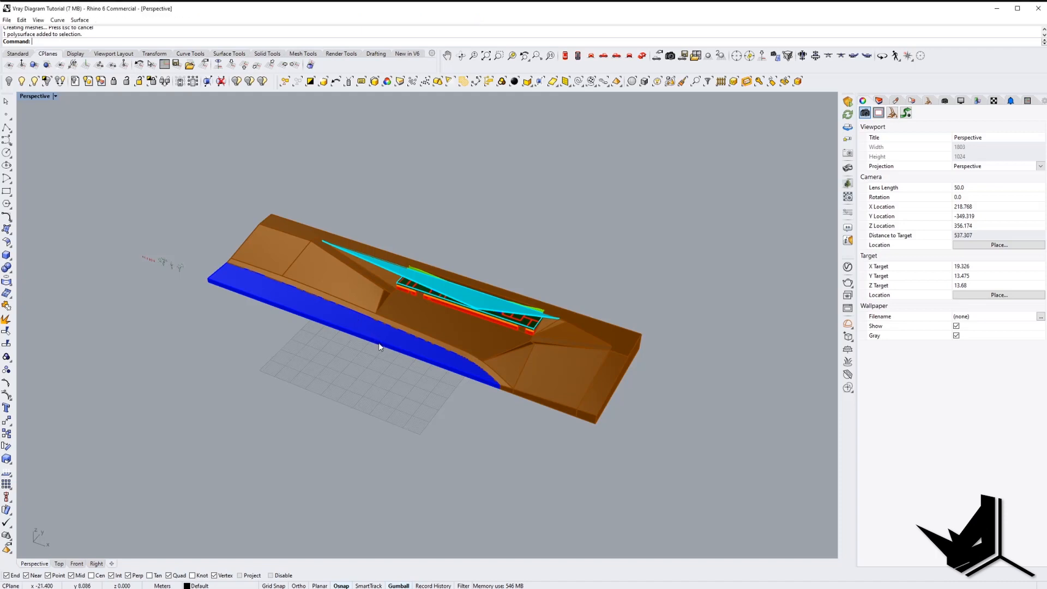
# Examine the site model with its terrain, water and building, and the people and trees standing beside it.
pyautogui.moveTo(440, 331); pyautogui.dragTo(344, 355, button='right')
pyautogui.scroll(8, 343, 352)
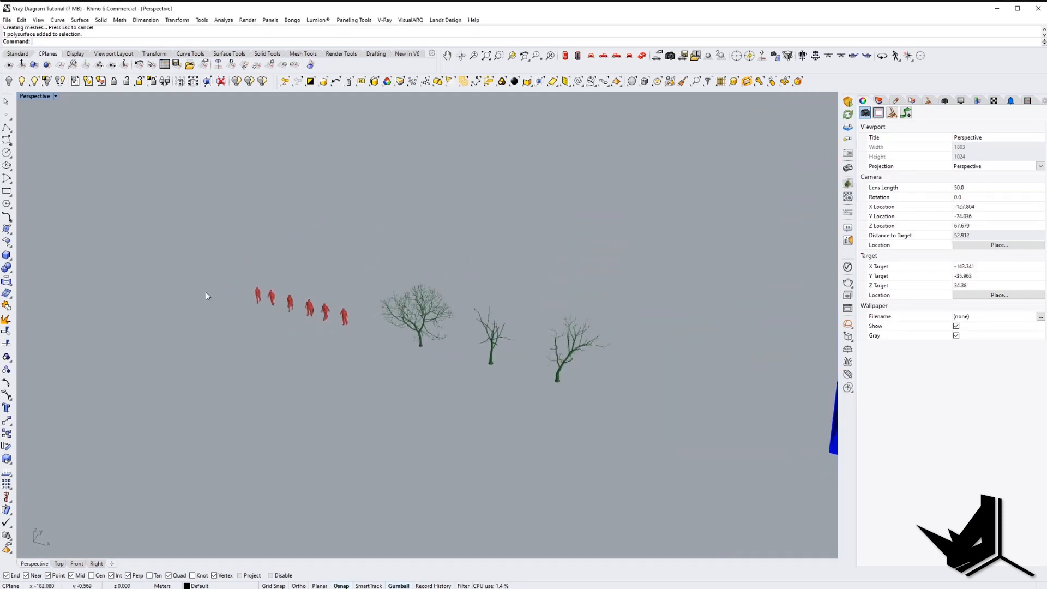
pyautogui.scroll(-2, 207, 295)
pyautogui.scroll(2, 485, 353)
pyautogui.scroll(-15, 347, 350)
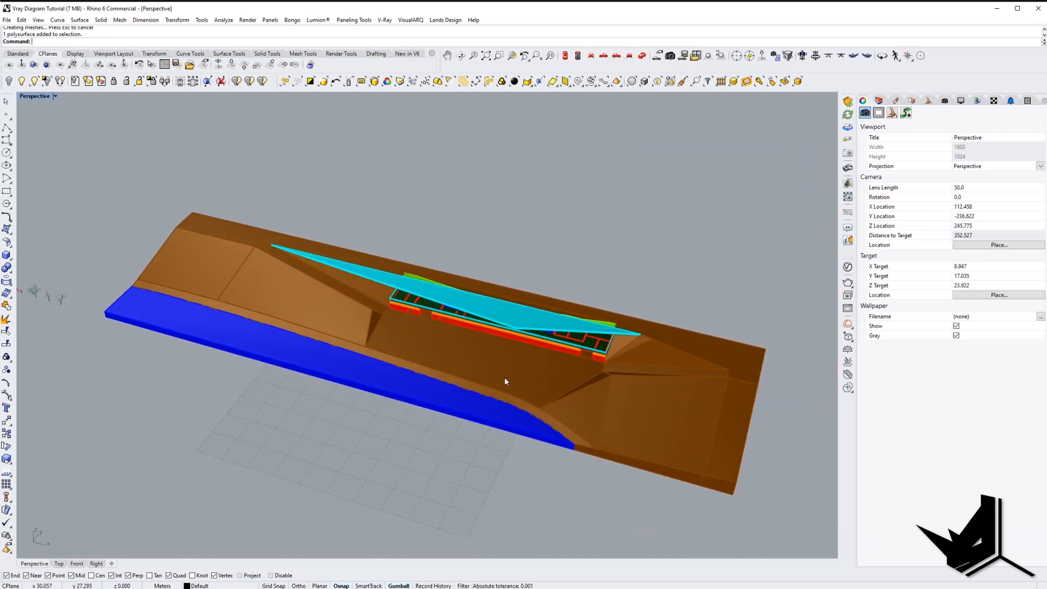
pyautogui.keyDown('shift'); pyautogui.moveTo(426, 366); pyautogui.dragTo(513, 374, button='right'); pyautogui.keyUp('shift')
pyautogui.moveTo(513, 374); pyautogui.dragTo(458, 384, button='right')
pyautogui.scroll(-4, 517, 400)
pyautogui.keyDown('shift'); pyautogui.moveTo(517, 404); pyautogui.dragTo(429, 375, button='right'); pyautogui.keyUp('shift')
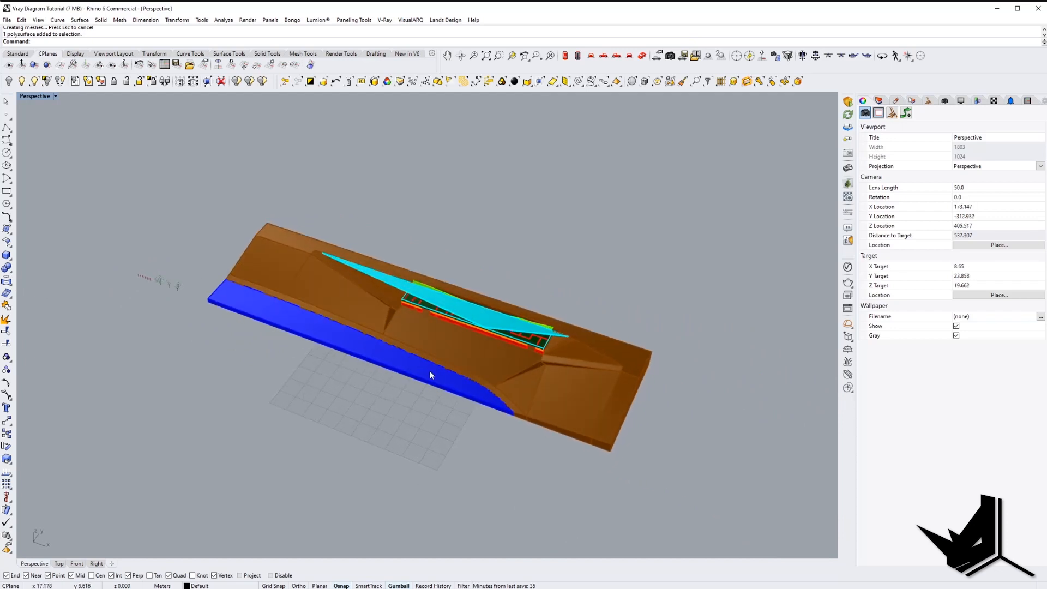
pyautogui.keyDown('shift'); pyautogui.moveTo(201, 305); pyautogui.dragTo(267, 314, button='right'); pyautogui.keyUp('shift')
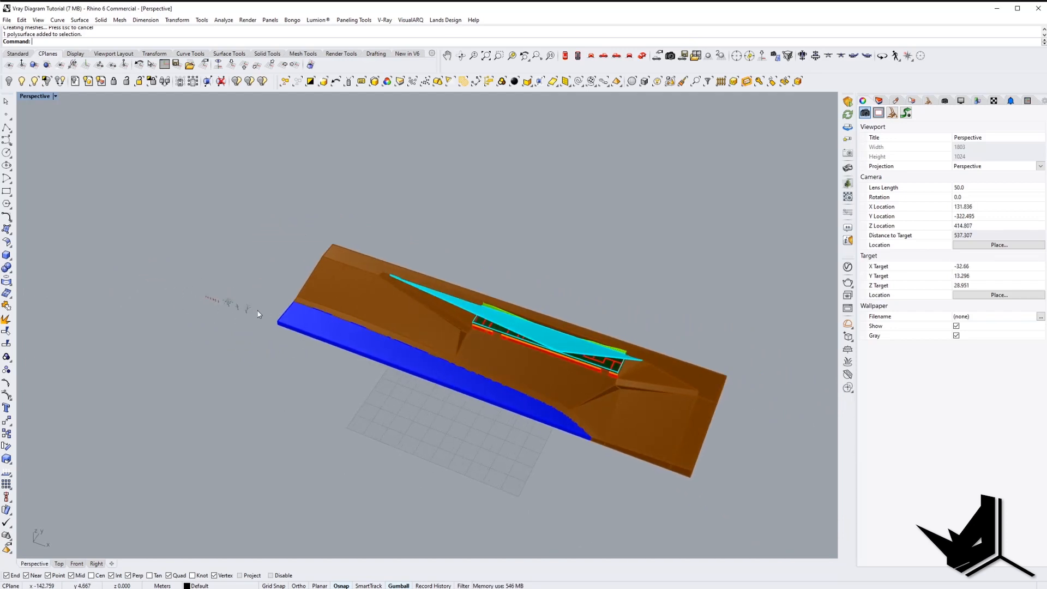
pyautogui.scroll(-5, 428, 413)
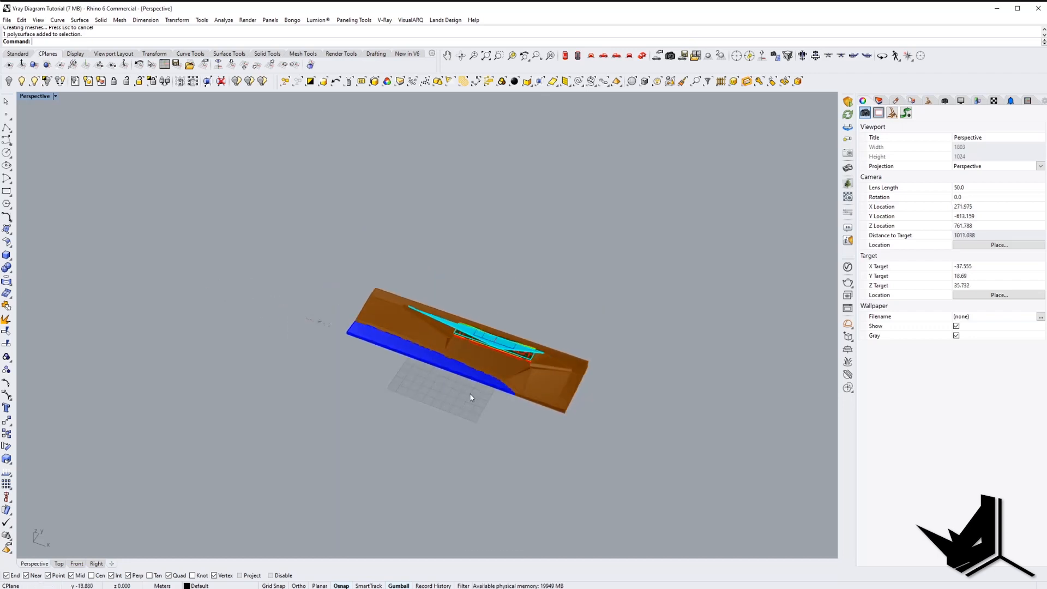
pyautogui.moveTo(467, 373); pyautogui.dragTo(398, 384, button='right')
pyautogui.scroll(-10, 397, 384)
pyautogui.write('rec')
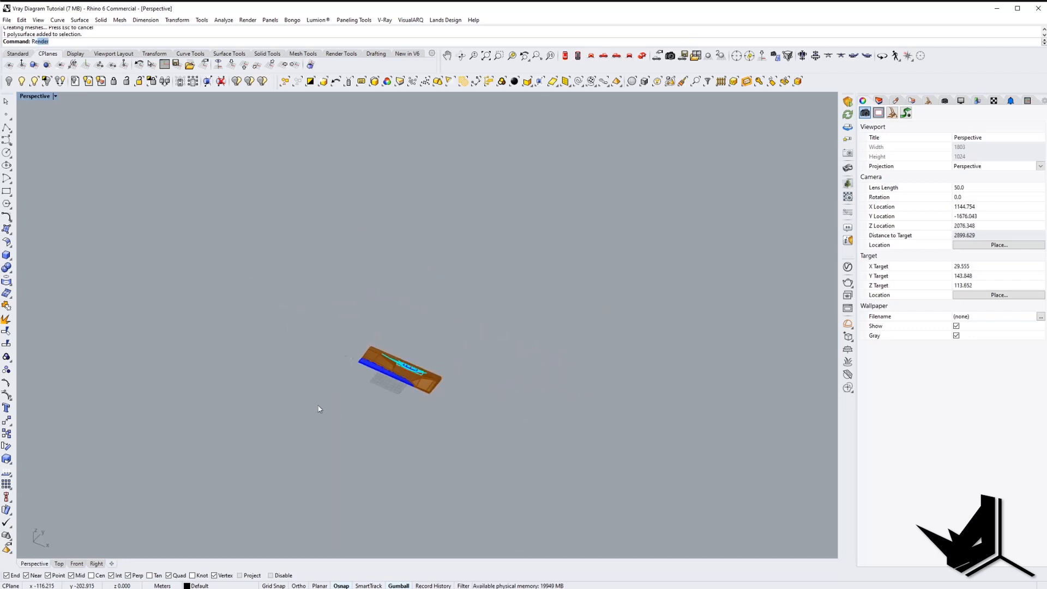
pyautogui.press('Return')
pyautogui.click(132, 414)
pyautogui.keyDown('shift'); pyautogui.moveTo(508, 346); pyautogui.dragTo(425, 343, button='right'); pyautogui.keyUp('shift')
pyautogui.scroll(-2, 398, 343)
pyautogui.press('Escape')
# Draw a large rectangular ground plane extending far beyond the site model on all sides, using the Plane command.
pyautogui.write('Plane')
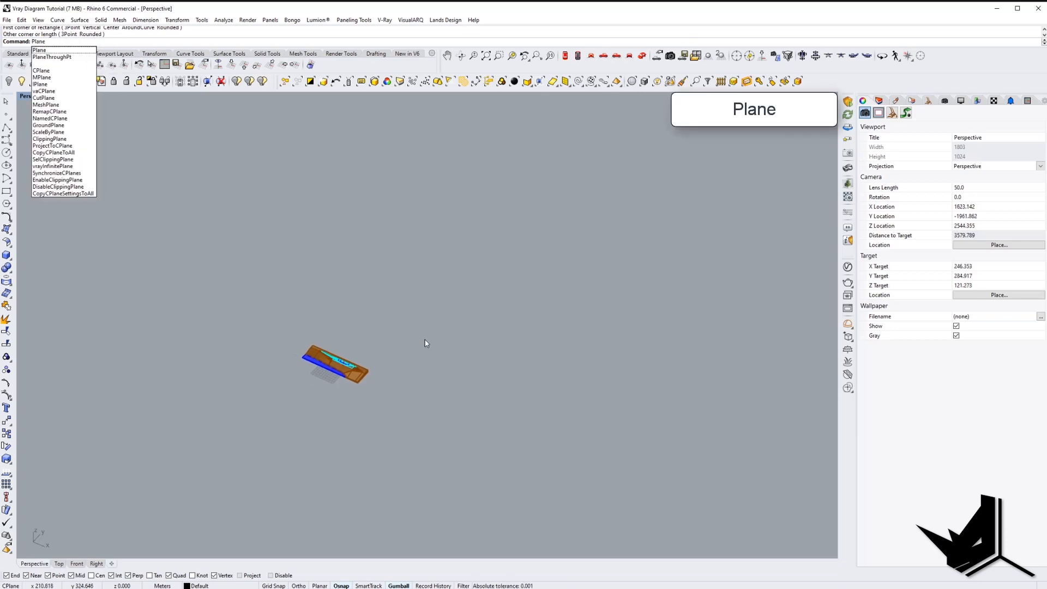
pyautogui.press('Return')
pyautogui.click(99, 392)
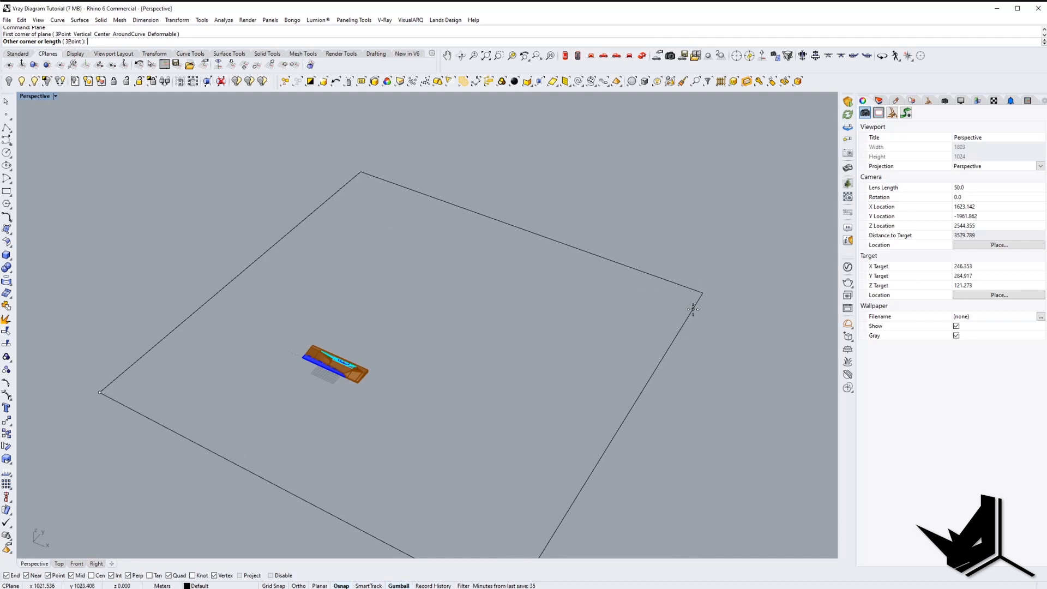
pyautogui.click(680, 309)
pyautogui.keyDown('shift'); pyautogui.moveTo(409, 340); pyautogui.dragTo(486, 319, button='right'); pyautogui.keyUp('shift')
# Move the ground plane using the midpoint of its edge in the X direction as base point and 0,0,0 as target point.
pyautogui.moveTo(134, 337); pyautogui.dragTo(243, 413)
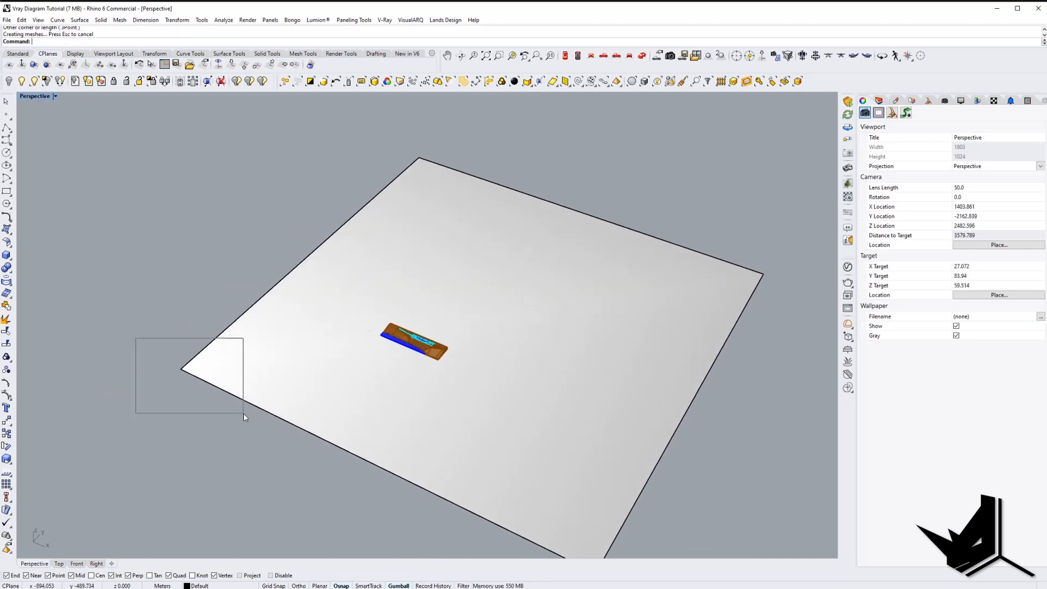
pyautogui.click(232, 393)
pyautogui.keyDown('shift'); pyautogui.moveTo(576, 389); pyautogui.dragTo(465, 380, button='right'); pyautogui.keyUp('shift')
pyautogui.write('m')
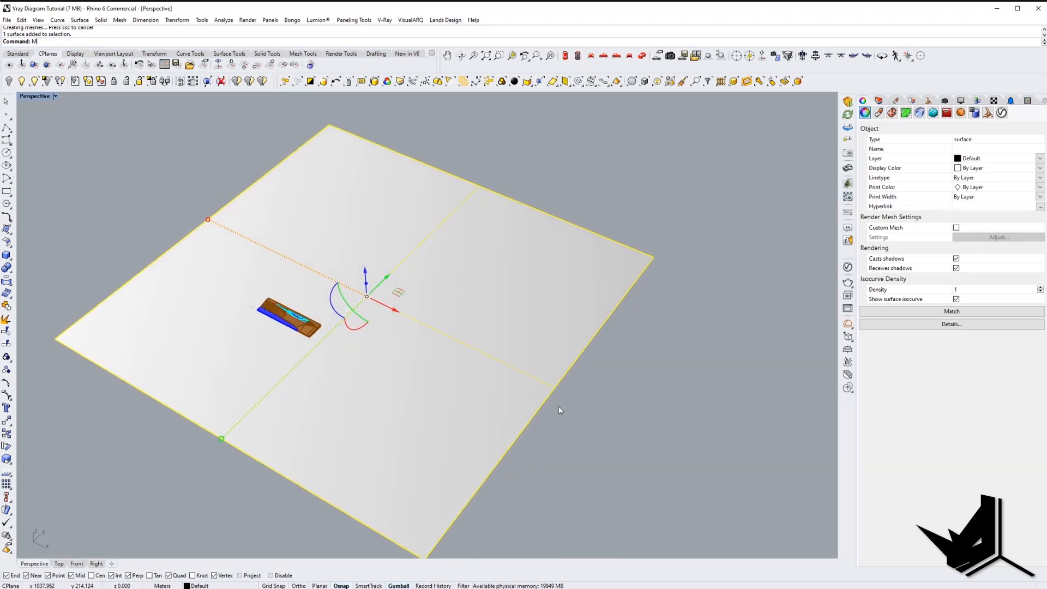
pyautogui.press('Return')
pyautogui.click(555, 387)
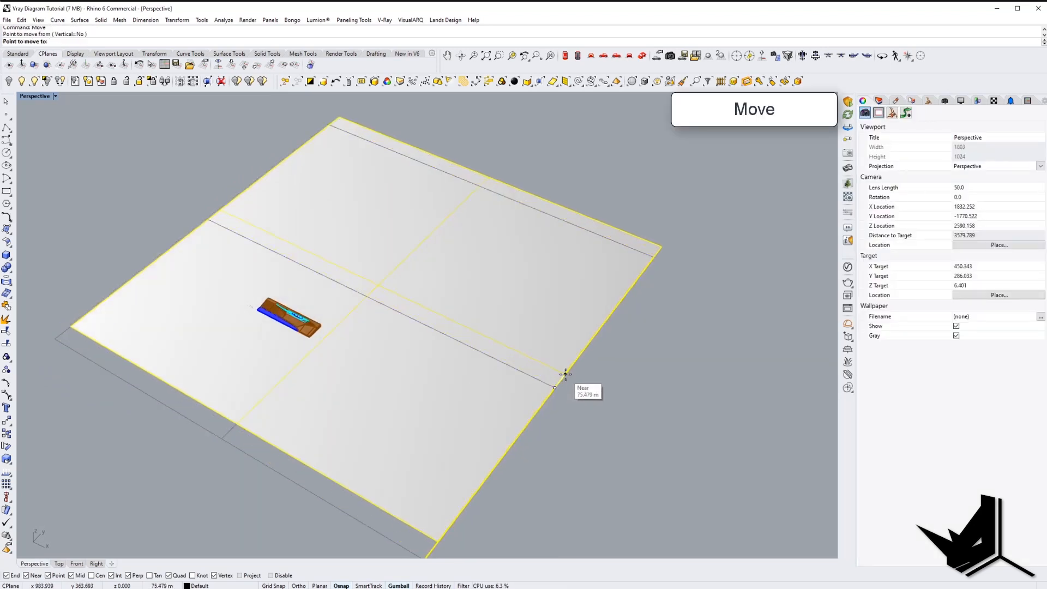
pyautogui.write('0,0,0')
pyautogui.press('Return')
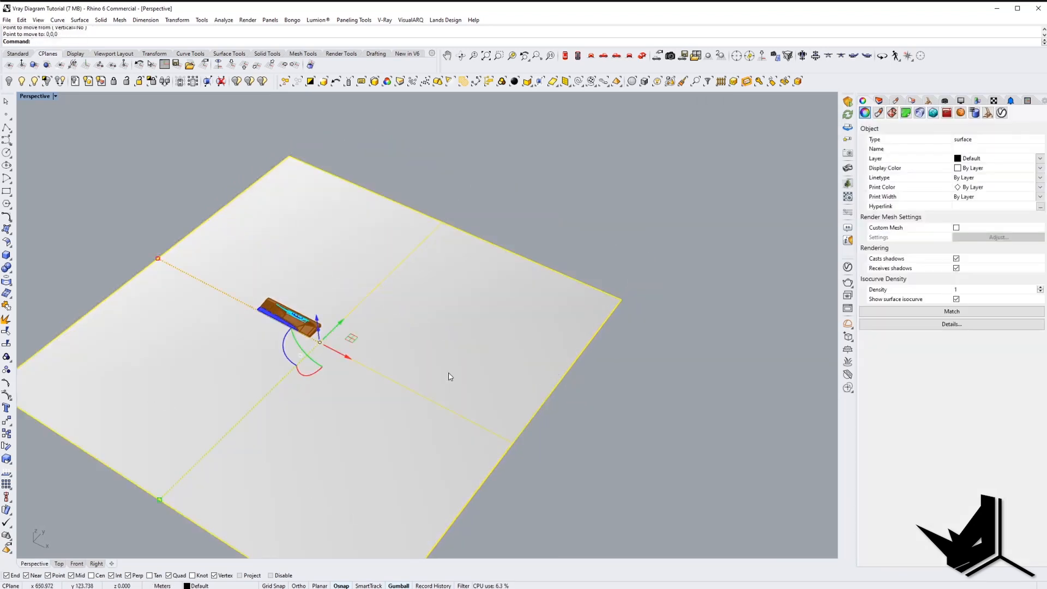
# Move the ground plane again using the midpoint of its far Y-direction edge as base point and 0,0,0 as target point.
pyautogui.press('Return')
pyautogui.click(472, 226)
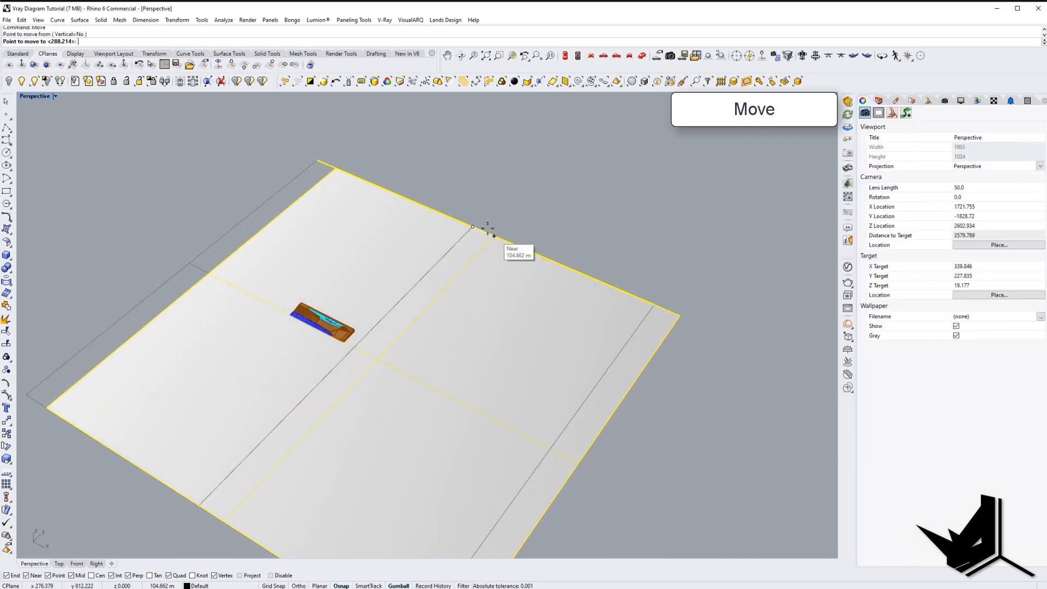
pyautogui.write('0,0,0')
pyautogui.press('Return')
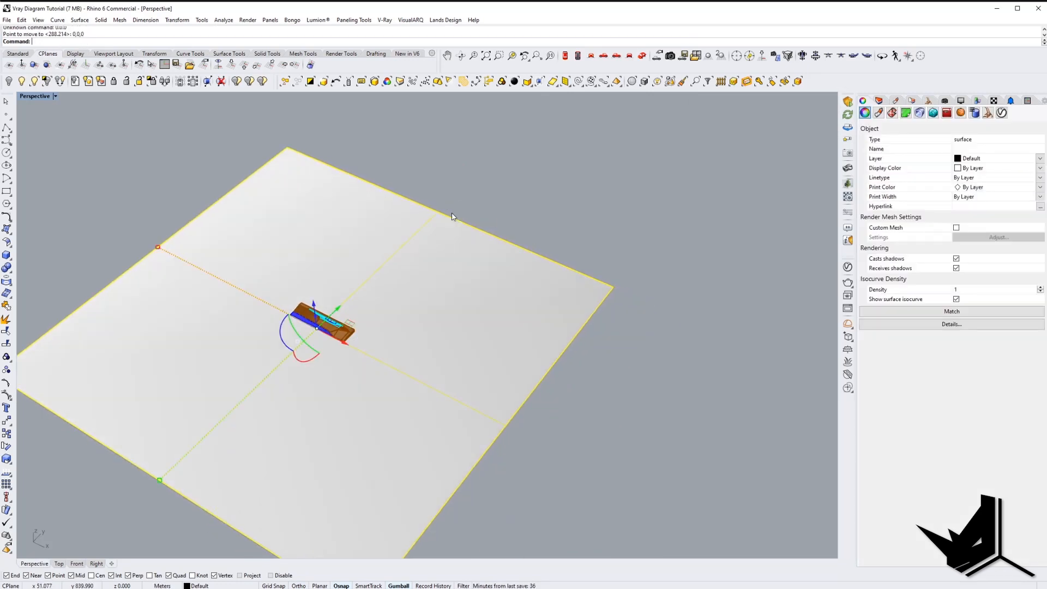
pyautogui.press('Escape')
# Switch to Photos to check the ground in the reference render vray diagram 1.jpg, and return to the model in Rhino.
pyautogui.keyDown('shift'); pyautogui.moveTo(406, 304); pyautogui.dragTo(569, 310, button='right'); pyautogui.keyUp('shift')
pyautogui.moveTo(569, 322); pyautogui.dragTo(459, 342, button='right')
pyautogui.scroll(6, 523, 341)
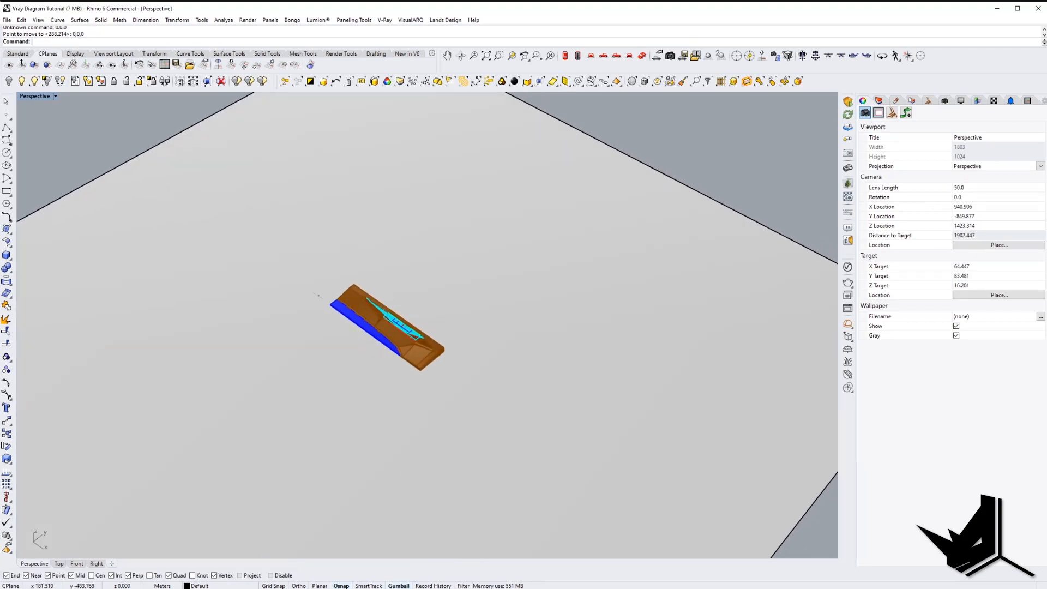
pyautogui.hotkey('alt', 'Tab')
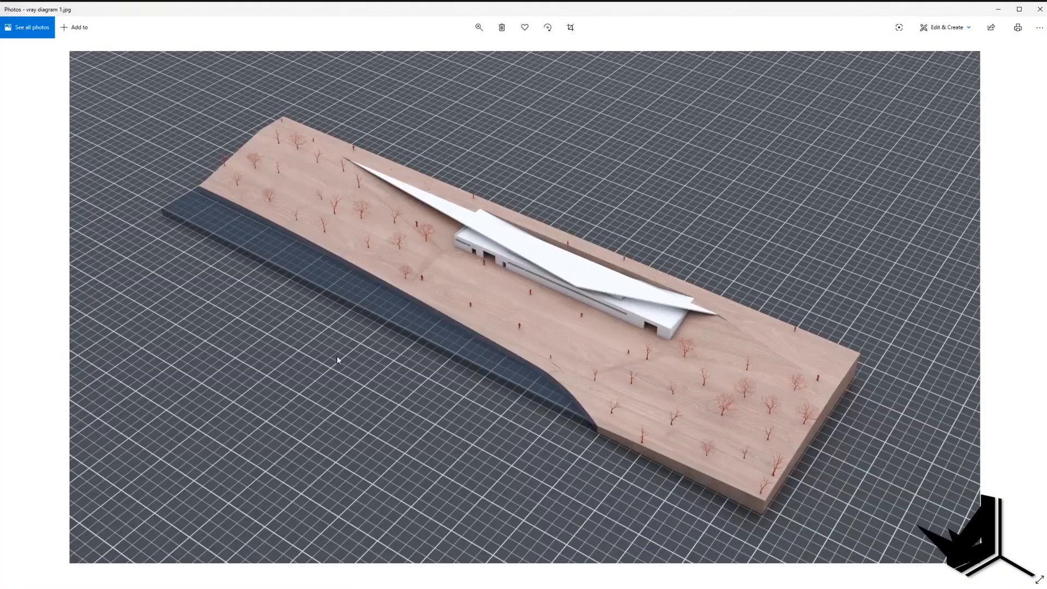
pyautogui.click(998, 9)
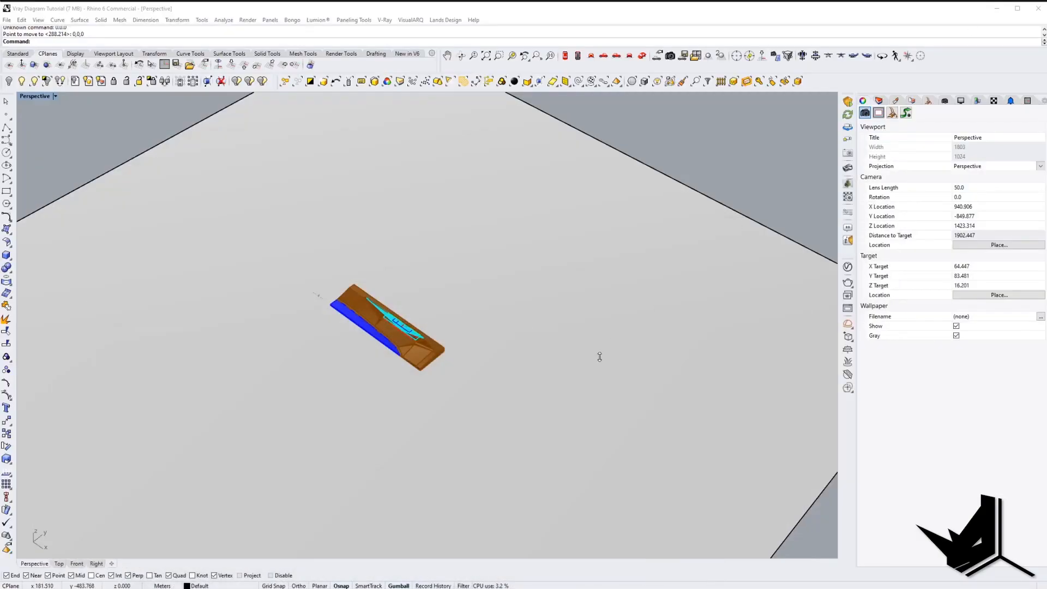
# Open the V-Ray Asset Editor and reveal its asset library.
pyautogui.keyDown('shift'); pyautogui.moveTo(570, 329); pyautogui.dragTo(505, 313, button='right'); pyautogui.keyUp('shift')
pyautogui.moveTo(505, 314); pyautogui.dragTo(532, 309, button='right')
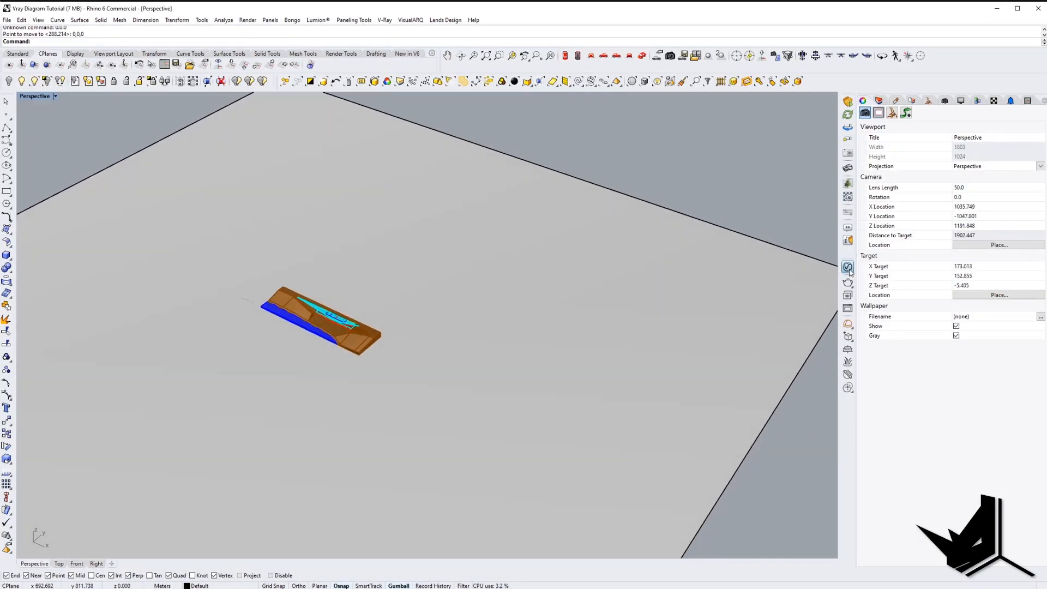
pyautogui.click(847, 266)
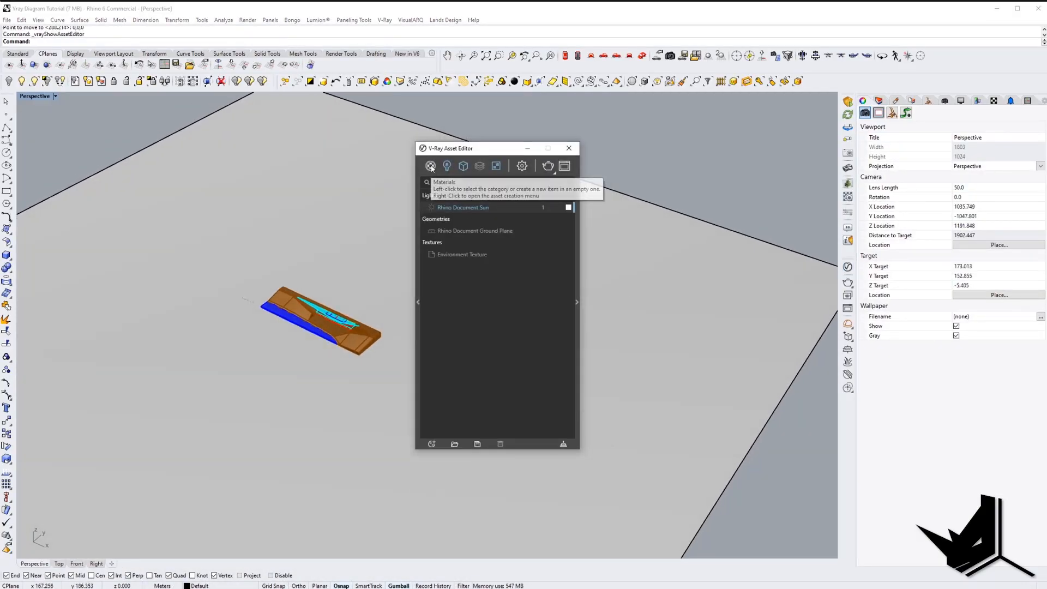
pyautogui.rightClick(430, 167)
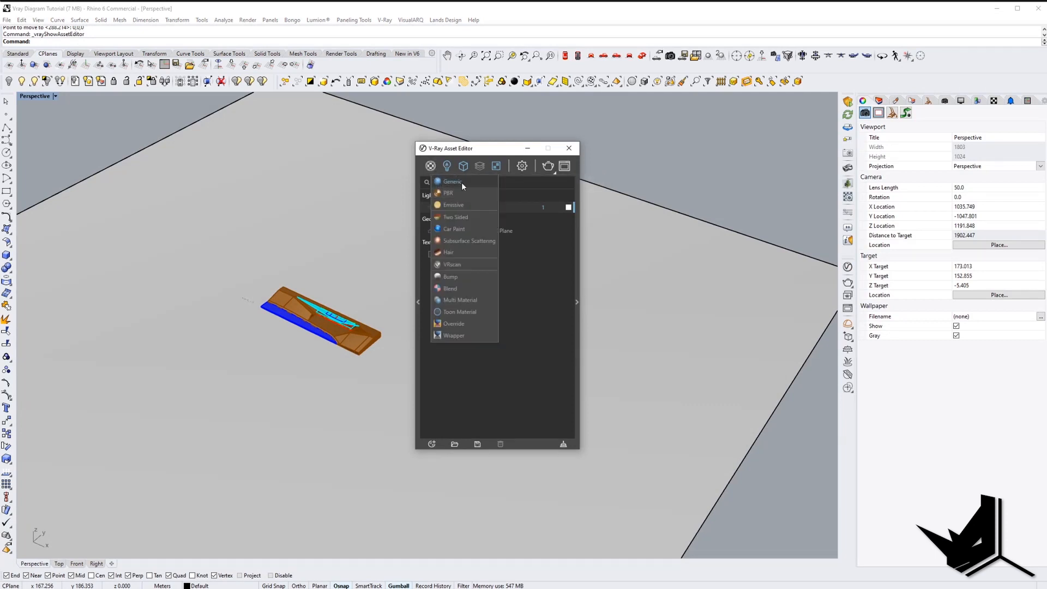
pyautogui.click(457, 361)
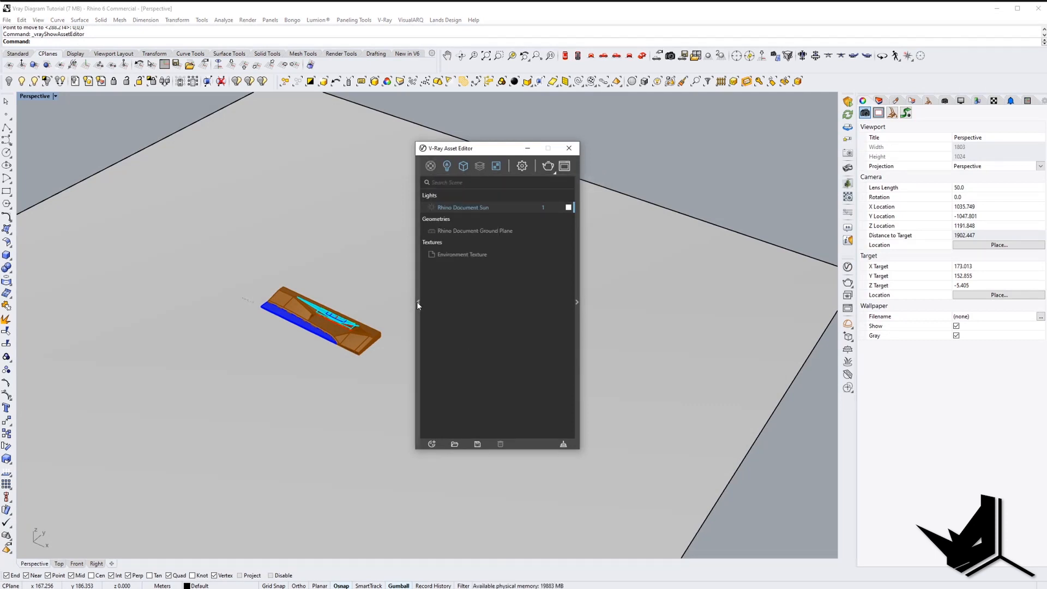
pyautogui.click(418, 302)
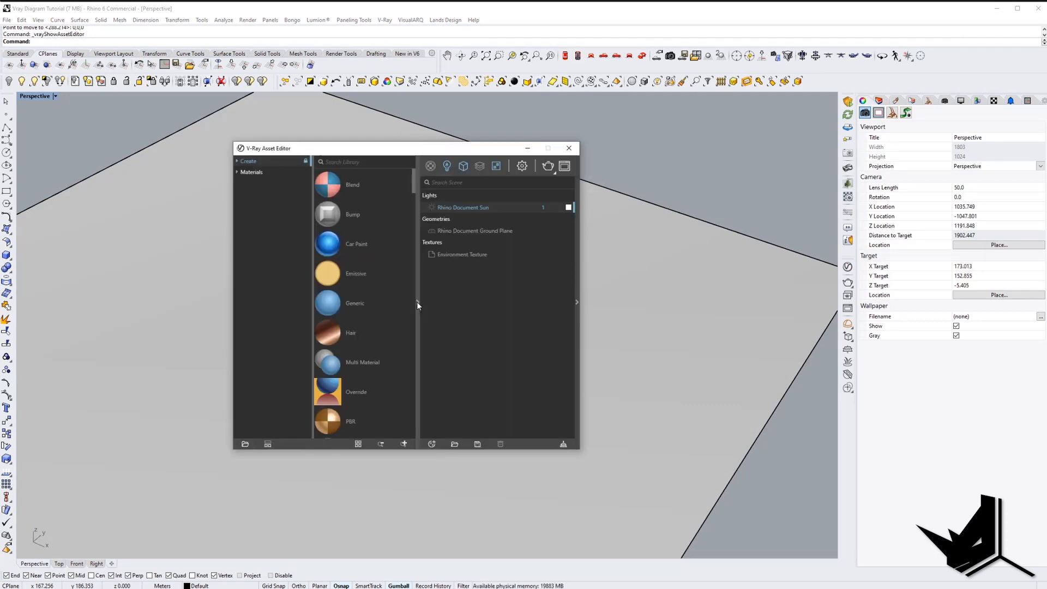
# Add the Grid 02 10cm material from the library's Diagrammatic materials to the scene.
pyautogui.click(250, 172)
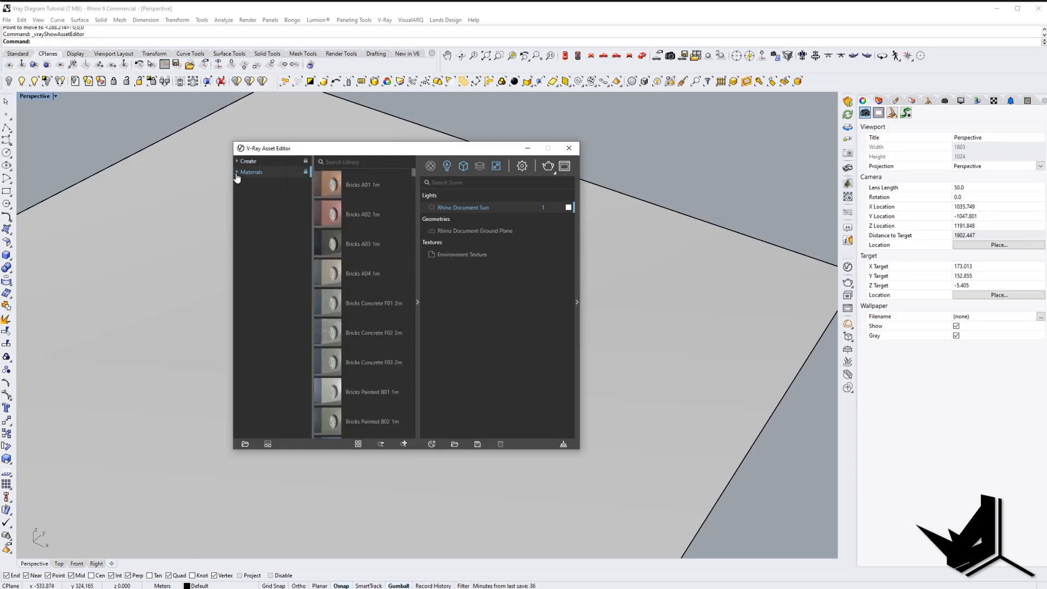
pyautogui.click(237, 172)
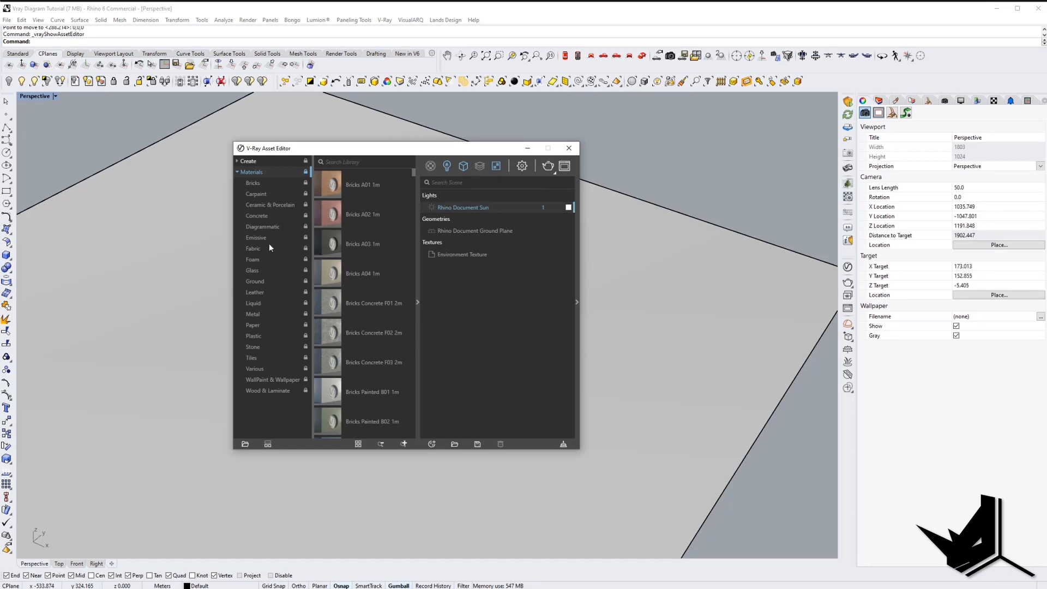
pyautogui.click(267, 227)
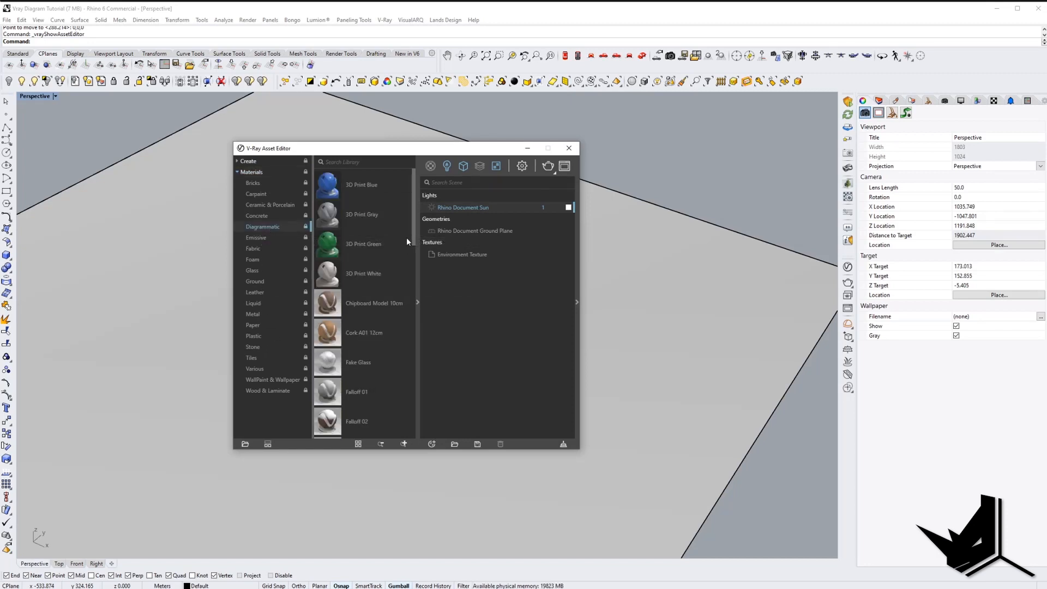
pyautogui.moveTo(414, 229); pyautogui.dragTo(405, 317)
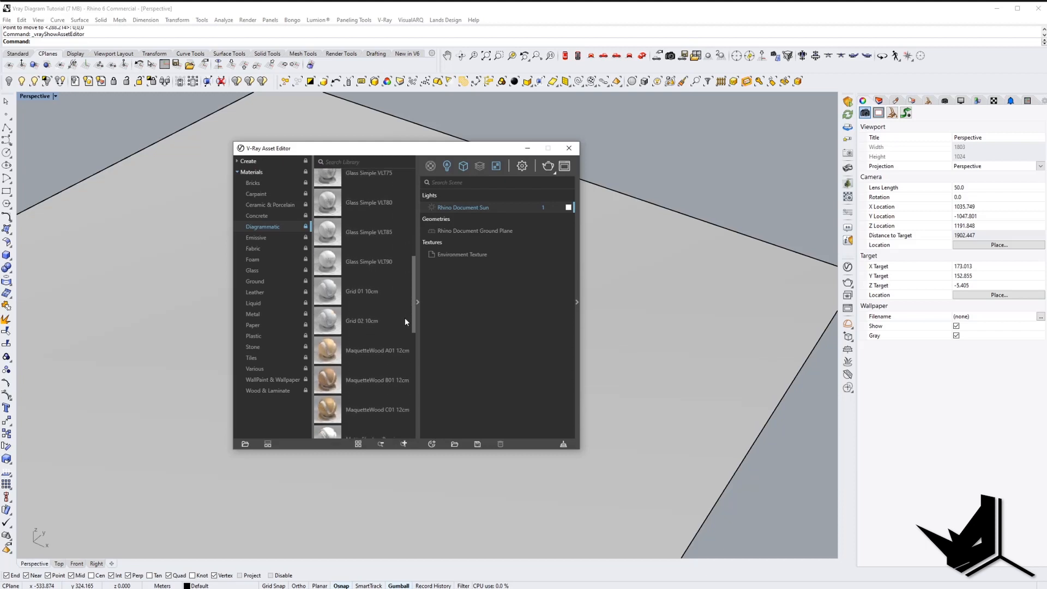
pyautogui.rightClick(359, 317)
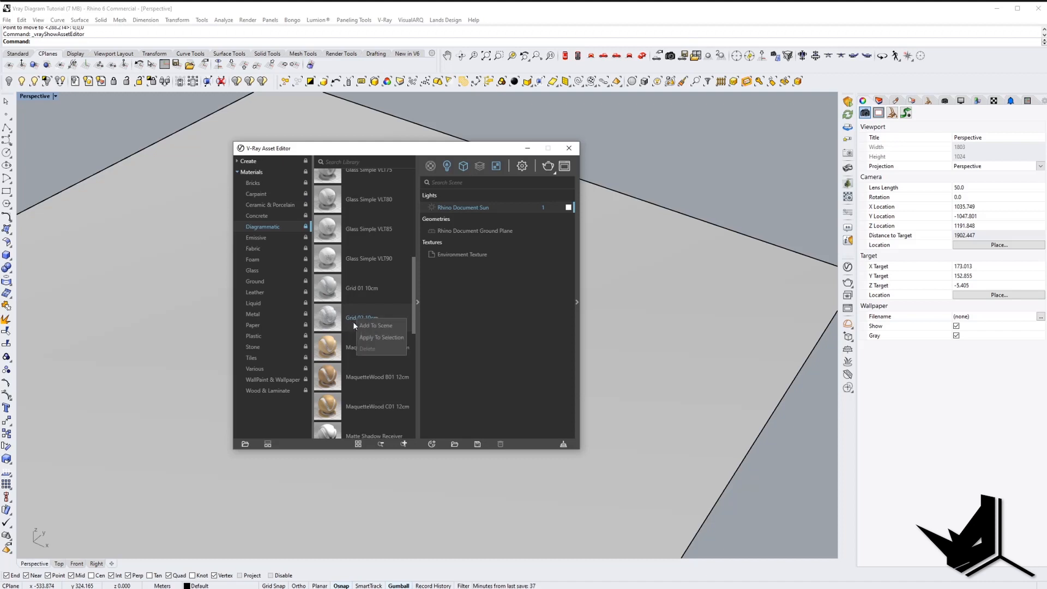
pyautogui.click(368, 323)
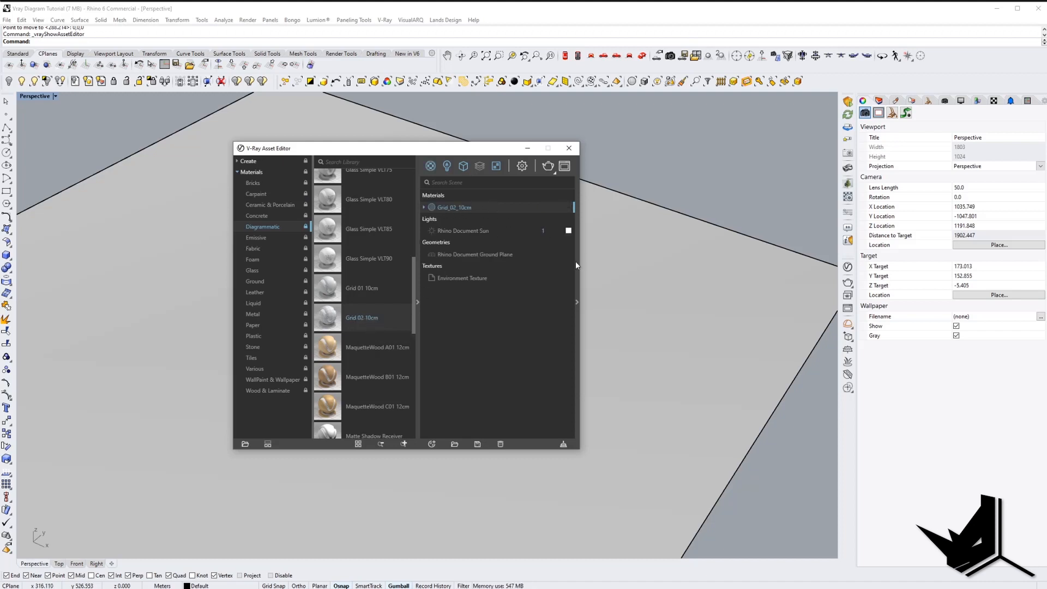
# Reveal the settings and preview of the grid material, and enlarge the Asset Editor window.
pyautogui.click(577, 301)
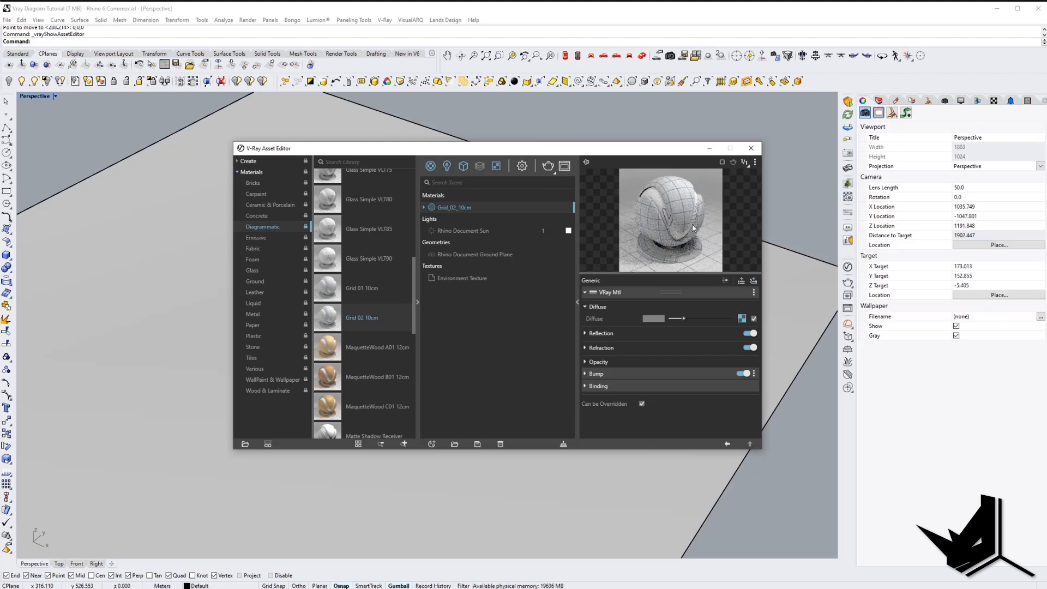
pyautogui.moveTo(654, 143); pyautogui.dragTo(655, 49)
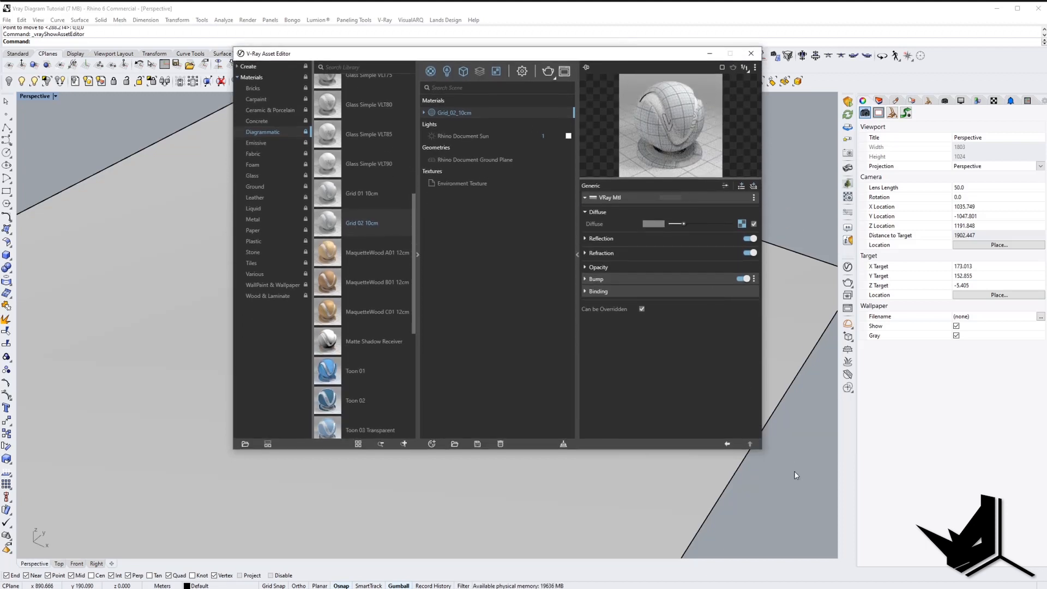
pyautogui.moveTo(762, 449); pyautogui.dragTo(877, 535)
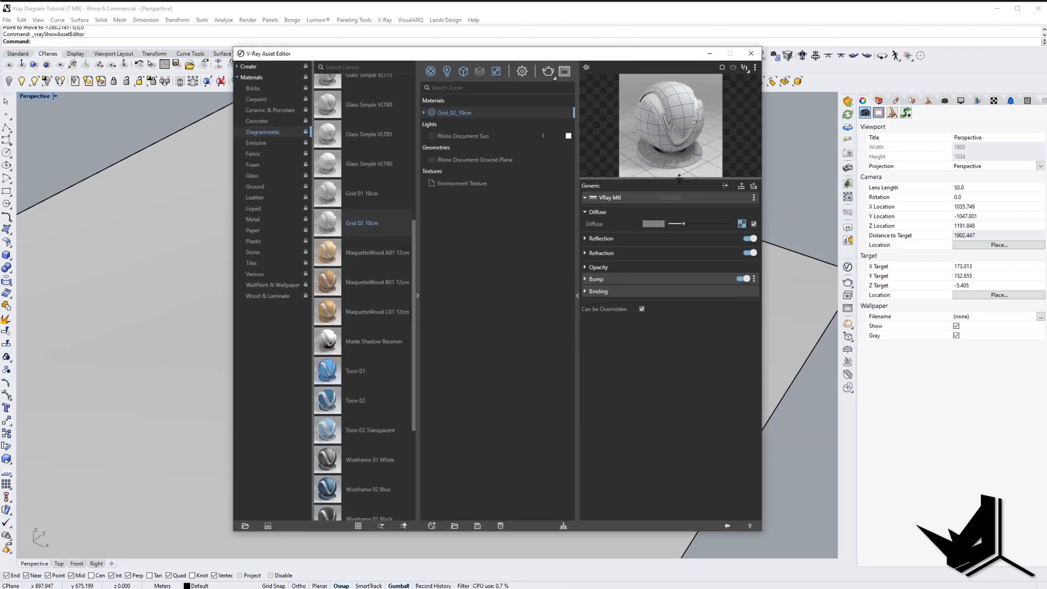
# Expand the Grid_02_10cm material and examine its nested grid textures Grid_subd1 and Grid_subd2.
pyautogui.click(424, 113)
pyautogui.click(431, 125)
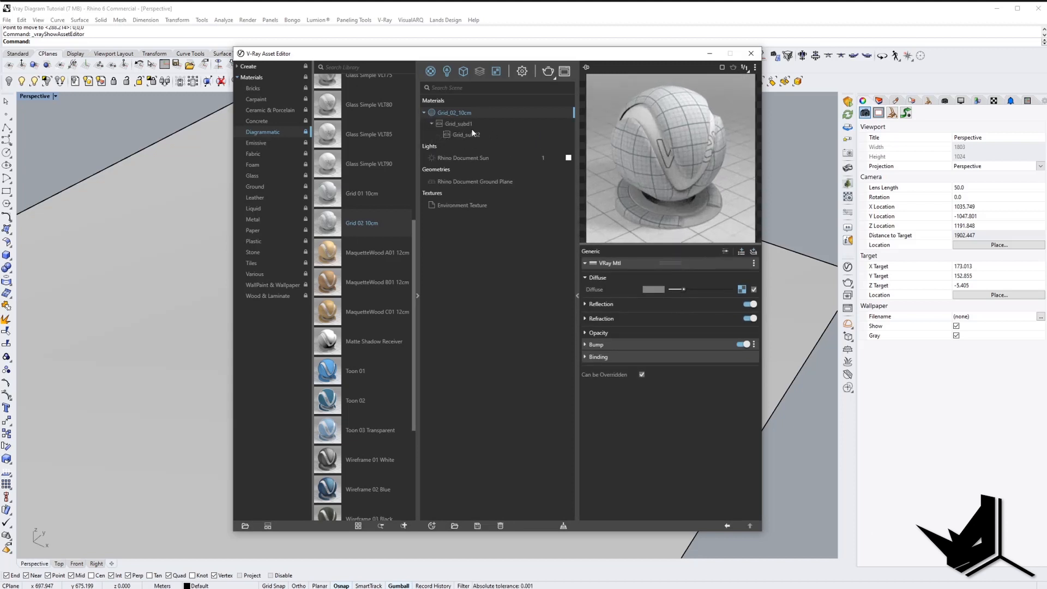
pyautogui.click(459, 124)
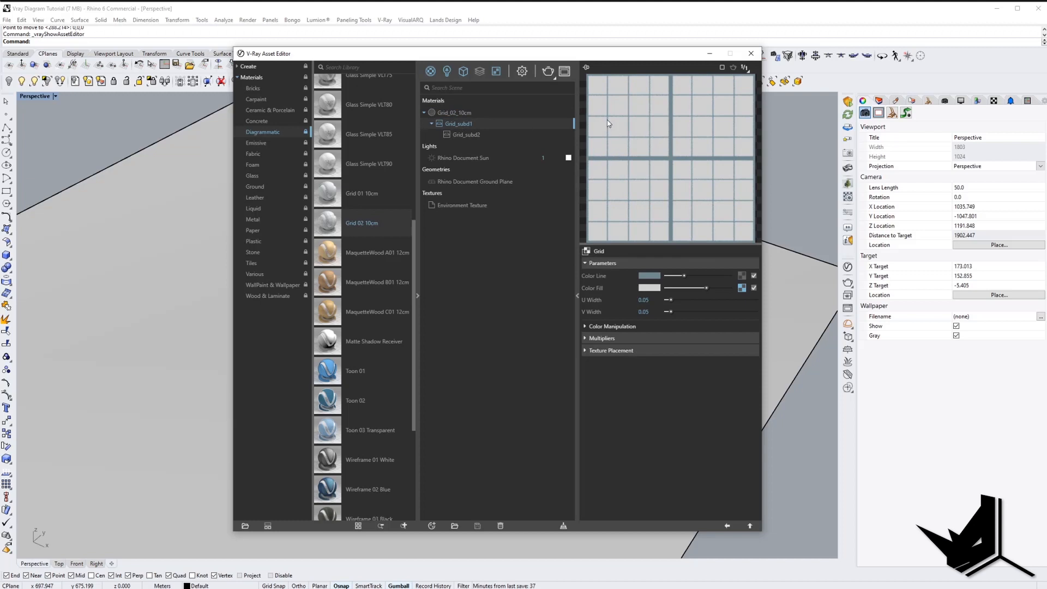
pyautogui.click(474, 135)
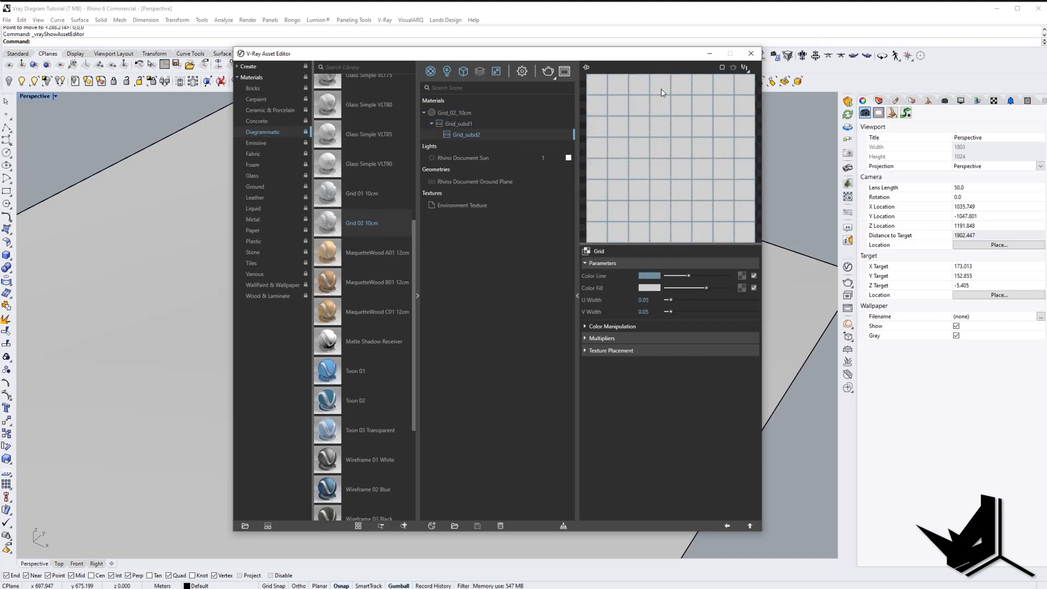
pyautogui.click(460, 122)
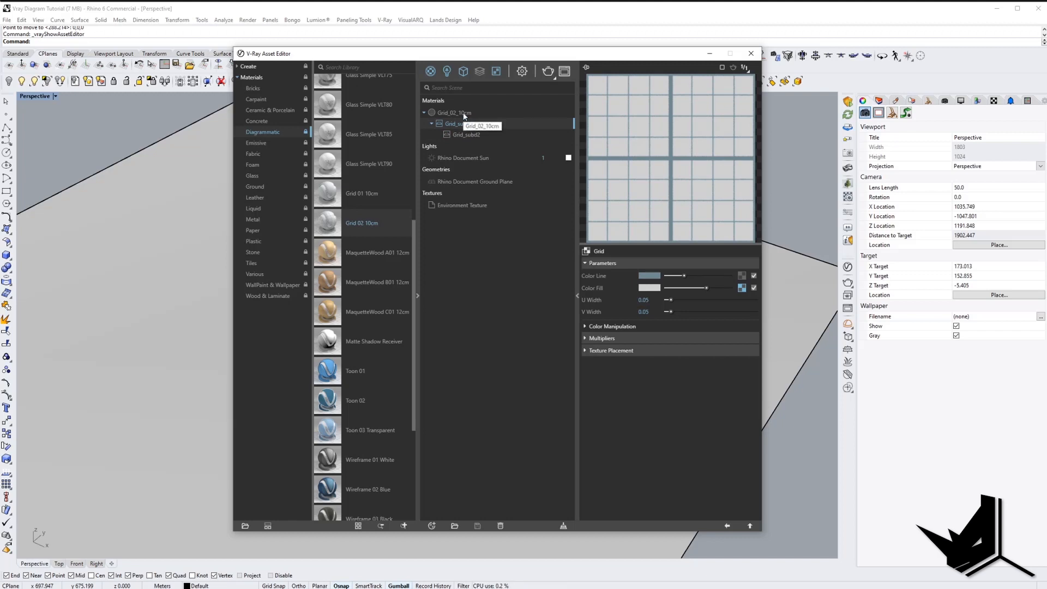
# Set the Color Line of the Grid_subd1 texture in the Grid_02_10cm material to pure white.
pyautogui.click(464, 113)
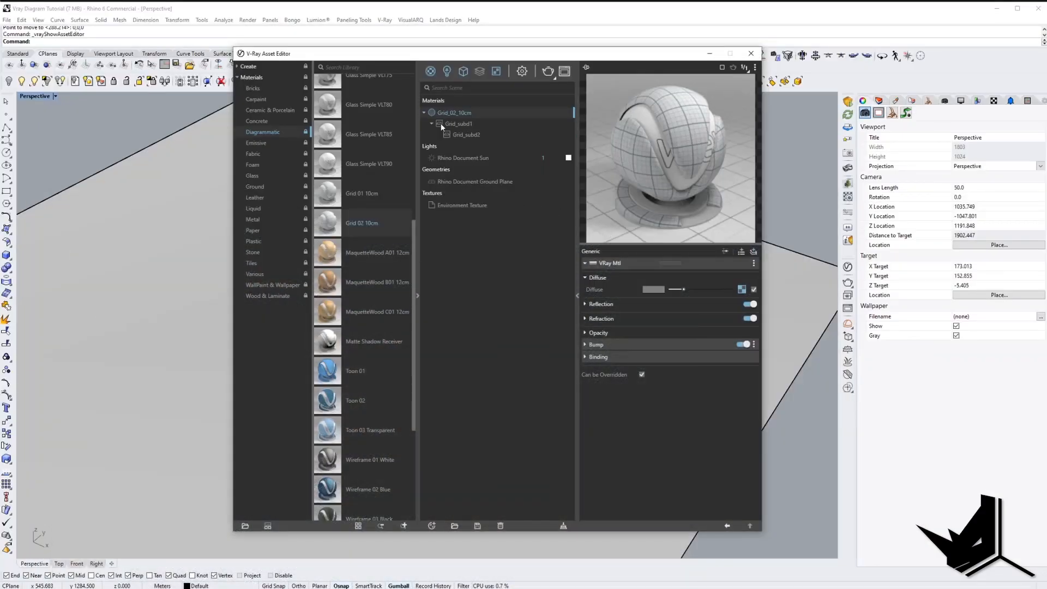
pyautogui.moveTo(440, 123); pyautogui.dragTo(474, 131)
pyautogui.click(459, 124)
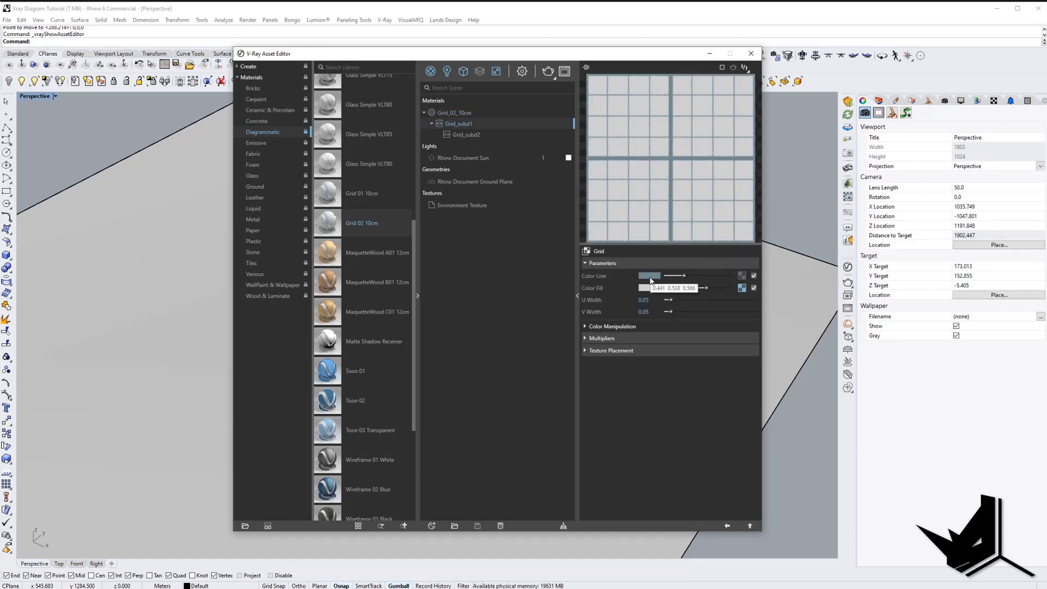
pyautogui.click(650, 277)
pyautogui.moveTo(410, 260); pyautogui.dragTo(362, 205)
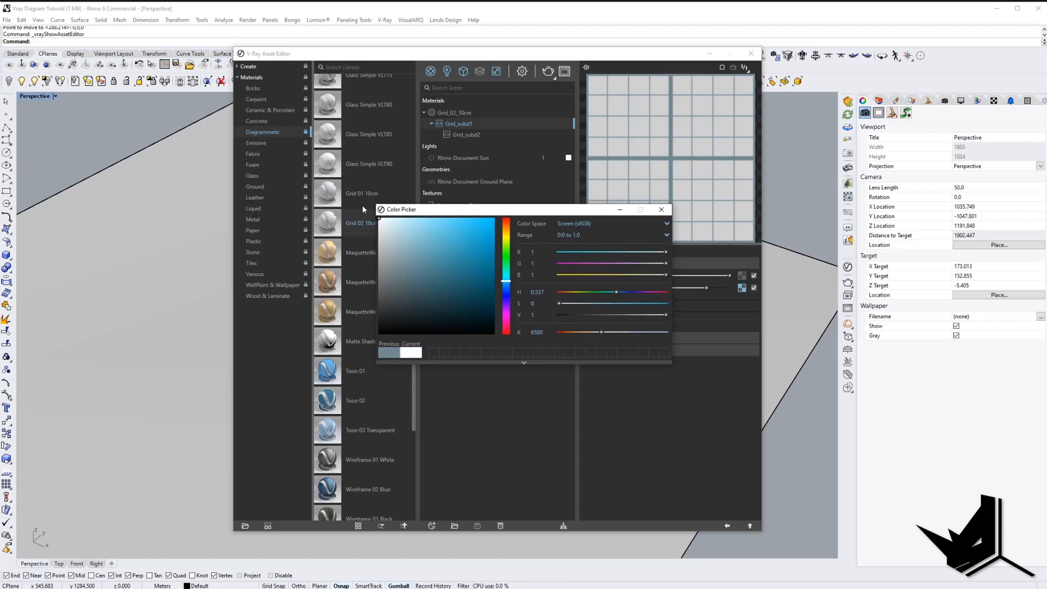
pyautogui.click(660, 210)
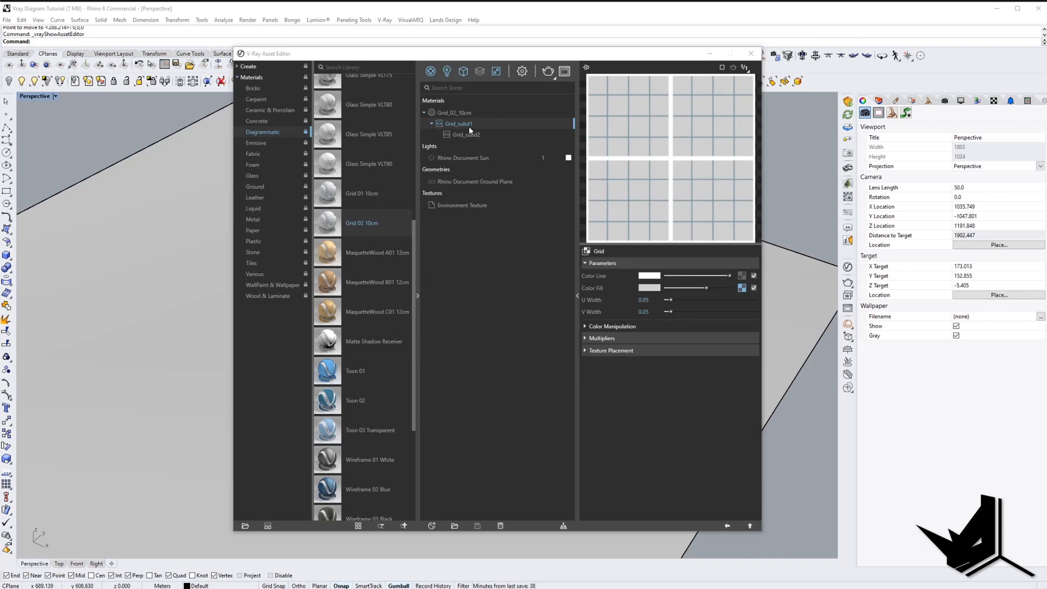
# Set the Color Fill of the Grid_subd1 texture to dark grey.
pyautogui.click(650, 287)
pyautogui.moveTo(380, 292)
pyautogui.mouseDown()
pyautogui.moveTo(366, 317)
pyautogui.moveTo(365, 309)
pyautogui.mouseUp()
pyautogui.click(653, 210)
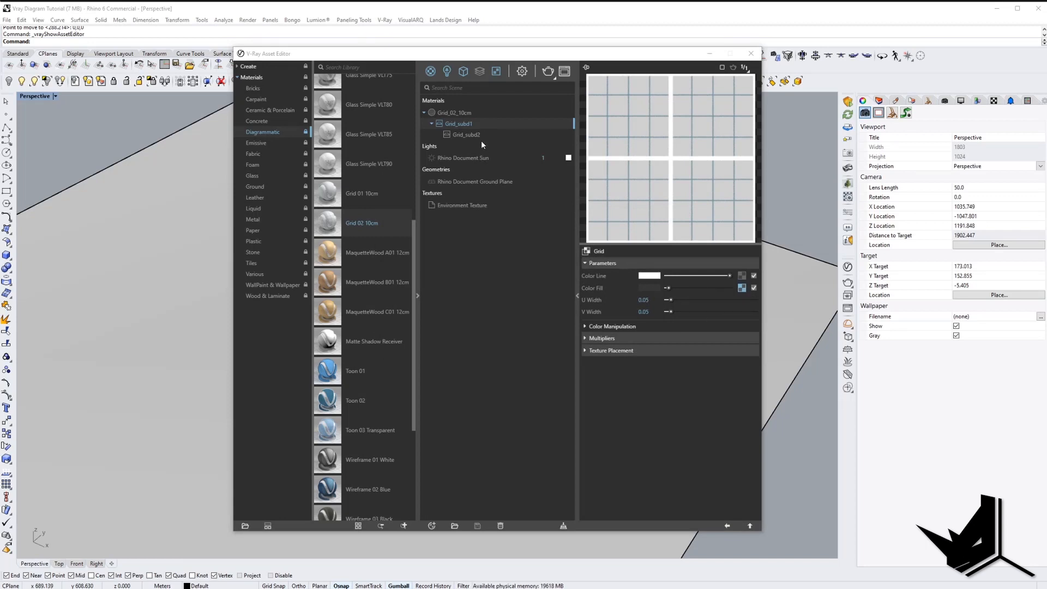
# Set the Color Line of the nested Grid_subd2 texture to a neutral mid grey of about 0.413.
pyautogui.click(466, 135)
pyautogui.click(649, 276)
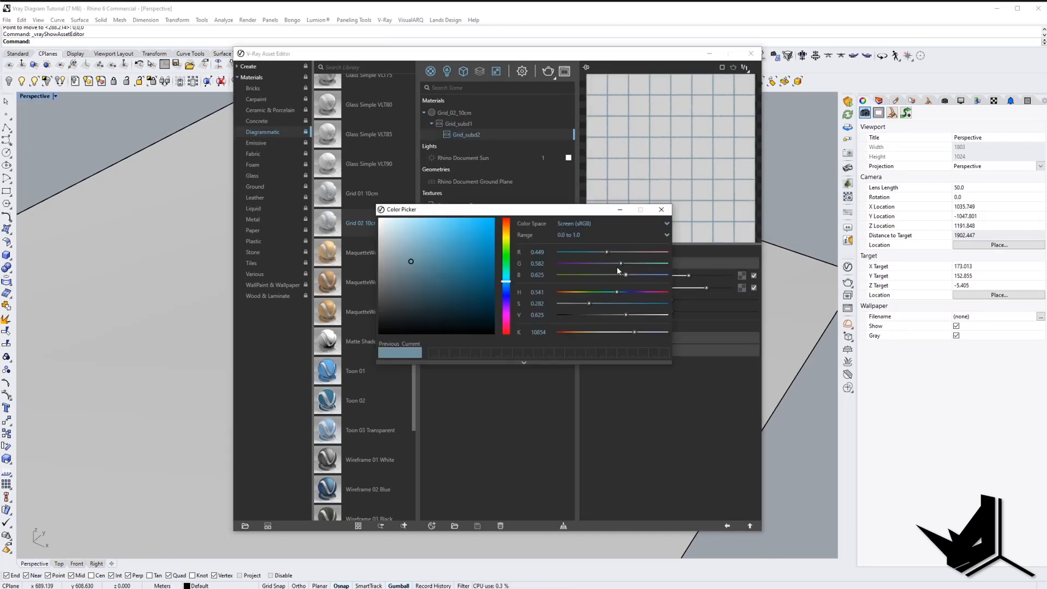
pyautogui.moveTo(395, 295); pyautogui.dragTo(358, 287)
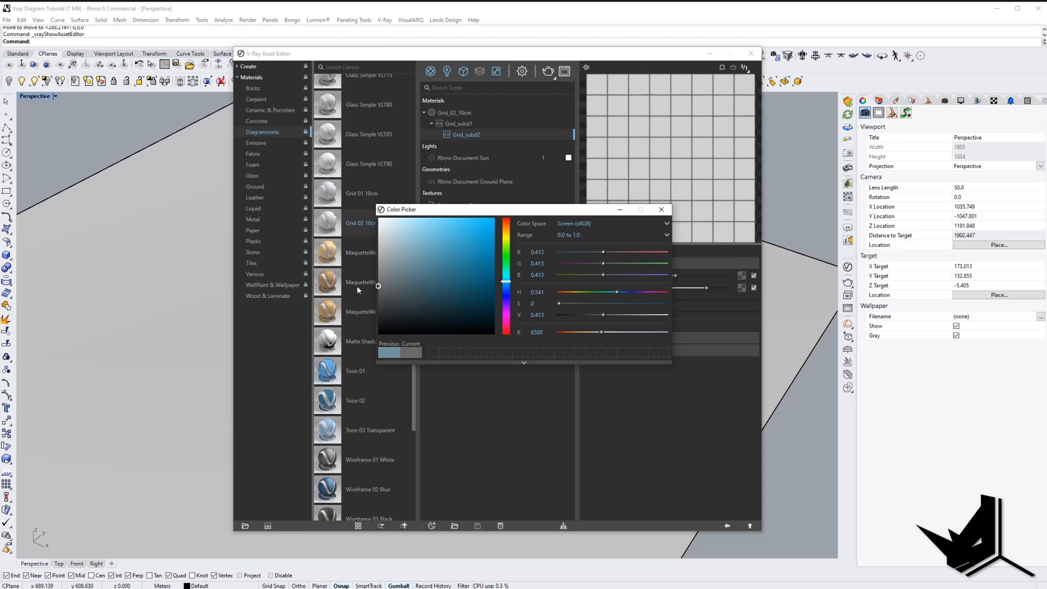
pyautogui.click(661, 210)
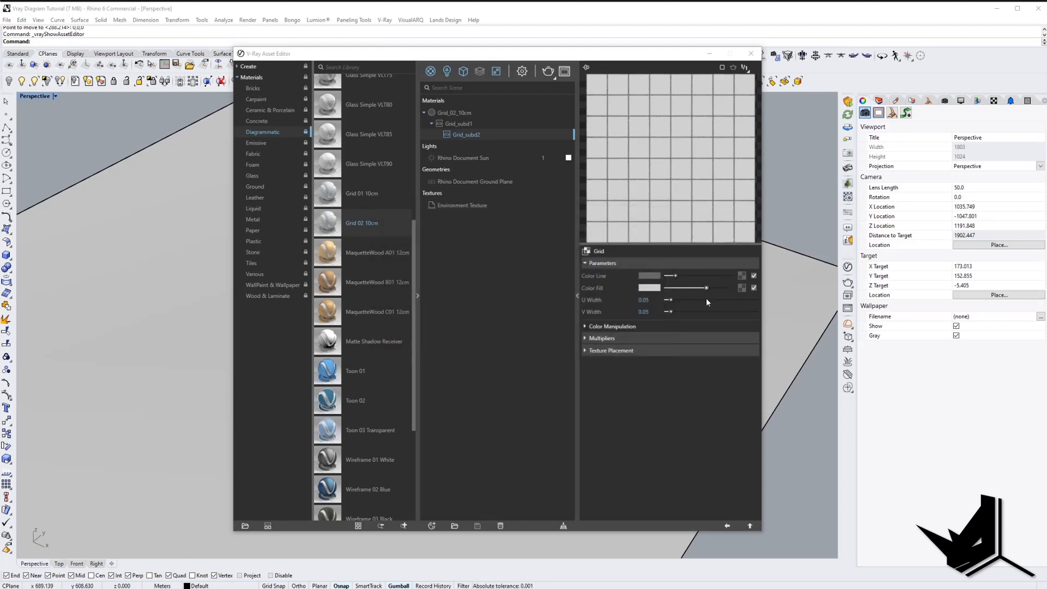
# Set the Color Fill of the Grid_subd2 texture to a dark grey of 0.21.
pyautogui.click(742, 288)
pyautogui.click(653, 290)
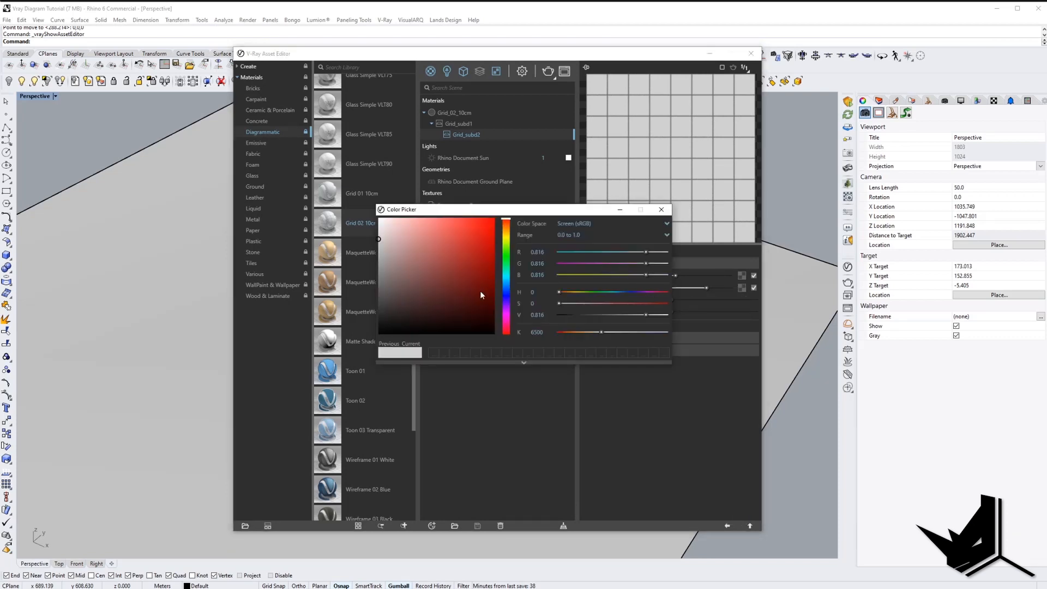
pyautogui.moveTo(480, 291); pyautogui.dragTo(378, 309)
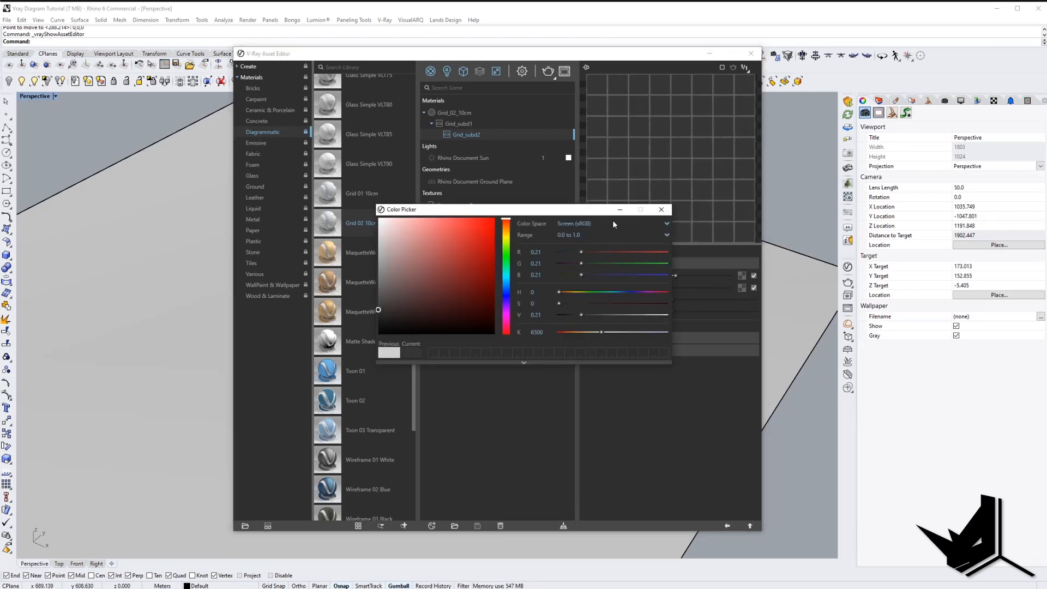
pyautogui.click(661, 210)
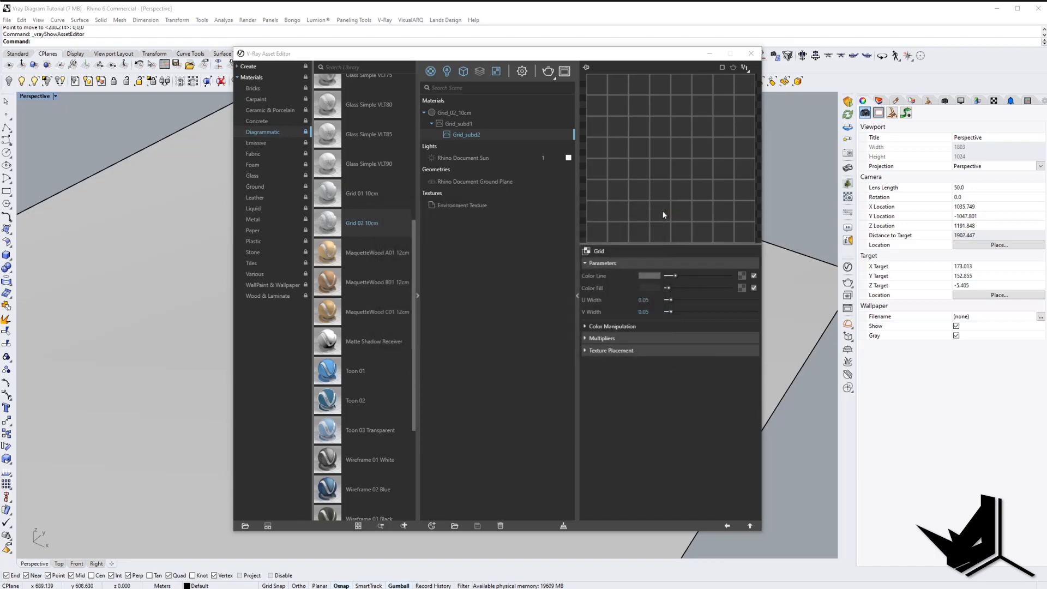
# Check the Grid_02_10cm material preview and set both the U Width and V Width of Grid_subd1 to 0.015.
pyautogui.click(457, 113)
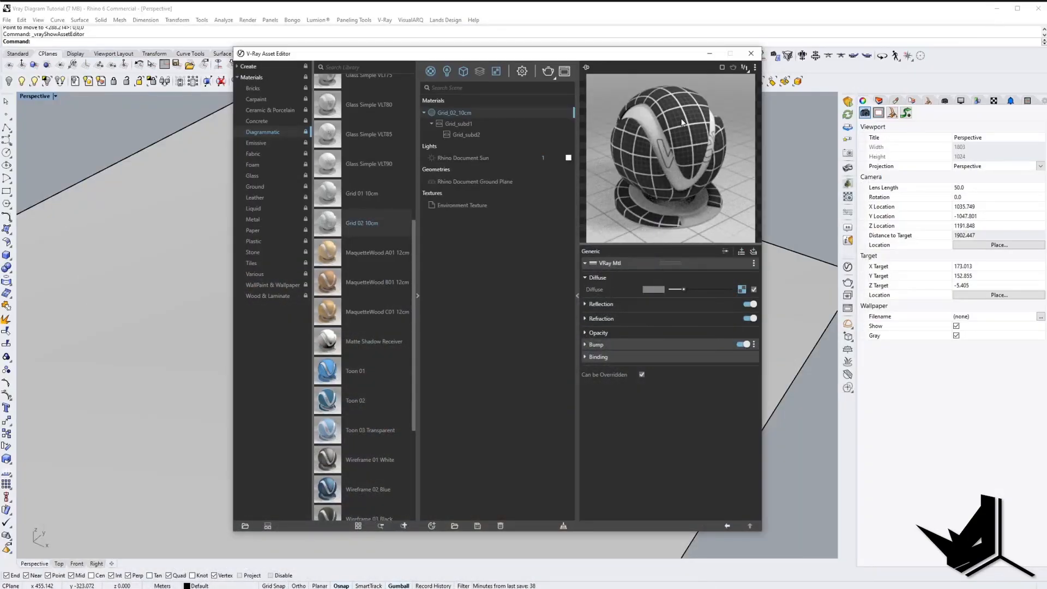
pyautogui.click(463, 123)
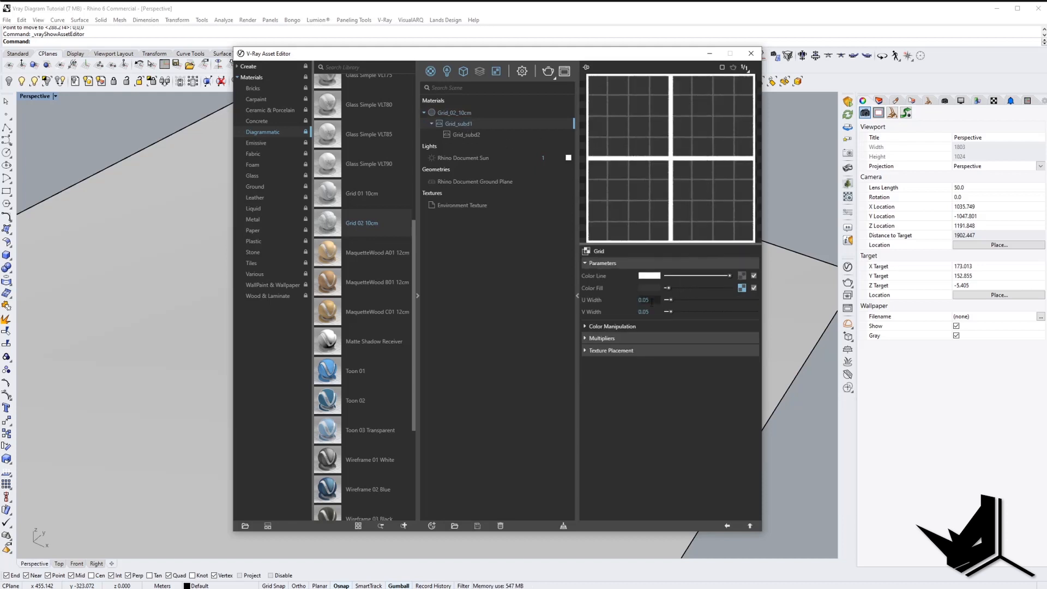
pyautogui.click(647, 300)
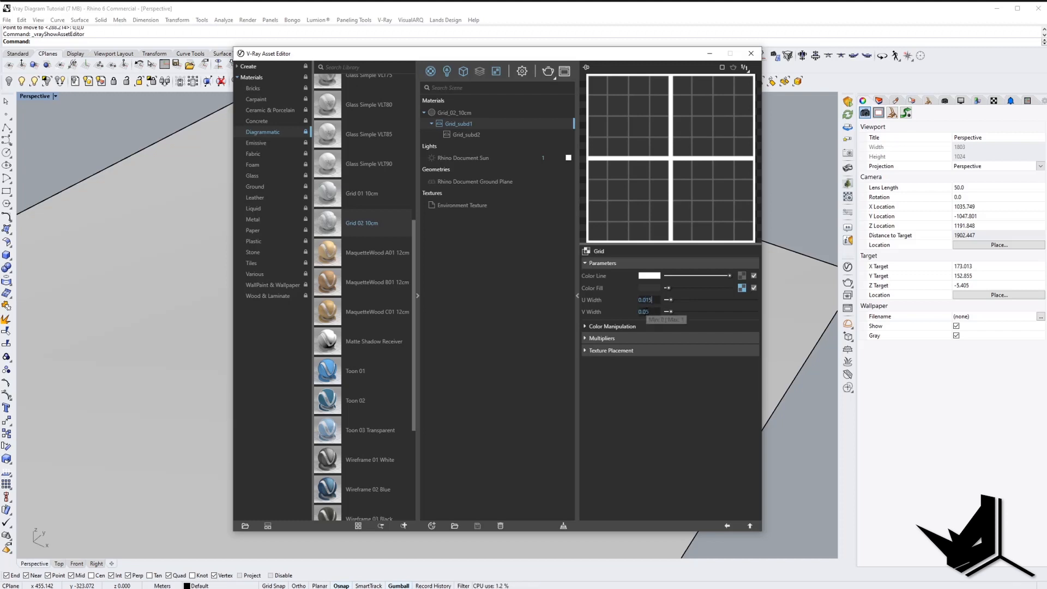
pyautogui.moveTo(645, 312); pyautogui.dragTo(653, 311)
pyautogui.write('15')
pyautogui.press('Return')
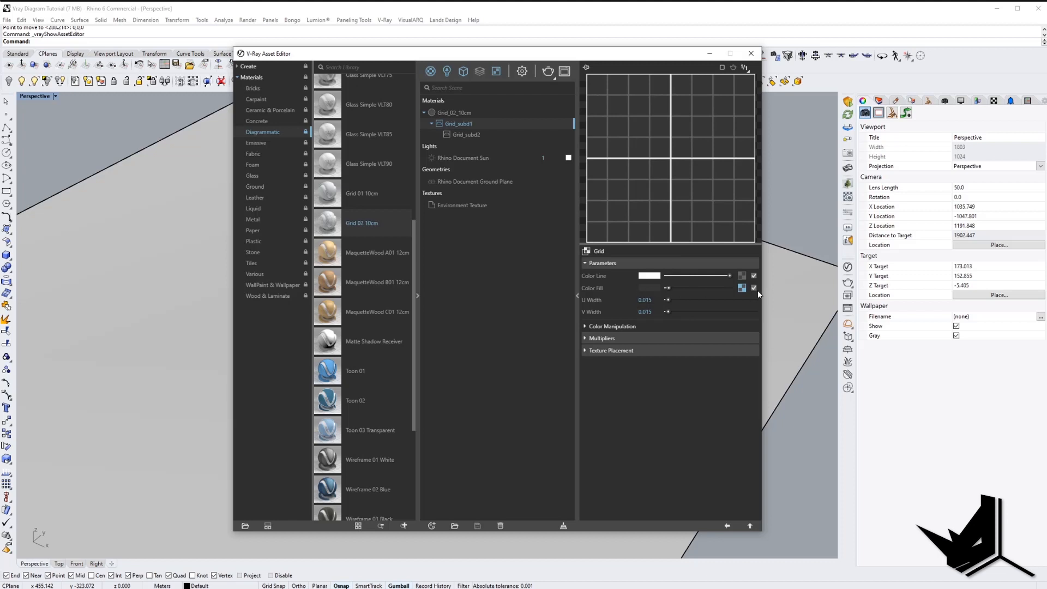
# Raise the Reflection Color of the Grid_02_10cm material to mid grey and set its Reflection Glossiness to 0.65.
pyautogui.click(742, 288)
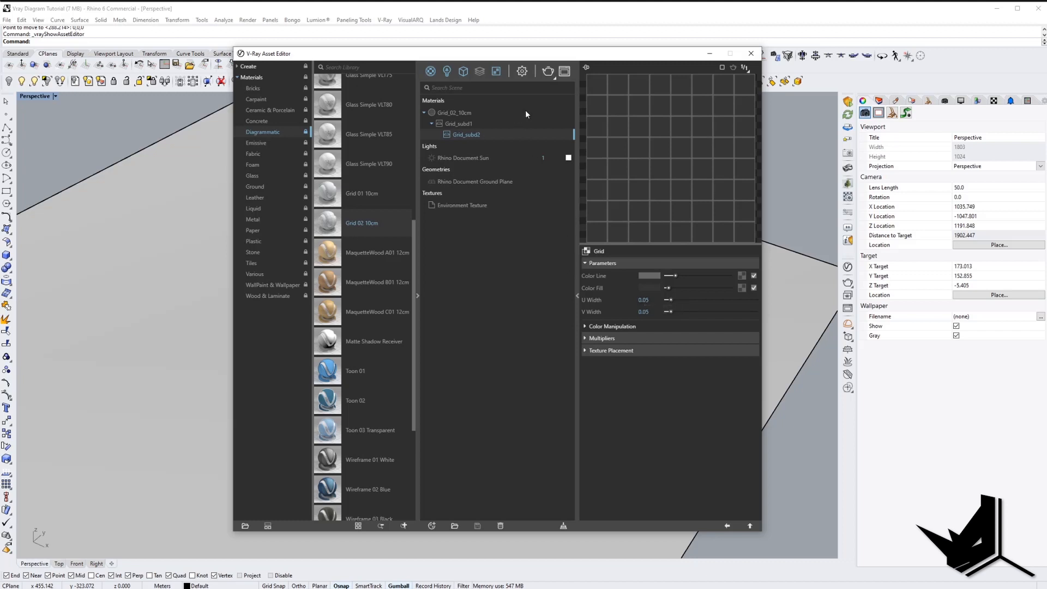
pyautogui.click(453, 112)
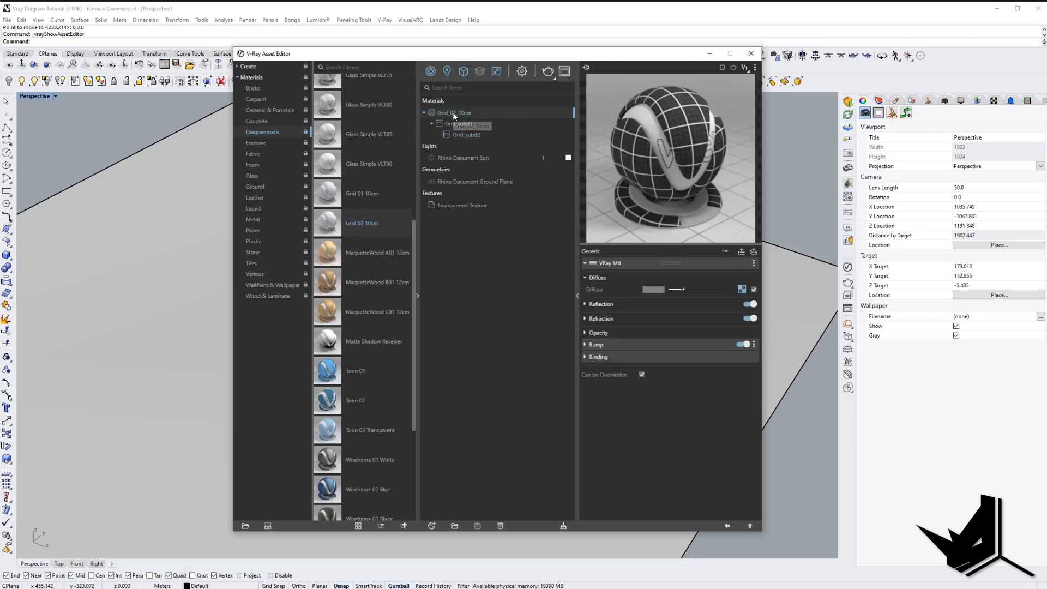
pyautogui.click(601, 305)
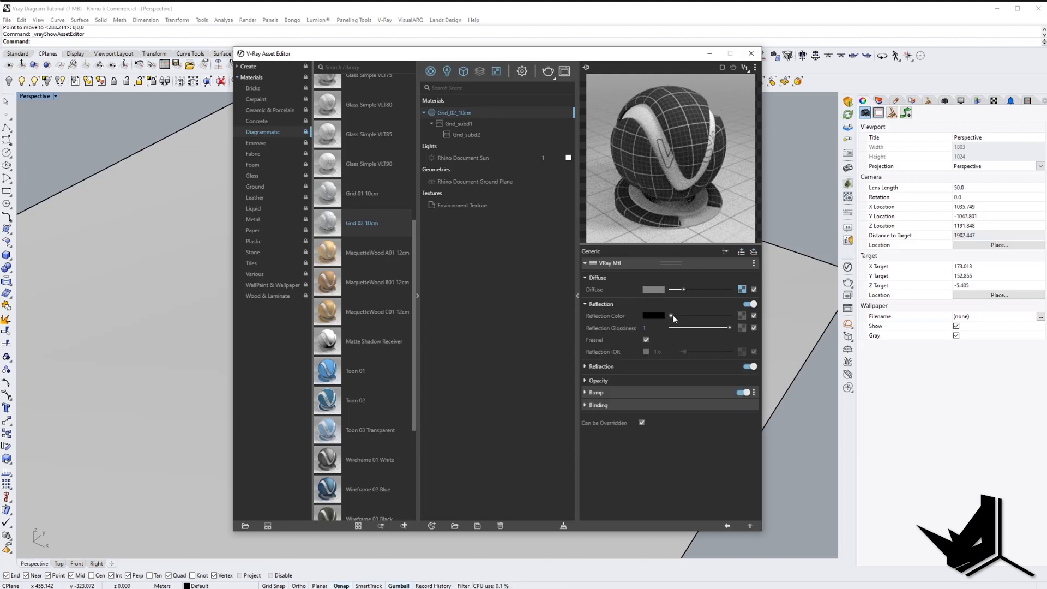
pyautogui.moveTo(671, 316)
pyautogui.mouseDown()
pyautogui.moveTo(705, 328)
pyautogui.moveTo(686, 316)
pyautogui.mouseUp()
pyautogui.click(712, 327)
pyautogui.click(708, 327)
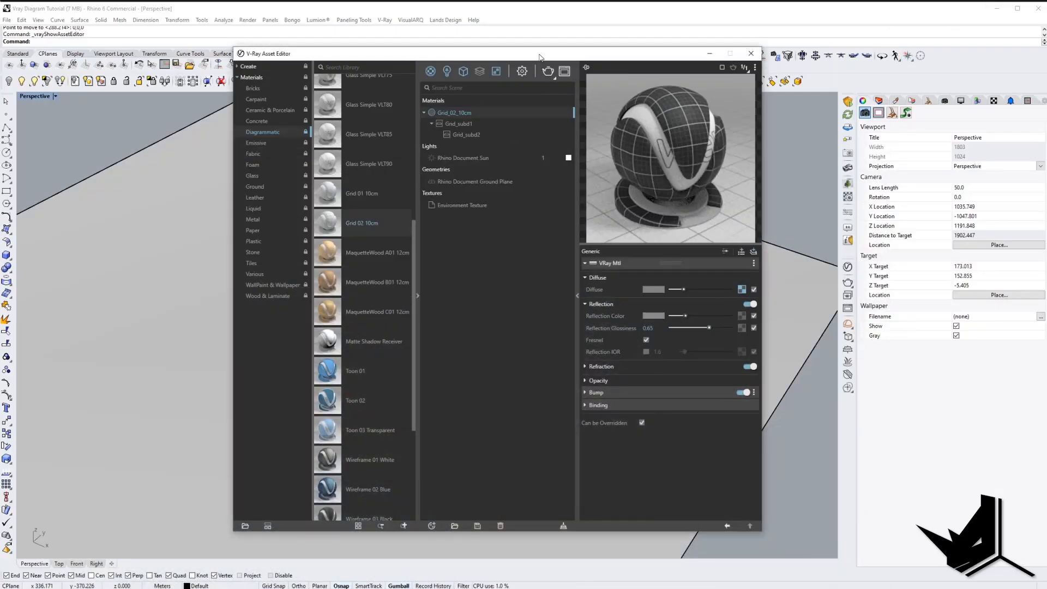
# Move the Asset Editor aside, select the large ground surface and apply the Grid_02_10cm material to it.
pyautogui.moveTo(539, 56); pyautogui.dragTo(359, 63)
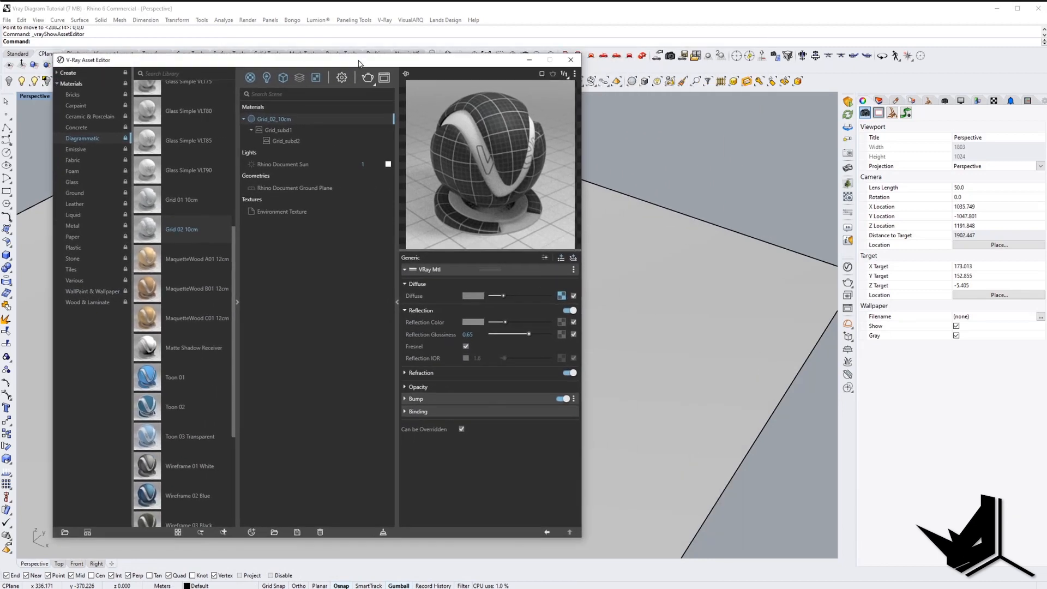
pyautogui.click(689, 278)
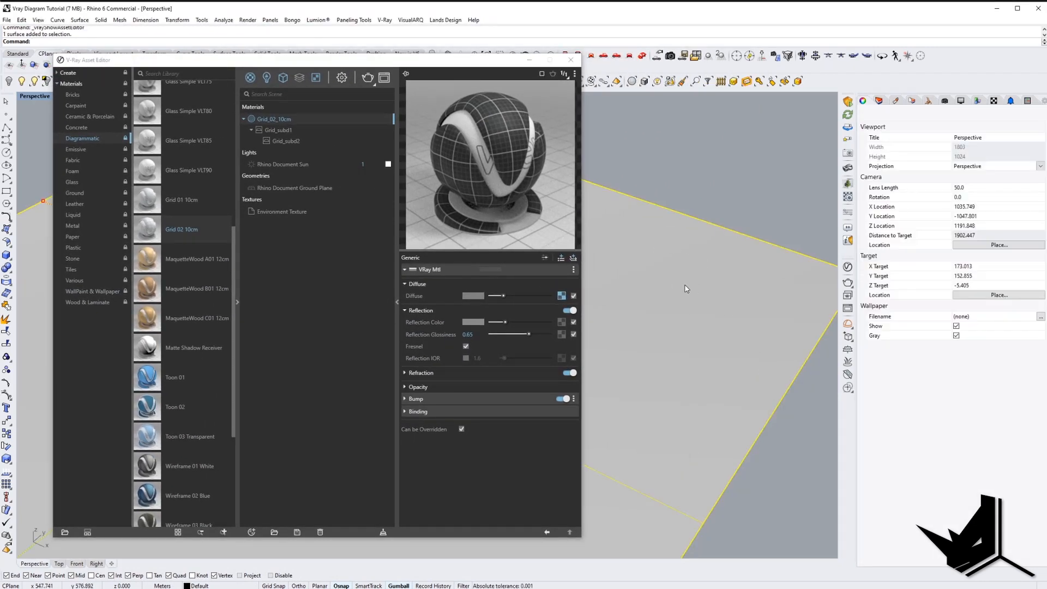
pyautogui.rightClick(271, 123)
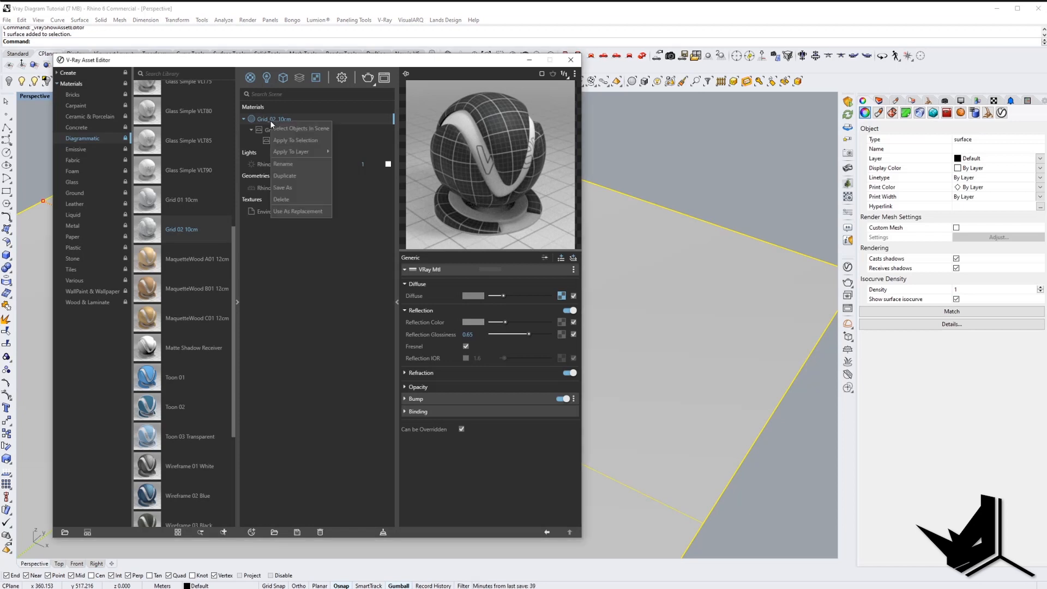
pyautogui.click(293, 141)
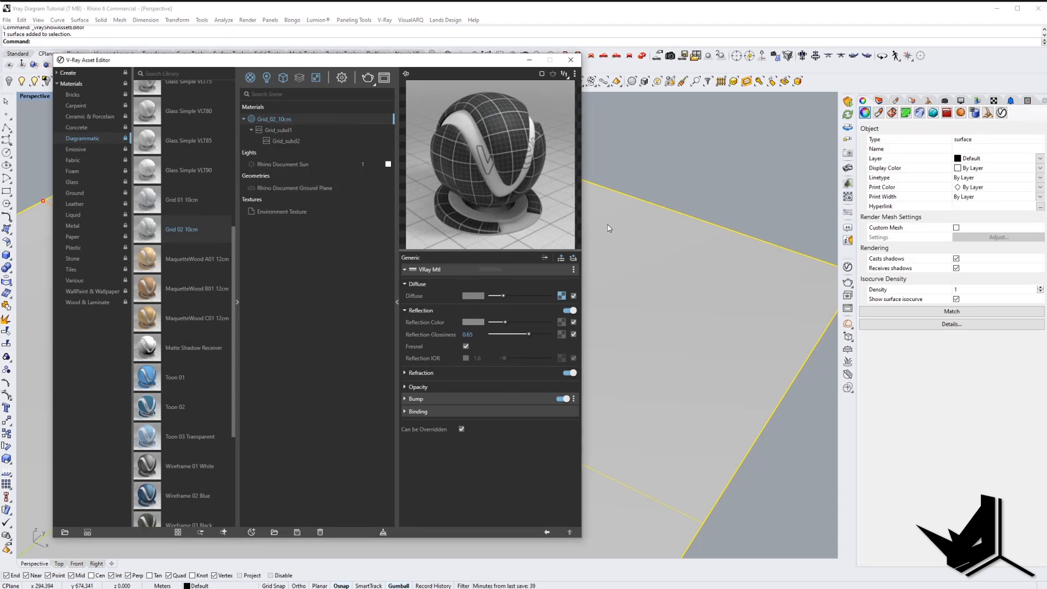
# Apply capped box texture mapping to the ground surface, starting at its corner, with length, width and height of 3.
pyautogui.click(892, 112)
pyautogui.scroll(2, 789, 279)
pyautogui.keyDown('shift'); pyautogui.moveTo(789, 279); pyautogui.dragTo(627, 278, button='right'); pyautogui.keyUp('shift')
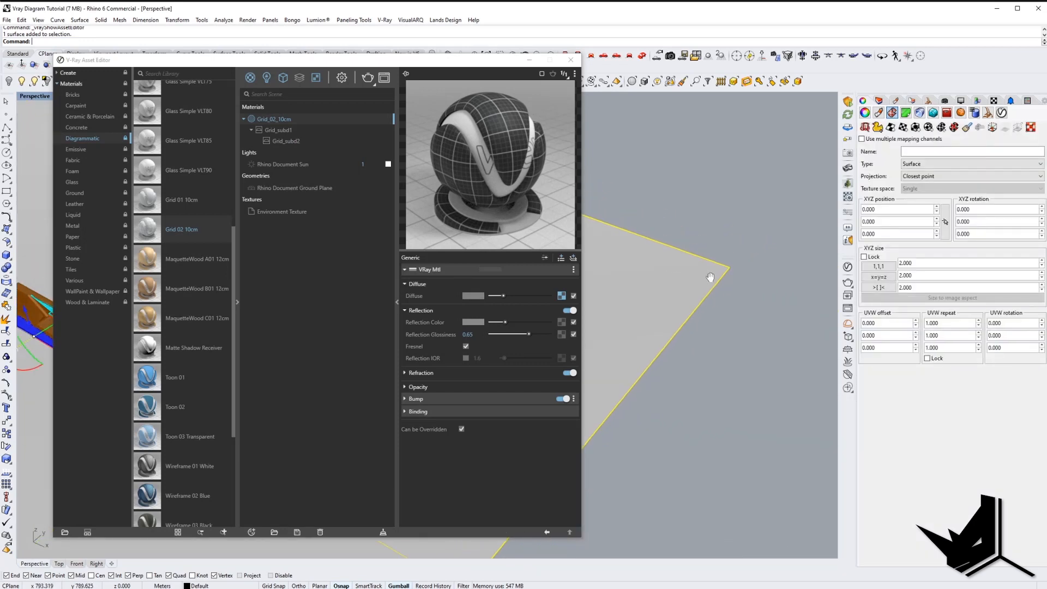
pyautogui.keyDown('shift'); pyautogui.moveTo(708, 279); pyautogui.dragTo(734, 292, button='right'); pyautogui.keyUp('shift')
pyautogui.click(916, 128)
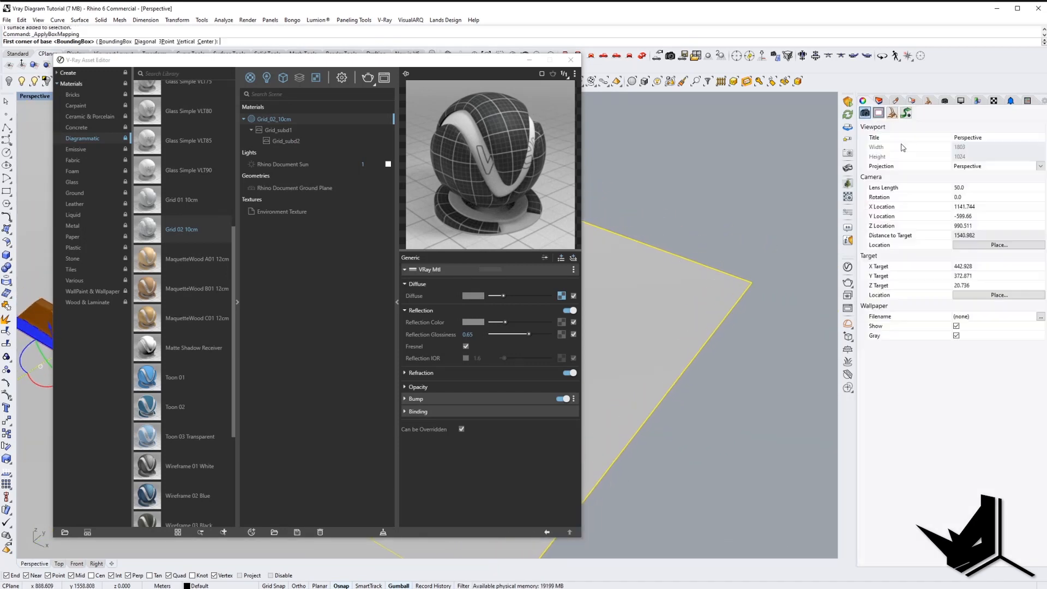
pyautogui.click(748, 288)
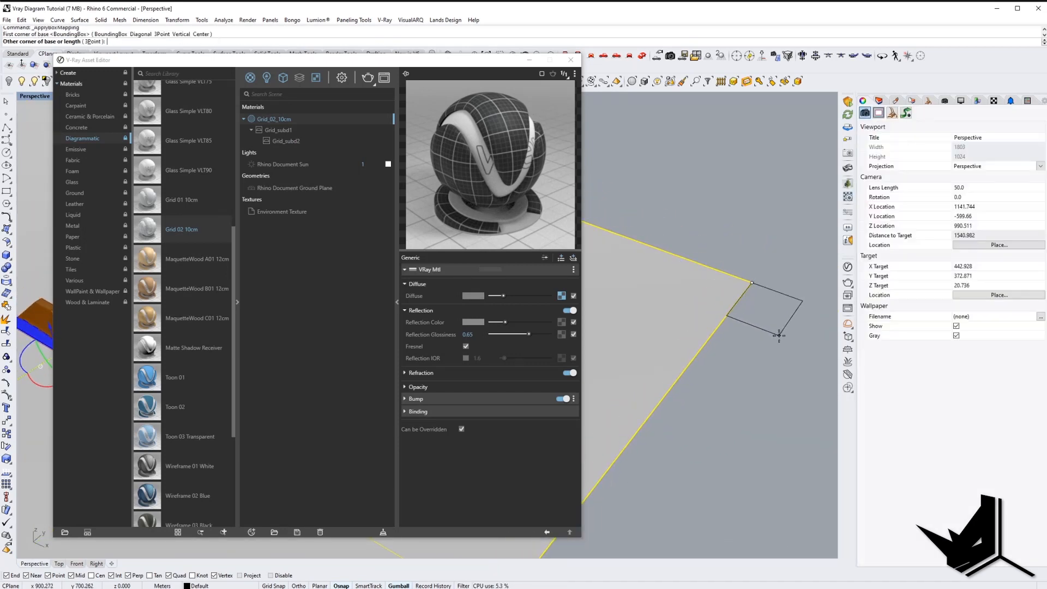
pyautogui.press('Return')
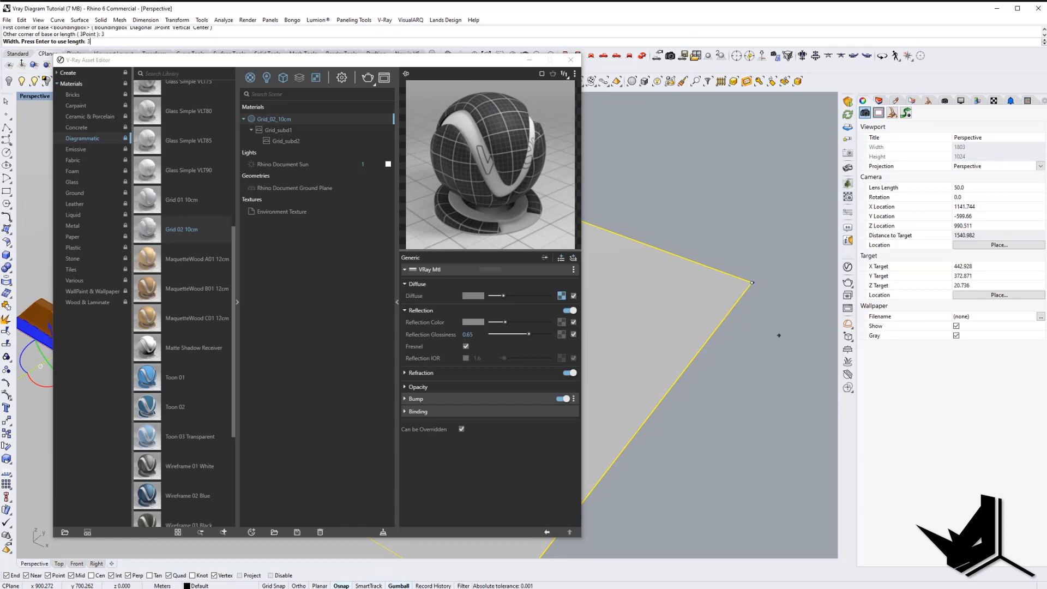
pyautogui.press('Return')
pyautogui.press('Return')
pyautogui.press('Return')
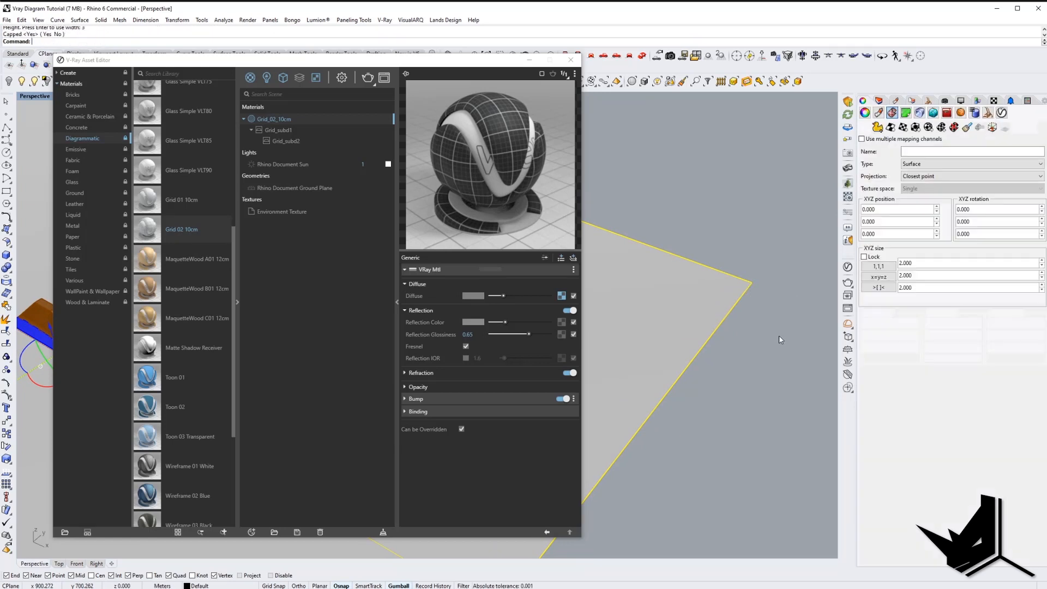
# Frame the site model, enable interactive rendering in the V-Ray settings, and set the 16:9 output image width to 600.
pyautogui.scroll(3, 644, 281)
pyautogui.scroll(-8, 638, 289)
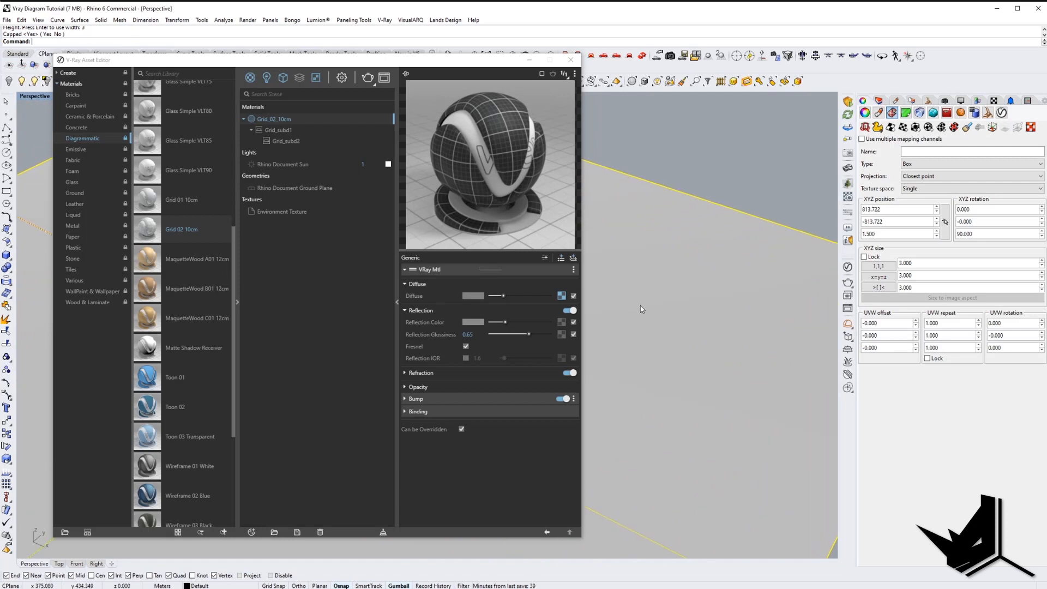
pyautogui.moveTo(711, 379); pyautogui.dragTo(671, 371, button='right')
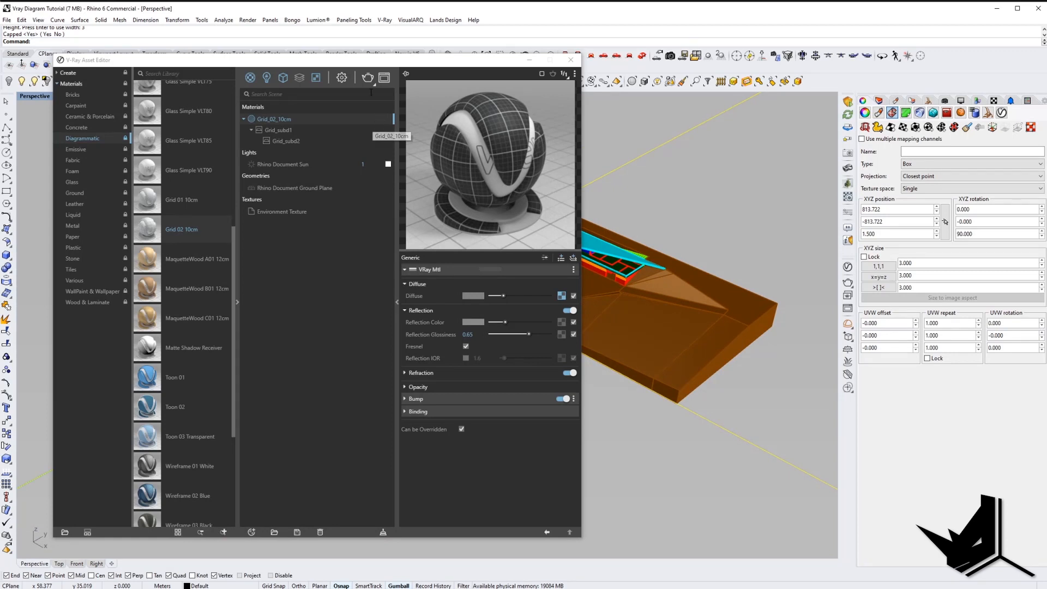
pyautogui.click(342, 78)
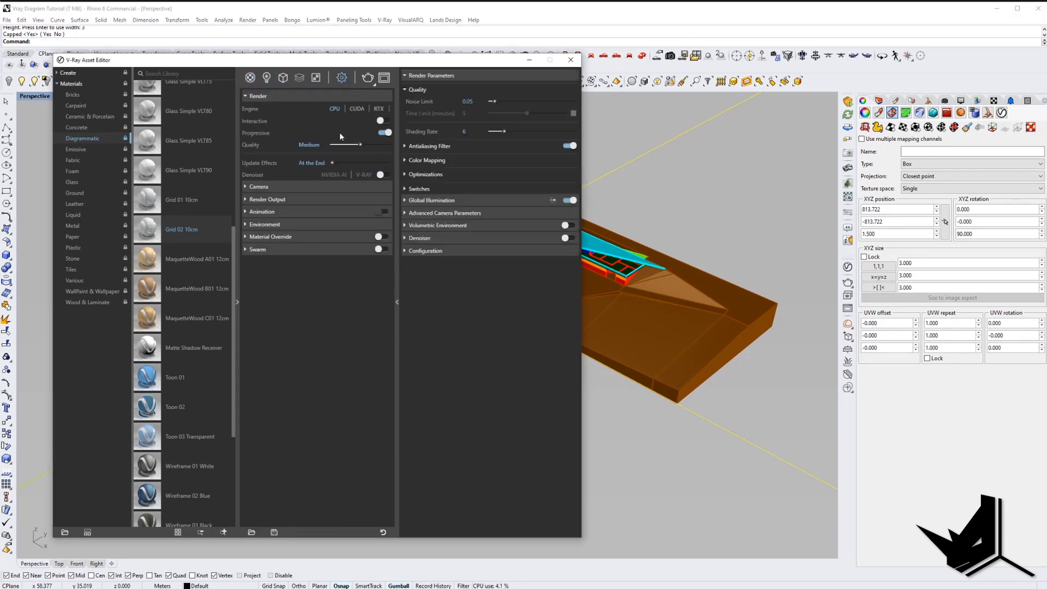
pyautogui.click(381, 121)
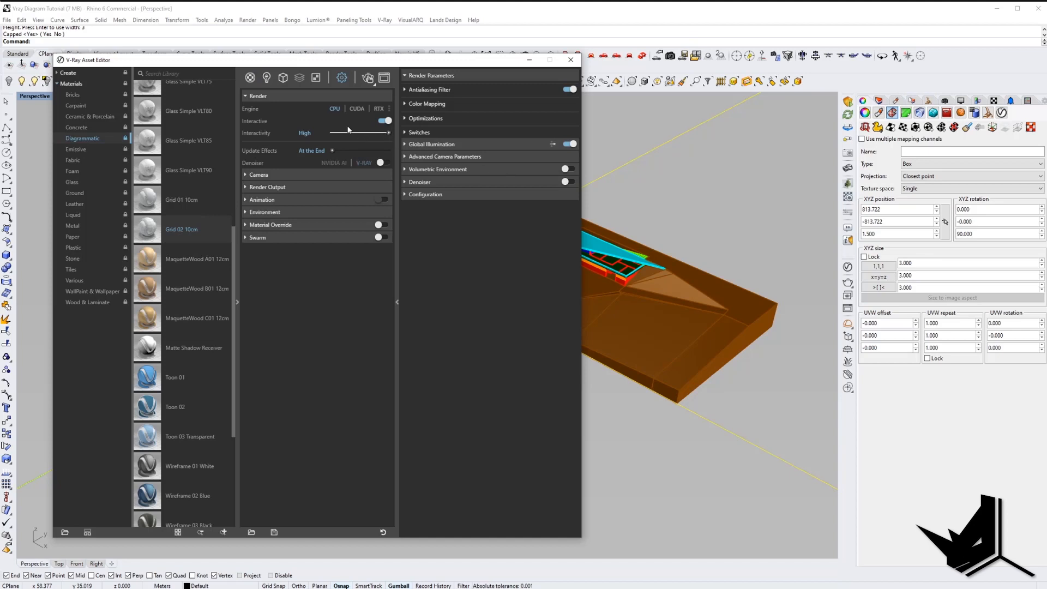
pyautogui.click(269, 187)
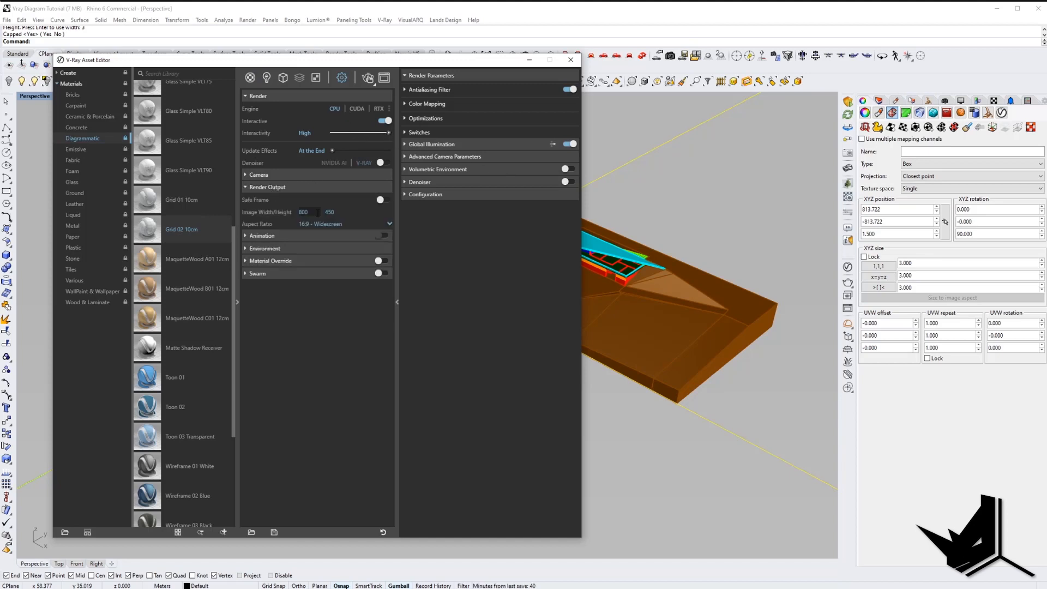
# Start the interactive V-Ray render and bring the view closer to the site model.
pyautogui.click(369, 79)
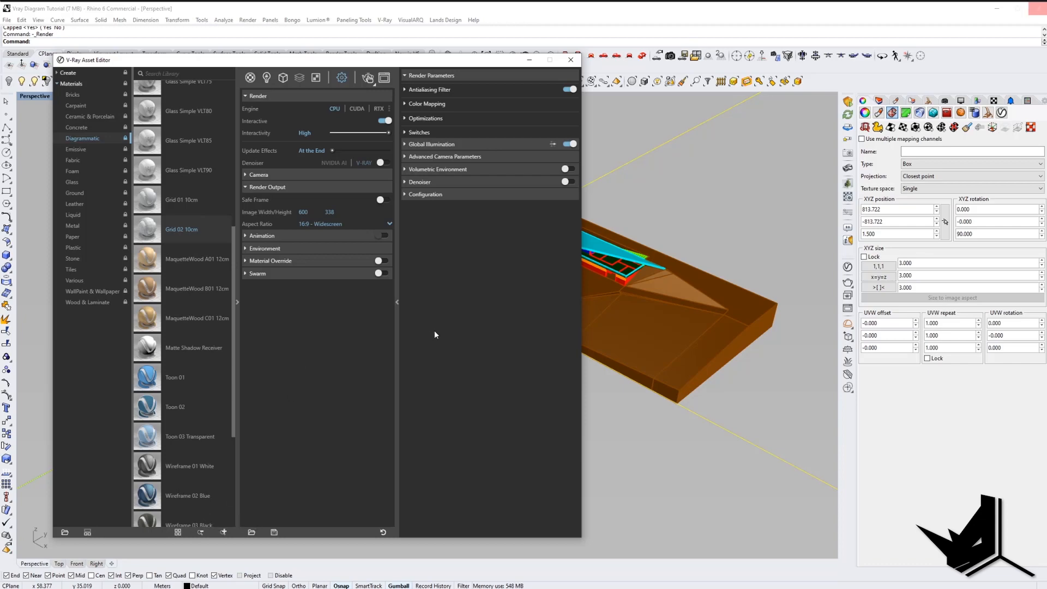
pyautogui.scroll(5, 737, 326)
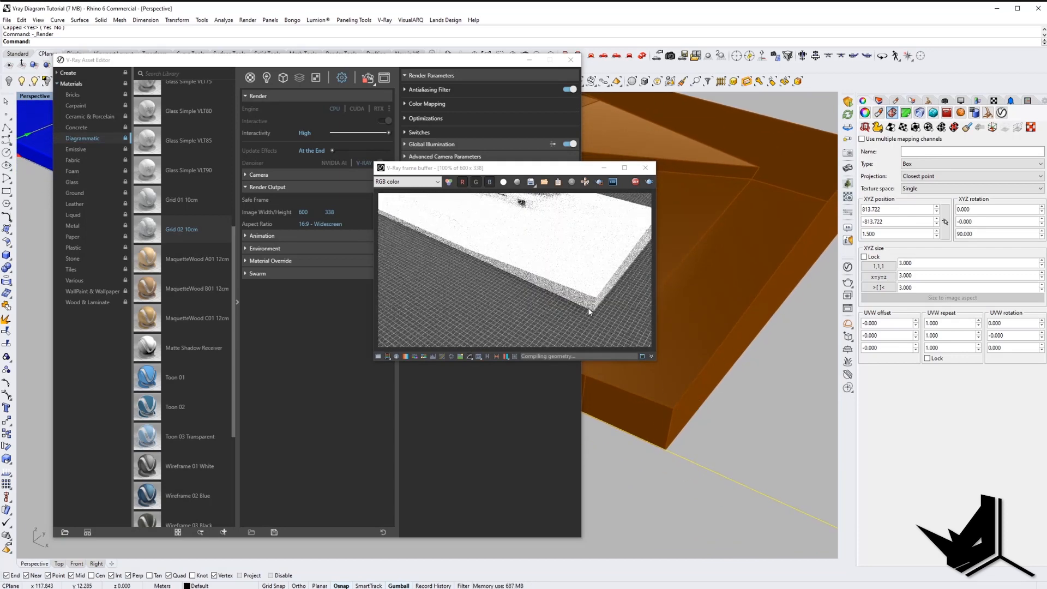
# Move the V-Ray frame buffer clear of the model viewport and examine the ground grid in the interactive render.
pyautogui.moveTo(563, 180); pyautogui.dragTo(373, 181)
pyautogui.click(738, 353)
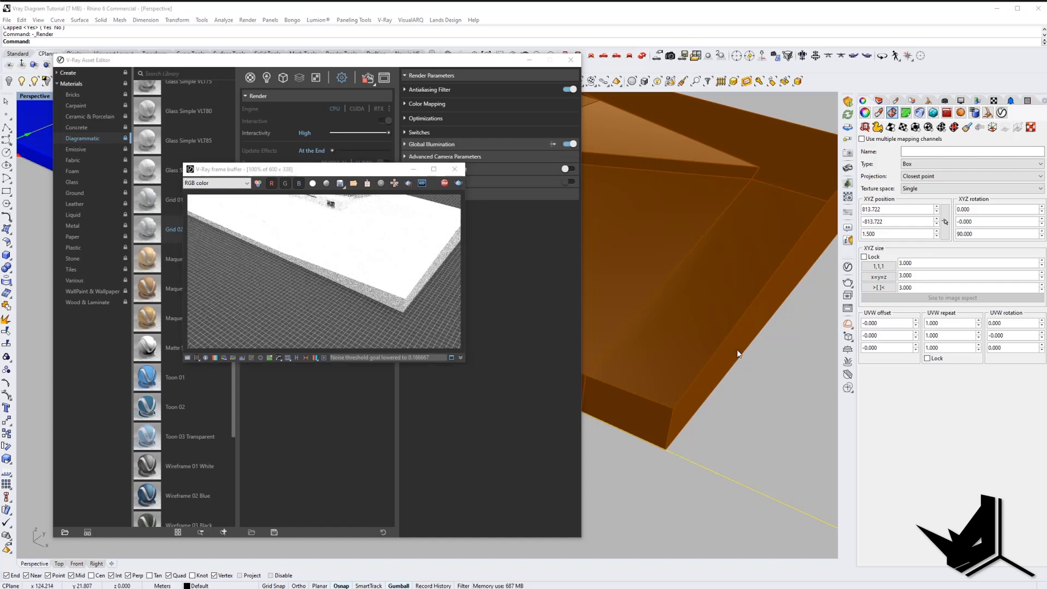
pyautogui.scroll(-5, 709, 350)
pyautogui.scroll(2, 714, 351)
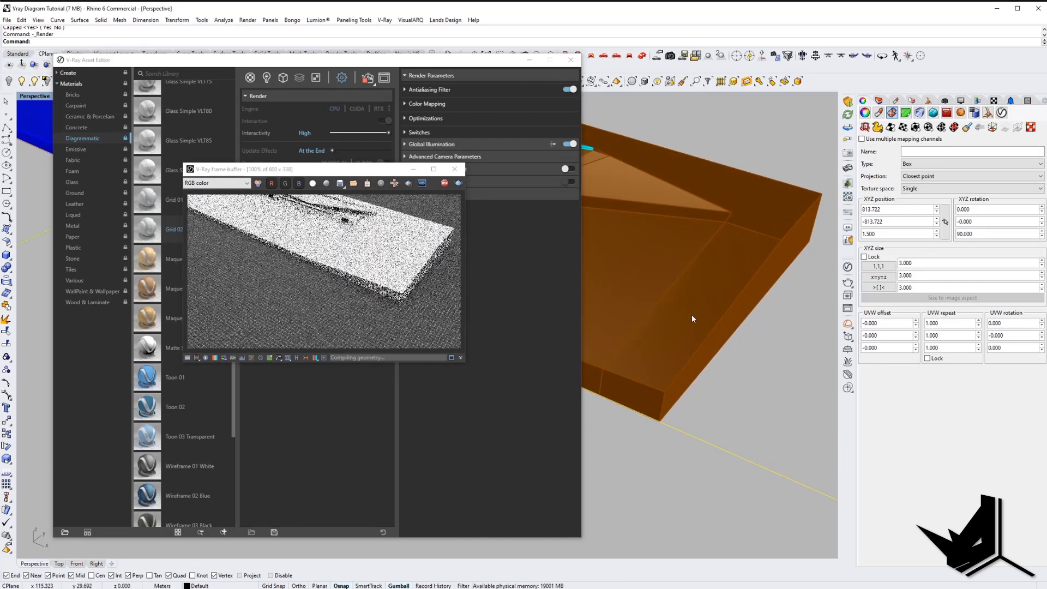
# Show the ground surface's texture mapping widget and scale its box uniformly to about 18.7.
pyautogui.scroll(-8, 704, 333)
pyautogui.moveTo(719, 346); pyautogui.dragTo(688, 341, button='right')
pyautogui.click(991, 127)
pyautogui.scroll(10, 731, 289)
pyautogui.scroll(-8, 745, 280)
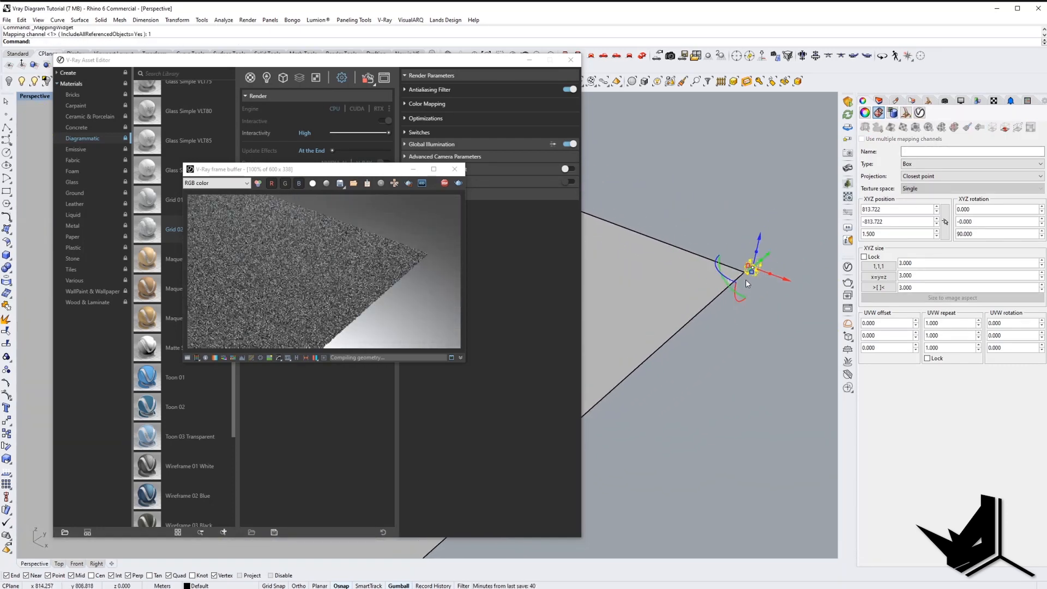
pyautogui.scroll(11, 771, 280)
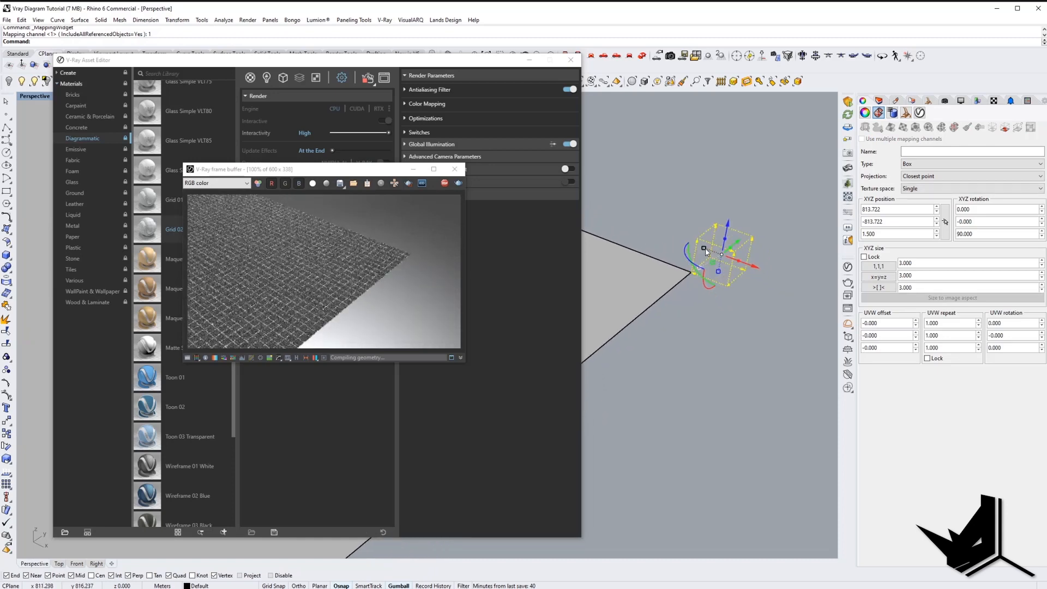
pyautogui.moveTo(705, 248); pyautogui.dragTo(624, 194)
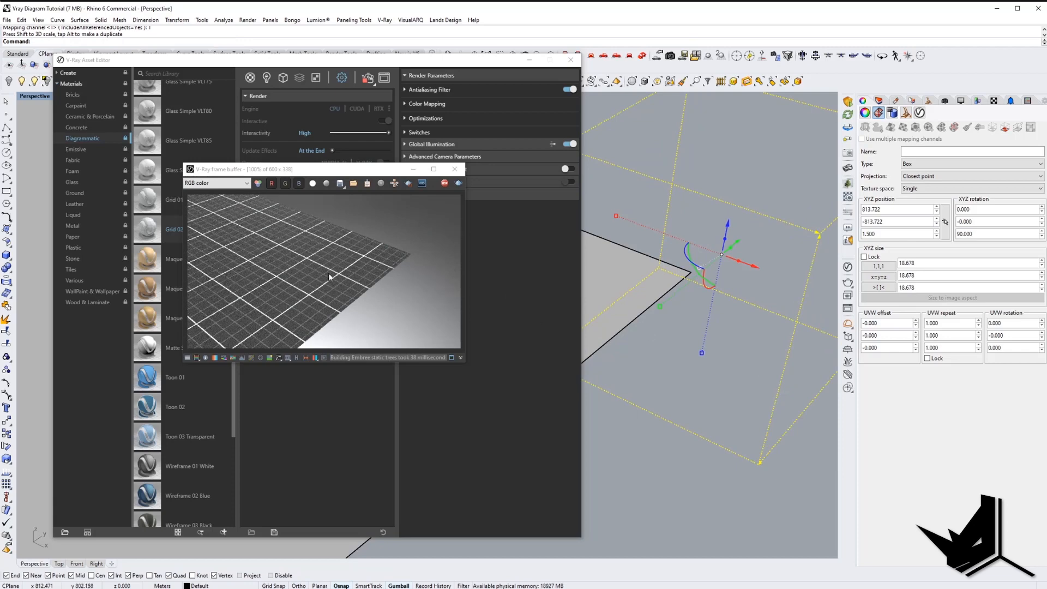
# Move the texture mapping widget from the ground surface's corner to the near corner of the site model.
pyautogui.moveTo(313, 174); pyautogui.dragTo(242, 142)
pyautogui.scroll(6, 733, 365)
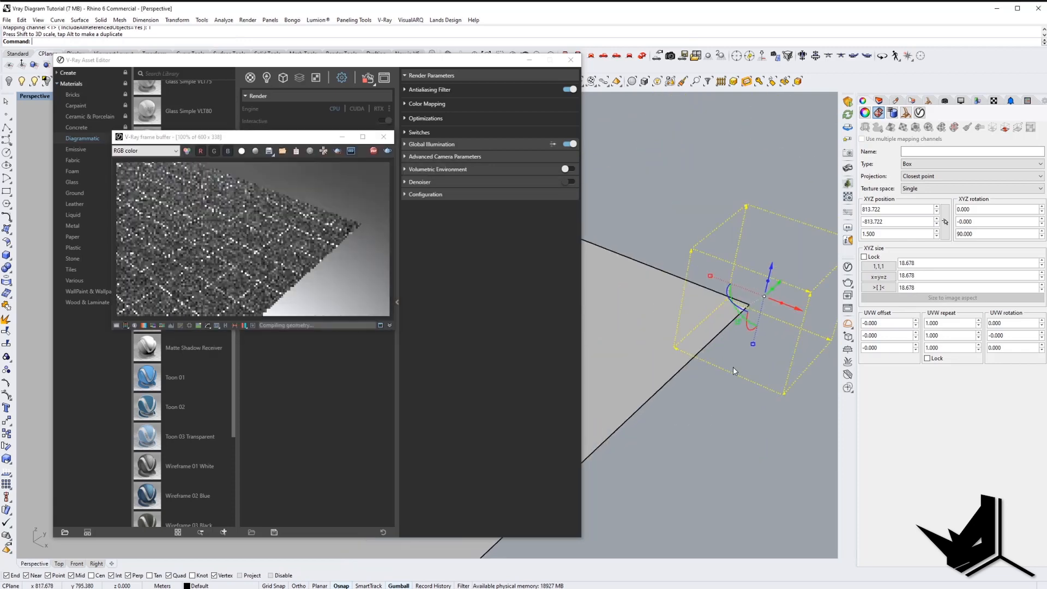
pyautogui.moveTo(730, 397); pyautogui.dragTo(744, 390, button='right')
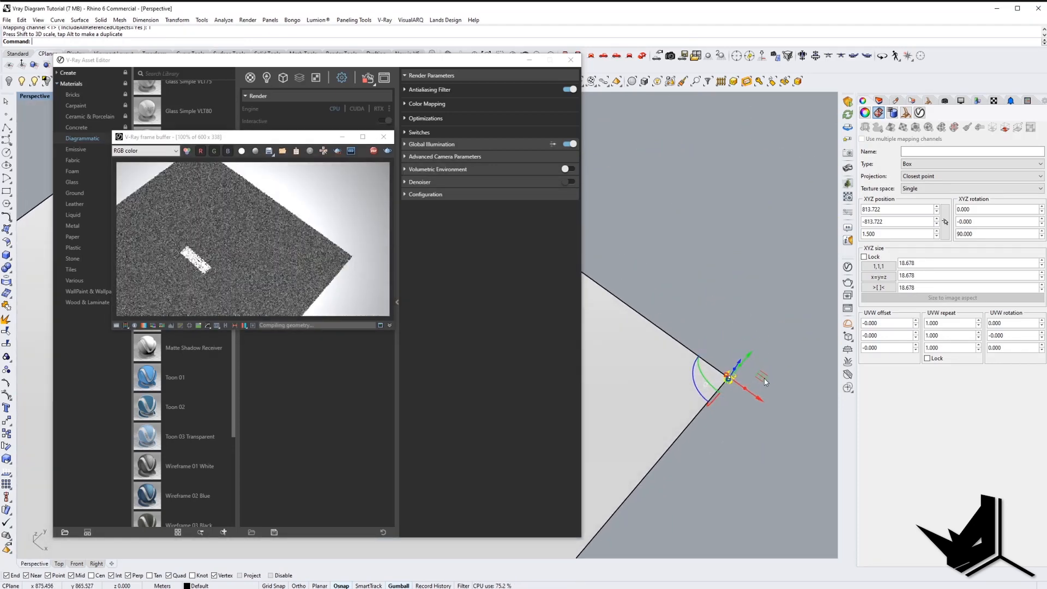
pyautogui.moveTo(764, 375); pyautogui.dragTo(657, 417)
pyautogui.keyDown('shift'); pyautogui.moveTo(657, 414); pyautogui.dragTo(765, 366, button='right'); pyautogui.keyUp('shift')
pyautogui.scroll(-6, 765, 367)
pyautogui.scroll(-3, 767, 367)
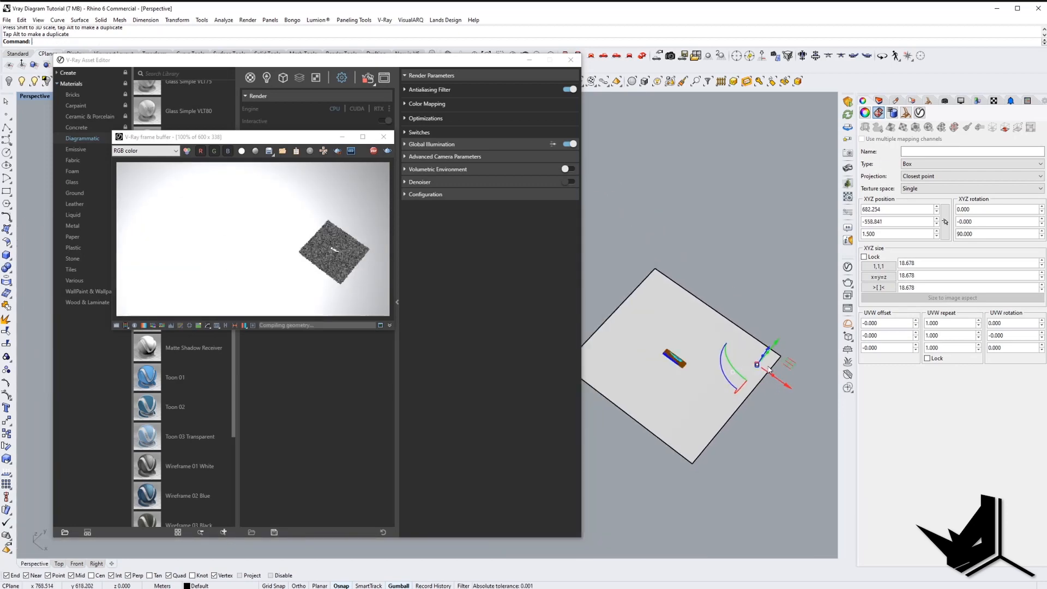
pyautogui.moveTo(787, 363); pyautogui.dragTo(709, 365)
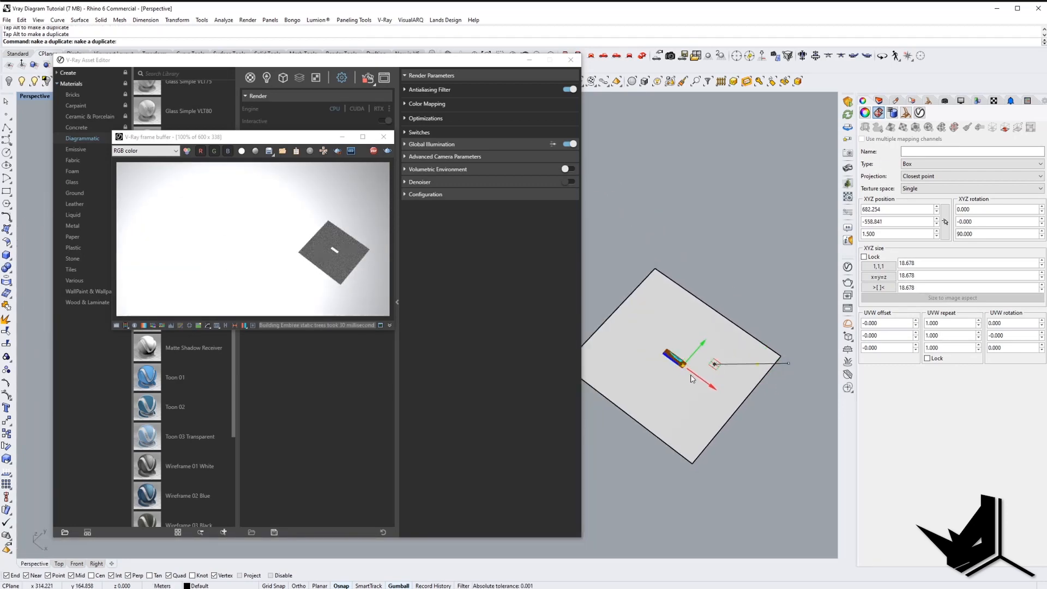
pyautogui.scroll(6, 681, 344)
pyautogui.scroll(8, 679, 341)
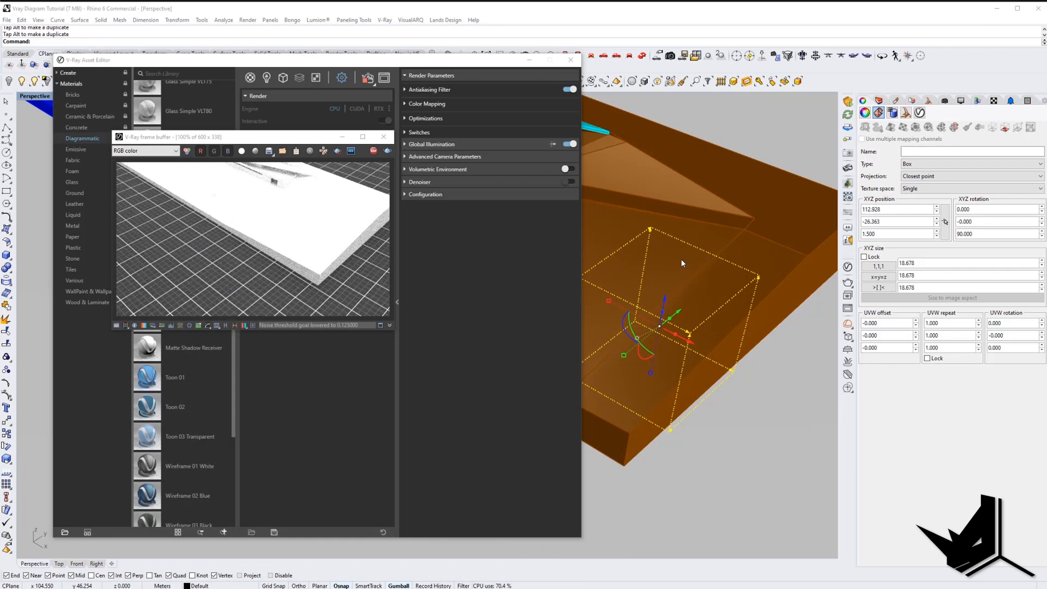
# Enlarge the ground's box mapping uniformly to about 29.4, checking the grid spacing in the interactive render.
pyautogui.scroll(-3, 685, 294)
pyautogui.scroll(-2, 739, 328)
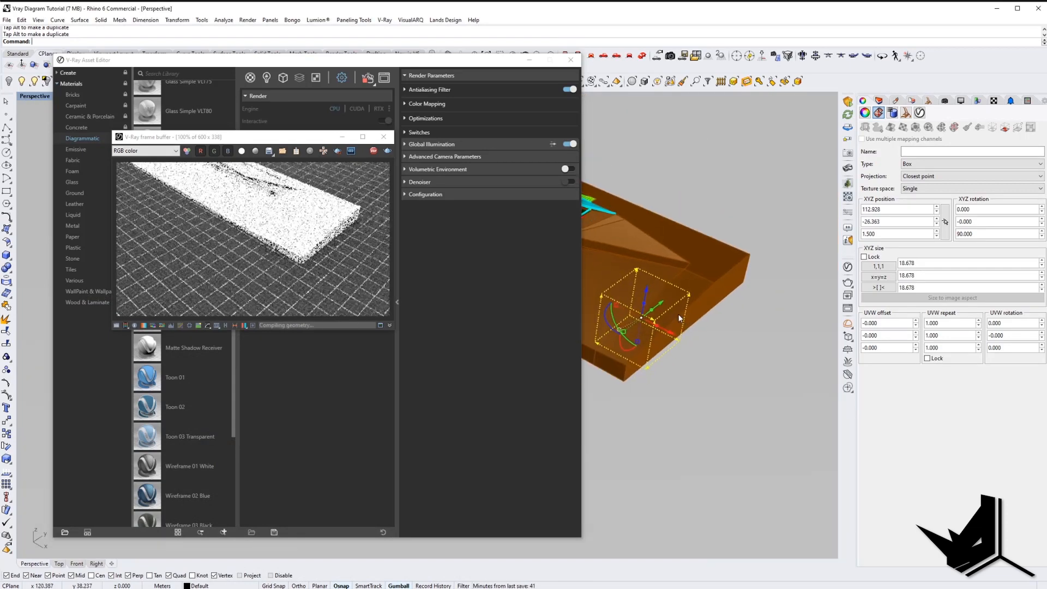
pyautogui.keyDown('shift'); pyautogui.moveTo(614, 306); pyautogui.dragTo(610, 302); pyautogui.keyUp('shift')
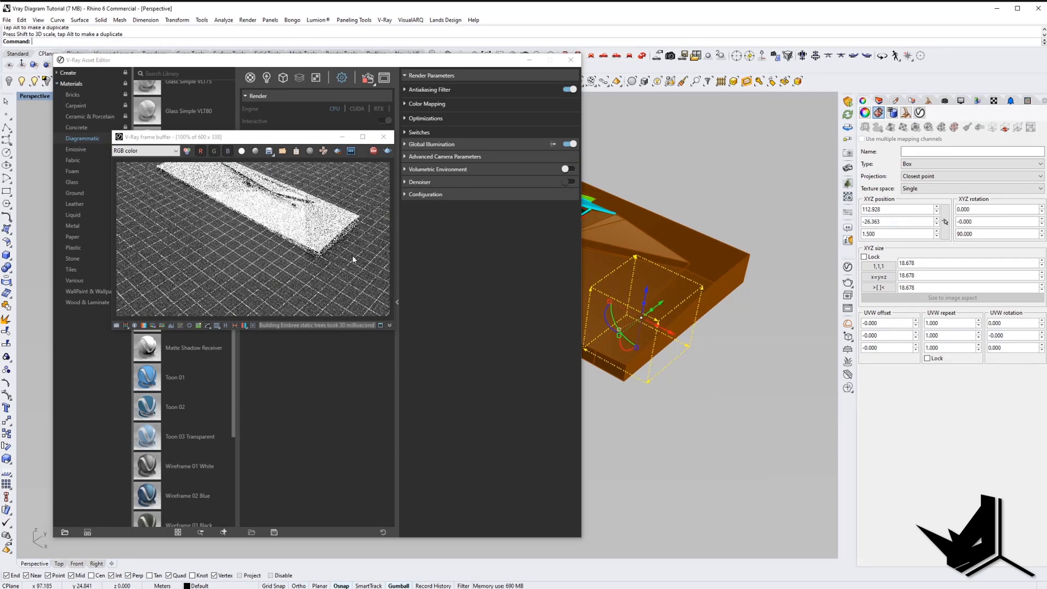
pyautogui.scroll(1, 349, 262)
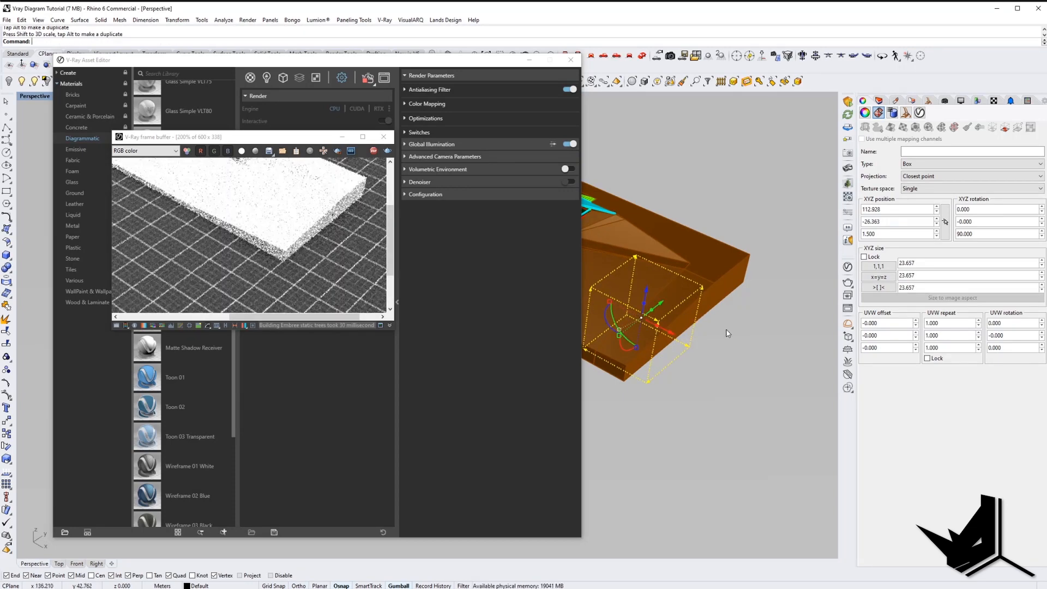
pyautogui.keyDown('shift'); pyautogui.moveTo(727, 332); pyautogui.dragTo(741, 332, button='right'); pyautogui.keyUp('shift')
pyautogui.keyDown('shift'); pyautogui.moveTo(622, 303); pyautogui.dragTo(605, 297); pyautogui.keyUp('shift')
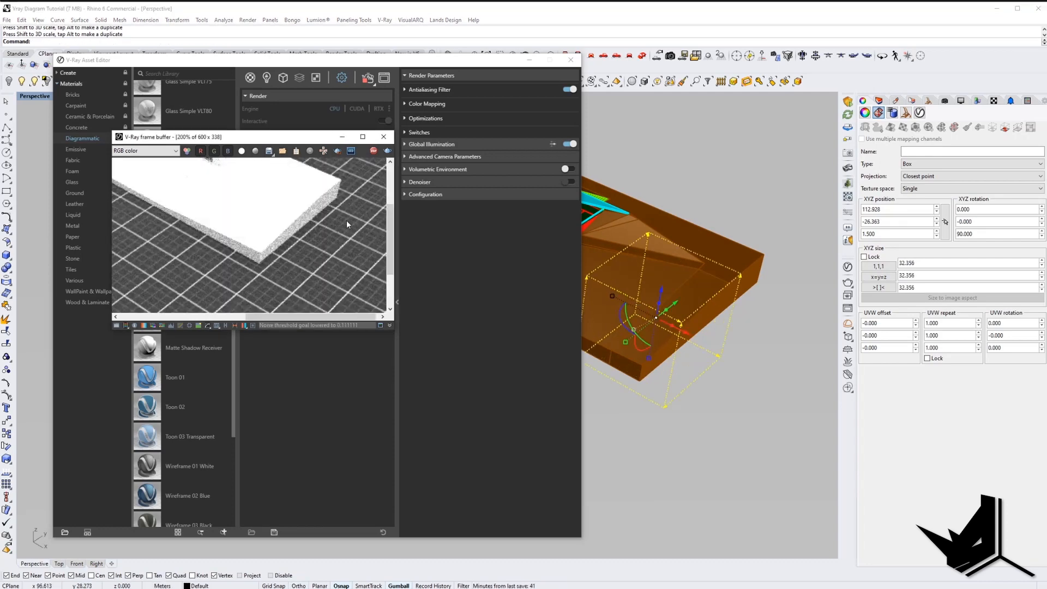
pyautogui.keyDown('shift'); pyautogui.moveTo(650, 306); pyautogui.dragTo(669, 307, button='right'); pyautogui.keyUp('shift')
pyautogui.keyDown('shift'); pyautogui.moveTo(636, 300); pyautogui.dragTo(648, 302); pyautogui.keyUp('shift')
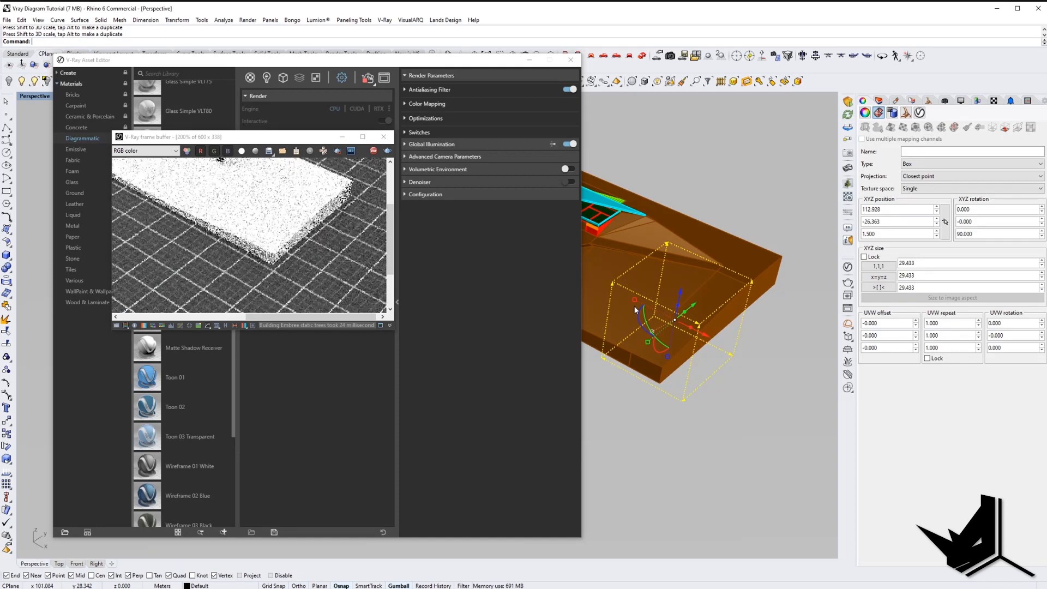
pyautogui.scroll(-3, 270, 260)
pyautogui.scroll(1, 267, 250)
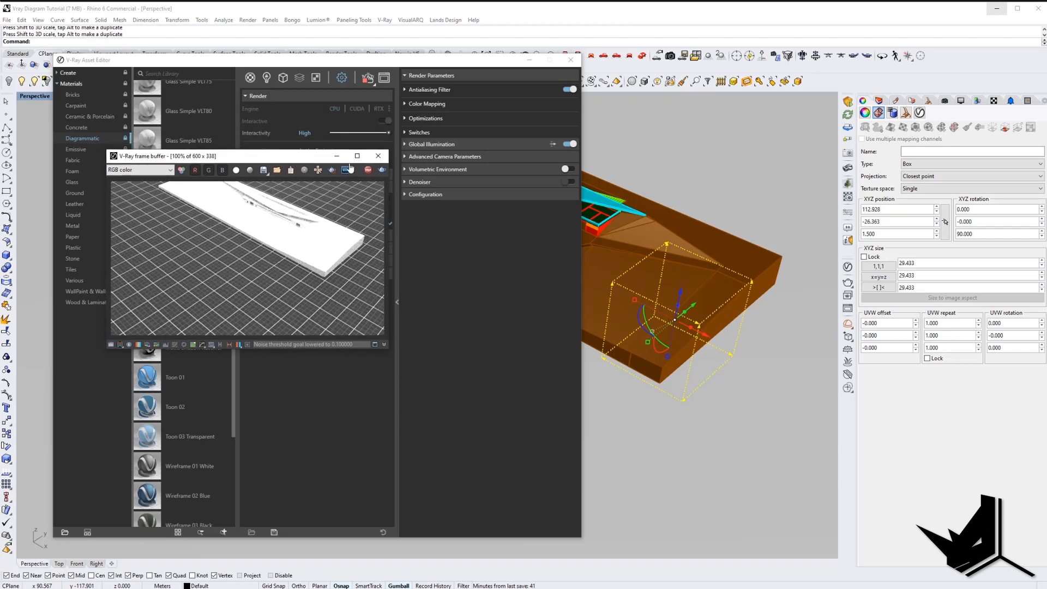
# Open the diffuse grid texture Grid_subd1 of Grid_02_10cm, set its U and V line widths to 0.010, and inspect the lines in the render.
pyautogui.moveTo(297, 160); pyautogui.dragTo(757, 289)
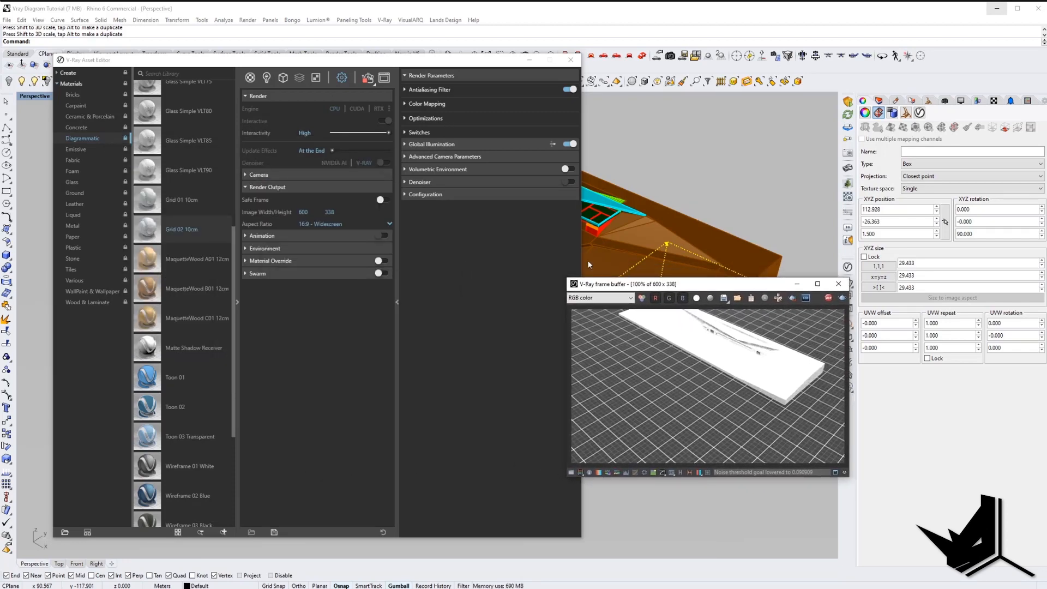
pyautogui.click(250, 76)
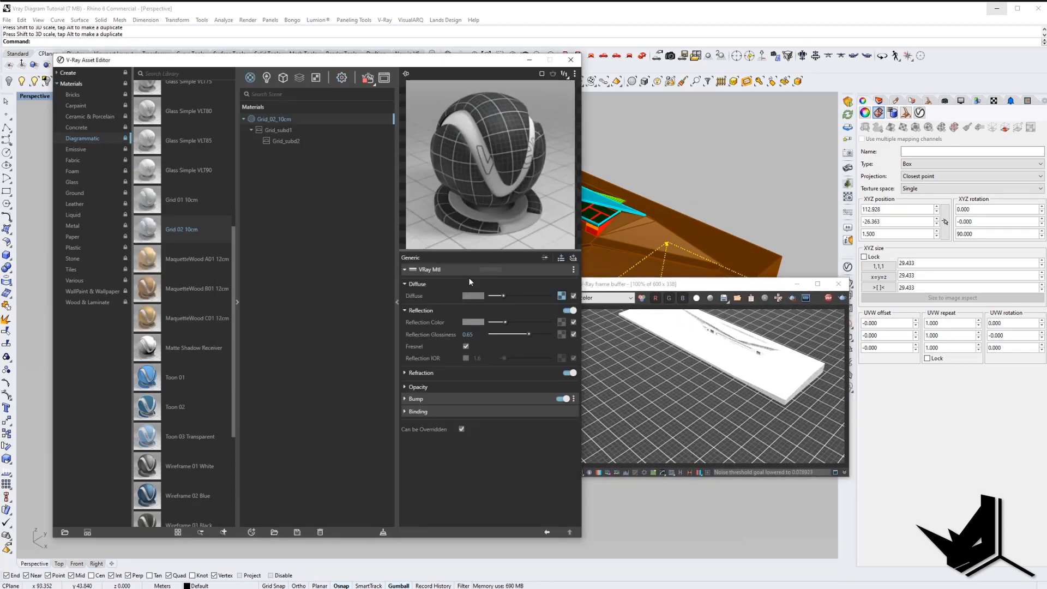
pyautogui.click(562, 296)
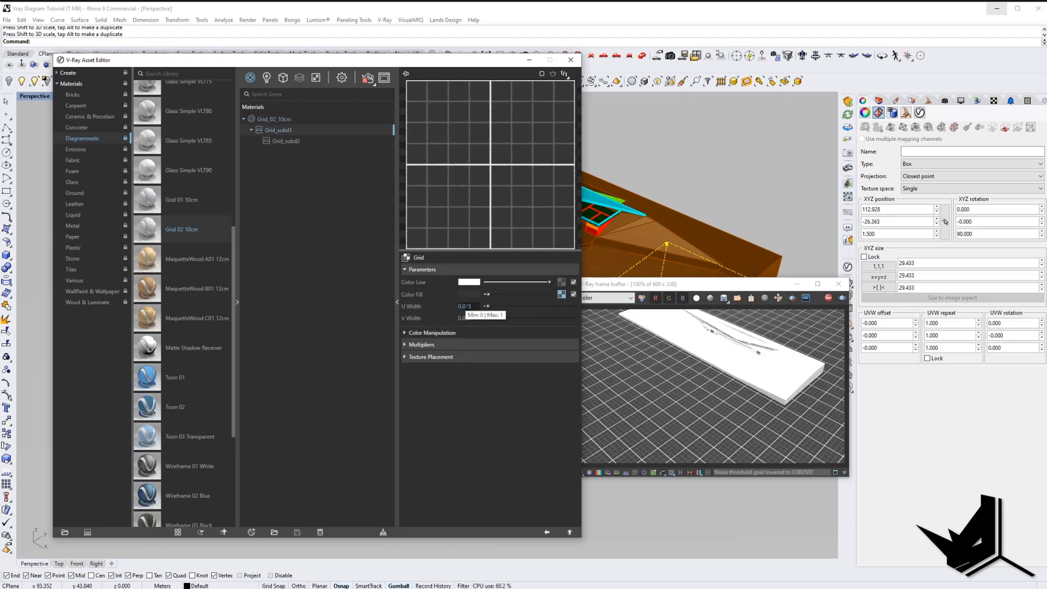
pyautogui.moveTo(468, 306); pyautogui.dragTo(473, 318)
pyautogui.write('0')
pyautogui.press('Return')
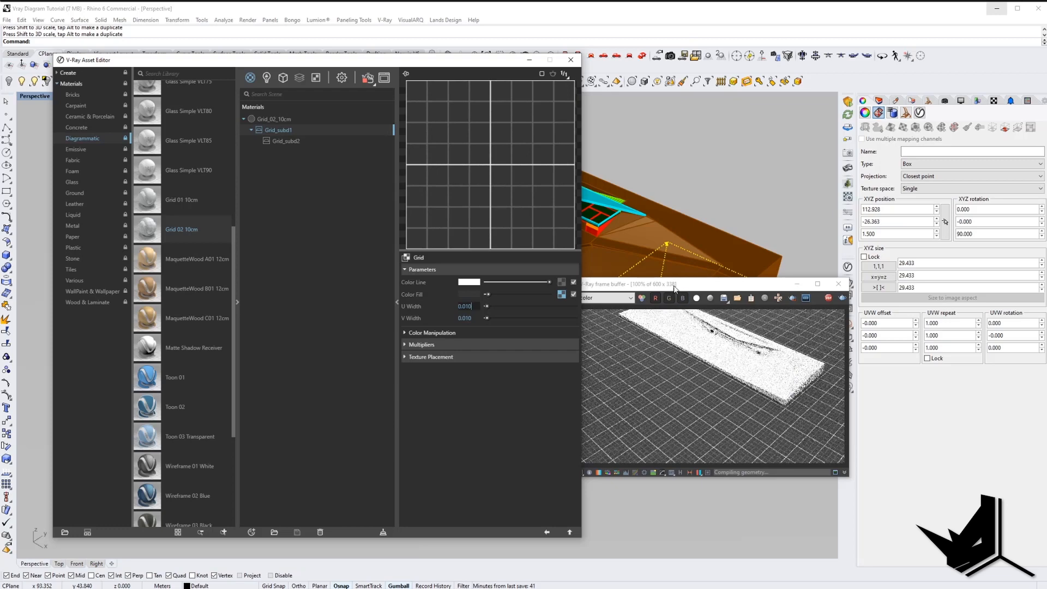
pyautogui.moveTo(675, 288); pyautogui.dragTo(356, 214)
pyautogui.scroll(3, 679, 384)
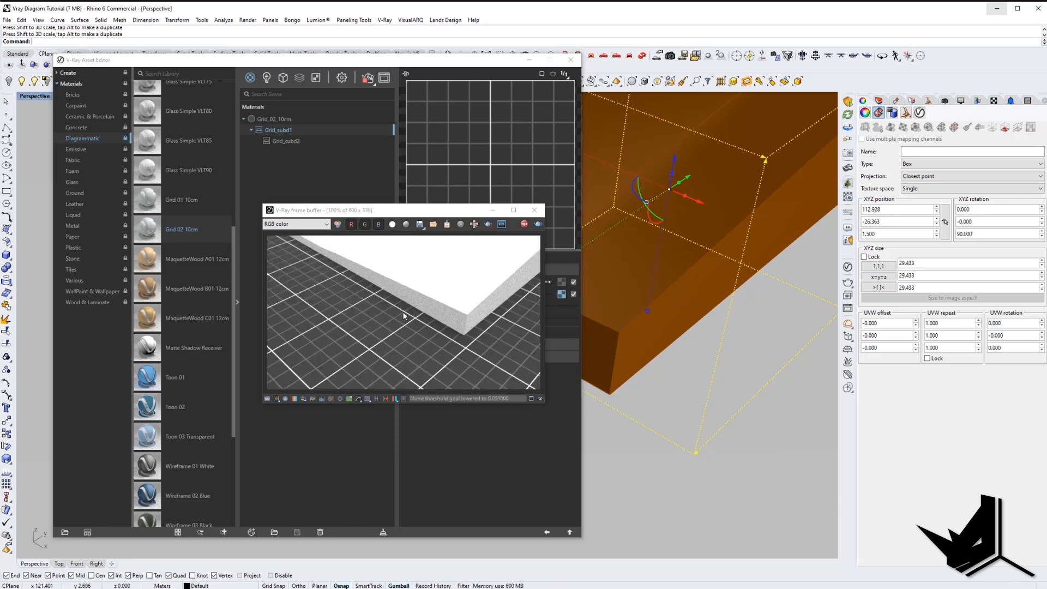
# Set the Grid_subd1 line colour to a light grey of 0.855 and check it in the render.
pyautogui.click(494, 210)
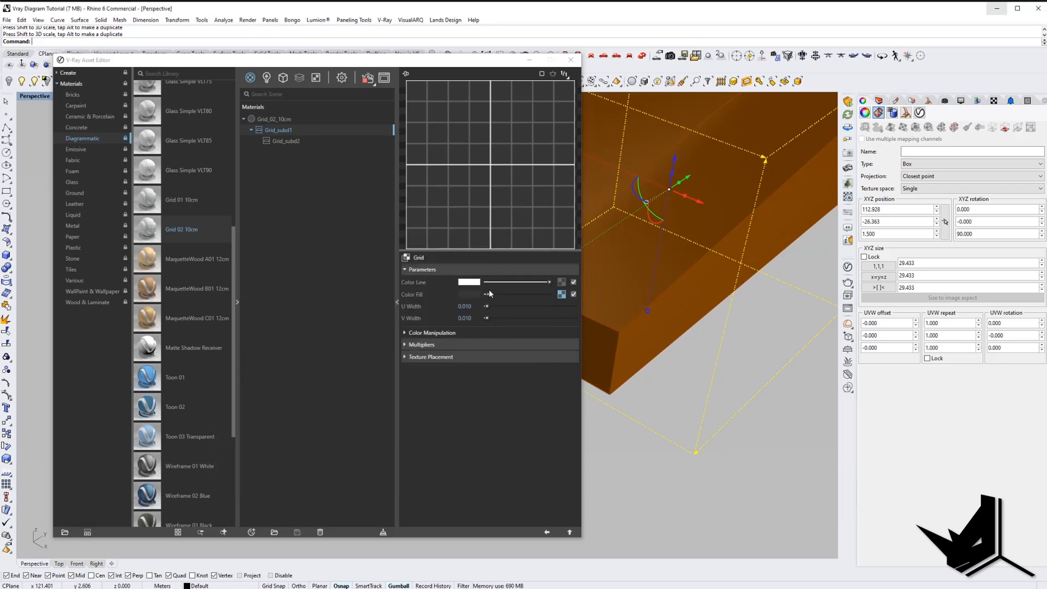
pyautogui.click(469, 283)
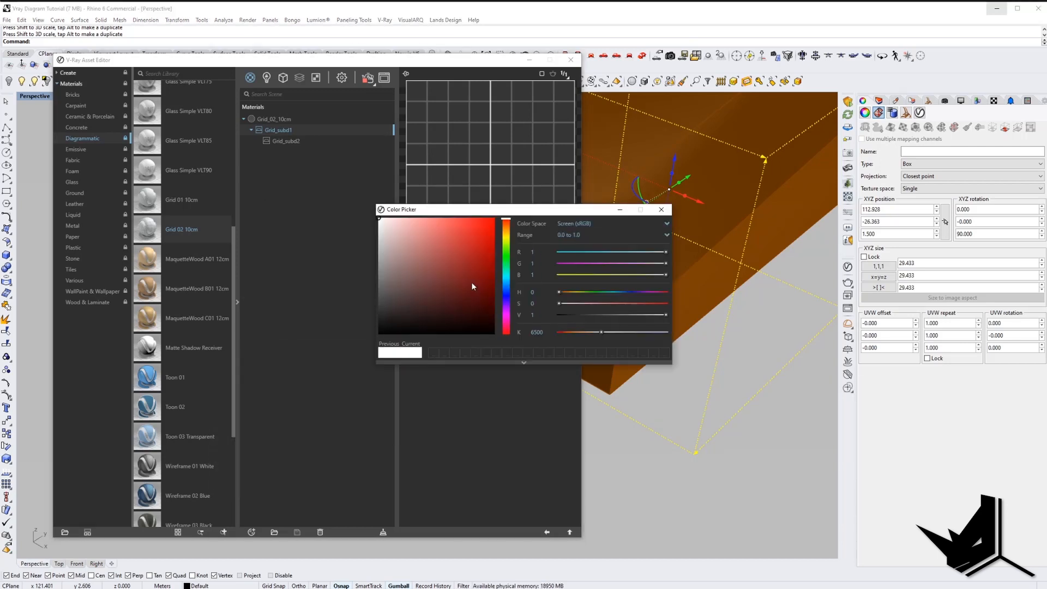
pyautogui.click(379, 231)
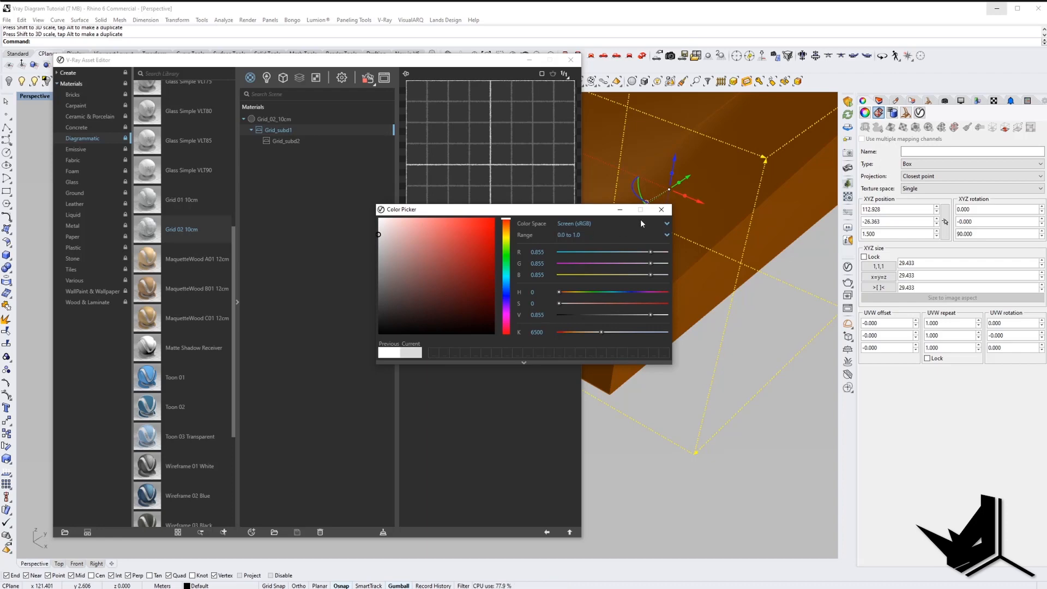
pyautogui.moveTo(154, 588)
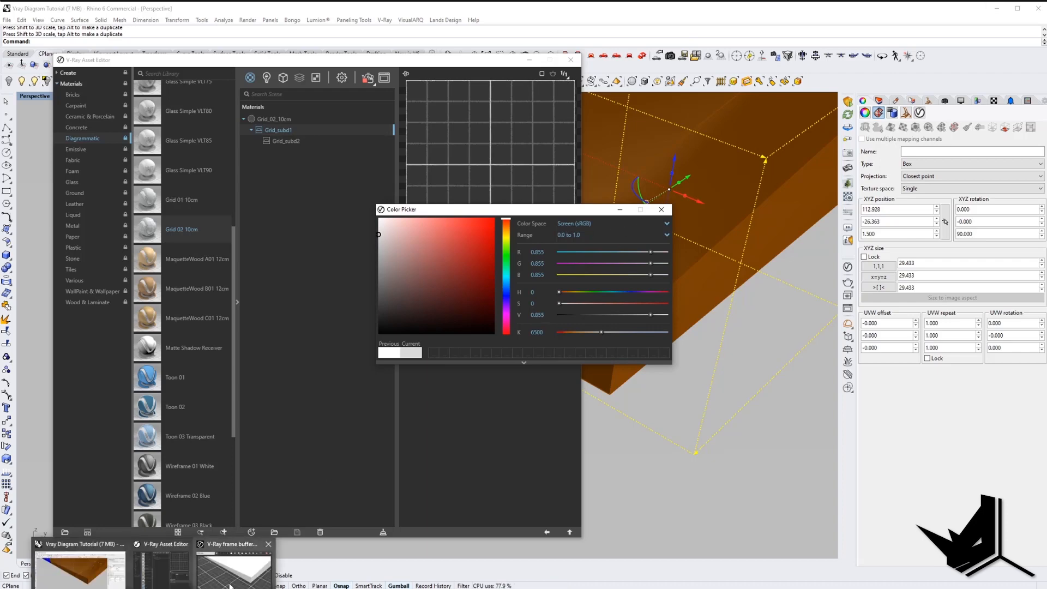
pyautogui.click(235, 563)
pyautogui.moveTo(587, 211); pyautogui.dragTo(659, 210)
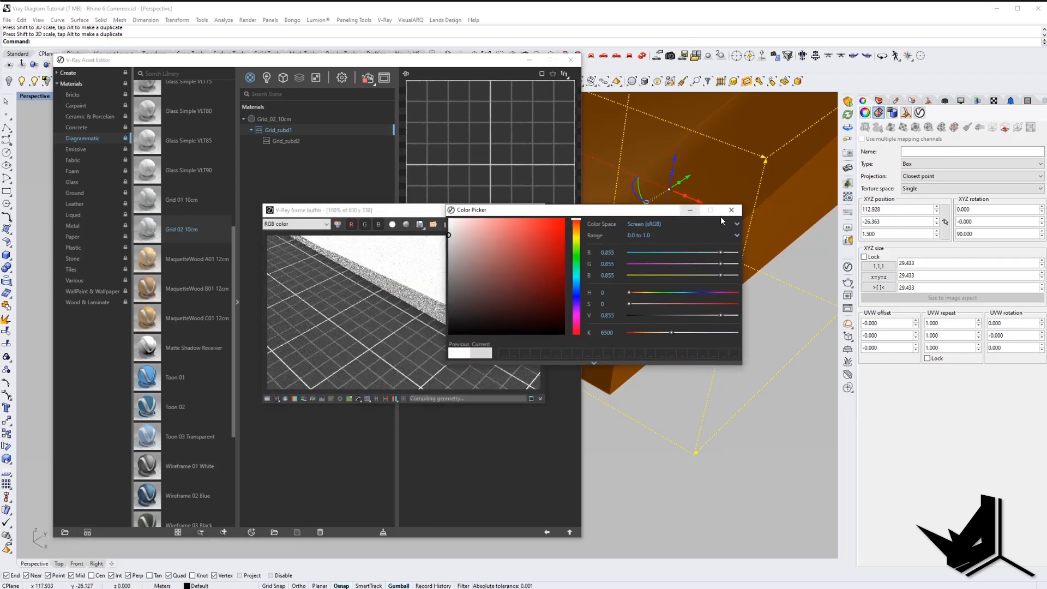
pyautogui.click(734, 210)
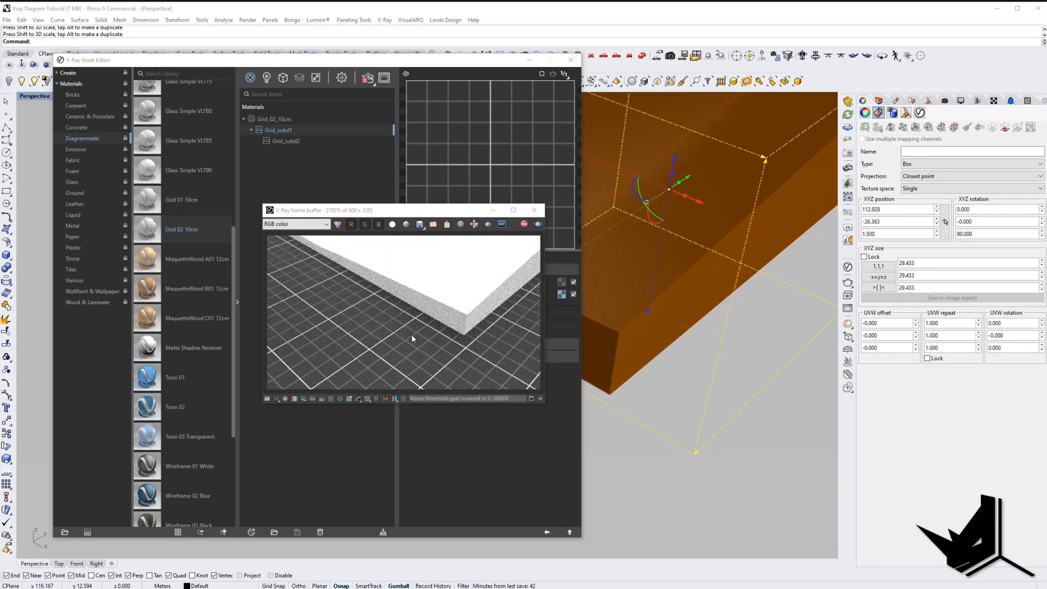
# Move the frame buffer aside and darken the Grid_subd1 line colour to a grey of 0.632.
pyautogui.moveTo(708, 369); pyautogui.dragTo(714, 398, button='right')
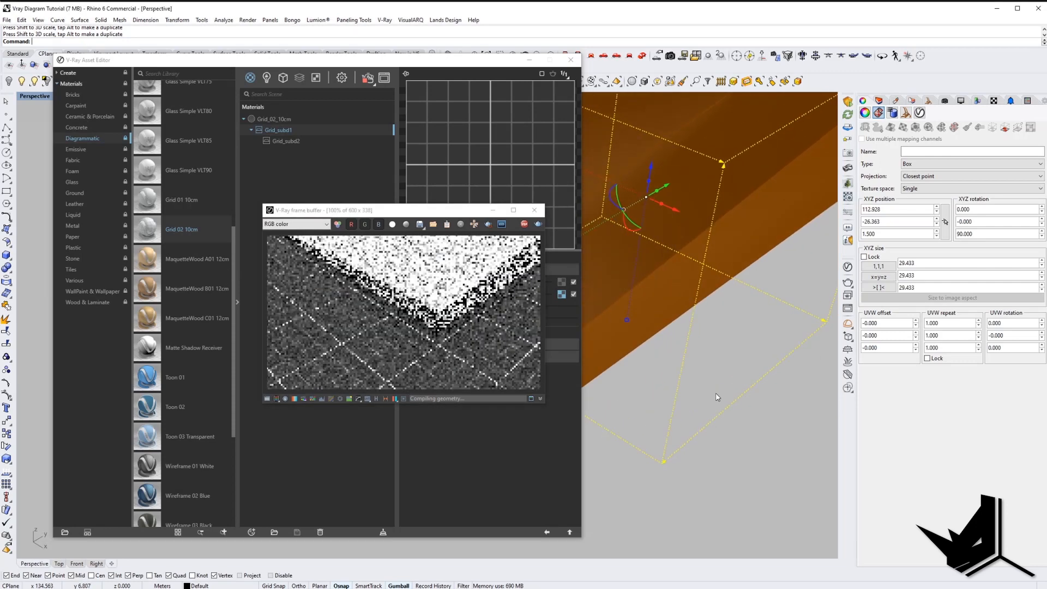
pyautogui.moveTo(413, 216); pyautogui.dragTo(222, 197)
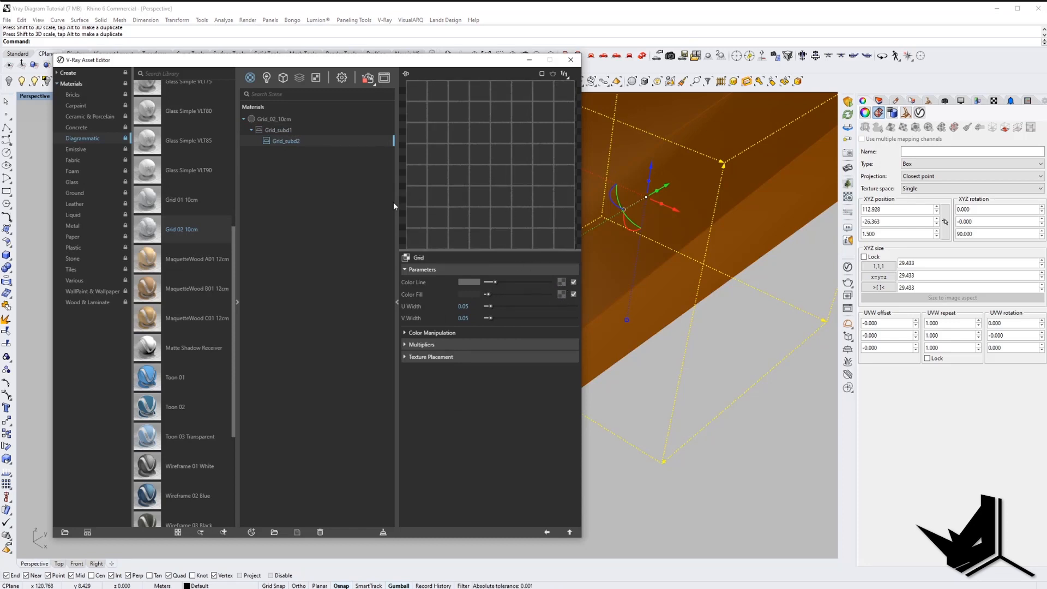
pyautogui.click(284, 130)
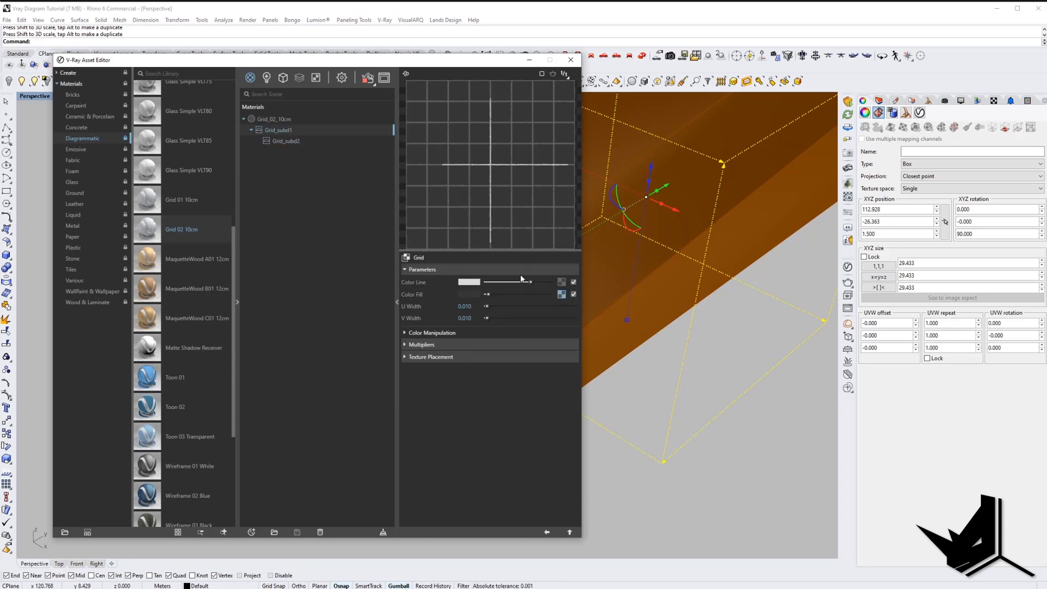
pyautogui.click(469, 282)
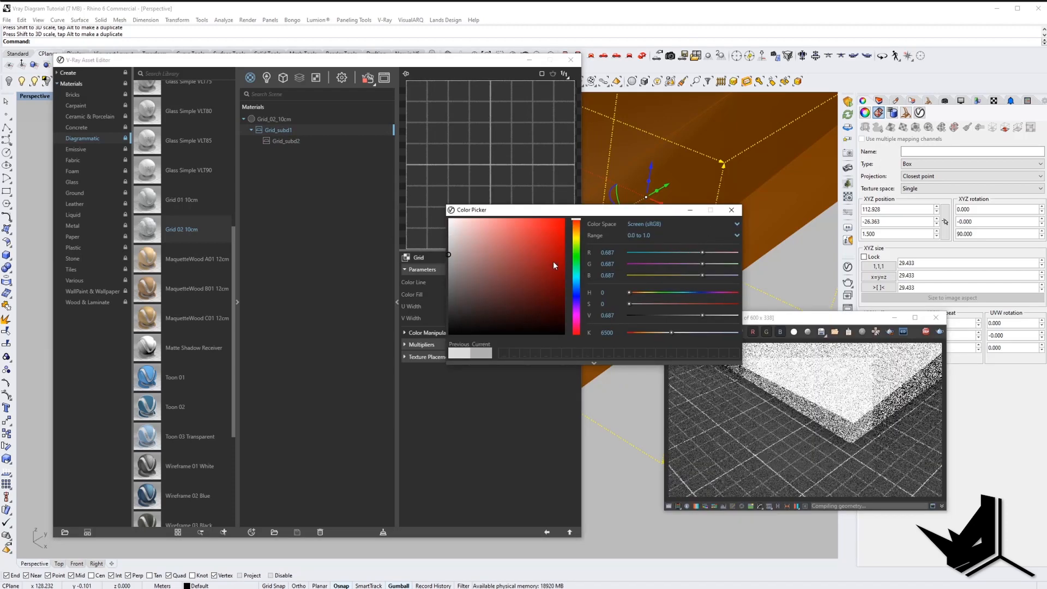
pyautogui.click(448, 265)
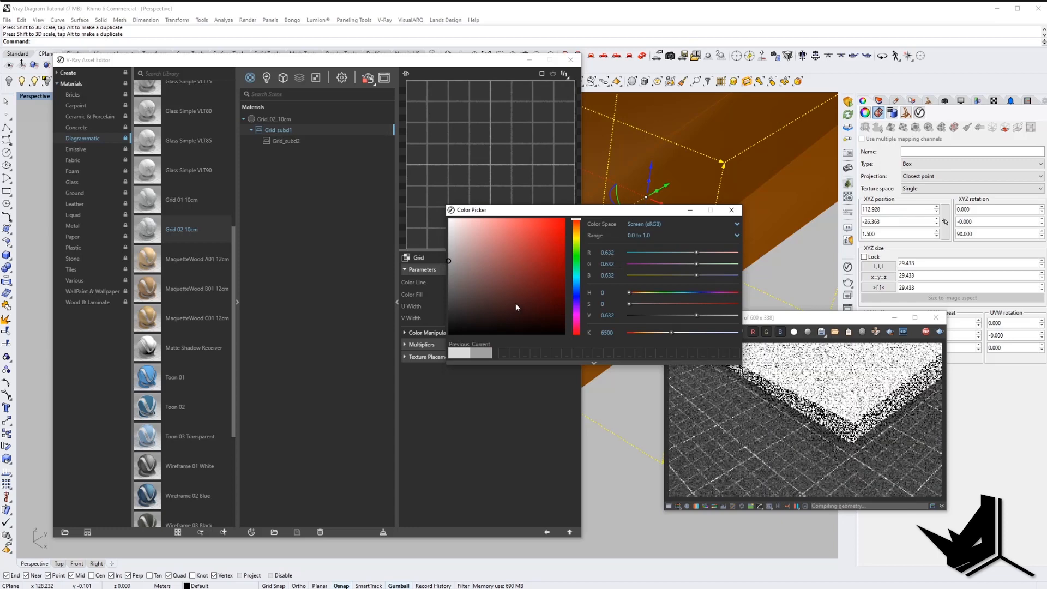
pyautogui.click(732, 209)
# Slightly brighten the reflection colour of the Grid_02_10cm material and return to its Grid_subd1 texture.
pyautogui.click(279, 120)
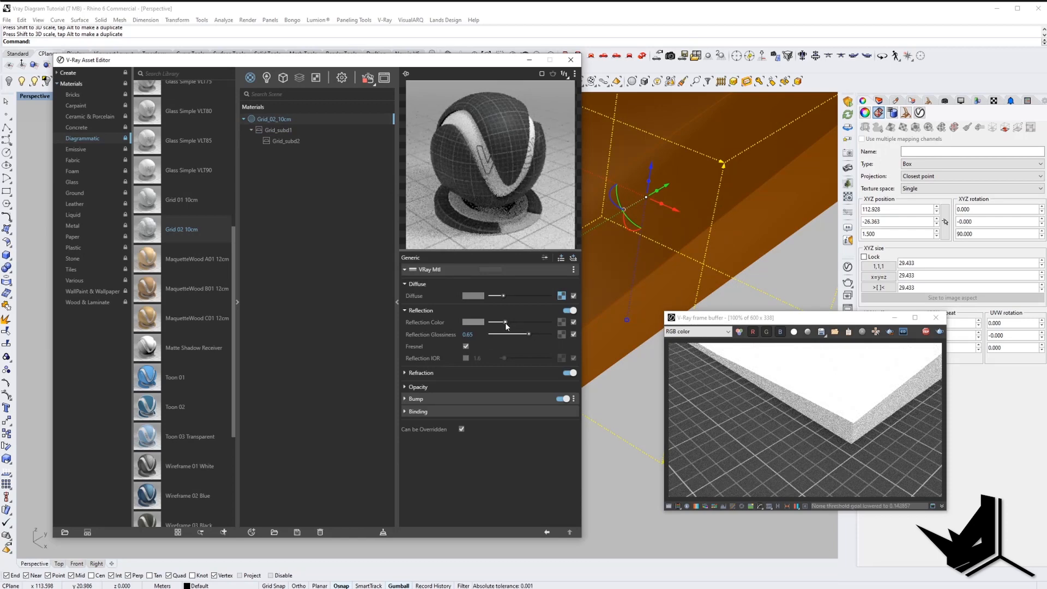
pyautogui.moveTo(505, 323); pyautogui.dragTo(508, 322)
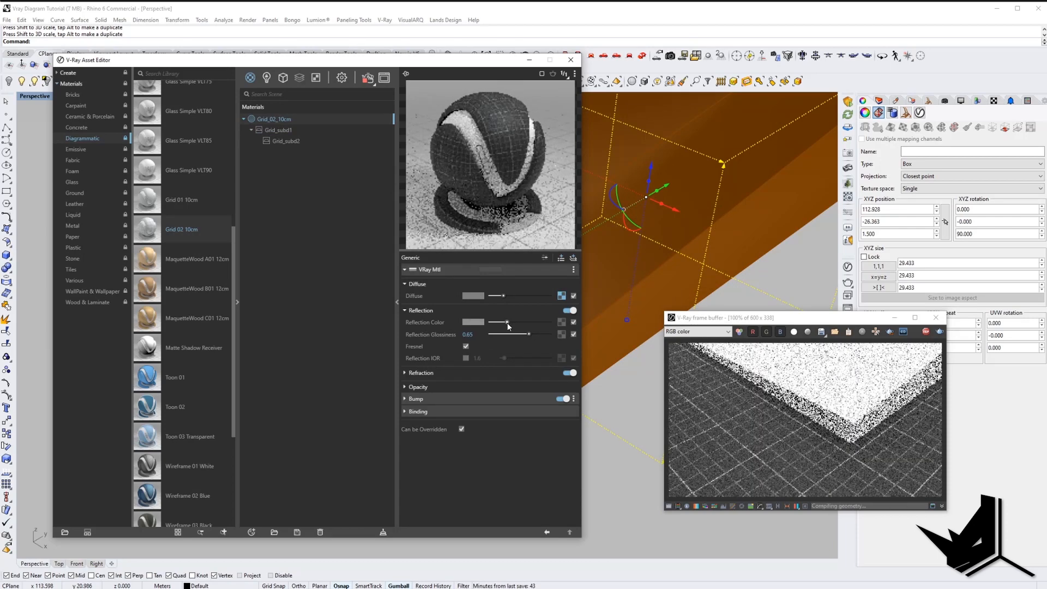
pyautogui.click(285, 131)
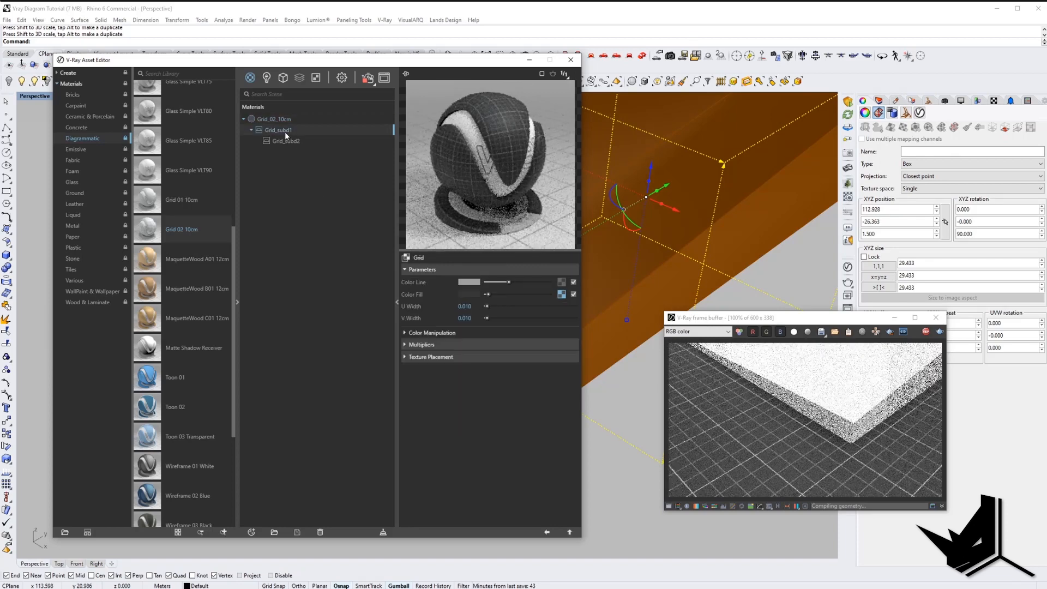
# Lighten the fill colour of the Grid_subd1 texture to a grey of 0.269.
pyautogui.click(471, 296)
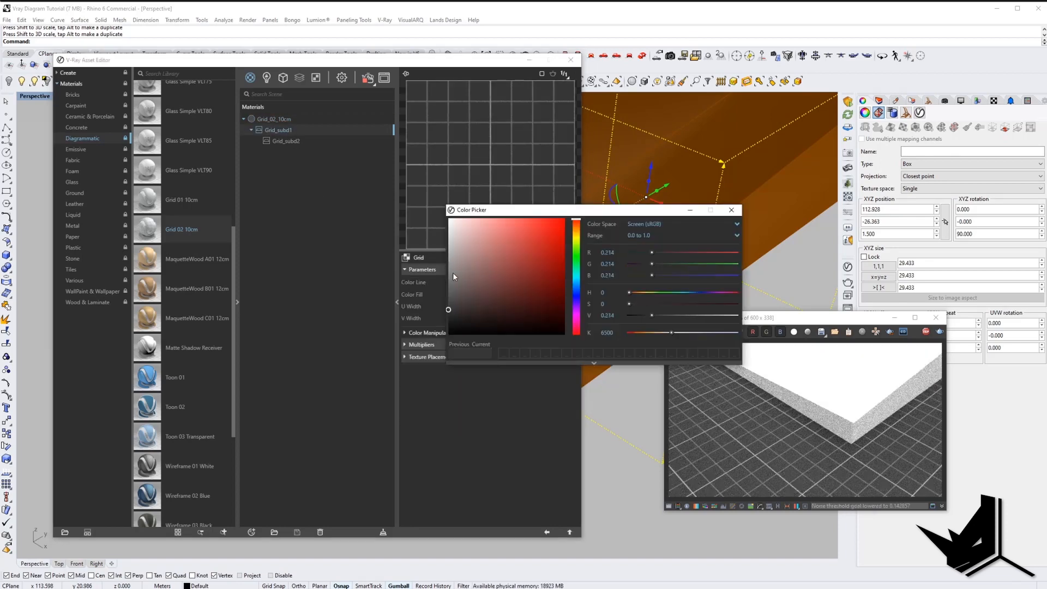
pyautogui.moveTo(451, 307); pyautogui.dragTo(448, 303)
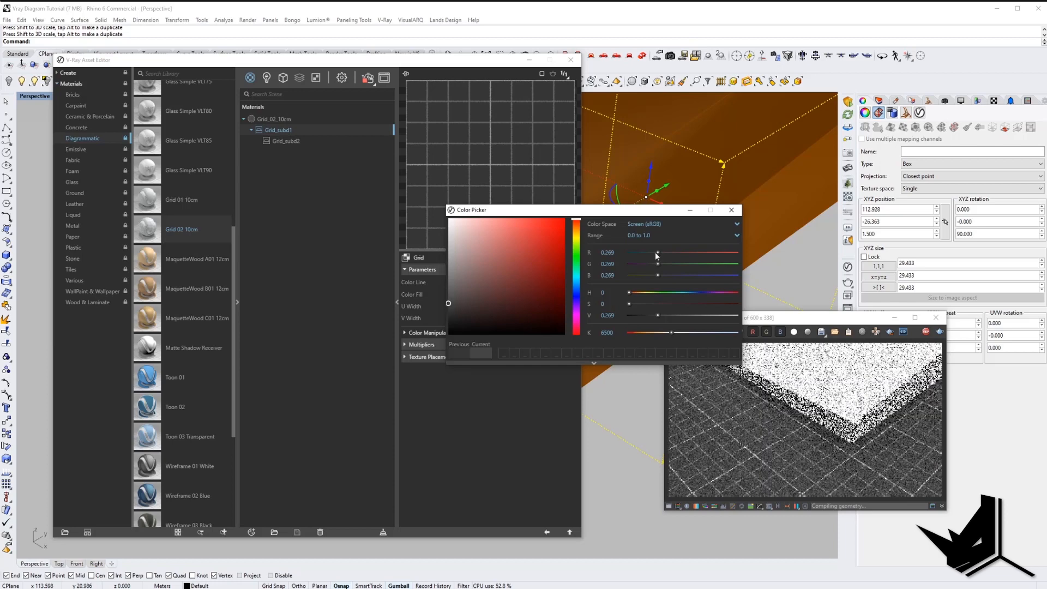
pyautogui.click(730, 210)
# Slightly lighten the fill colour of the nested Grid_subd2 texture to a dark grey of about 0.25.
pyautogui.click(291, 140)
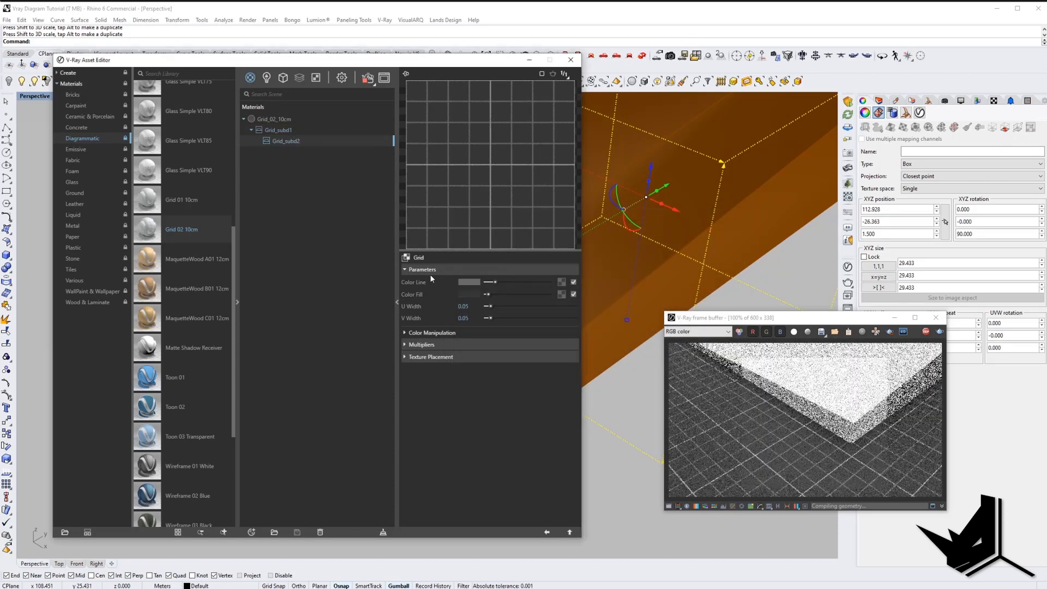
pyautogui.click(469, 294)
pyautogui.moveTo(447, 308); pyautogui.dragTo(448, 304)
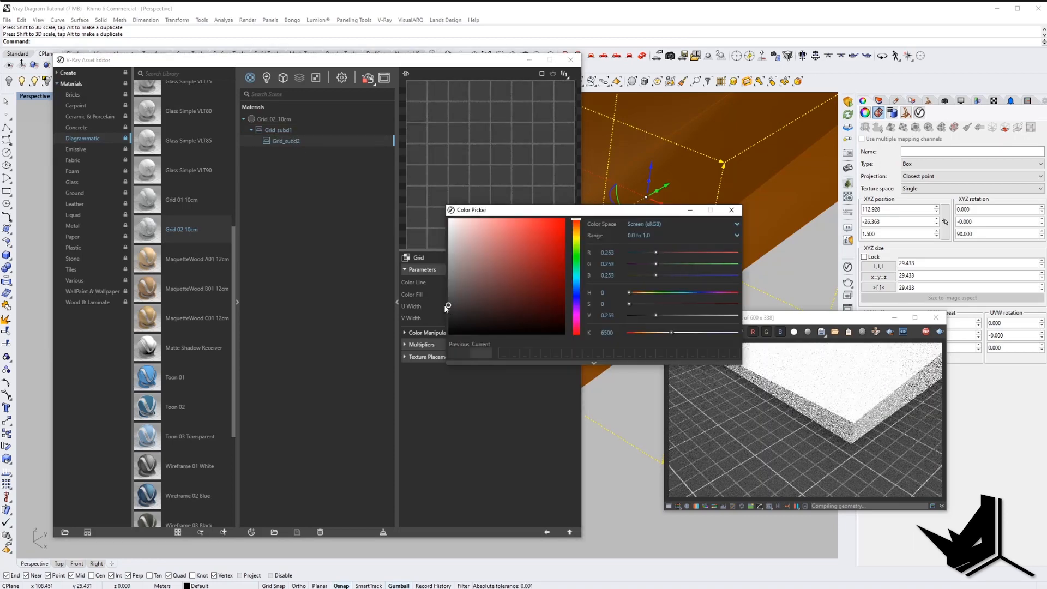
pyautogui.click(732, 210)
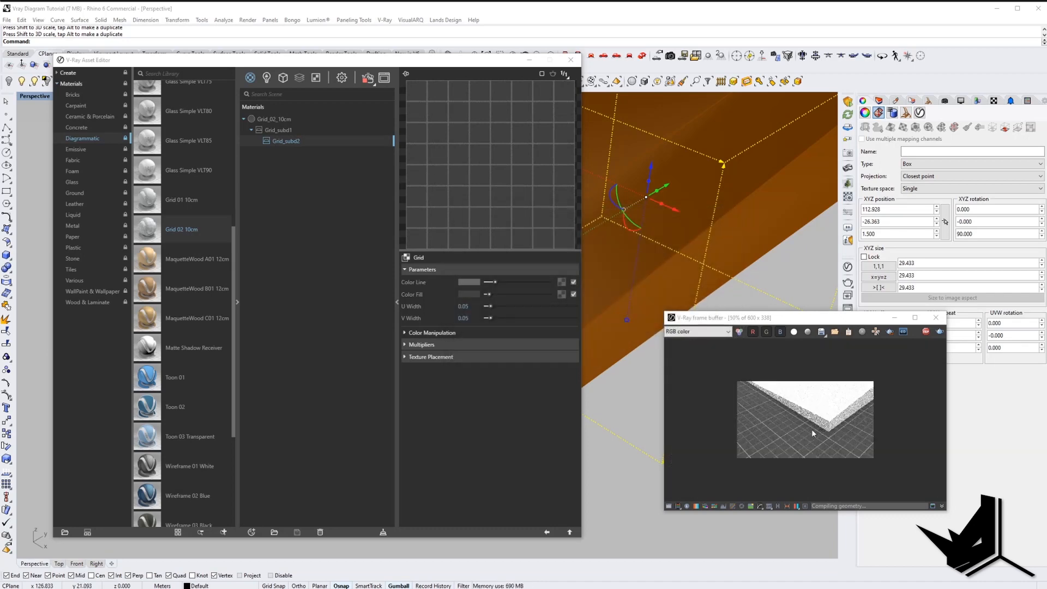
# Check the grid ground around the whole site model in the interactive render, and put the frame buffer and asset editor away.
pyautogui.scroll(-1, 757, 406)
pyautogui.scroll(-8, 671, 273)
pyautogui.keyDown('shift'); pyautogui.moveTo(638, 218); pyautogui.dragTo(605, 265, button='right'); pyautogui.keyUp('shift')
pyautogui.scroll(-6, 674, 299)
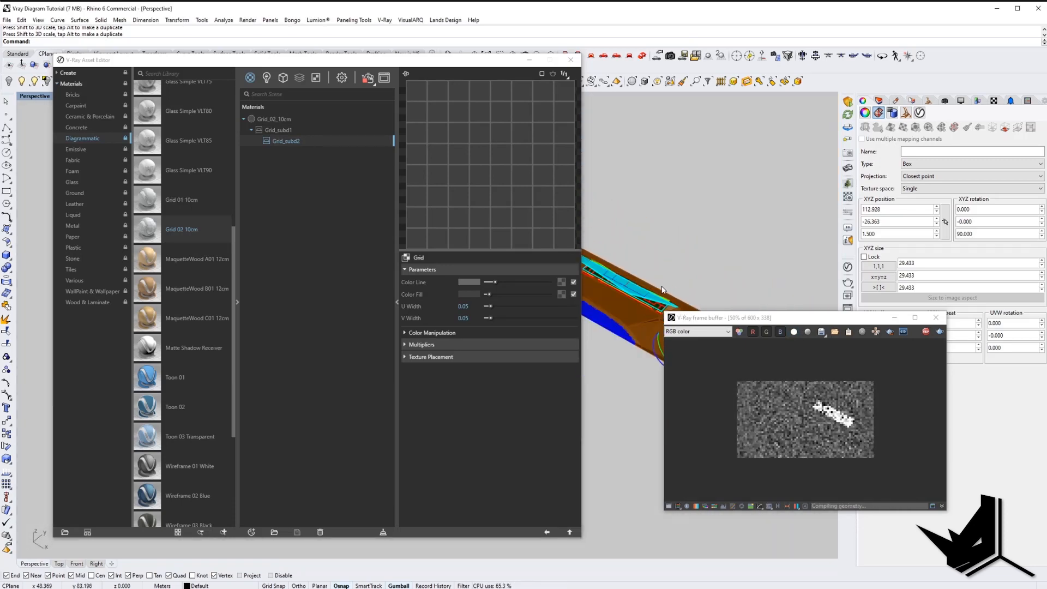
pyautogui.scroll(5, 662, 289)
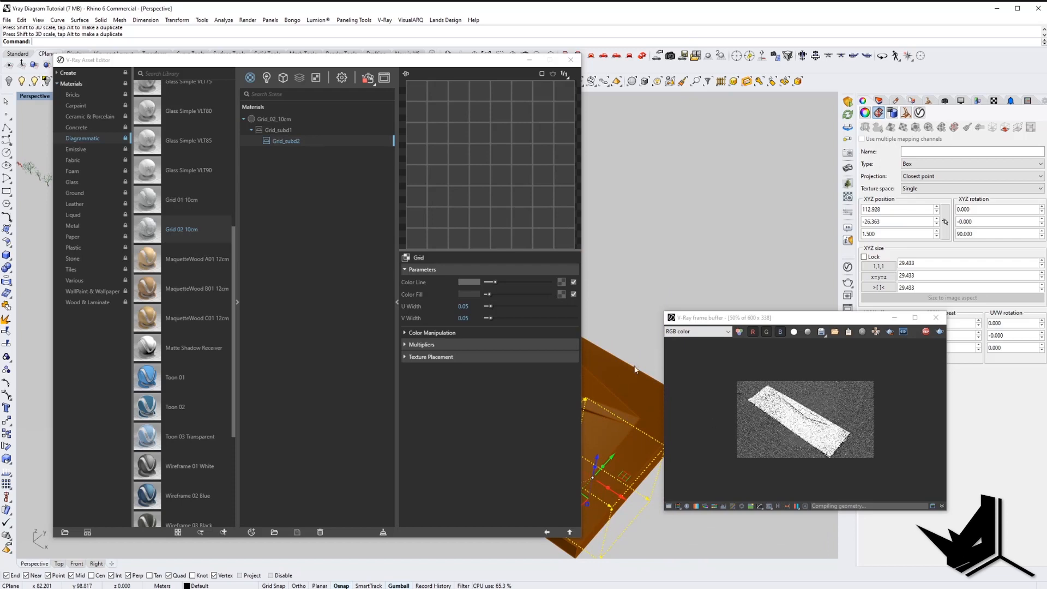
pyautogui.click(936, 319)
pyautogui.click(529, 60)
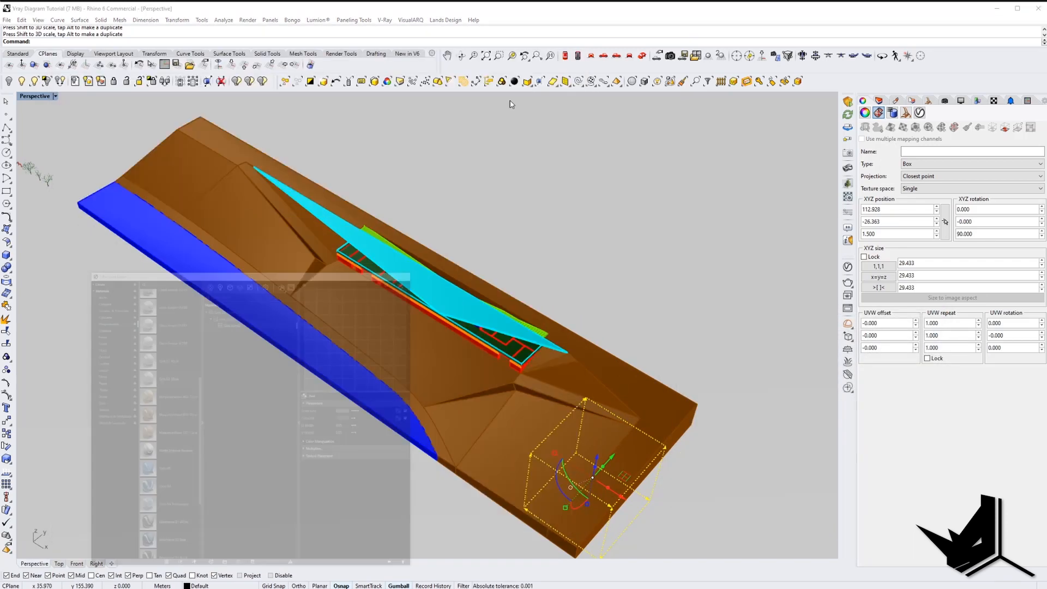
# Examine the site model from several angles, including the lake, the terrain, the building and the small trees beside the site.
pyautogui.scroll(-3, 426, 315)
pyautogui.scroll(4, 425, 315)
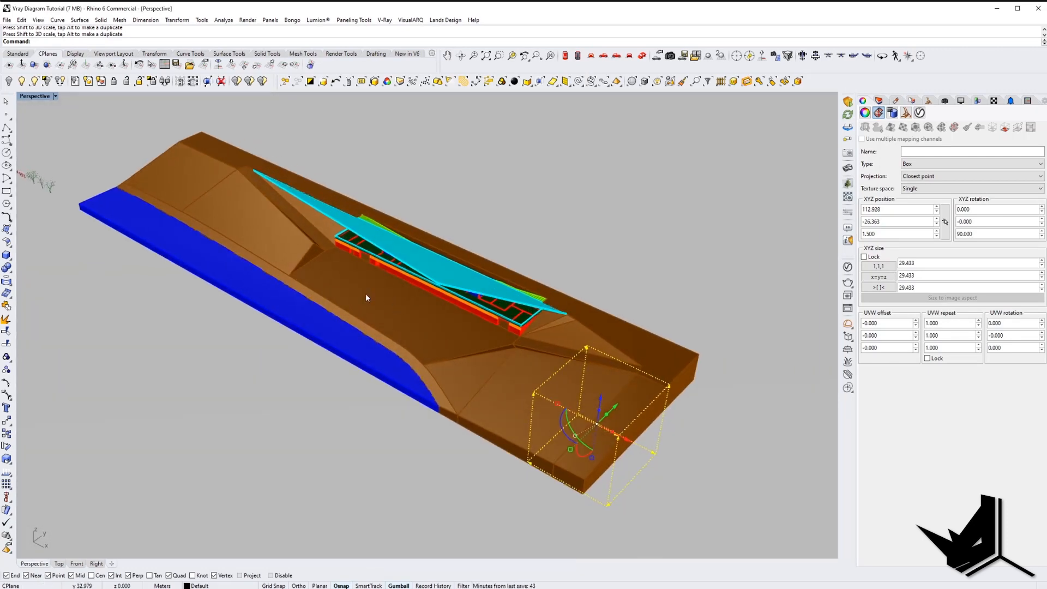
pyautogui.keyDown('shift'); pyautogui.moveTo(334, 294); pyautogui.dragTo(311, 338, button='right'); pyautogui.keyUp('shift')
pyautogui.click(238, 280)
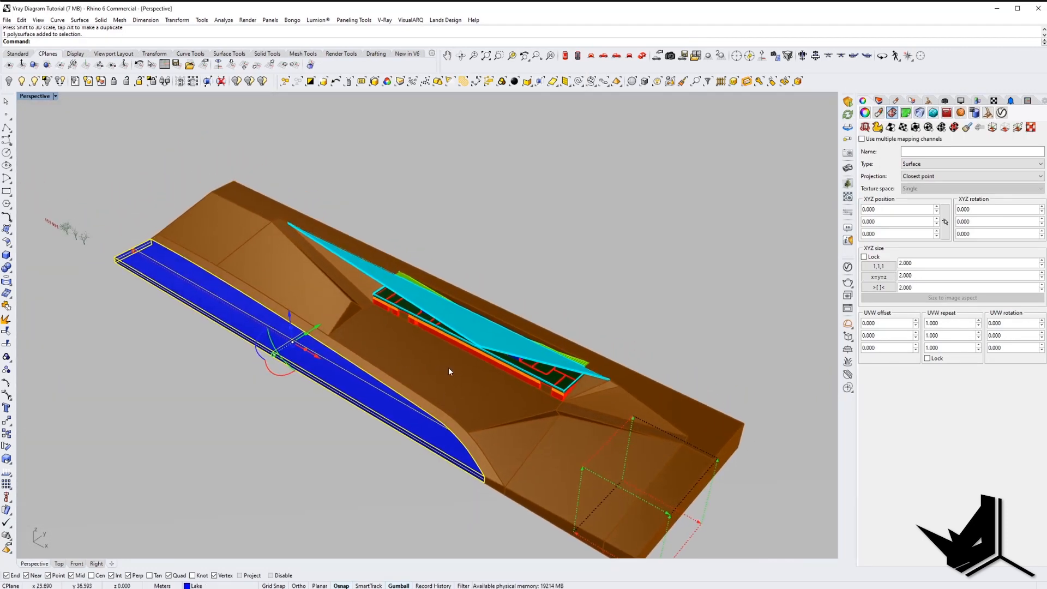
pyautogui.keyDown('shift'); pyautogui.moveTo(483, 375); pyautogui.dragTo(491, 399, button='right'); pyautogui.keyUp('shift')
pyautogui.press('Escape')
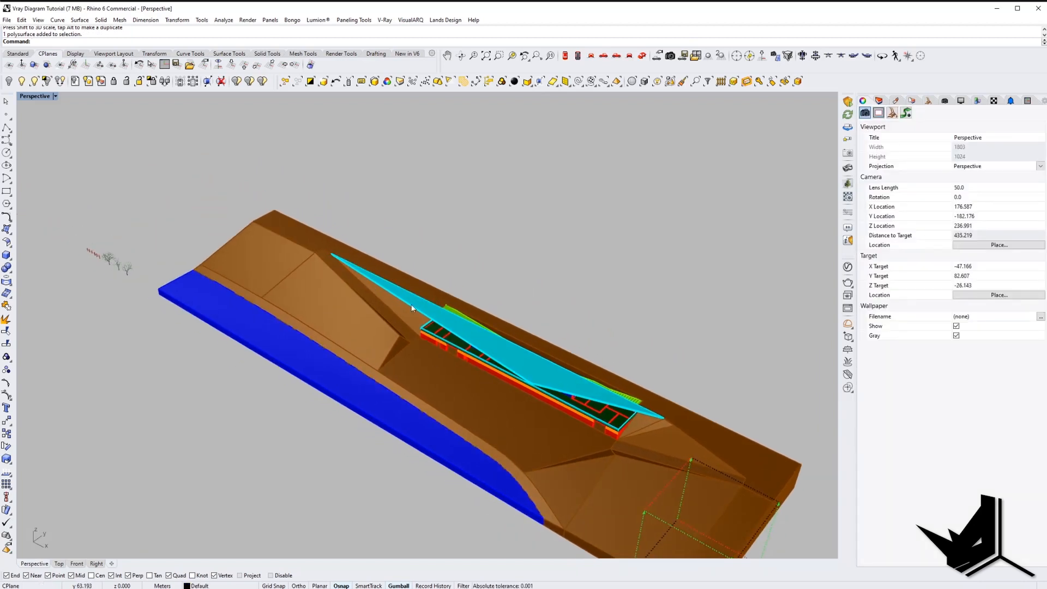
pyautogui.keyDown('shift'); pyautogui.moveTo(628, 427); pyautogui.dragTo(599, 416, button='right'); pyautogui.keyUp('shift')
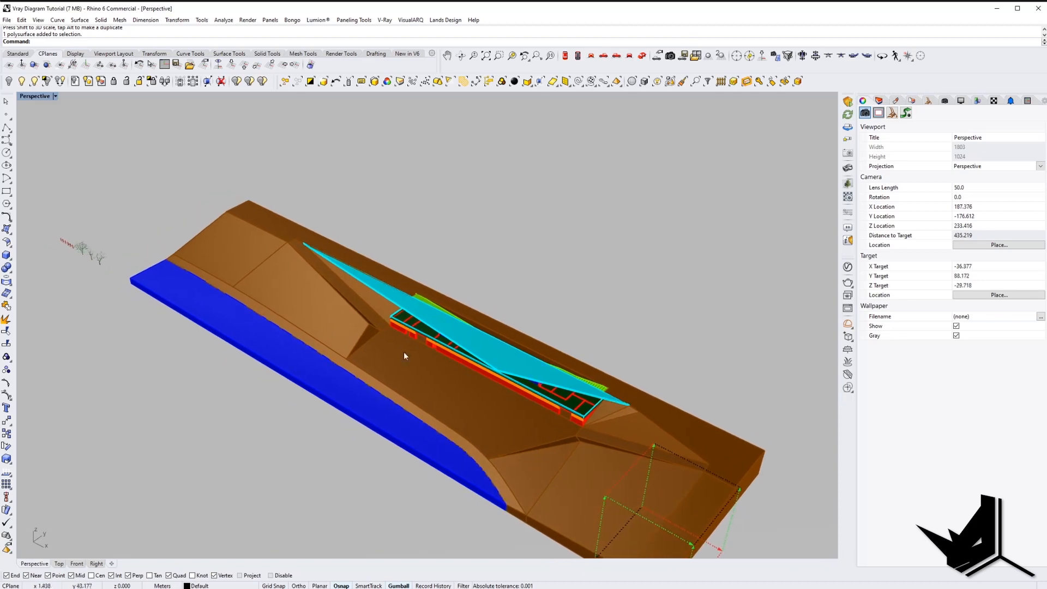
pyautogui.scroll(5, 239, 322)
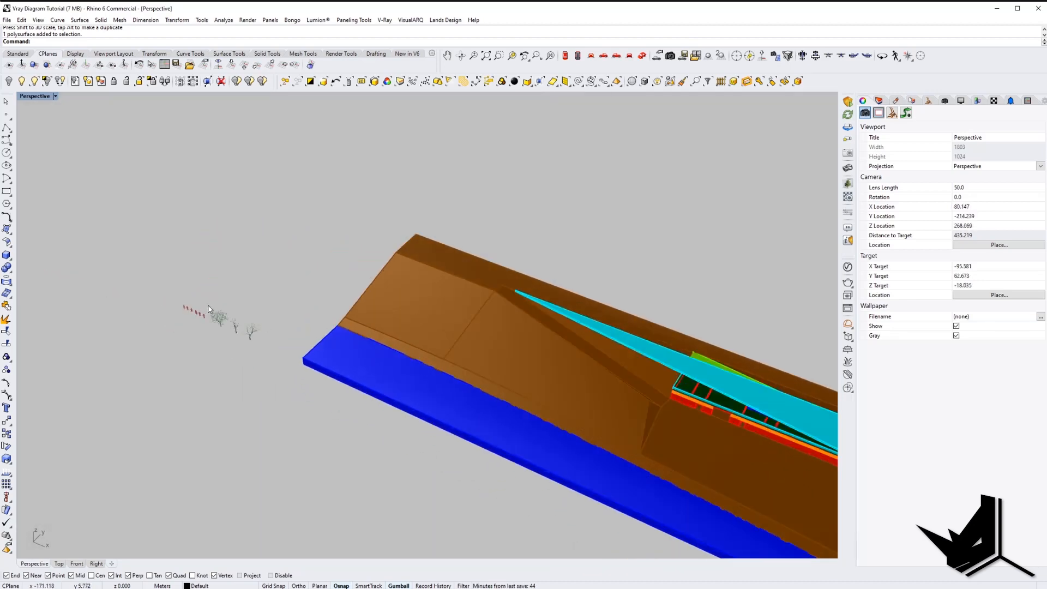
pyautogui.keyDown('shift'); pyautogui.moveTo(232, 322); pyautogui.dragTo(173, 307, button='right'); pyautogui.keyUp('shift')
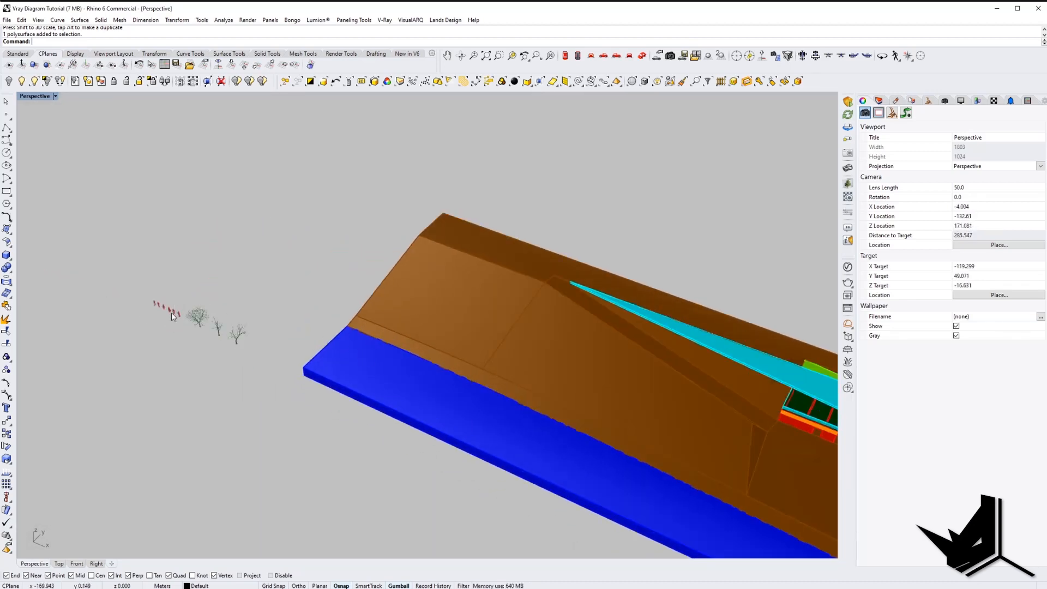
pyautogui.scroll(-5, 631, 417)
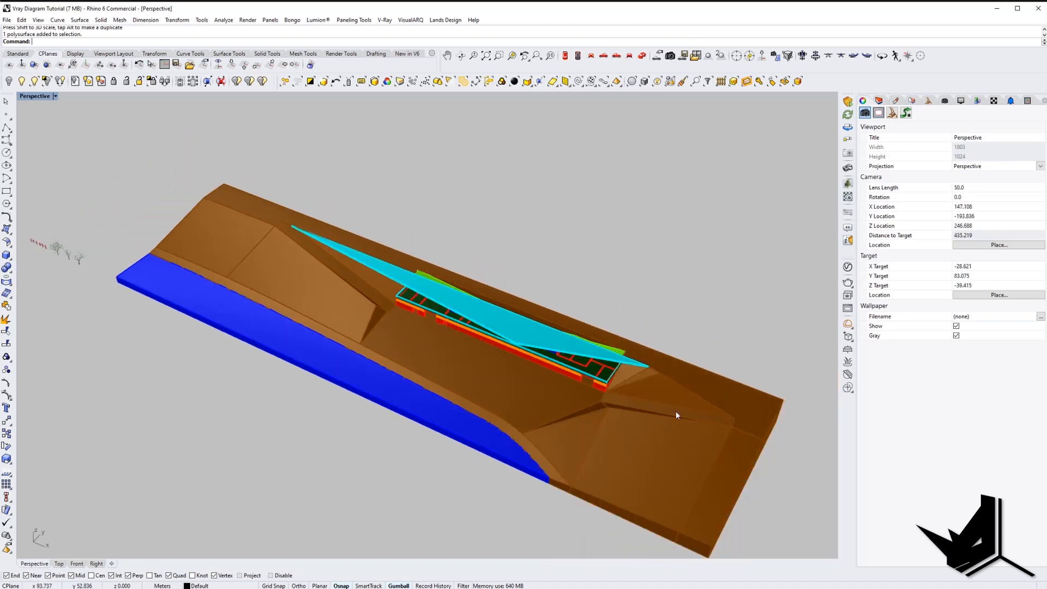
pyautogui.moveTo(557, 368); pyautogui.dragTo(429, 361, button='right')
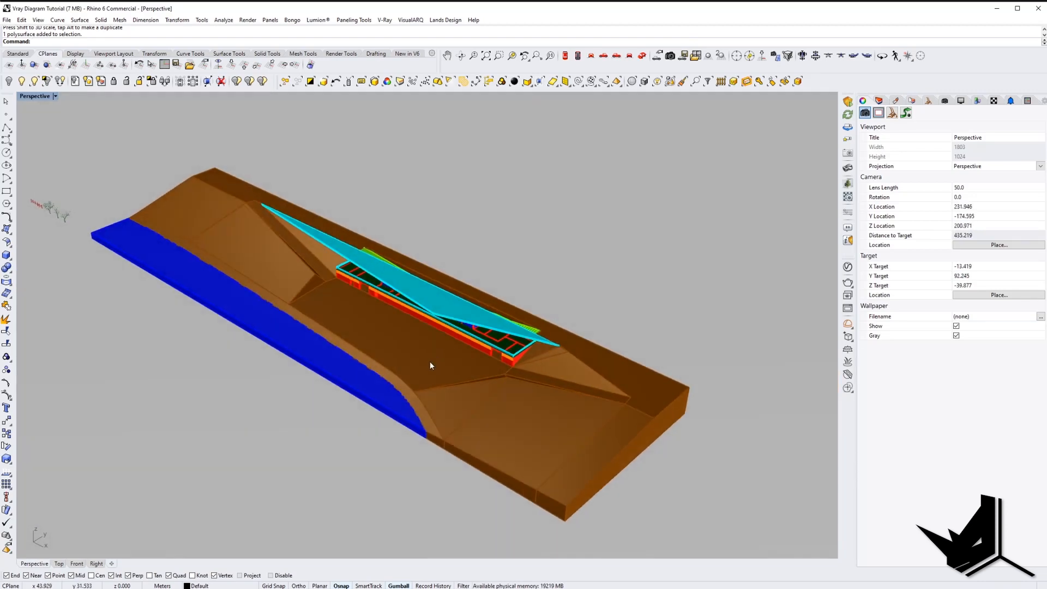
# Select the brown terrain solids on the Ground layer and isolate them from the rest of the model.
pyautogui.click(429, 360)
pyautogui.moveTo(423, 318); pyautogui.dragTo(431, 333, button='right')
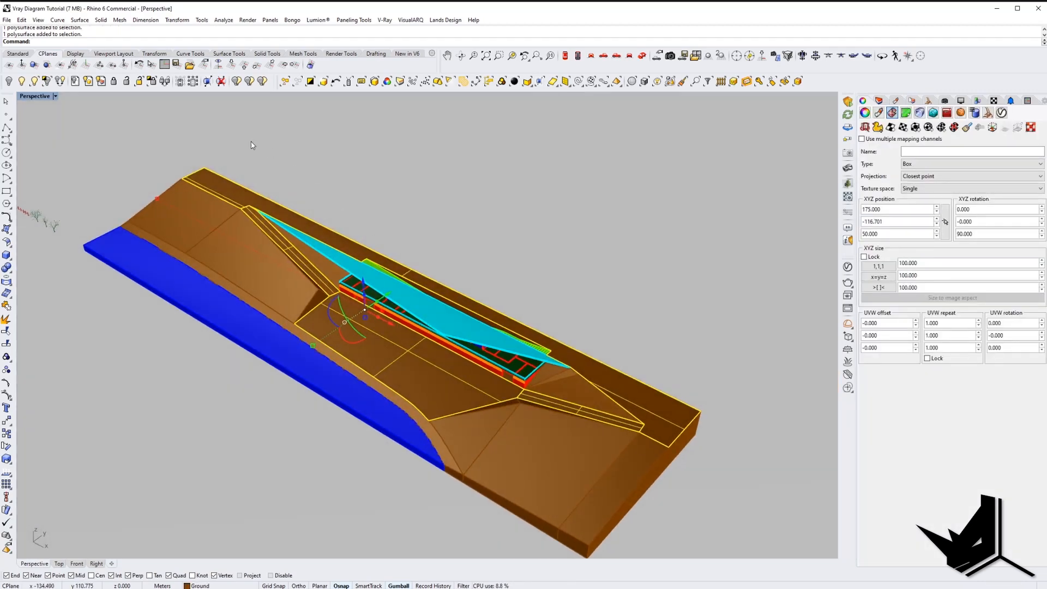
pyautogui.click(387, 81)
pyautogui.keyDown('shift'); pyautogui.moveTo(150, 200); pyautogui.dragTo(213, 221, button='right'); pyautogui.keyUp('shift')
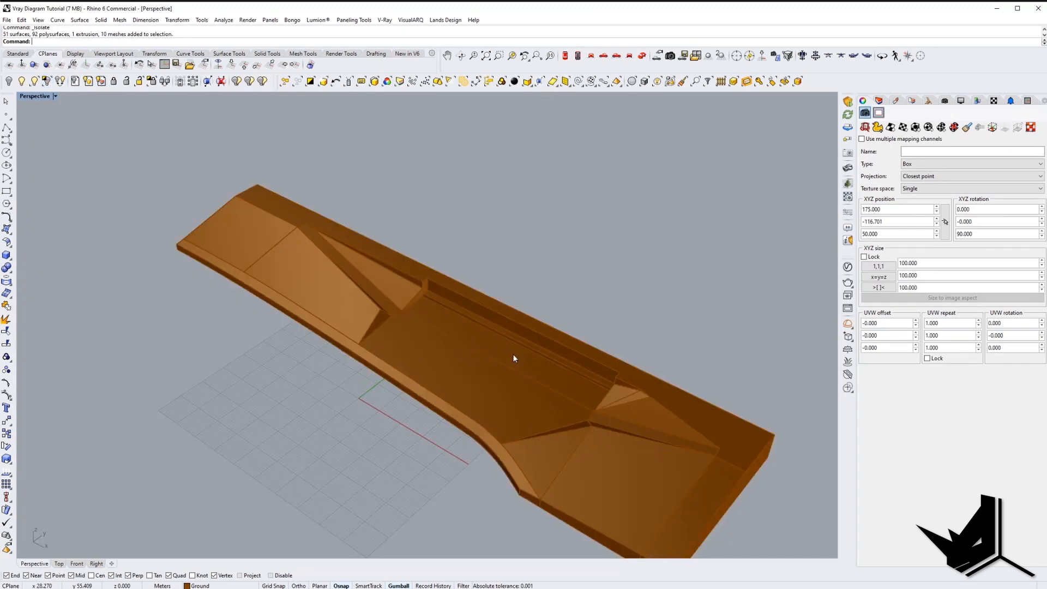
pyautogui.moveTo(512, 354); pyautogui.dragTo(490, 283, button='right')
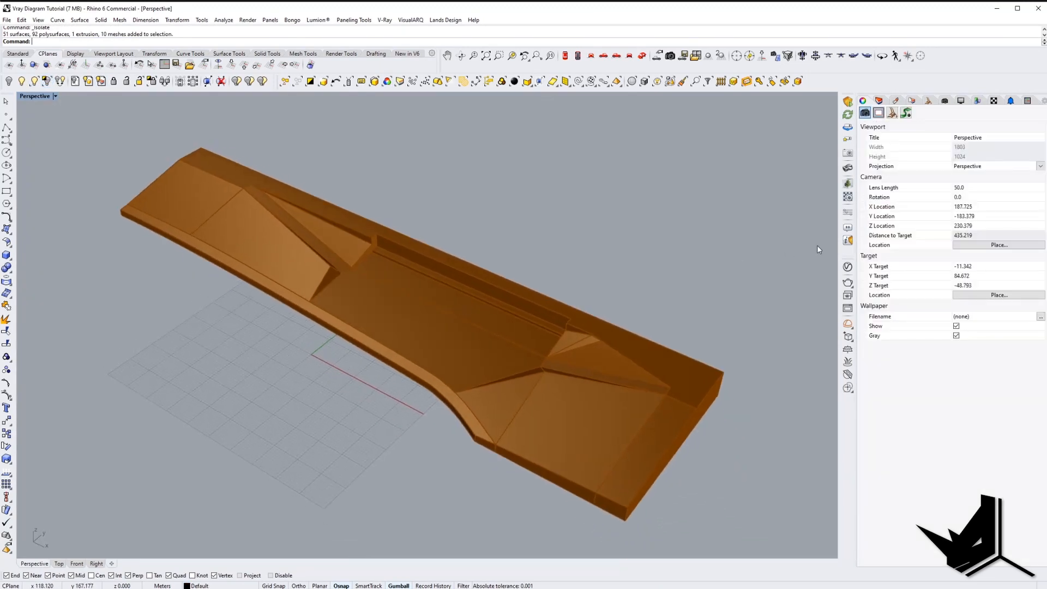
# Show the hidden large ground plane again beneath the isolated terrain.
pyautogui.click(36, 86)
pyautogui.press('Escape')
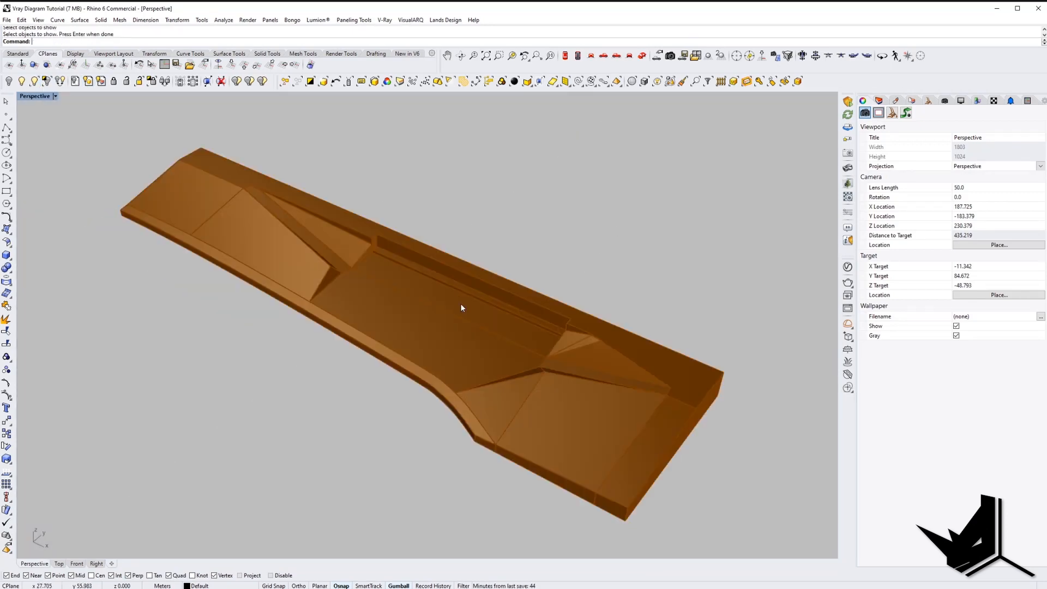
pyautogui.scroll(-2, 466, 311)
pyautogui.scroll(-1, 473, 313)
pyautogui.scroll(4, 474, 323)
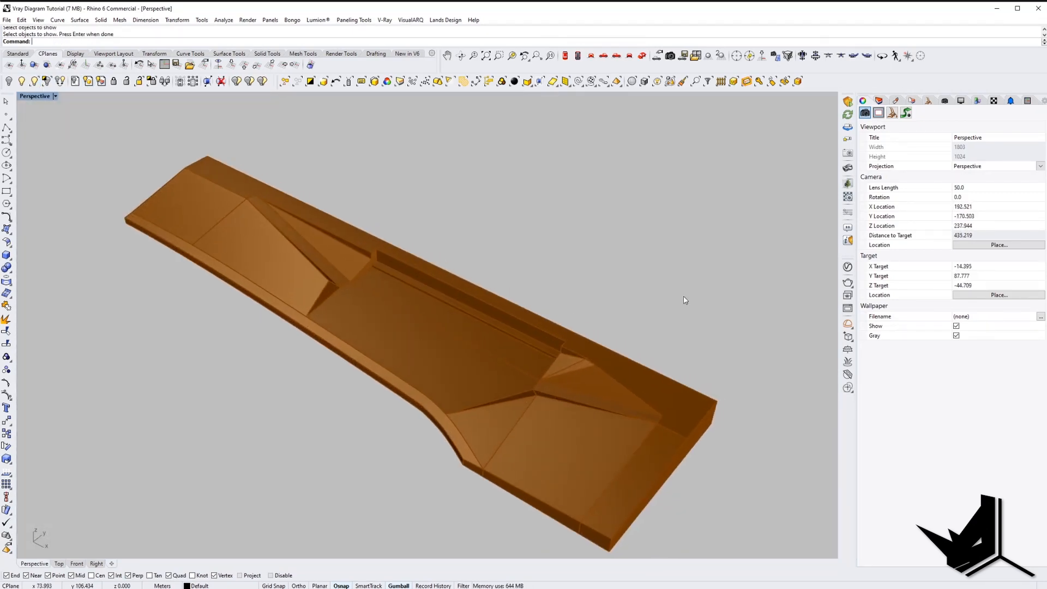
# Add the Veneer A01 120cm material from the Wood & Laminate library to the scene materials.
pyautogui.click(848, 281)
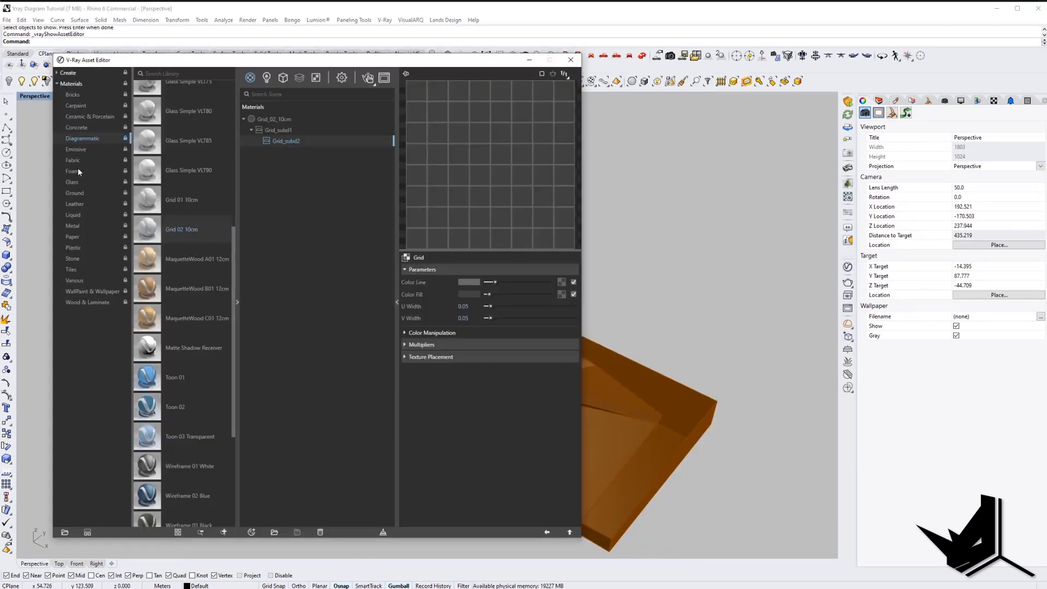
pyautogui.click(82, 302)
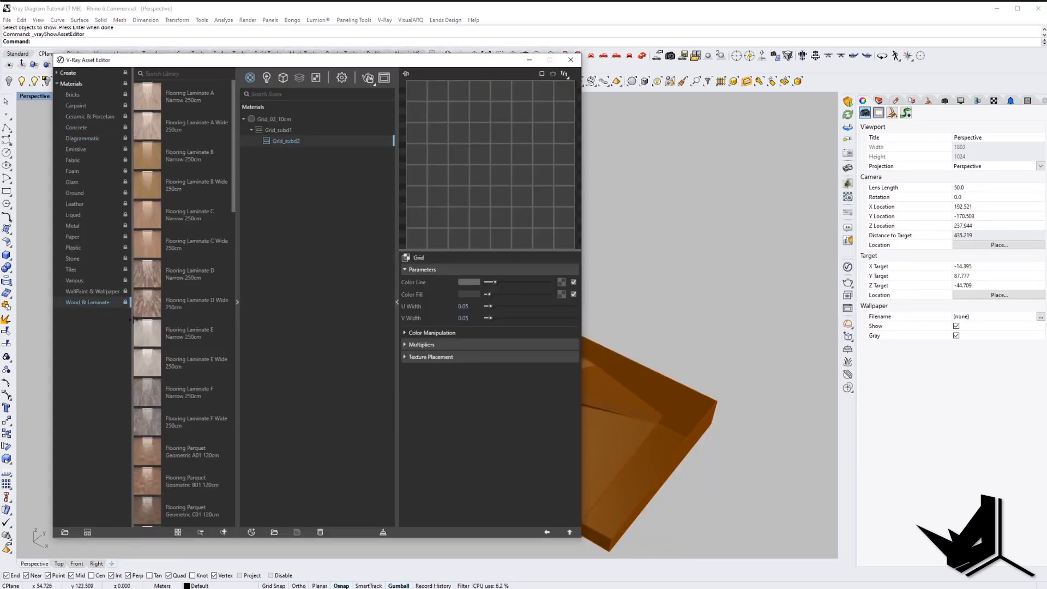
pyautogui.moveTo(233, 173); pyautogui.dragTo(208, 418)
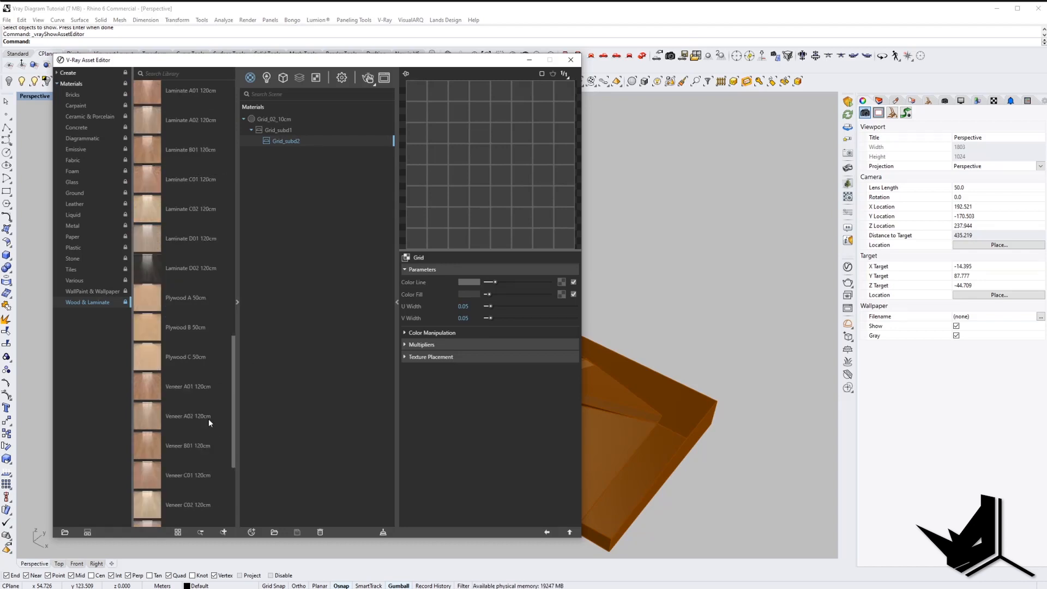
pyautogui.rightClick(149, 385)
pyautogui.click(174, 391)
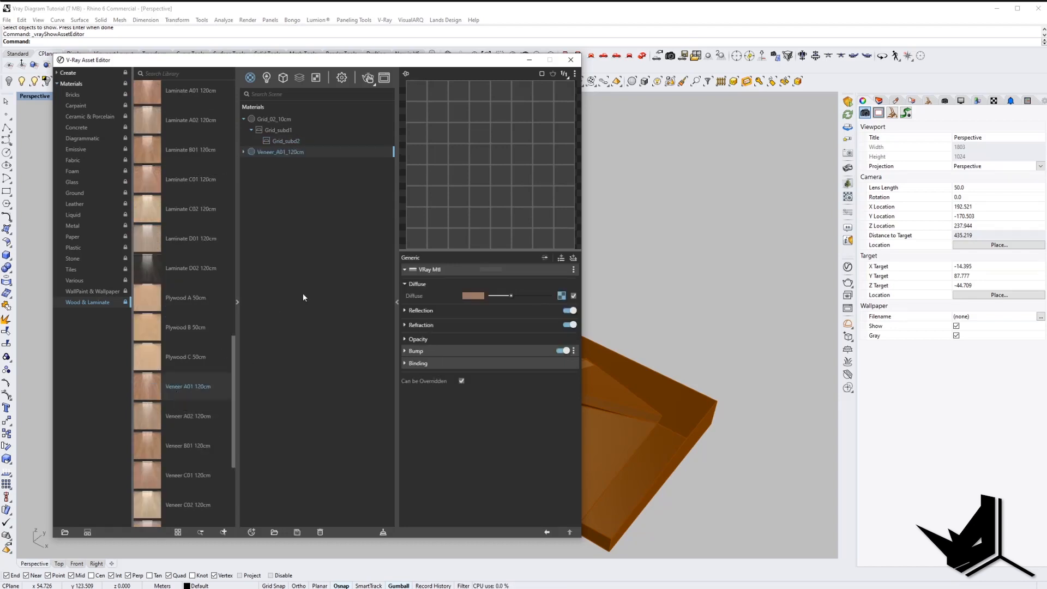
# Select all six terrain polysurfaces without the ground plane and apply the Veneer_A01_120cm material to them.
pyautogui.moveTo(476, 62); pyautogui.dragTo(310, 46)
pyautogui.click(503, 355)
pyautogui.scroll(-15, 627, 384)
pyautogui.keyDown('shift'); pyautogui.moveTo(527, 360); pyautogui.dragTo(607, 311, button='right'); pyautogui.keyUp('shift')
pyautogui.press('Escape')
pyautogui.moveTo(499, 265); pyautogui.dragTo(689, 397)
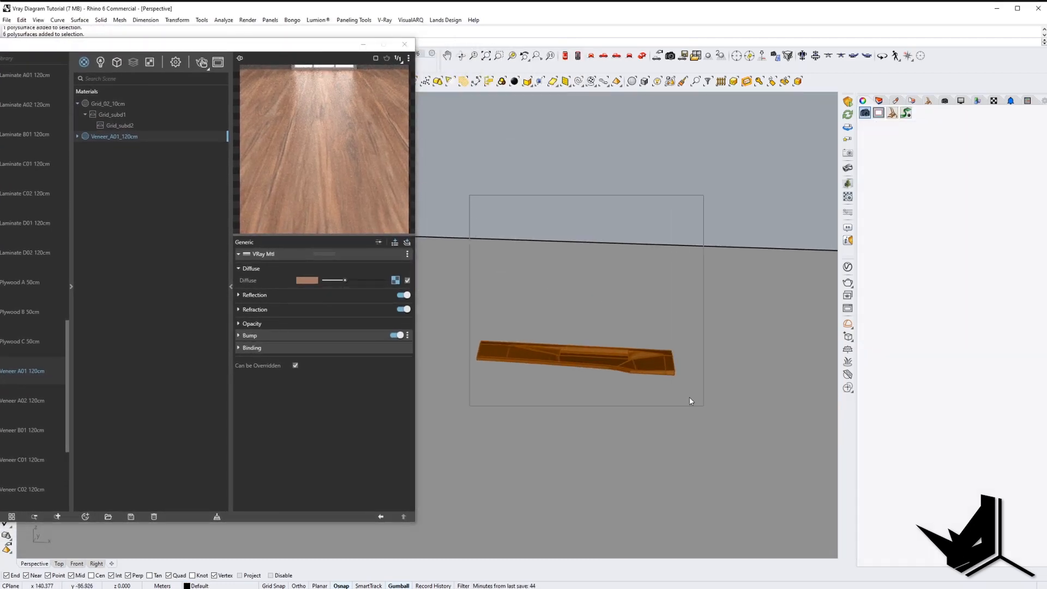
pyautogui.moveTo(689, 398); pyautogui.dragTo(521, 313, button='right')
pyautogui.scroll(7, 556, 381)
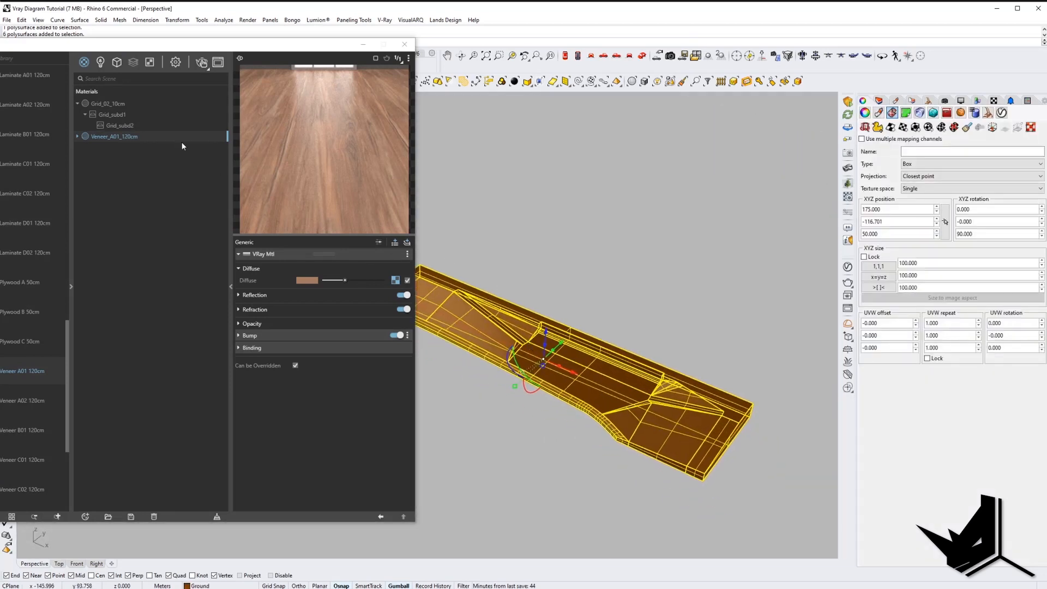
pyautogui.rightClick(126, 136)
pyautogui.click(151, 155)
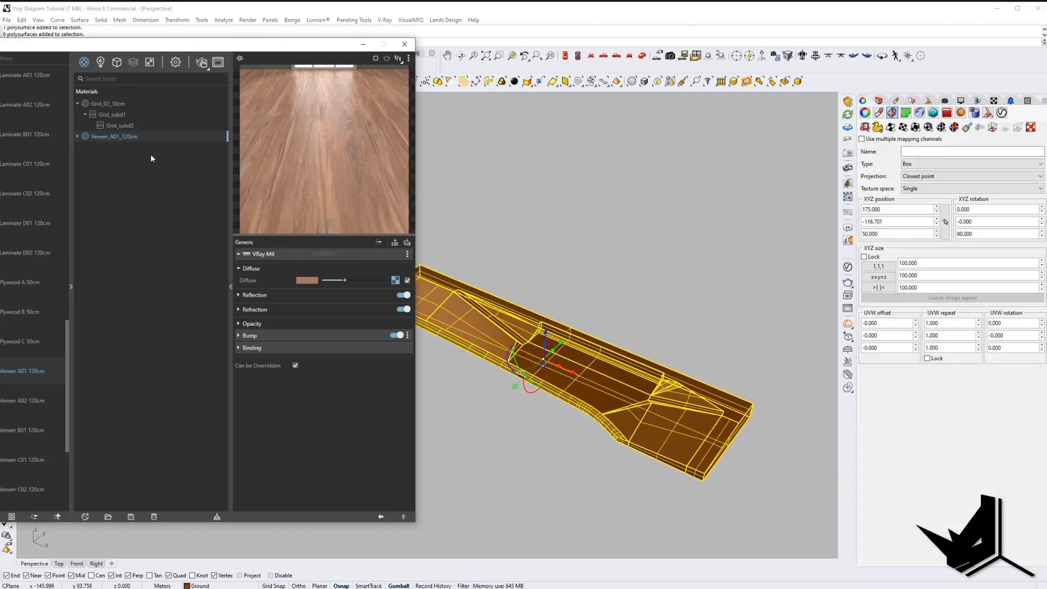
# Minimise the asset editor and isolate the selected terrain polysurfaces so the ground plane is hidden.
pyautogui.moveTo(234, 44); pyautogui.dragTo(370, 47)
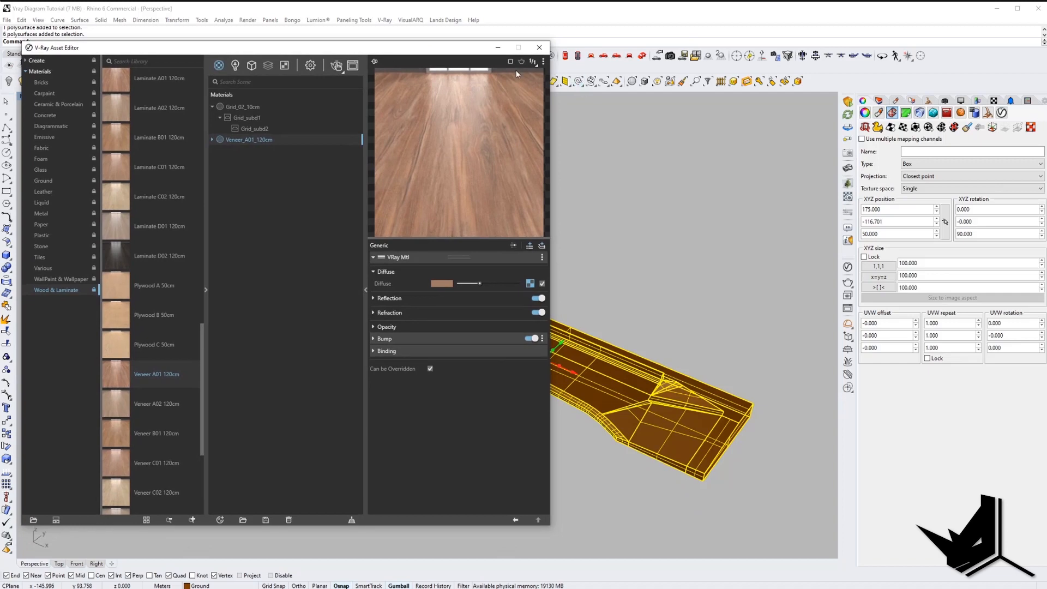
pyautogui.click(497, 51)
pyautogui.keyDown('shift'); pyautogui.moveTo(611, 371); pyautogui.dragTo(512, 302, button='right'); pyautogui.keyUp('shift')
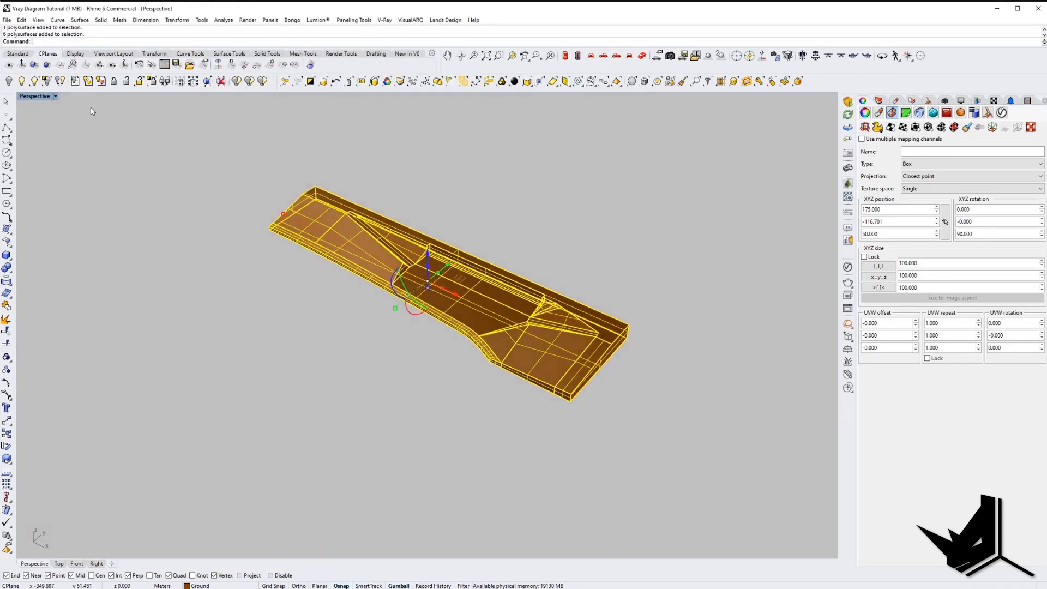
pyautogui.click(46, 82)
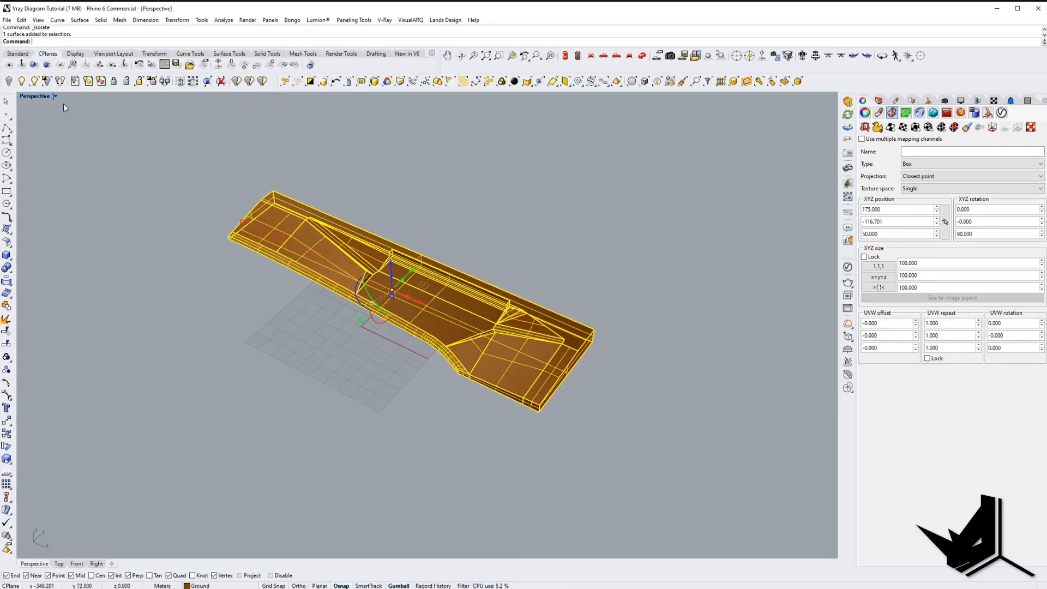
# Set the perspective viewport's display mode to Rendered and inspect the veneer texture on the terrain.
pyautogui.click(55, 96)
pyautogui.click(82, 106)
pyautogui.press('Escape')
pyautogui.scroll(7, 531, 361)
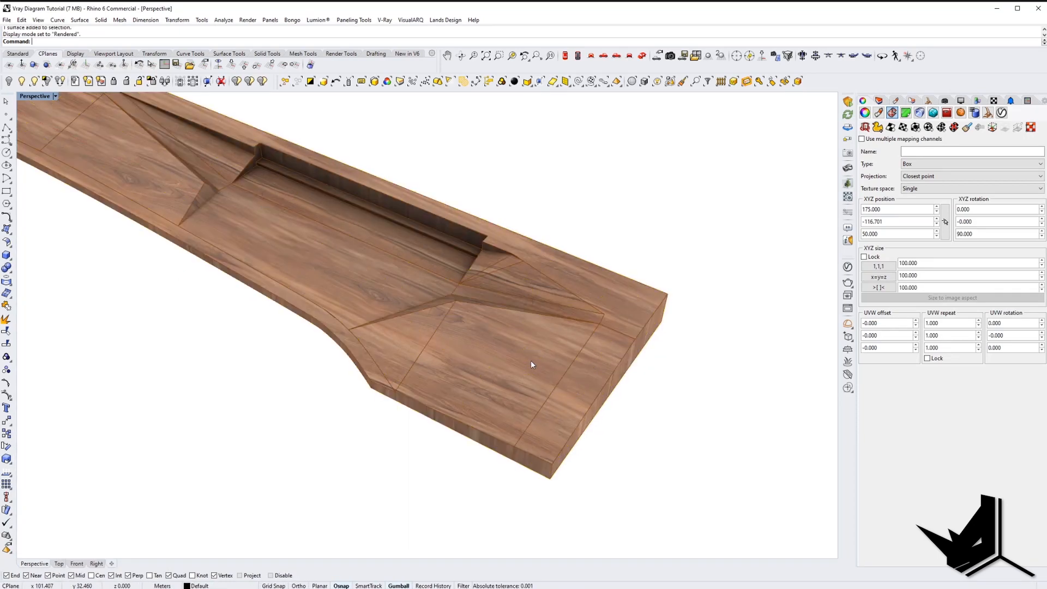
pyautogui.moveTo(352, 273); pyautogui.dragTo(415, 331, button='right')
pyautogui.scroll(-4, 436, 351)
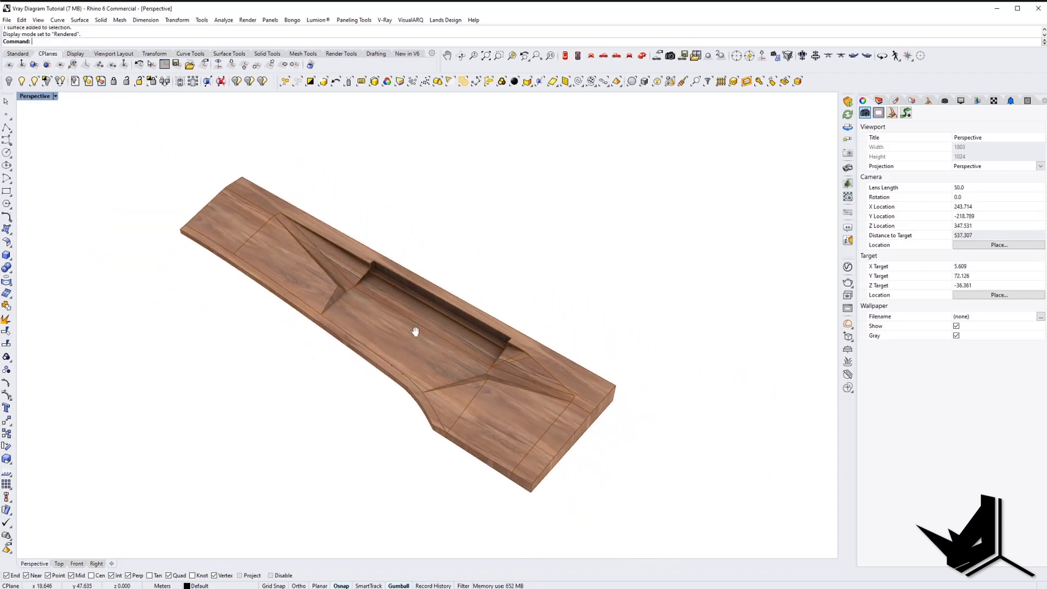
# Apply box mapping to all six terrain polysurfaces, with the box starting at the terrain's end corner and measuring 10 × 10 × 10 m.
pyautogui.scroll(-5, 415, 331)
pyautogui.moveTo(268, 259); pyautogui.dragTo(535, 438)
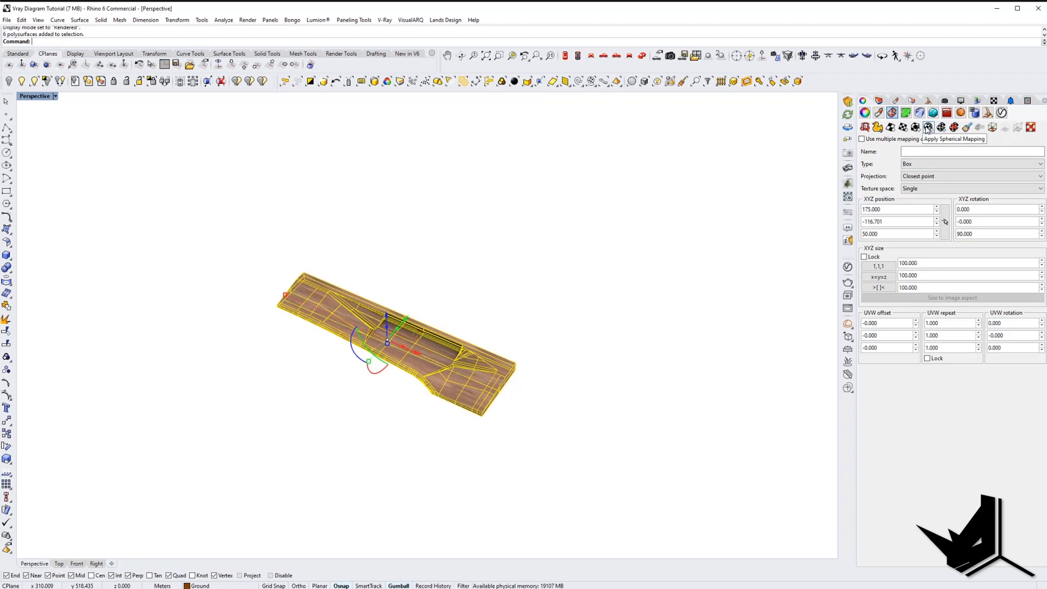
pyautogui.click(915, 127)
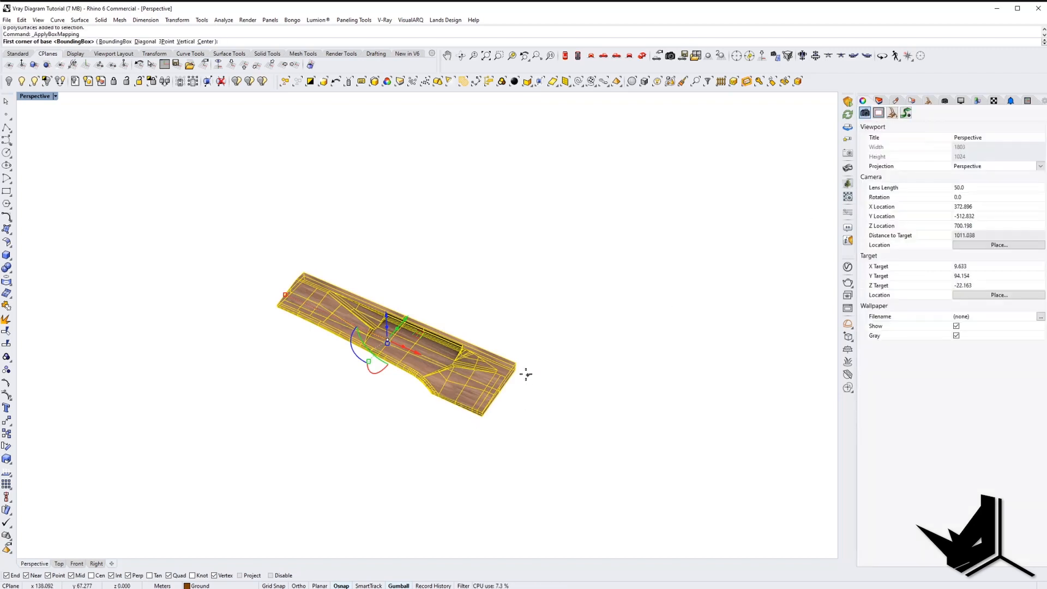
pyautogui.scroll(5, 525, 374)
pyautogui.click(503, 363)
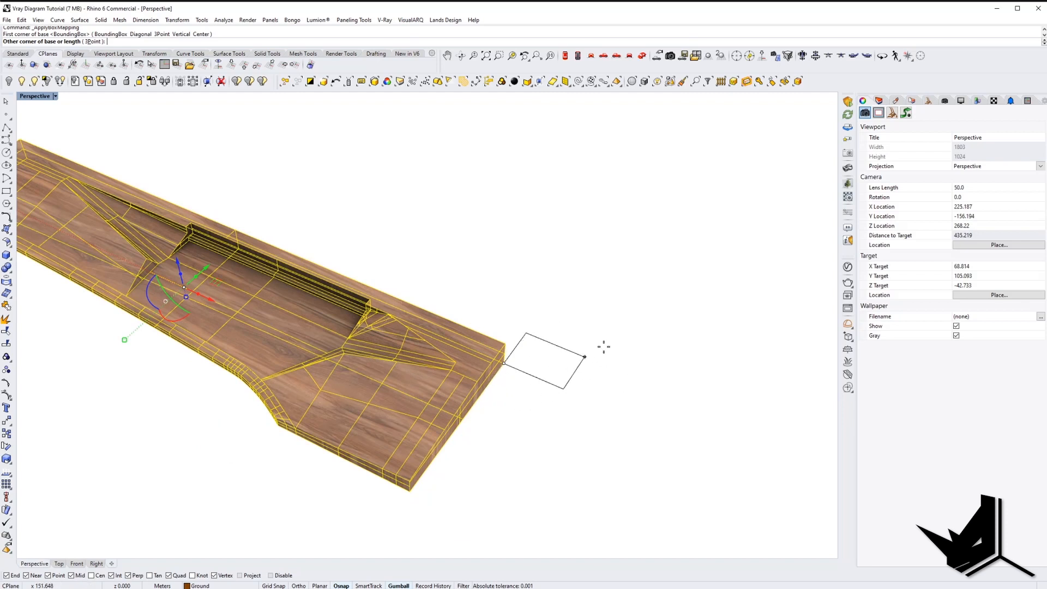
pyautogui.keyDown('shift'); pyautogui.moveTo(593, 345); pyautogui.dragTo(582, 351, button='right'); pyautogui.keyUp('shift')
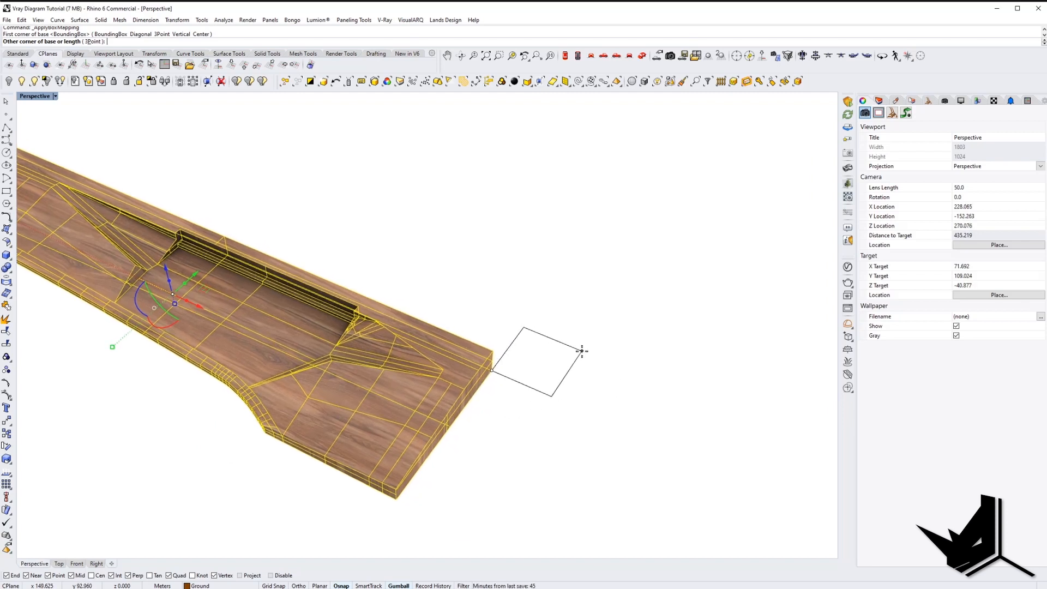
pyautogui.write('10')
pyautogui.press('Return')
pyautogui.write('10')
pyautogui.press('Return')
pyautogui.write('10')
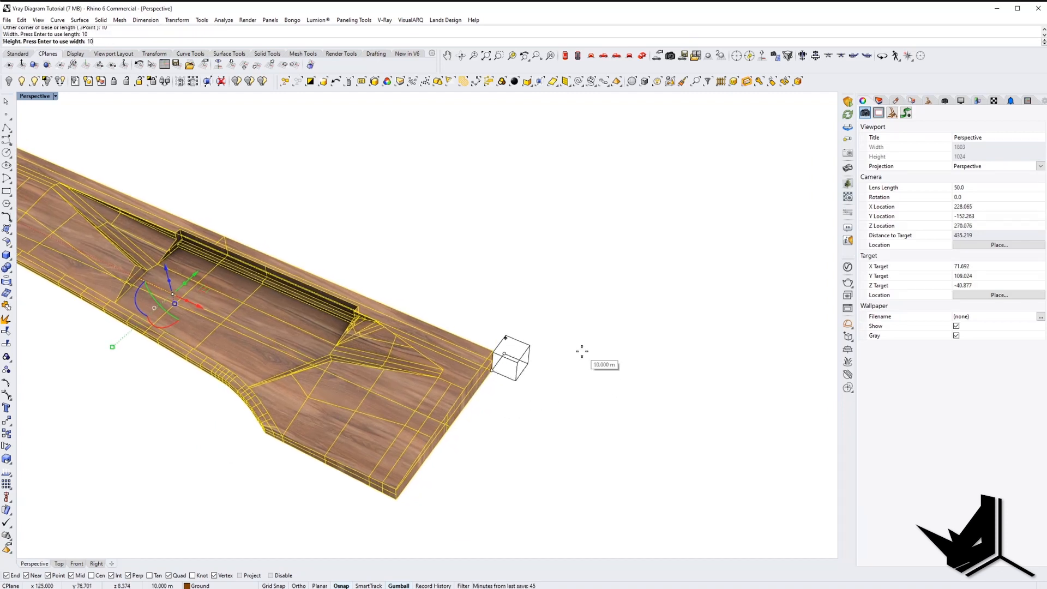
pyautogui.press('Return')
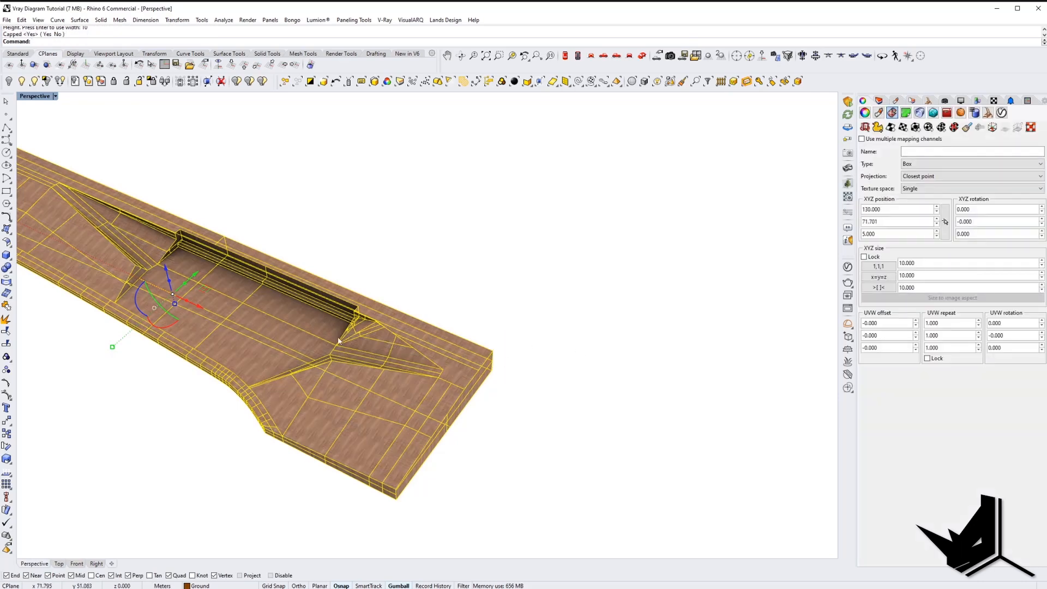
# Examine the scale and direction of the veneer grain on the terrain surfaces.
pyautogui.keyDown('shift'); pyautogui.moveTo(338, 337); pyautogui.dragTo(420, 352, button='right'); pyautogui.keyUp('shift')
pyautogui.scroll(10, 408, 348)
pyautogui.scroll(-8, 380, 336)
pyautogui.scroll(-2, 380, 336)
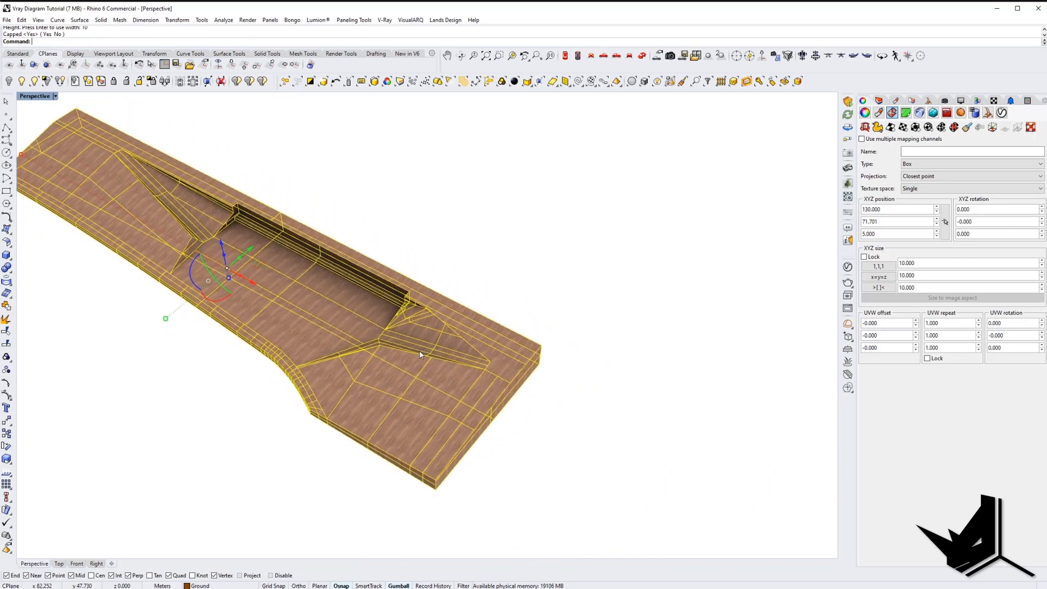
pyautogui.press('Escape')
pyautogui.click(441, 370)
pyautogui.press('Escape')
pyautogui.scroll(-5, 449, 366)
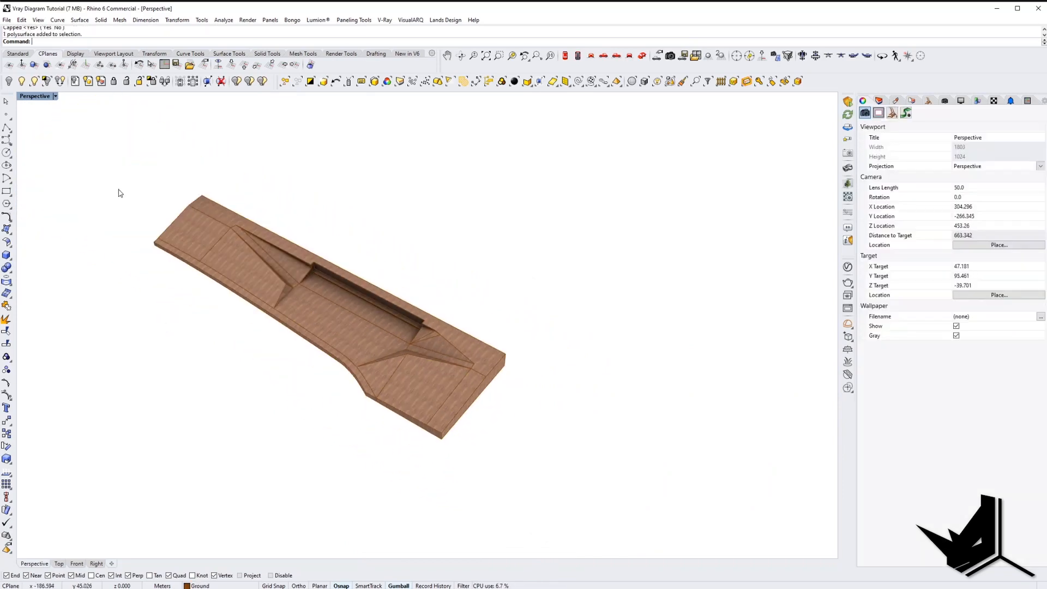
# Show the terrain's texture mapping widget and scale it uniformly to about 62 m per side.
pyautogui.moveTo(102, 176); pyautogui.dragTo(572, 439)
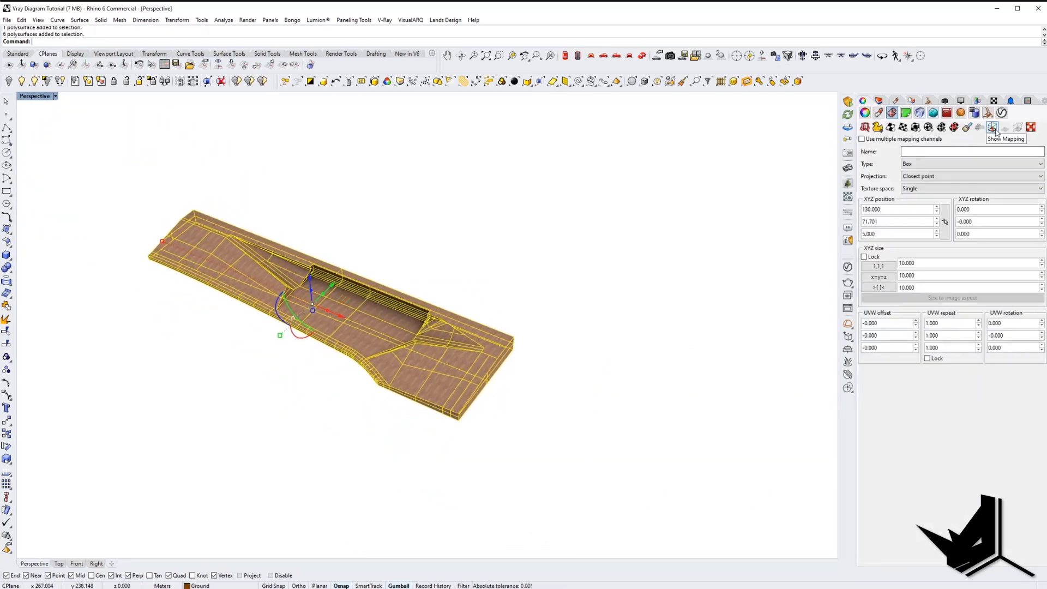
pyautogui.click(992, 127)
pyautogui.scroll(5, 523, 377)
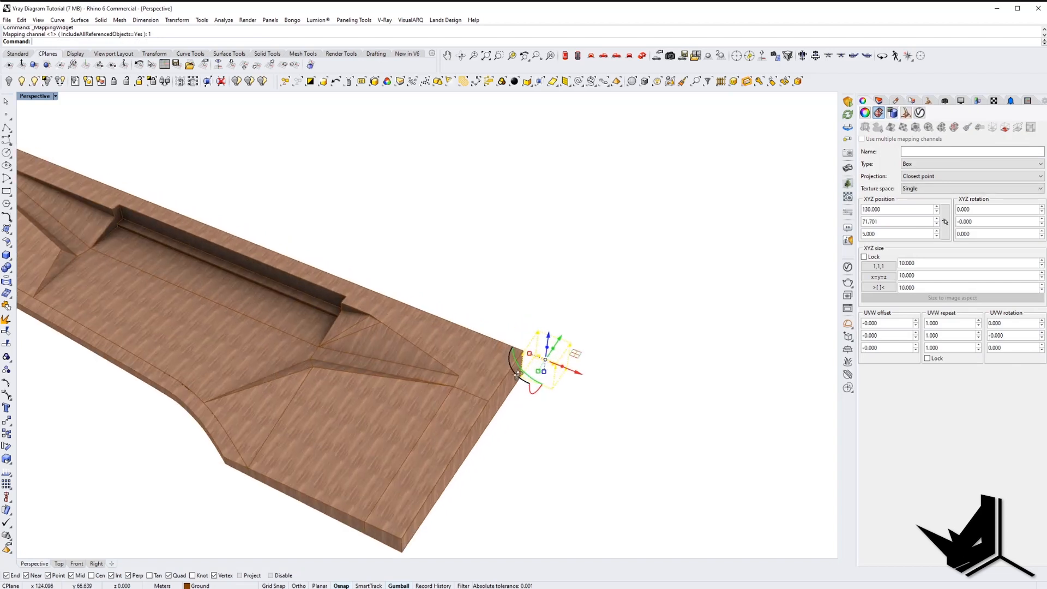
pyautogui.moveTo(529, 398); pyautogui.dragTo(557, 393, button='right')
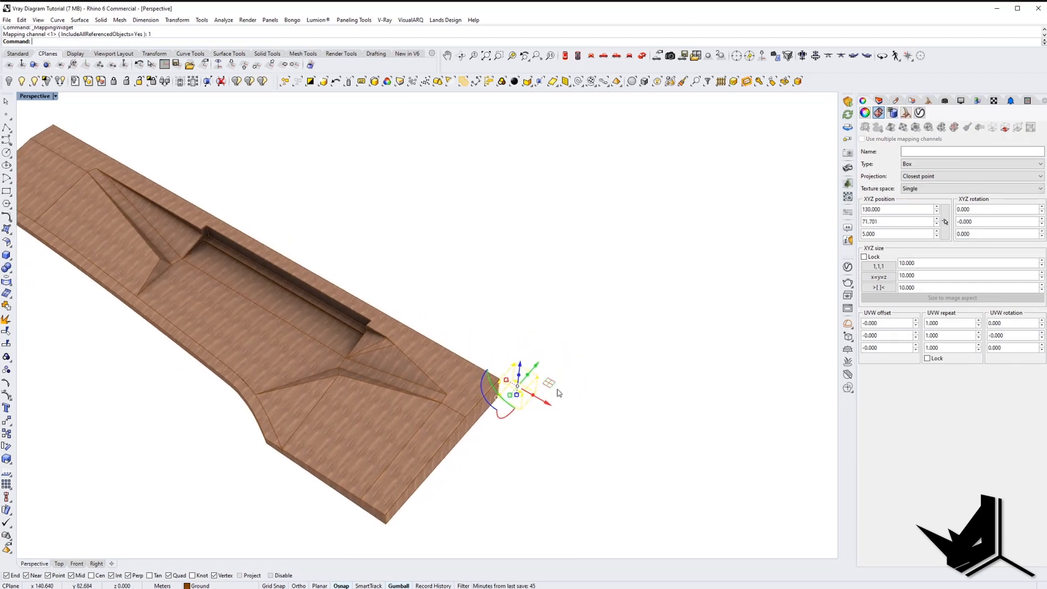
pyautogui.scroll(3, 537, 409)
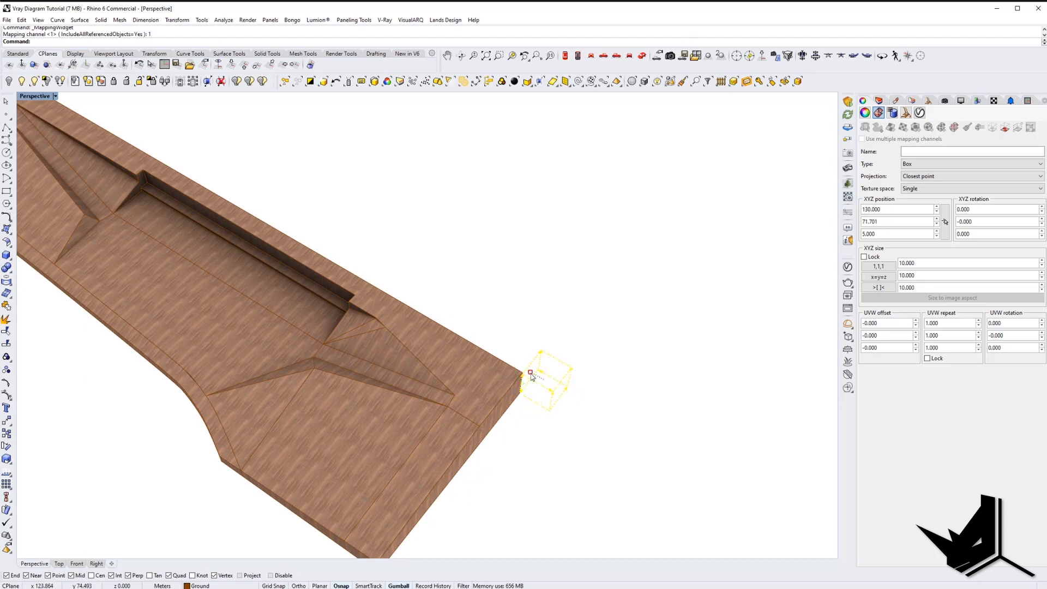
pyautogui.moveTo(530, 373); pyautogui.dragTo(457, 330)
pyautogui.scroll(-2, 500, 367)
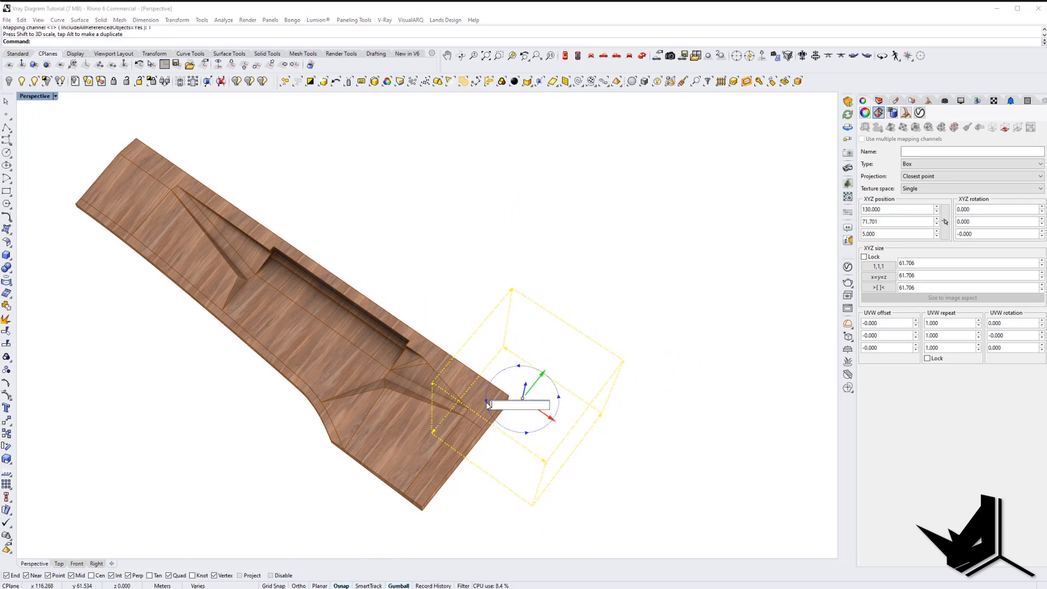
# Rotate the mapping box 90° about the vertical axis and stretch its horizontal sides to about 115 m and 87 m.
pyautogui.press('Return')
pyautogui.moveTo(487, 404); pyautogui.dragTo(509, 338, button='right')
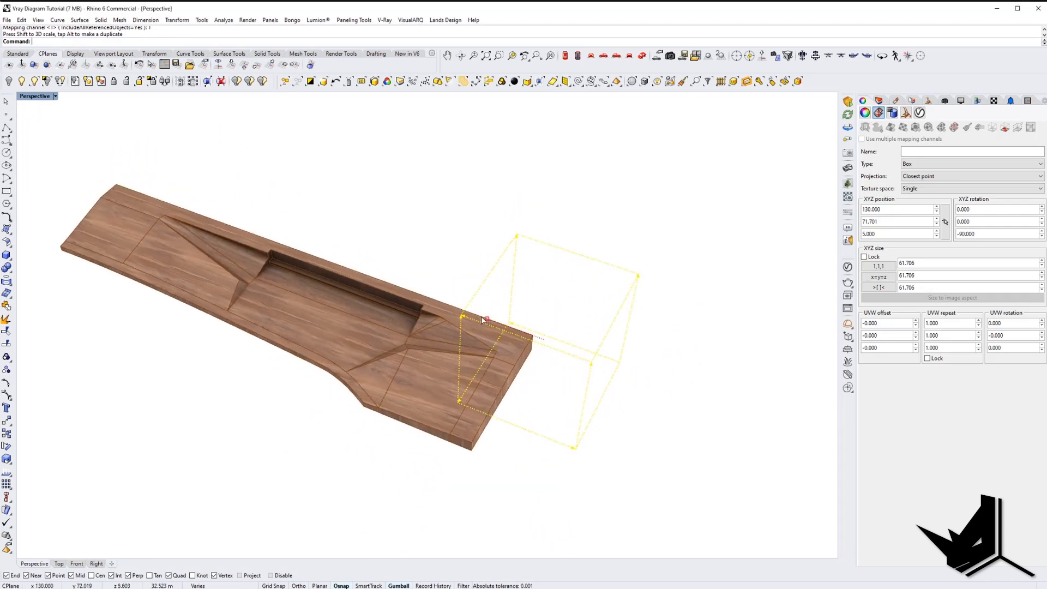
pyautogui.moveTo(481, 319); pyautogui.dragTo(463, 313)
pyautogui.moveTo(490, 343); pyautogui.dragTo(459, 348, button='right')
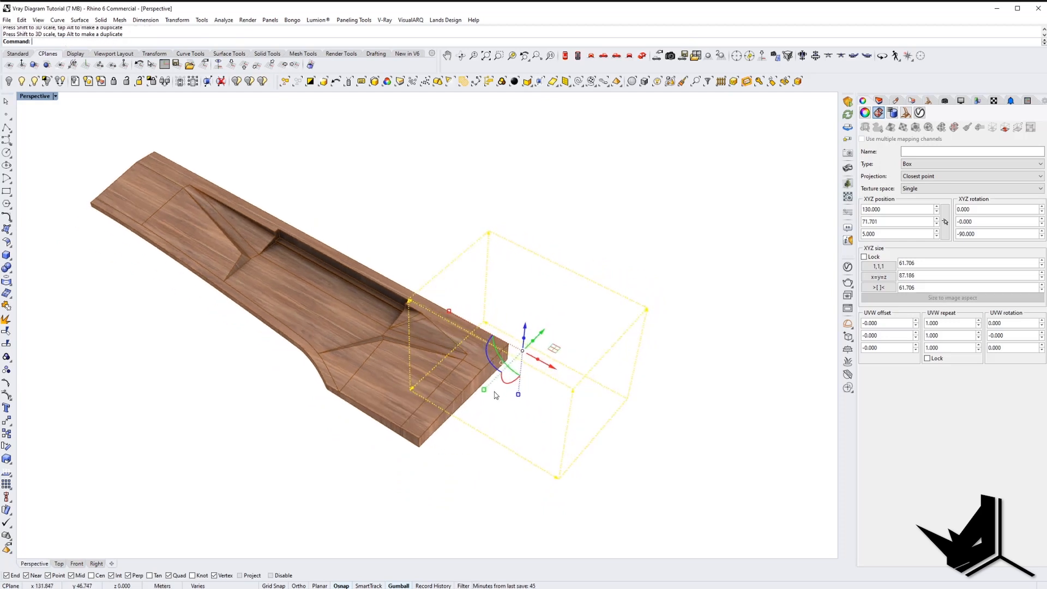
pyautogui.moveTo(484, 389); pyautogui.dragTo(444, 424)
pyautogui.press('Escape')
pyautogui.moveTo(444, 424); pyautogui.dragTo(385, 373, button='right')
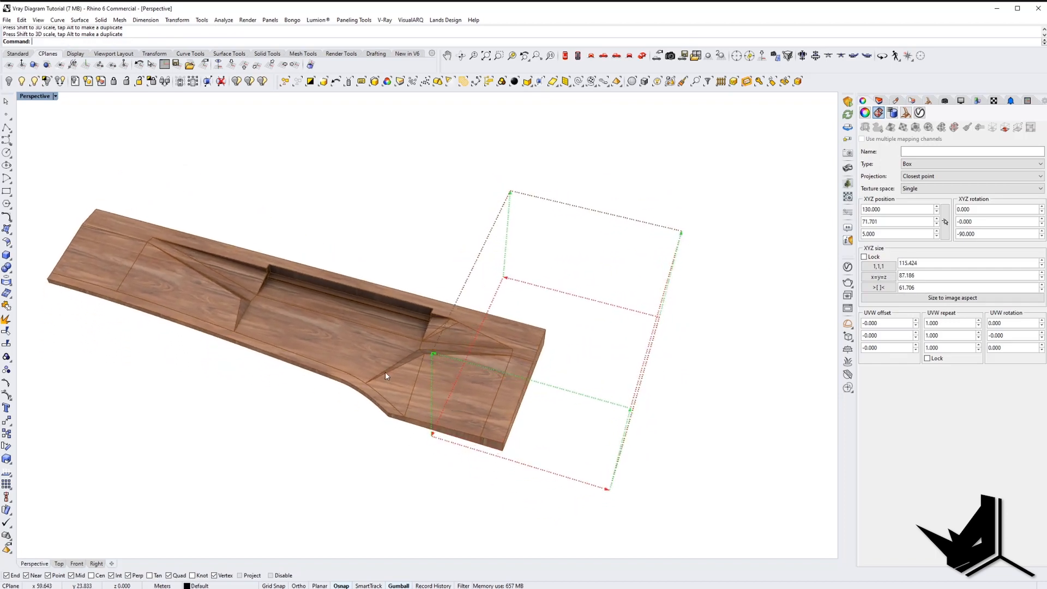
pyautogui.scroll(3, 385, 372)
pyautogui.keyDown('shift'); pyautogui.moveTo(360, 317); pyautogui.dragTo(479, 355, button='right'); pyautogui.keyUp('shift')
pyautogui.scroll(-4, 479, 355)
pyautogui.press('Escape')
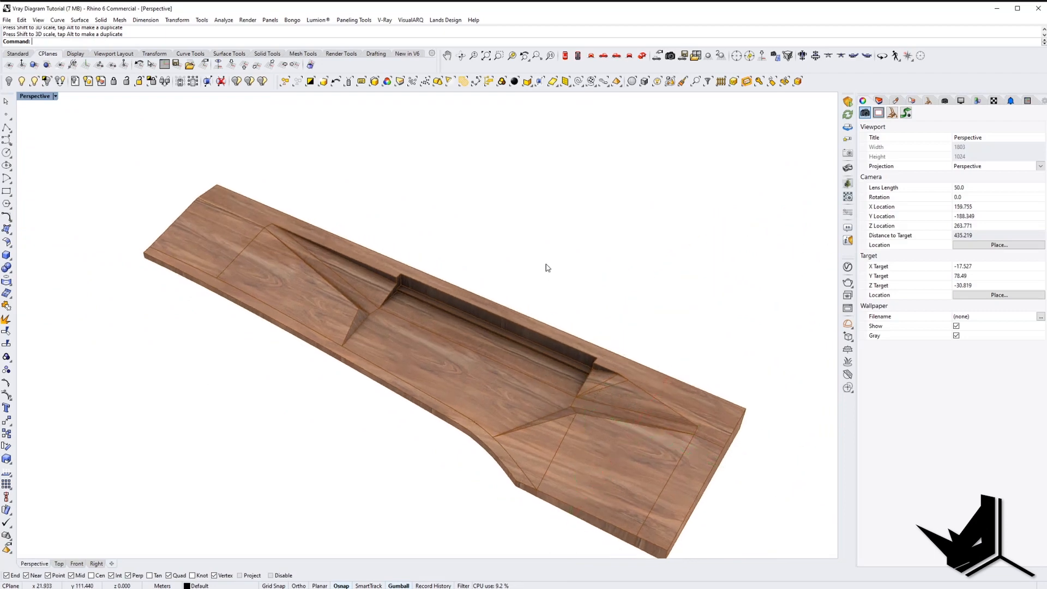
# Set the perspective viewport's display mode to Shaded.
pyautogui.keyDown('shift'); pyautogui.moveTo(581, 383); pyautogui.dragTo(453, 370, button='right'); pyautogui.keyUp('shift')
pyautogui.write('w')
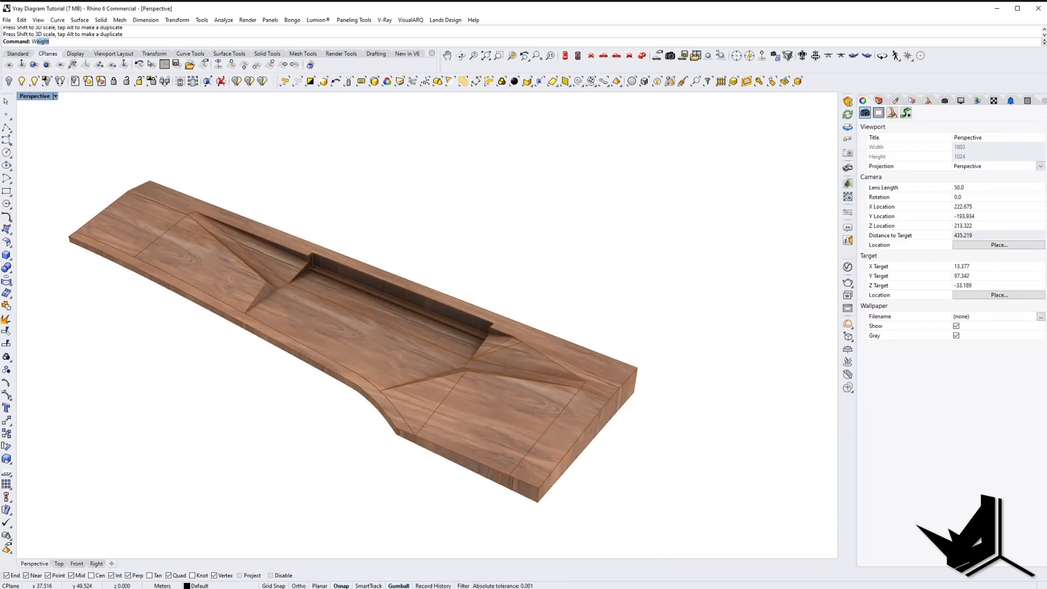
pyautogui.press('Escape')
pyautogui.click(54, 95)
pyautogui.click(85, 104)
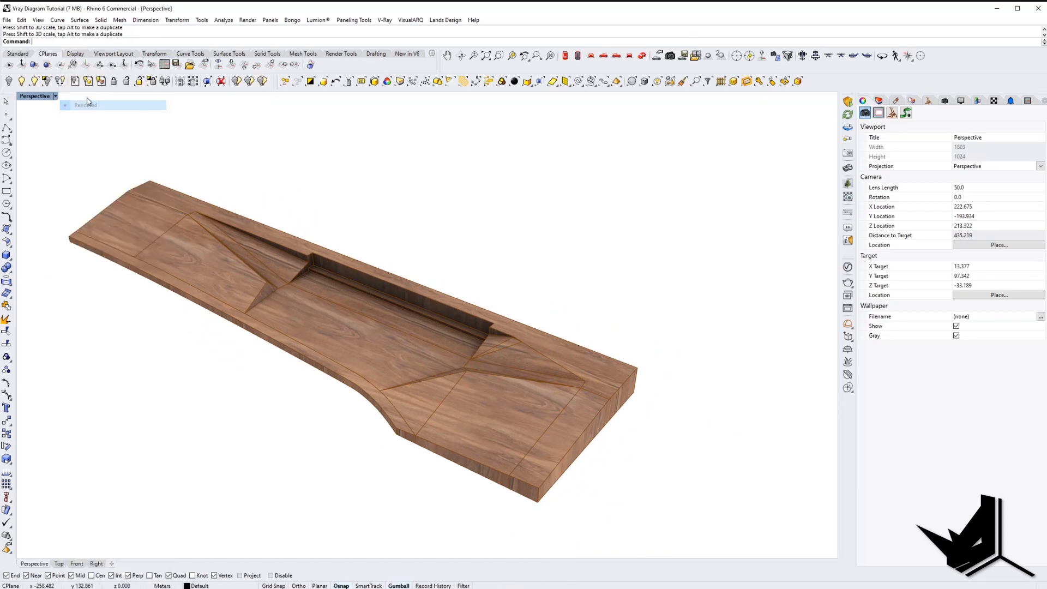
pyautogui.click(55, 96)
pyautogui.click(71, 107)
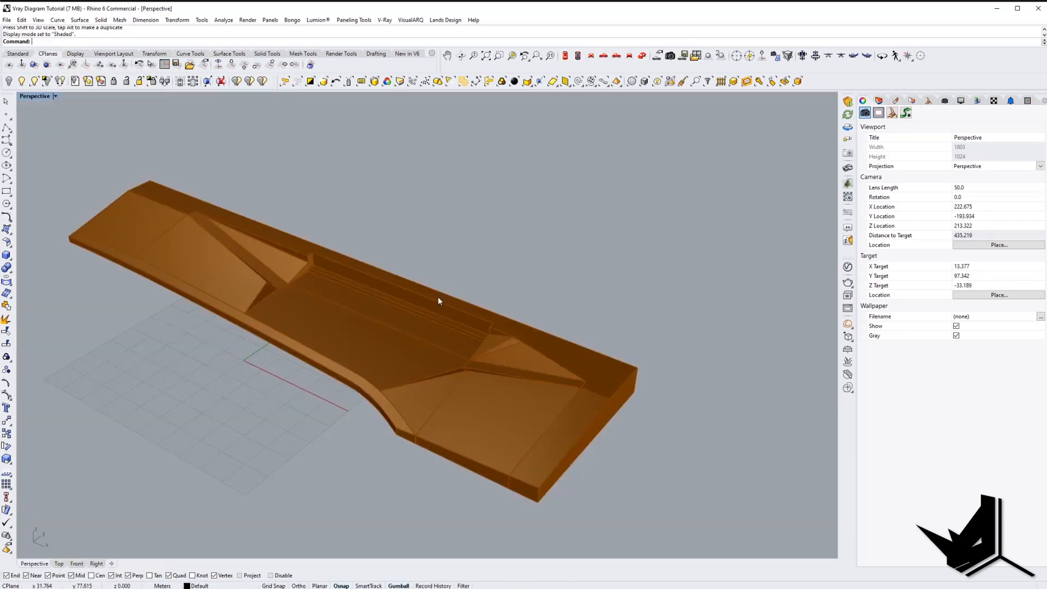
# Unhide only the building objects from the hidden geometry.
pyautogui.moveTo(439, 300)
pyautogui.mouseDown(button='right')
pyautogui.moveTo(411, 326)
pyautogui.moveTo(400, 322)
pyautogui.mouseUp(button='right')
pyautogui.click(33, 81)
pyautogui.moveTo(322, 289); pyautogui.dragTo(275, 188, button='right')
pyautogui.scroll(-6, 289, 252)
pyautogui.moveTo(392, 324); pyautogui.dragTo(412, 312)
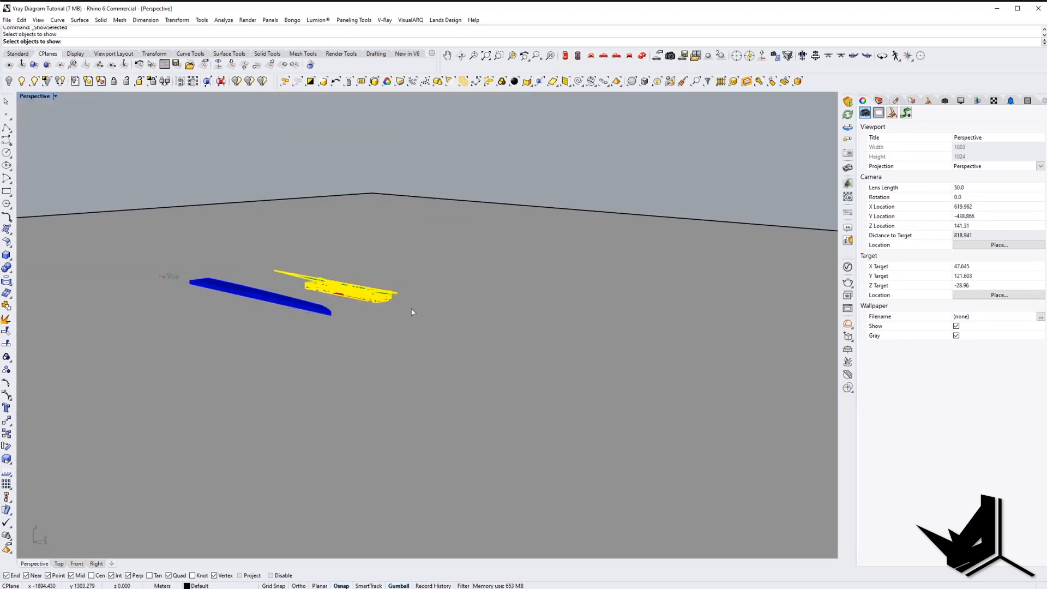
pyautogui.rightClick(408, 308)
# Select the terrain polysurfaces on the Ground layer and hide them so only the building remains.
pyautogui.moveTo(408, 309); pyautogui.dragTo(312, 339, button='right')
pyautogui.scroll(7, 312, 339)
pyautogui.click(312, 338)
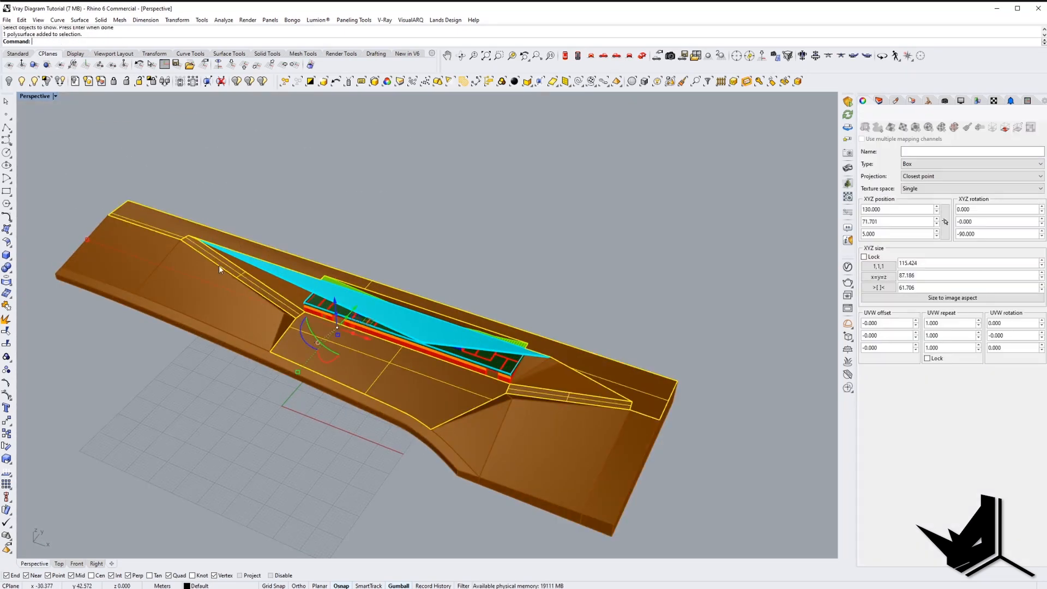
pyautogui.click(387, 81)
pyautogui.click(8, 81)
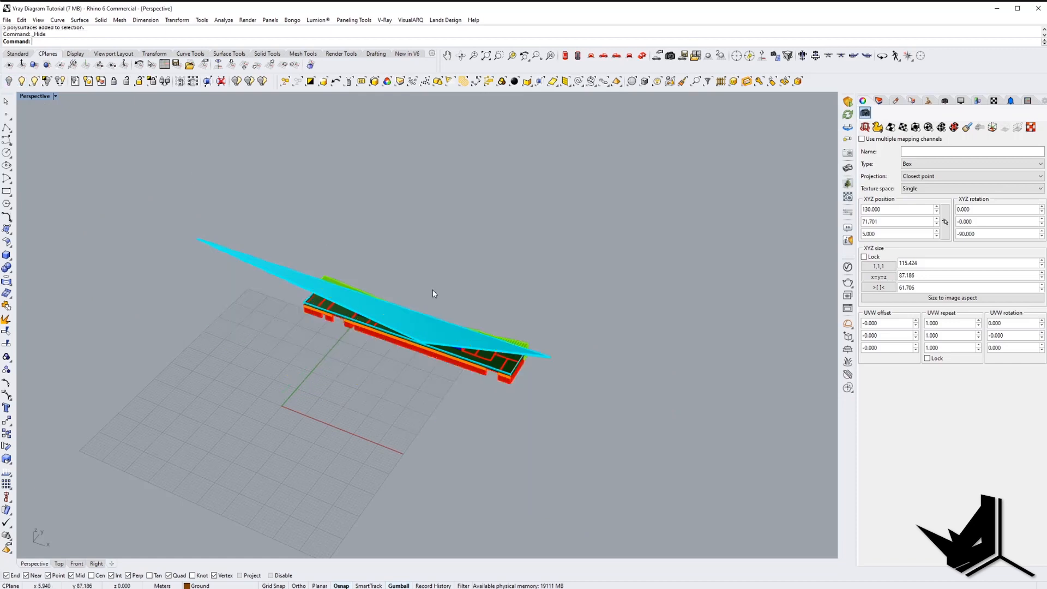
# Create a generic V-Ray material in the asset editor and name it White.
pyautogui.keyDown('shift'); pyautogui.moveTo(600, 281); pyautogui.dragTo(554, 272, button='right'); pyautogui.keyUp('shift')
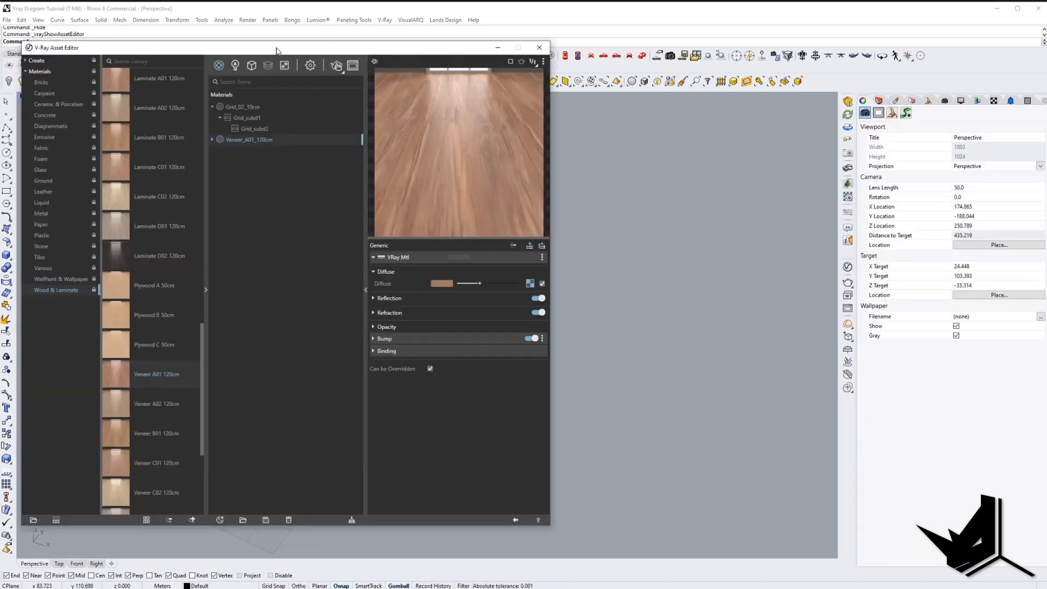
pyautogui.moveTo(271, 51); pyautogui.dragTo(276, 63)
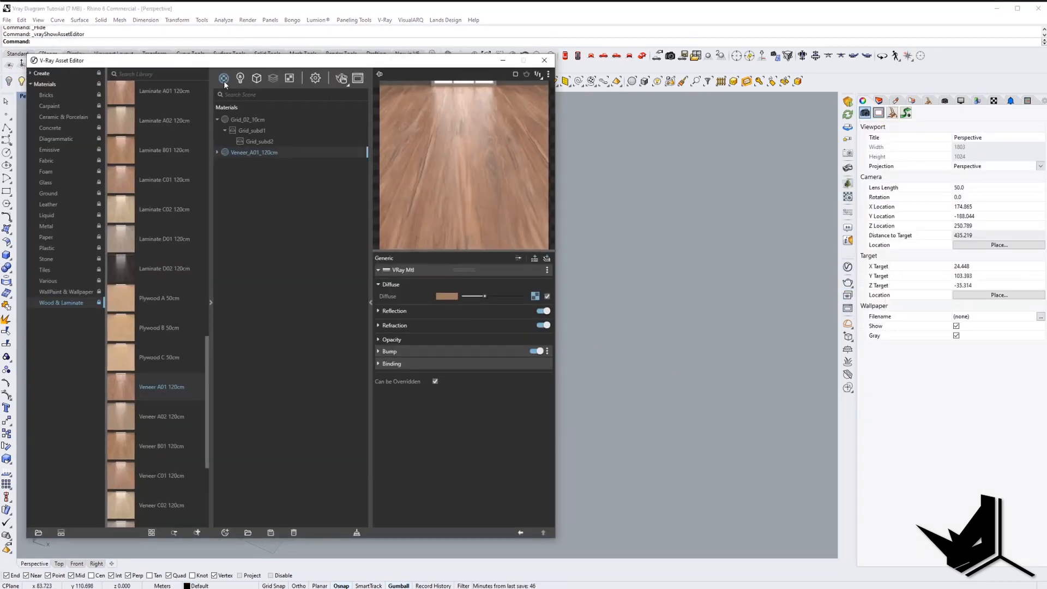
pyautogui.click(224, 79)
pyautogui.click(251, 95)
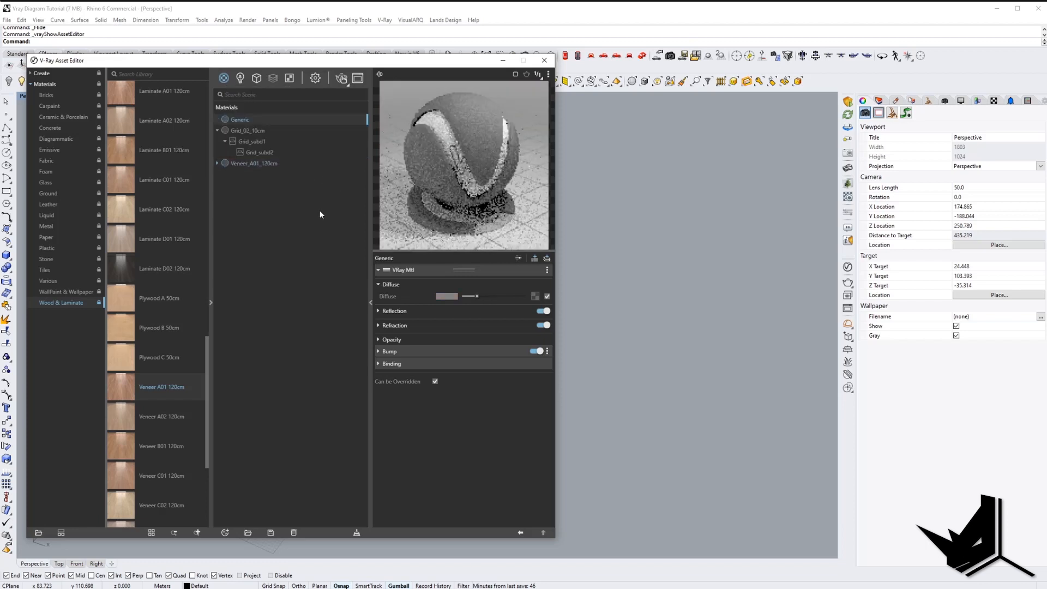
pyautogui.write('W')
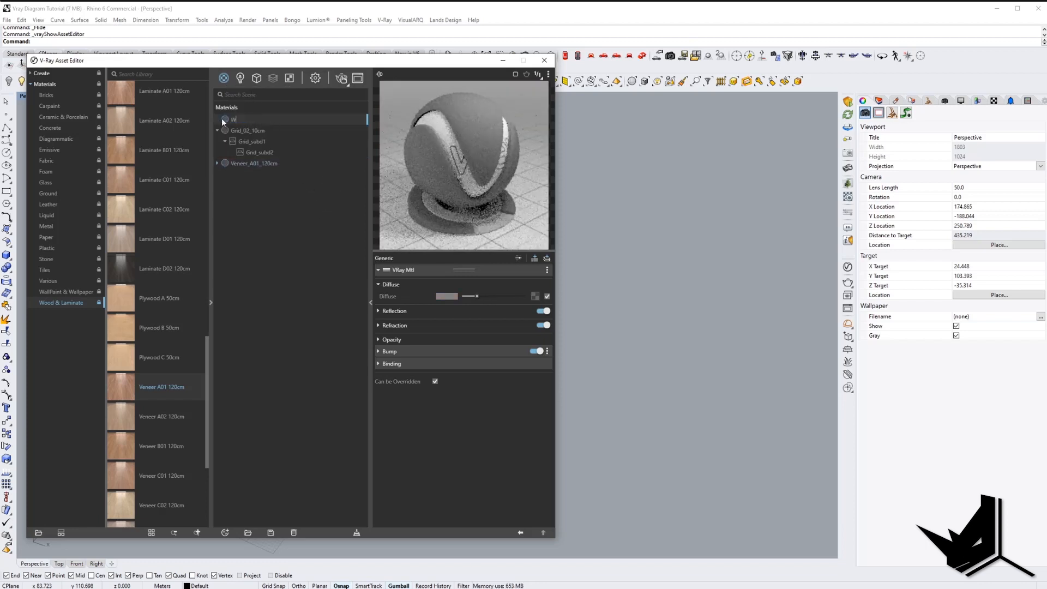
pyautogui.write('hite')
pyautogui.press('Return')
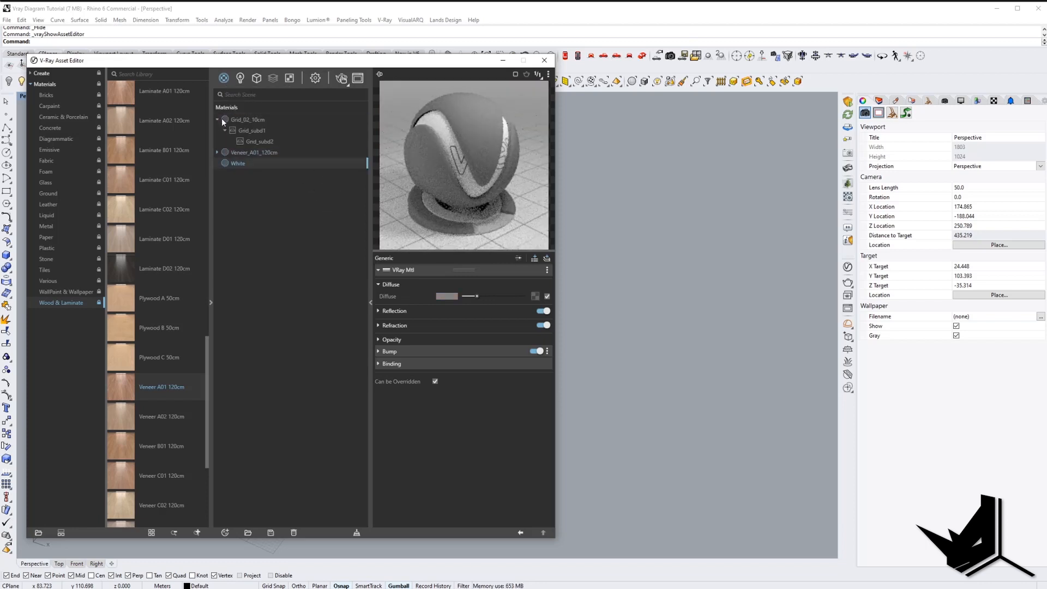
# Set the White material's diffuse colour to a near-white with RGB values of 0.925.
pyautogui.click(444, 296)
pyautogui.moveTo(449, 276); pyautogui.dragTo(436, 227)
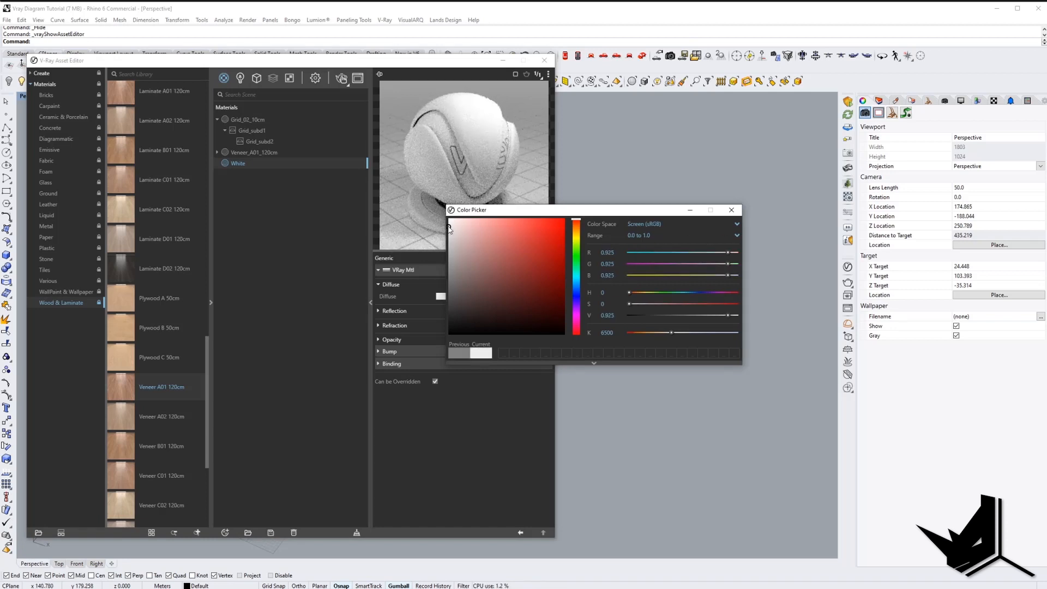
pyautogui.click(732, 210)
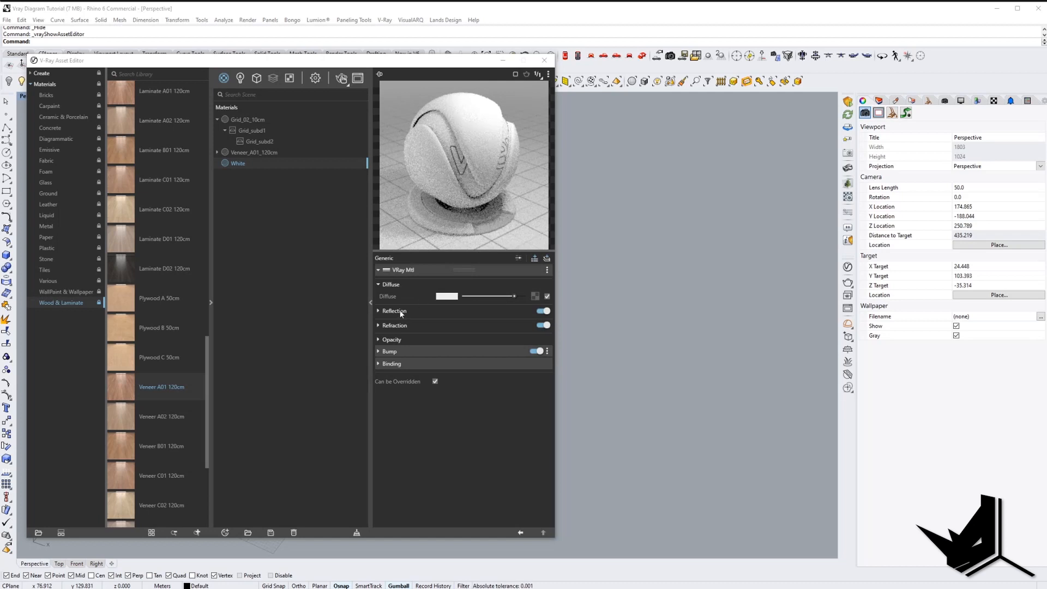
# Give the White material a dark grey reflection colour and a reflection glossiness of 0.75.
pyautogui.click(394, 311)
pyautogui.click(469, 322)
pyautogui.moveTo(523, 334); pyautogui.dragTo(467, 322)
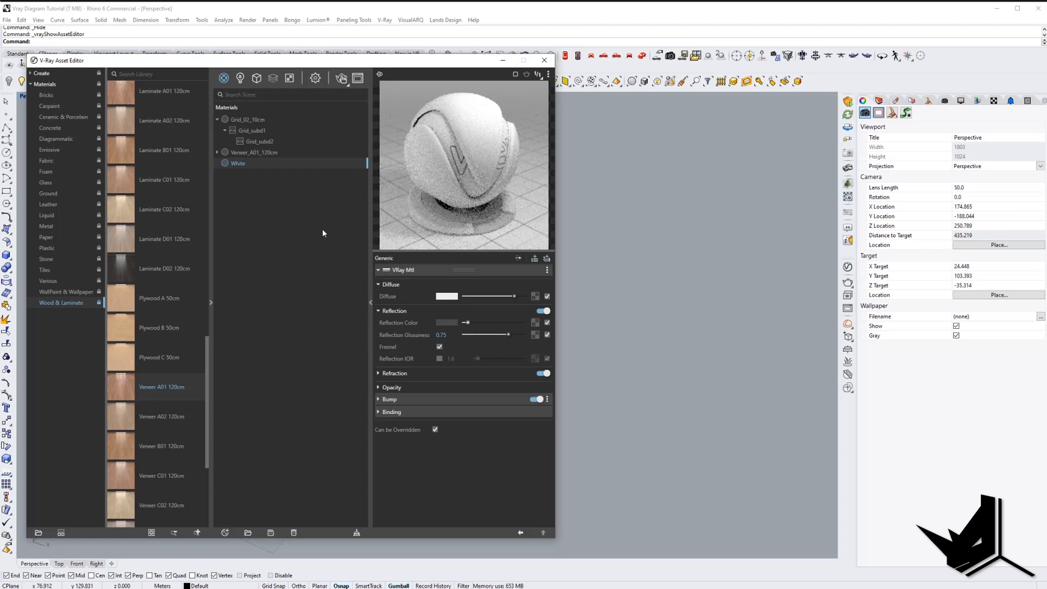
# Select all the building objects and apply the White material to them.
pyautogui.moveTo(302, 57); pyautogui.dragTo(775, 91)
pyautogui.moveTo(93, 201); pyautogui.dragTo(439, 378)
pyautogui.rightClick(712, 198)
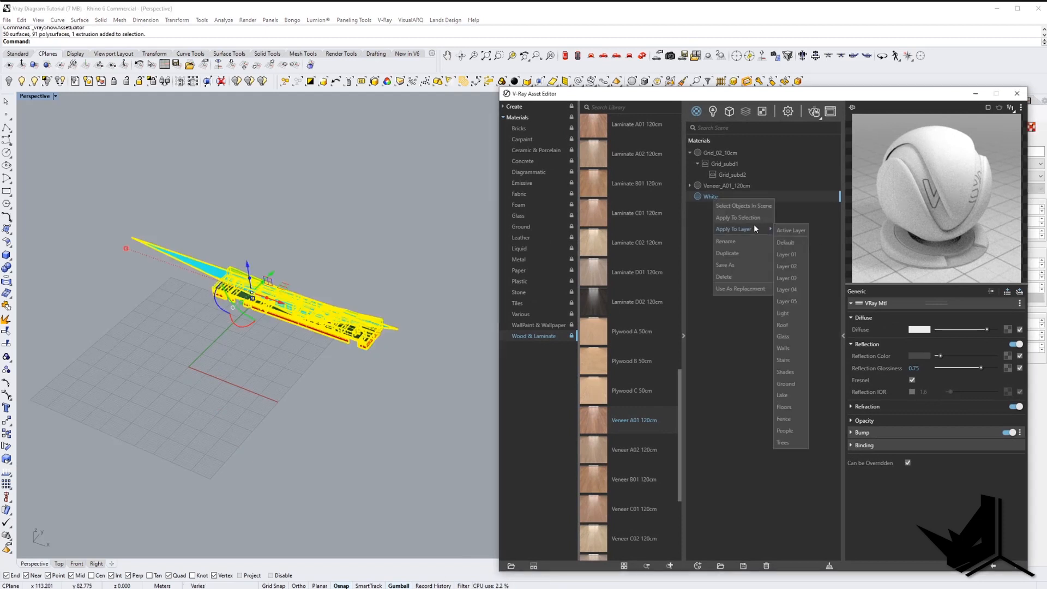
pyautogui.click(747, 217)
pyautogui.click(280, 260)
pyautogui.keyDown('shift'); pyautogui.moveTo(294, 276); pyautogui.dragTo(397, 285, button='right'); pyautogui.keyUp('shift')
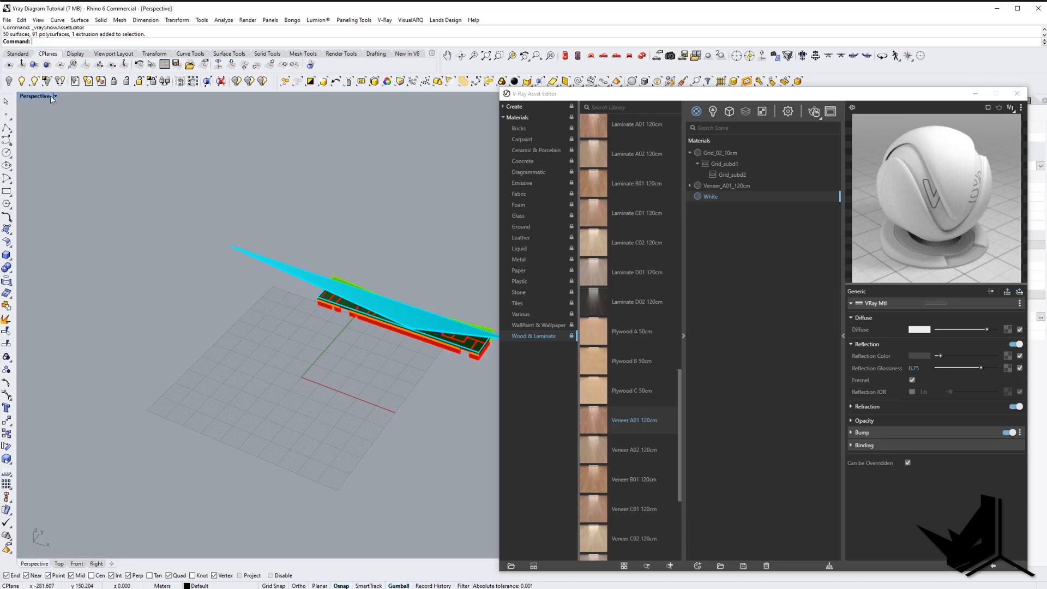
# Unhide the people and tree meshes beside the terrain with Show Selected.
pyautogui.click(34, 82)
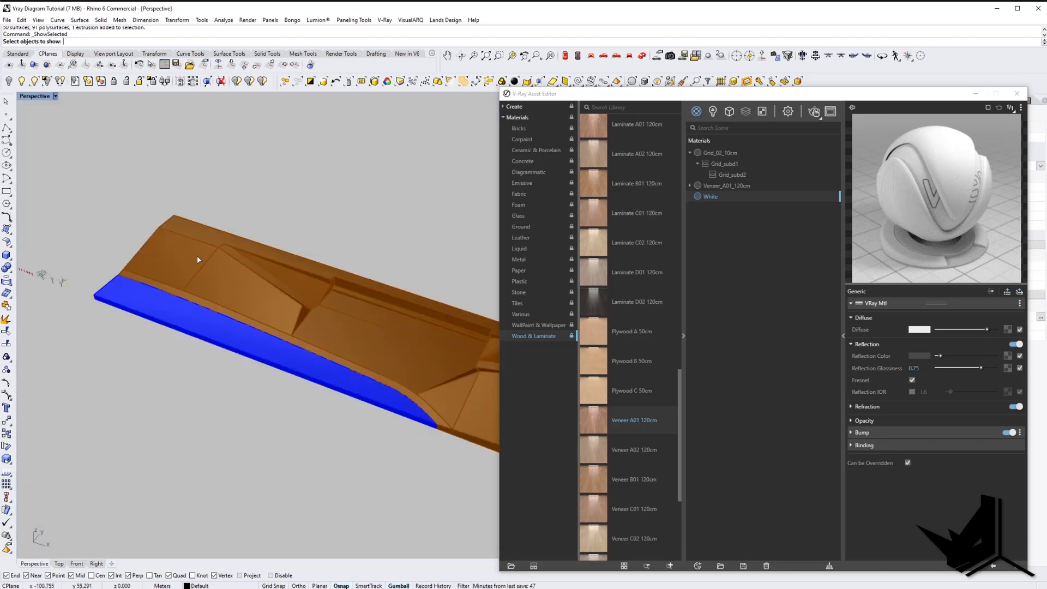
pyautogui.keyDown('shift'); pyautogui.moveTo(198, 259); pyautogui.dragTo(280, 251, button='right'); pyautogui.keyUp('shift')
pyautogui.moveTo(216, 287); pyautogui.dragTo(242, 305)
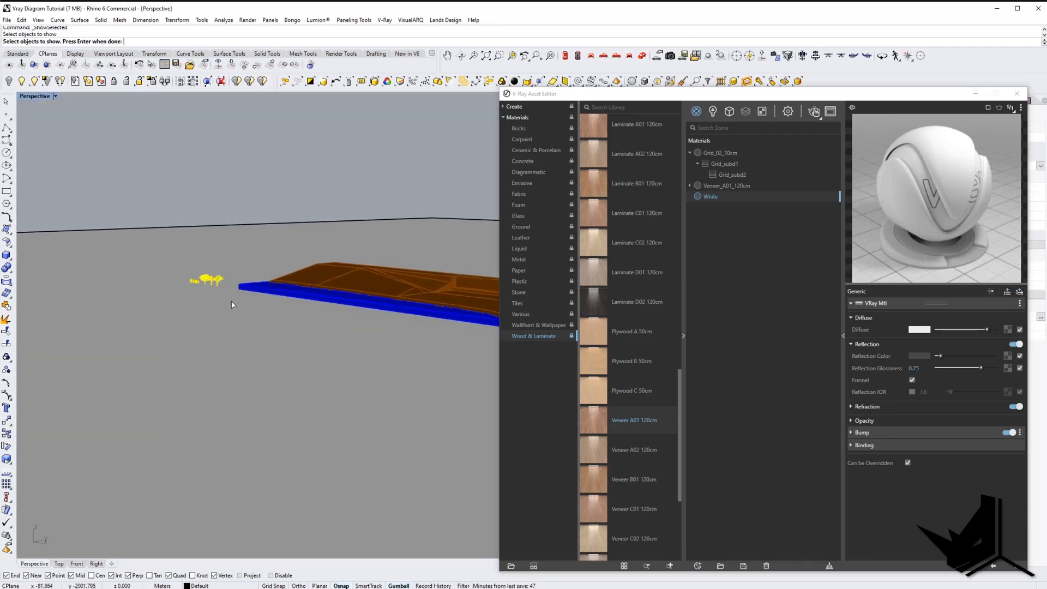
pyautogui.rightClick(234, 304)
pyautogui.moveTo(234, 304); pyautogui.dragTo(201, 310, button='right')
pyautogui.scroll(12, 186, 295)
pyautogui.scroll(-2, 176, 253)
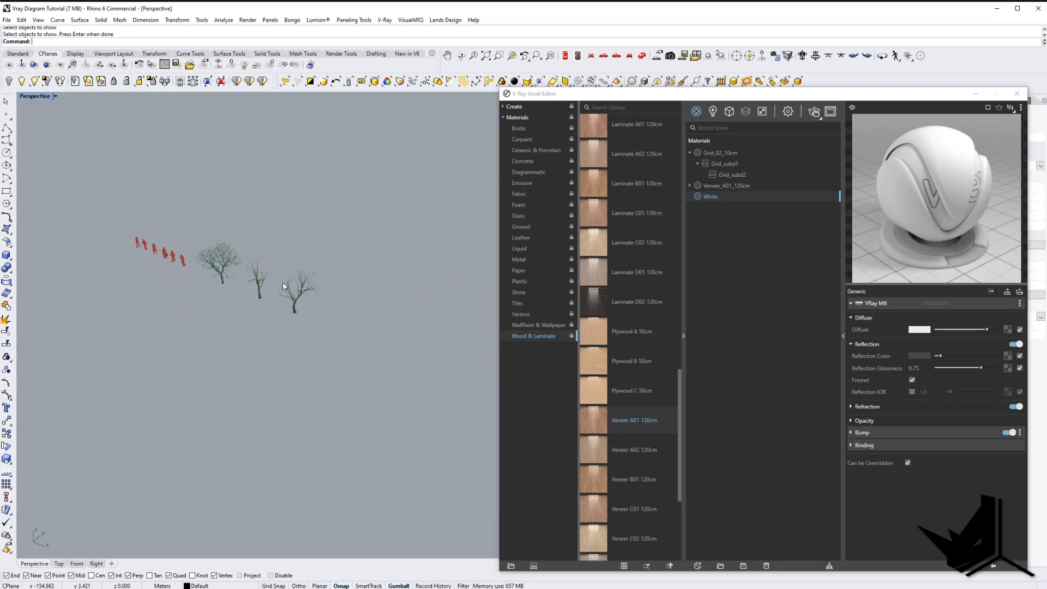
# Duplicate the White material and rename the copy Red.
pyautogui.click(760, 293)
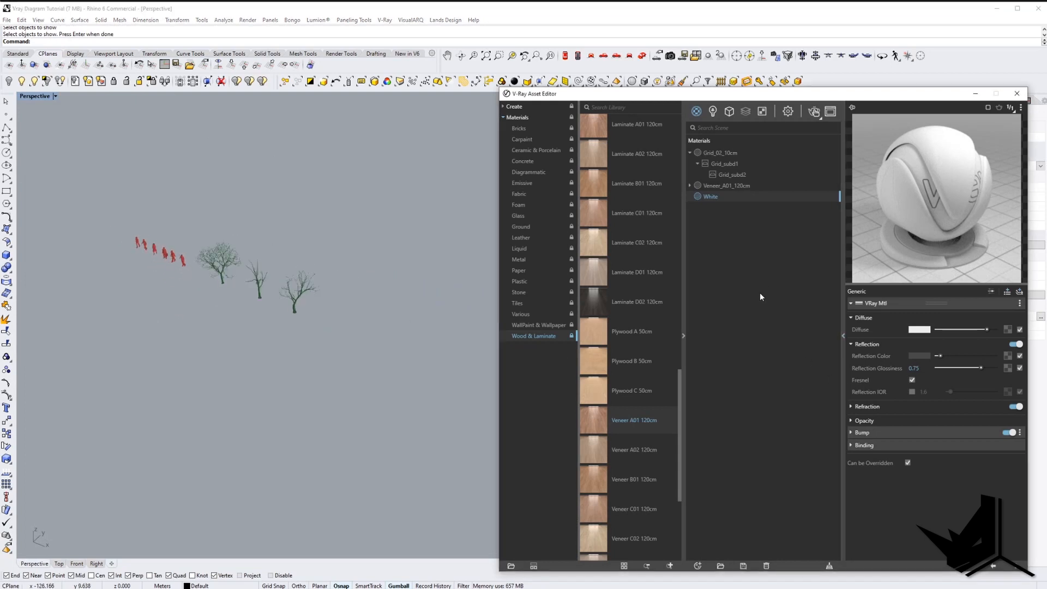
pyautogui.rightClick(711, 195)
pyautogui.click(736, 251)
pyautogui.click(720, 209)
pyautogui.doubleClick(712, 207)
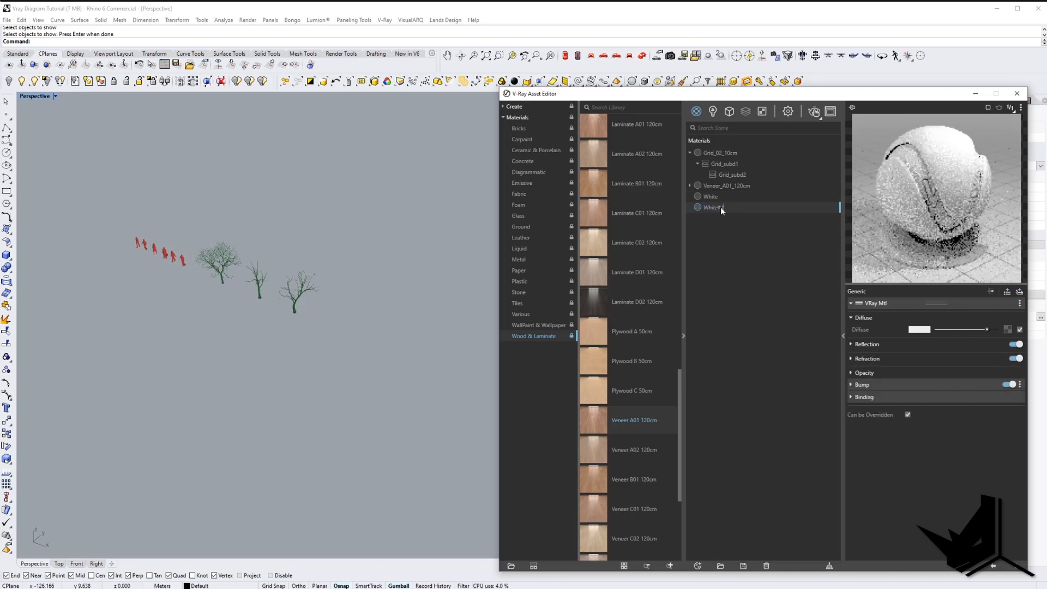
pyautogui.write('Red')
pyautogui.press('Return')
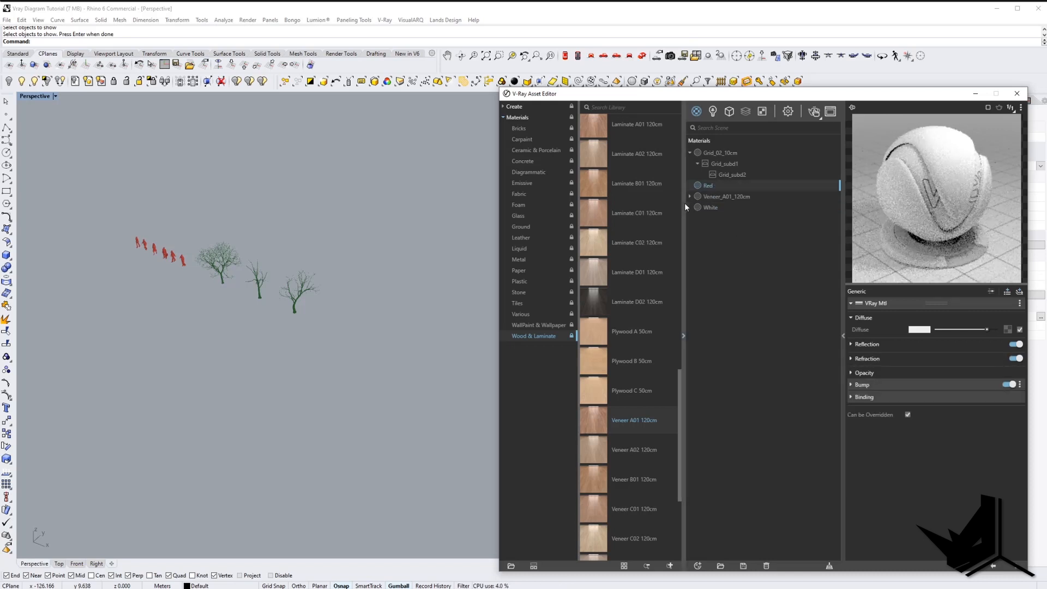
# Give the Red material a diffuse colour of RGB 0.749, 0.143, 0.143, a light grey reflection colour and 0.65 reflection glossiness.
pyautogui.click(919, 329)
pyautogui.click(542, 247)
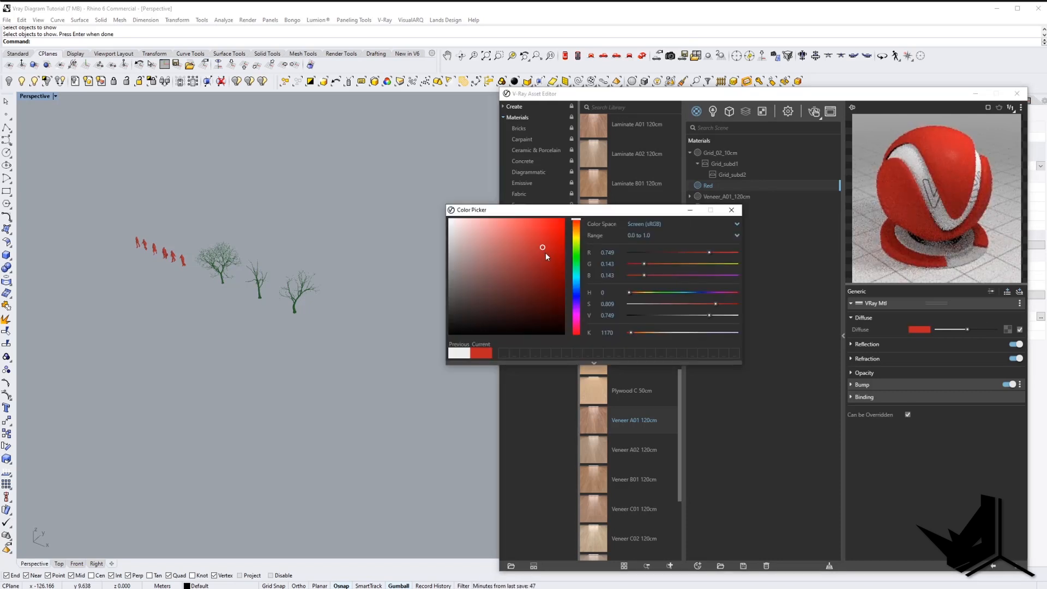
pyautogui.click(731, 209)
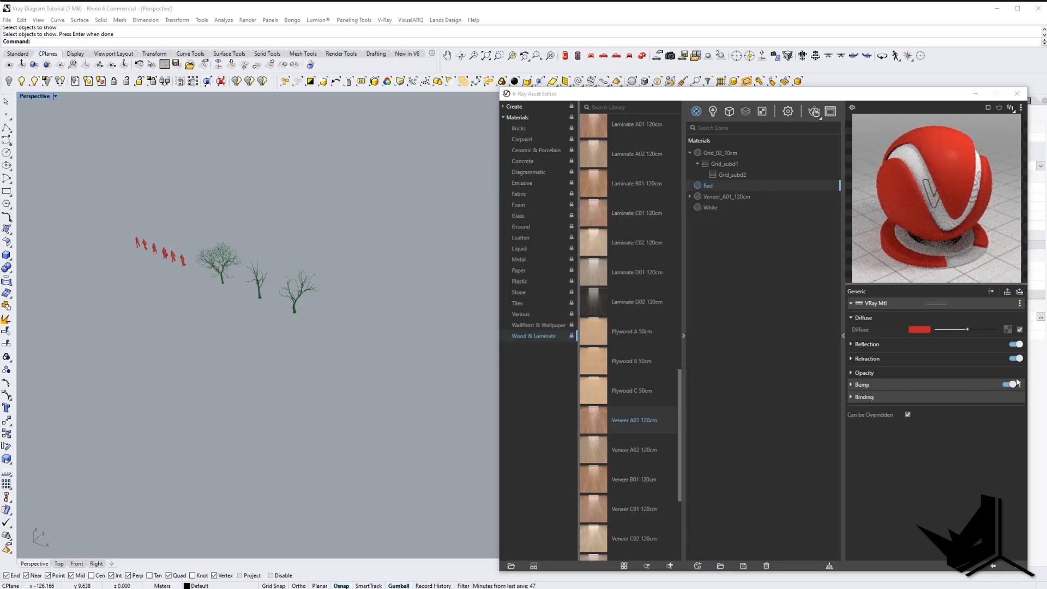
pyautogui.click(867, 343)
pyautogui.moveTo(936, 355); pyautogui.dragTo(976, 368)
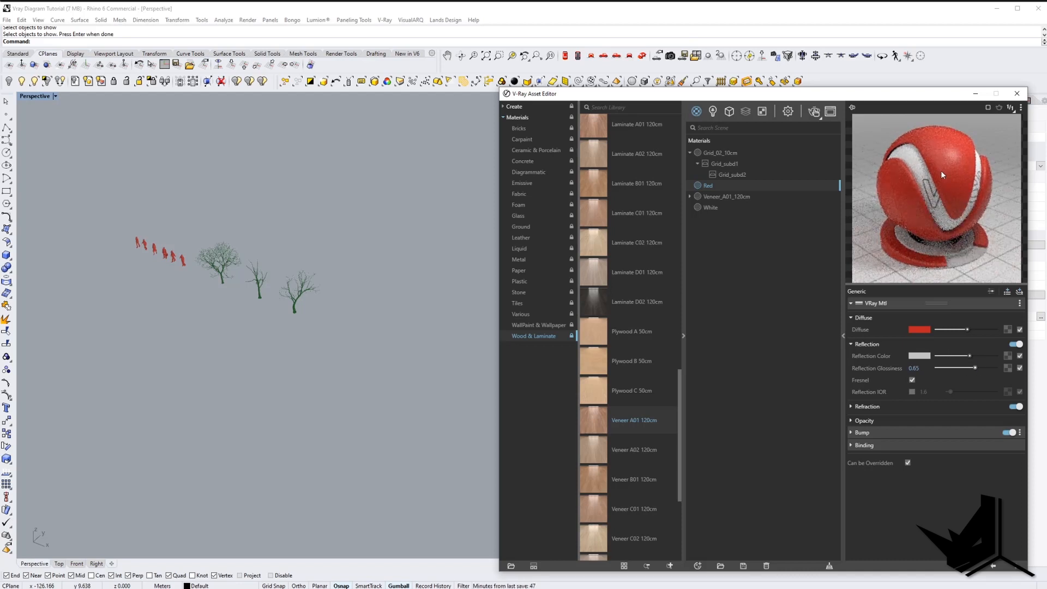
# Select all the people and tree meshes and apply the Red material to them.
pyautogui.moveTo(131, 216); pyautogui.dragTo(334, 344)
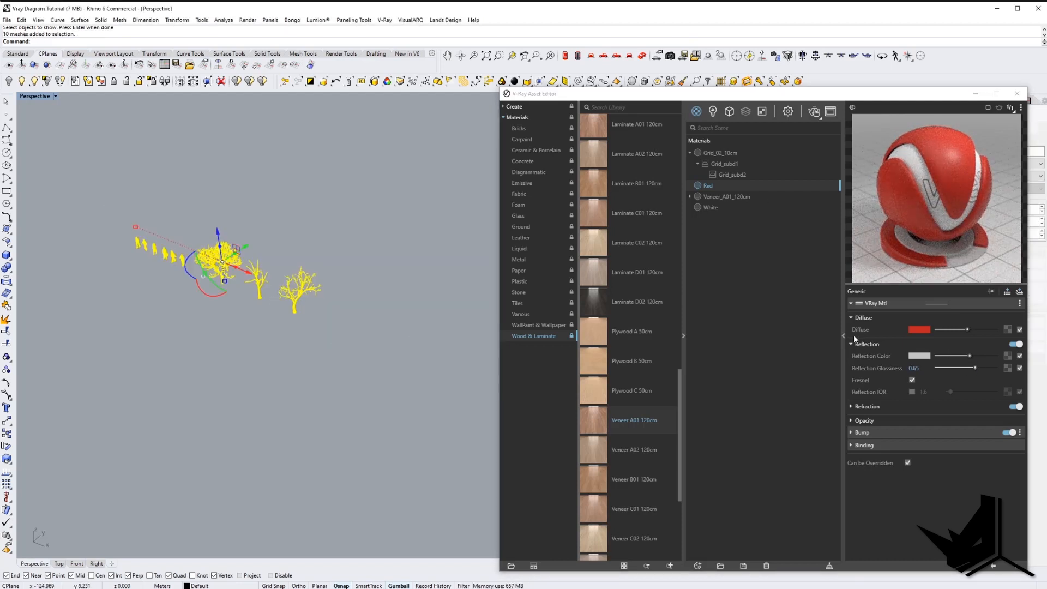
pyautogui.rightClick(709, 187)
pyautogui.click(738, 207)
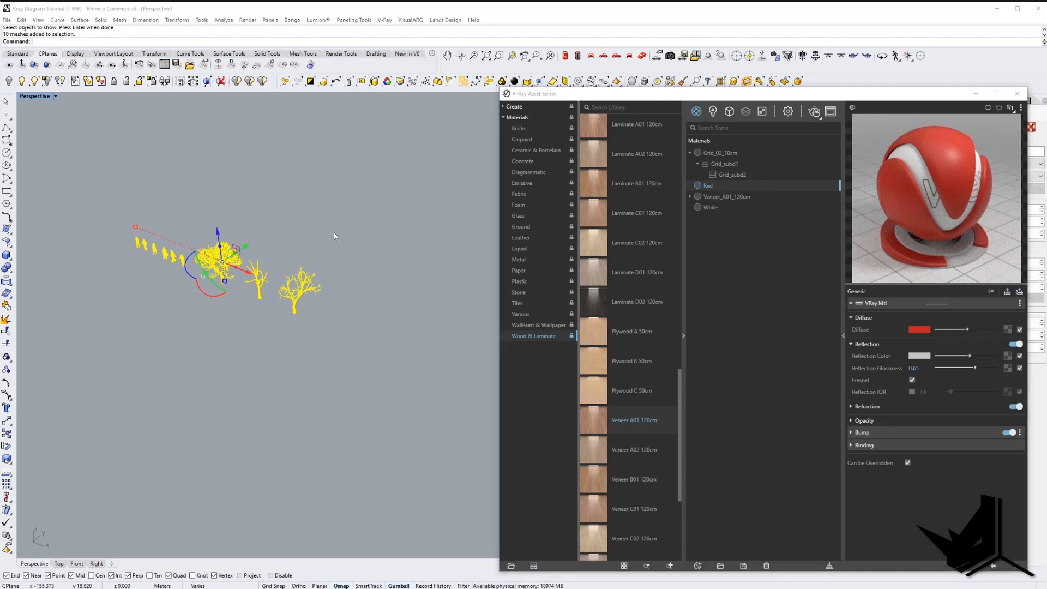
pyautogui.click(401, 240)
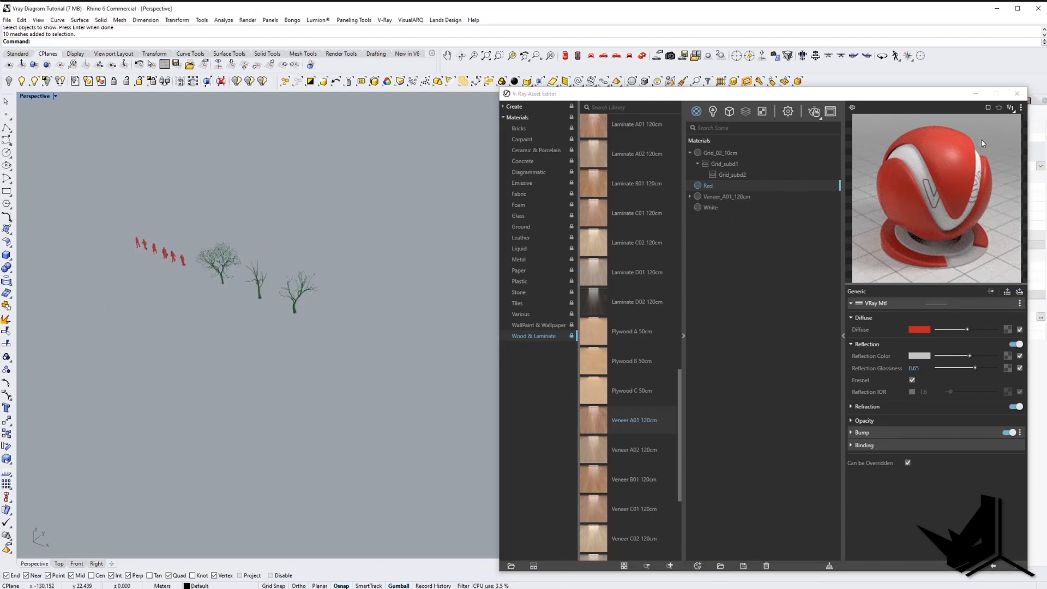
# Unhide the blue lake solid with Show Selected.
pyautogui.click(34, 81)
pyautogui.rightClick(282, 315)
pyautogui.keyDown('shift'); pyautogui.moveTo(289, 306); pyautogui.dragTo(220, 274, button='right'); pyautogui.keyUp('shift')
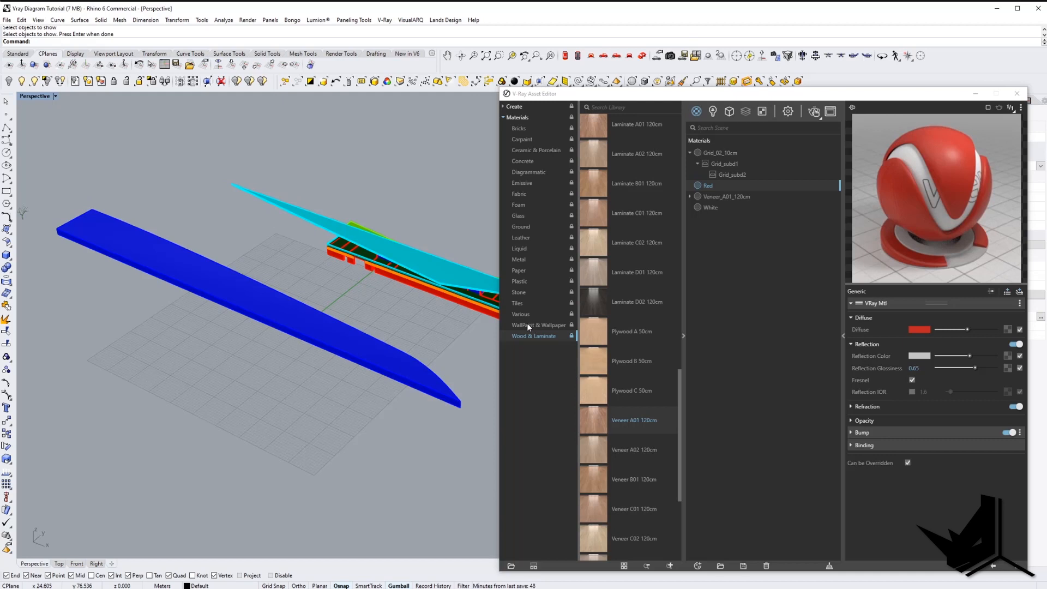
# Add the Waves Proc 01 liquid material from the library to the scene and apply it to the lake solid.
pyautogui.click(523, 249)
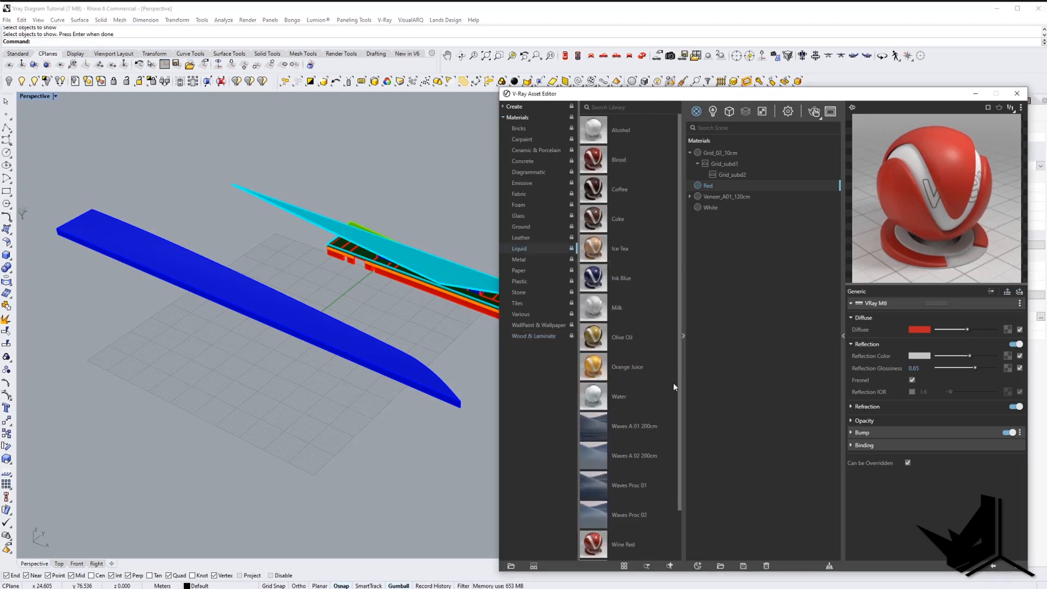
pyautogui.scroll(-2, 680, 365)
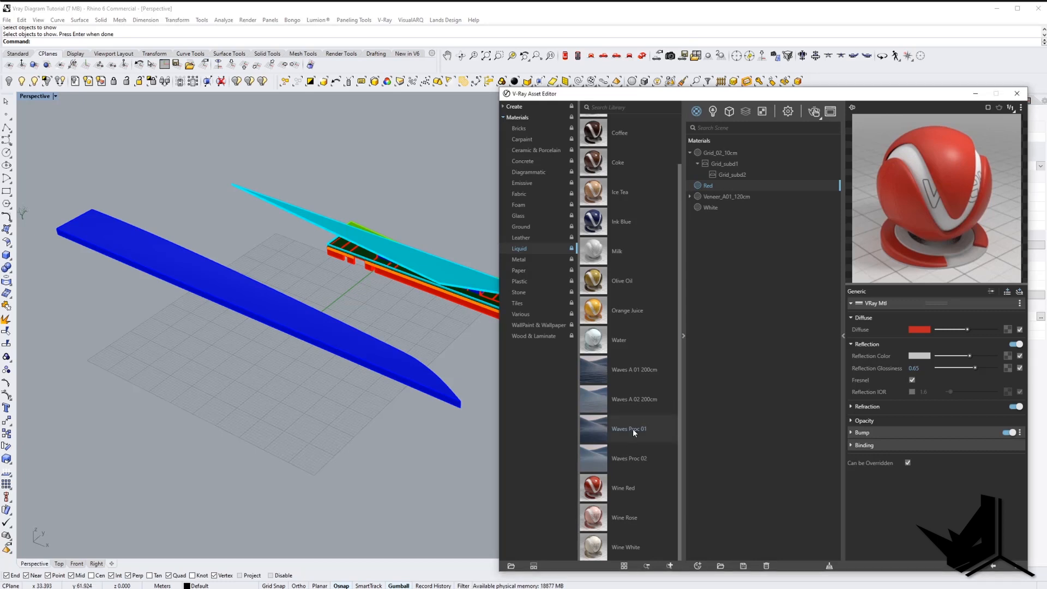
pyautogui.moveTo(635, 427); pyautogui.dragTo(777, 210)
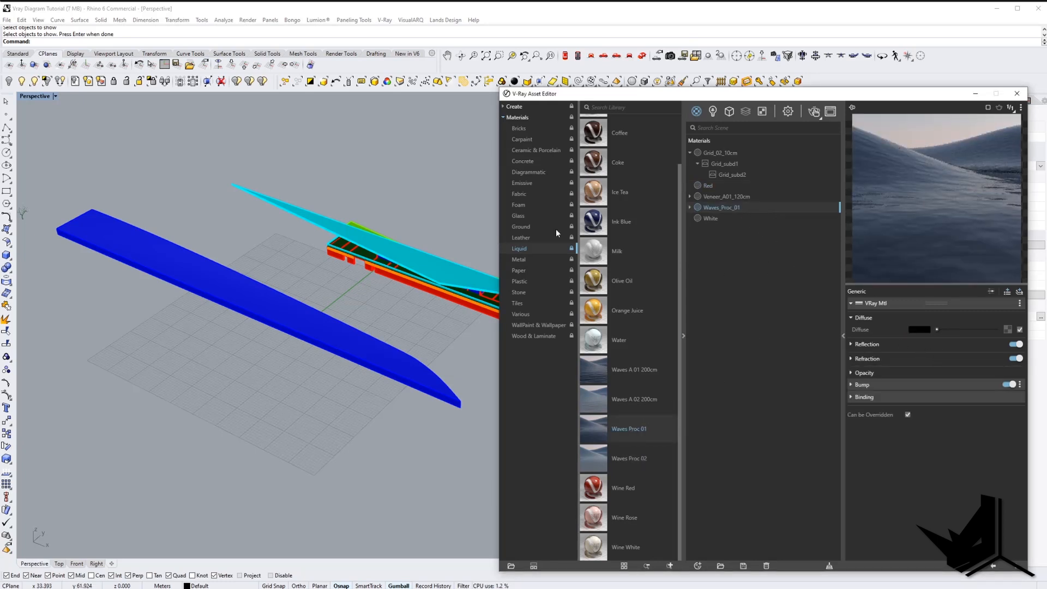
pyautogui.click(306, 329)
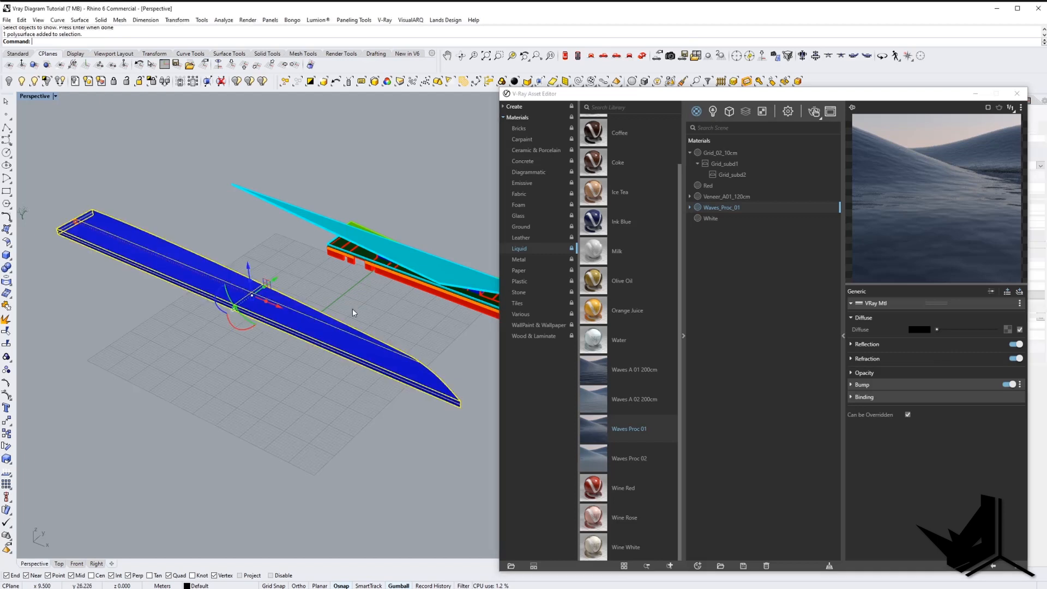
pyautogui.rightClick(726, 208)
pyautogui.click(758, 227)
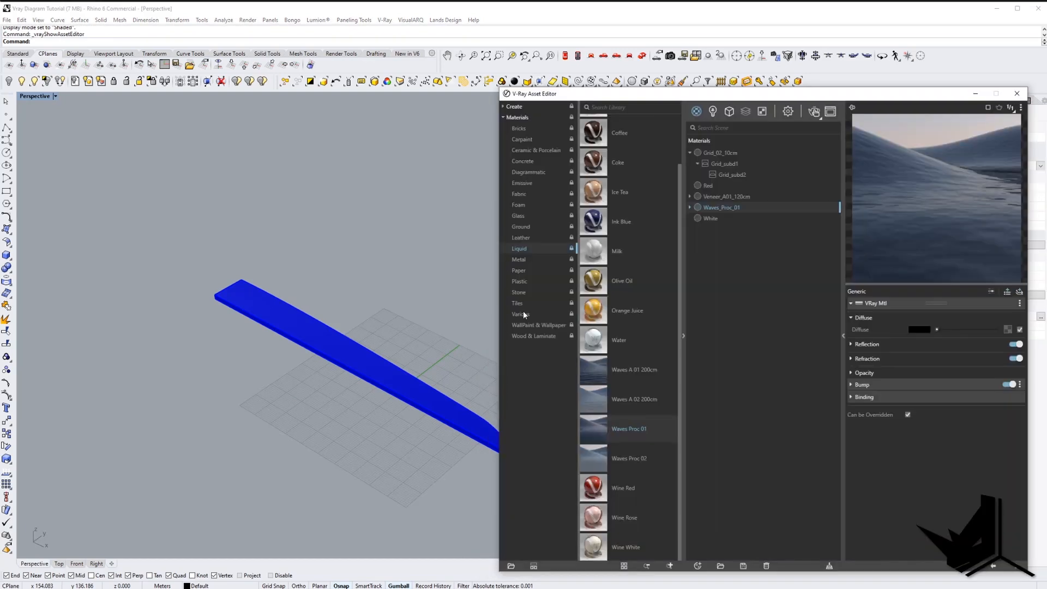
# Set the Waves_Proc_01 material's opacity to 0.39 and its diffuse colour to a dark blue.
pyautogui.click(864, 373)
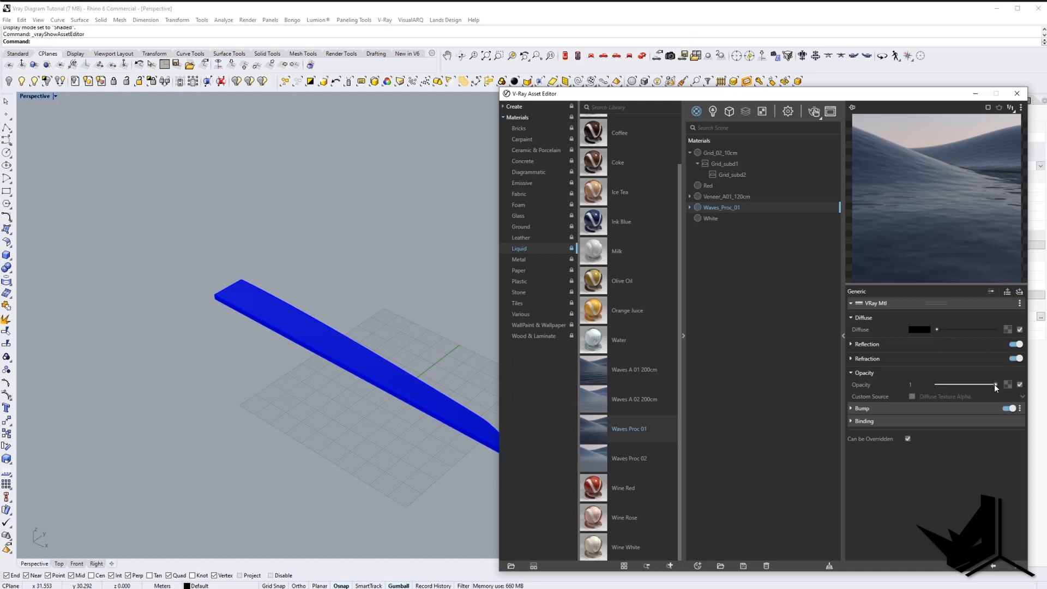
pyautogui.moveTo(995, 384); pyautogui.dragTo(960, 385)
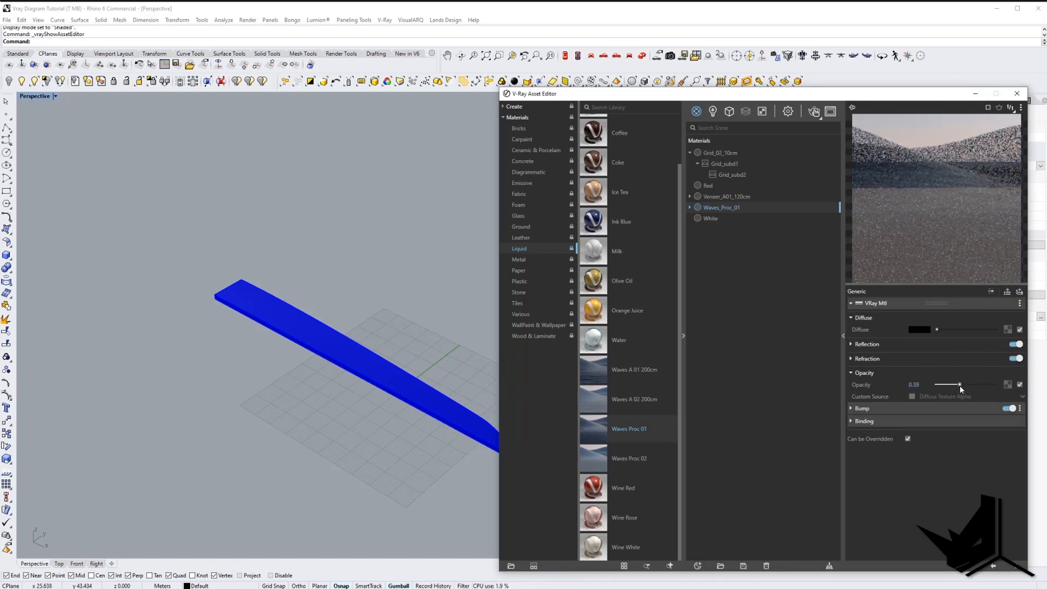
pyautogui.click(922, 330)
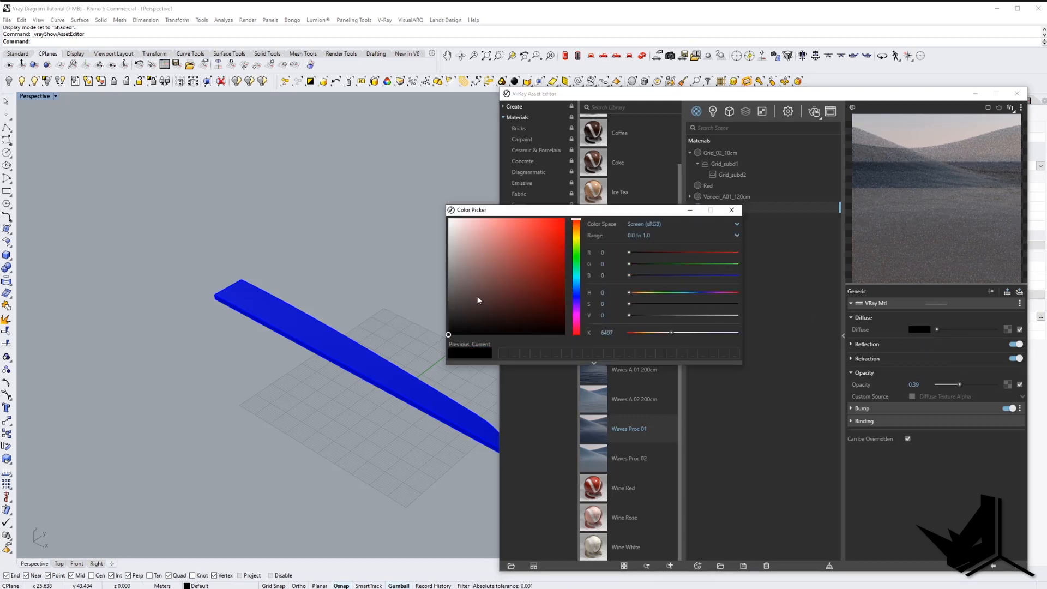
pyautogui.moveTo(477, 295); pyautogui.dragTo(449, 280)
pyautogui.click(576, 289)
pyautogui.click(522, 285)
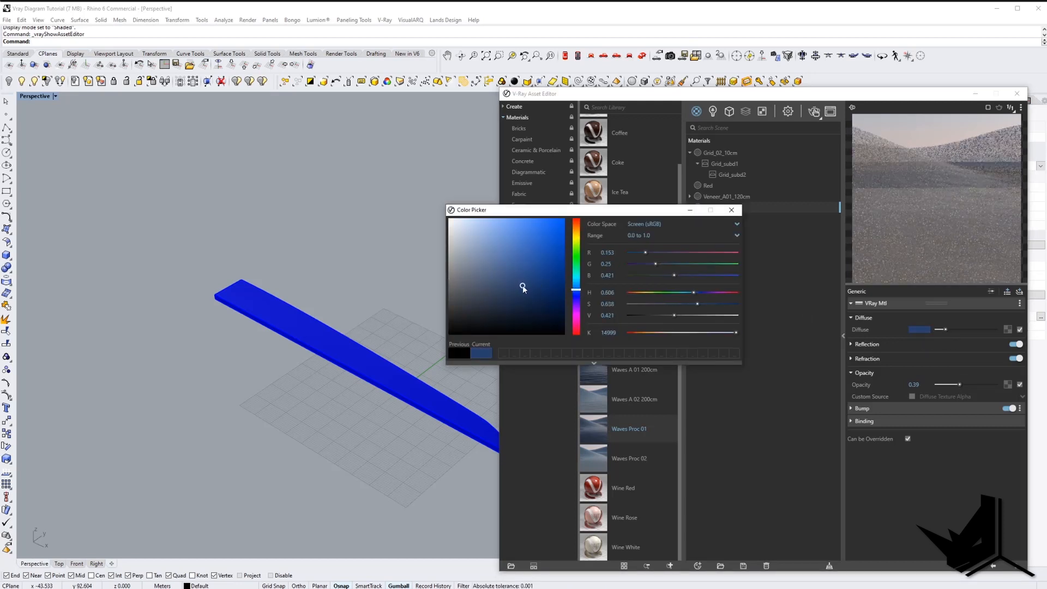
pyautogui.click(539, 295)
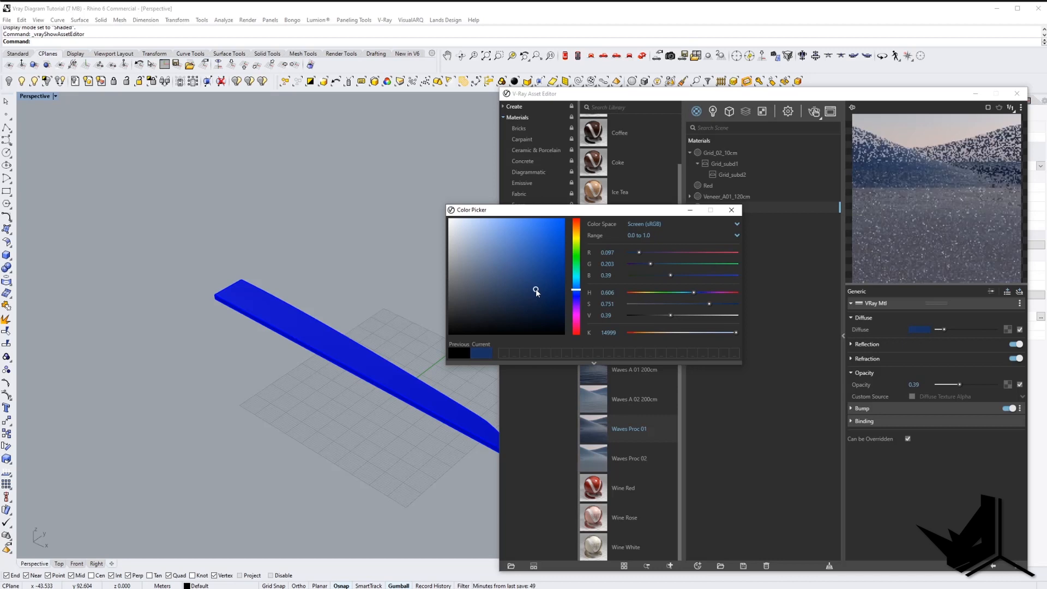
pyautogui.click(731, 210)
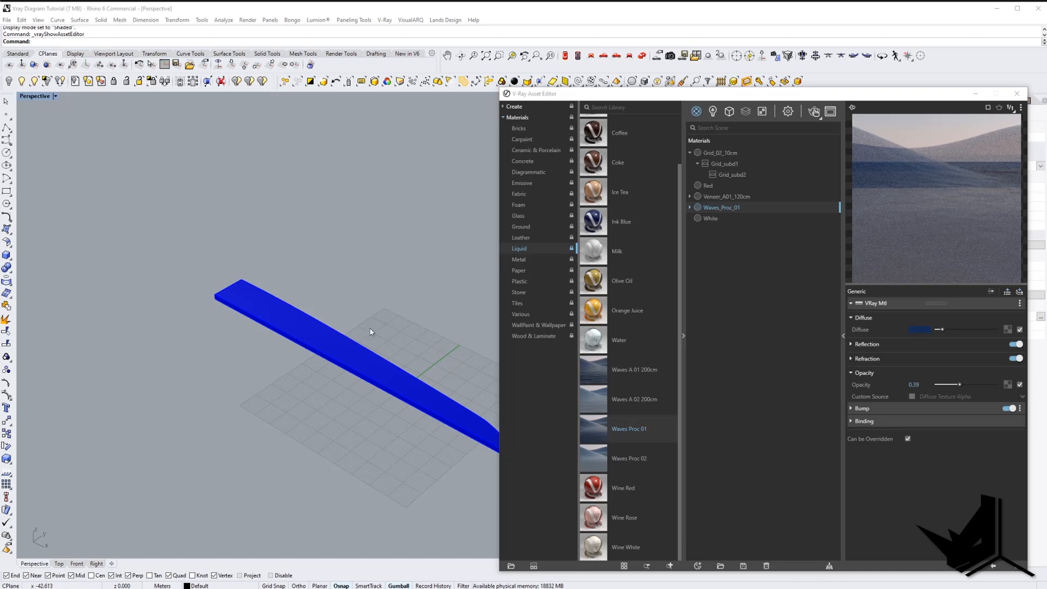
# Reapply the edited Waves_Proc_01 material to the lake solid.
pyautogui.click(345, 345)
pyautogui.rightClick(709, 207)
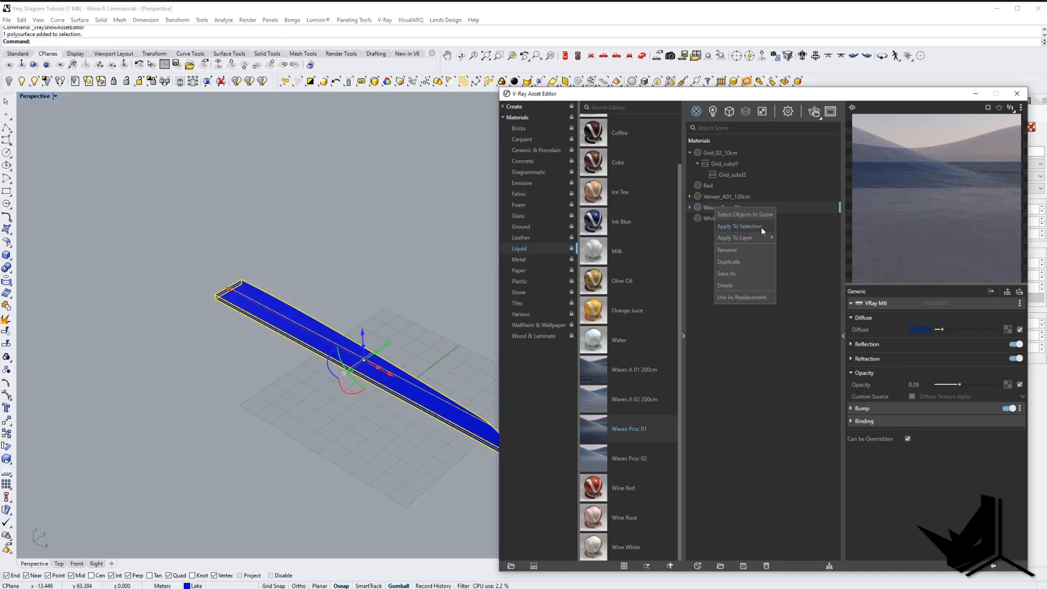
pyautogui.click(762, 227)
pyautogui.click(364, 243)
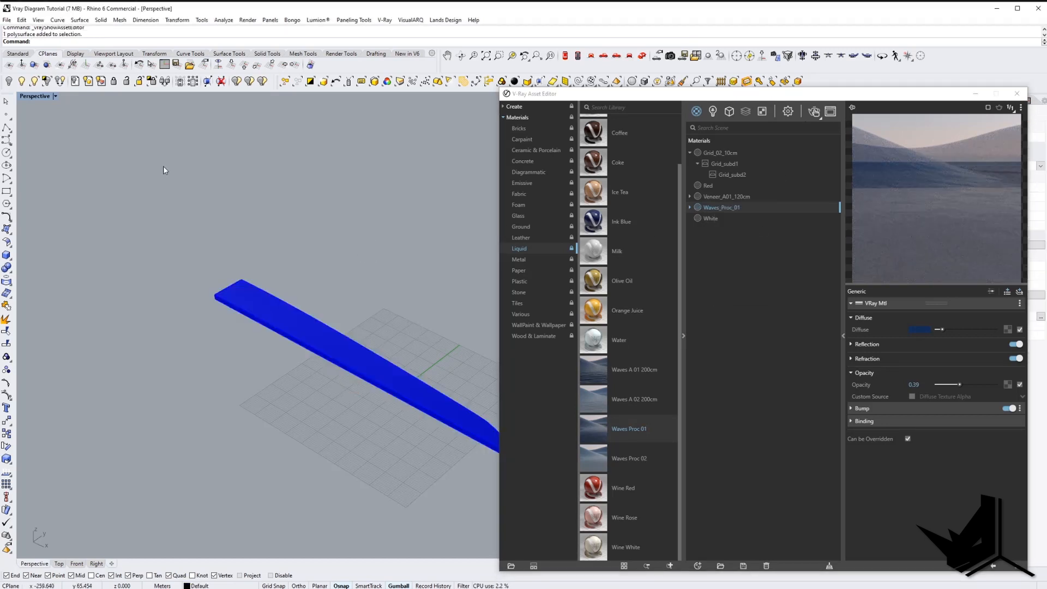
# Show all hidden objects and start a V-Ray render of the perspective view, with the frame buffer beside the asset editor.
pyautogui.click(22, 81)
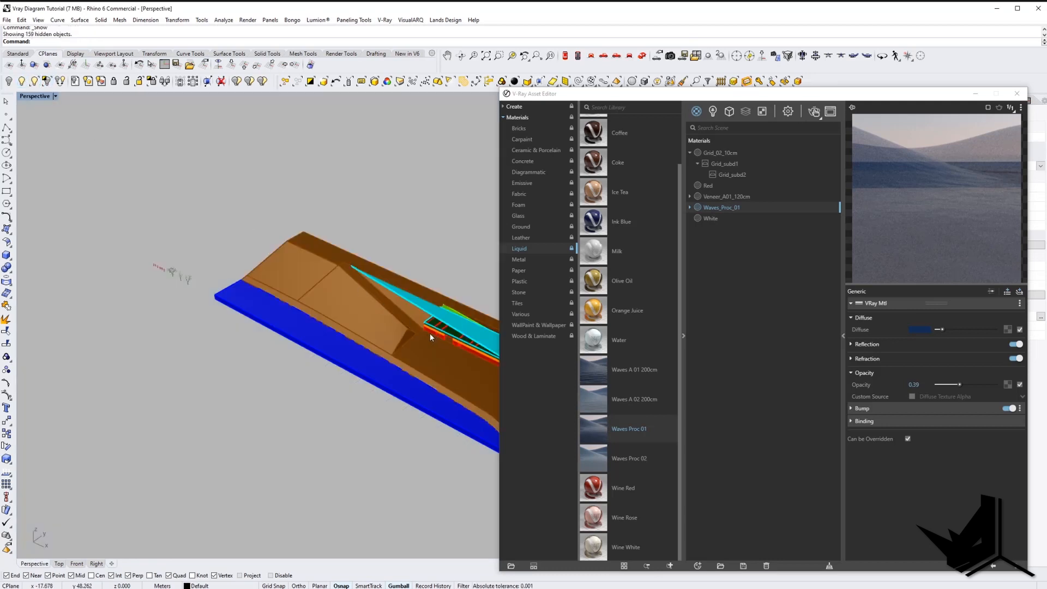
pyautogui.keyDown('shift'); pyautogui.moveTo(429, 337); pyautogui.dragTo(383, 289, button='right'); pyautogui.keyUp('shift')
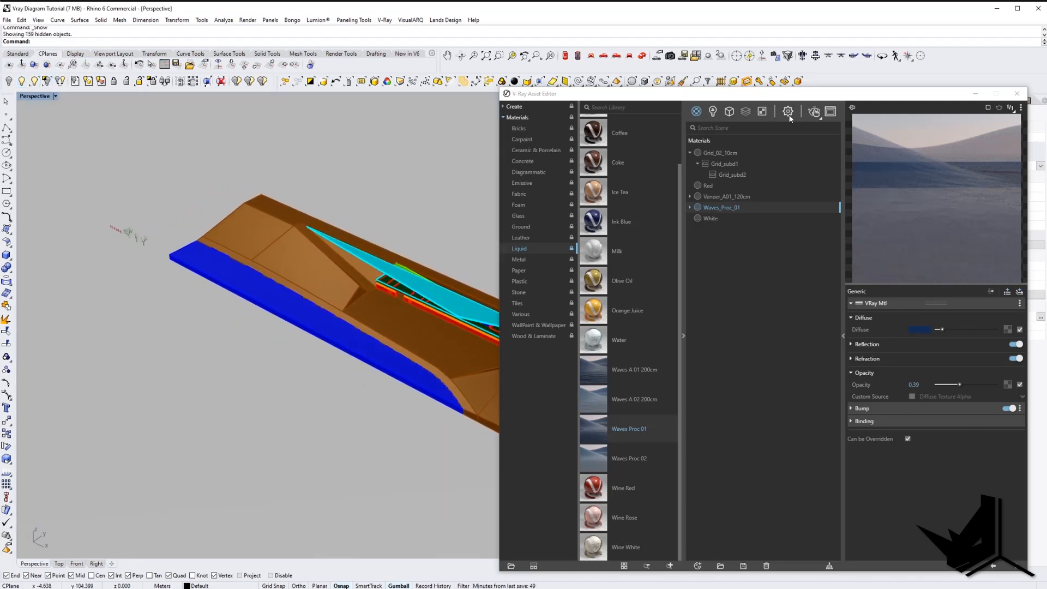
pyautogui.click(814, 112)
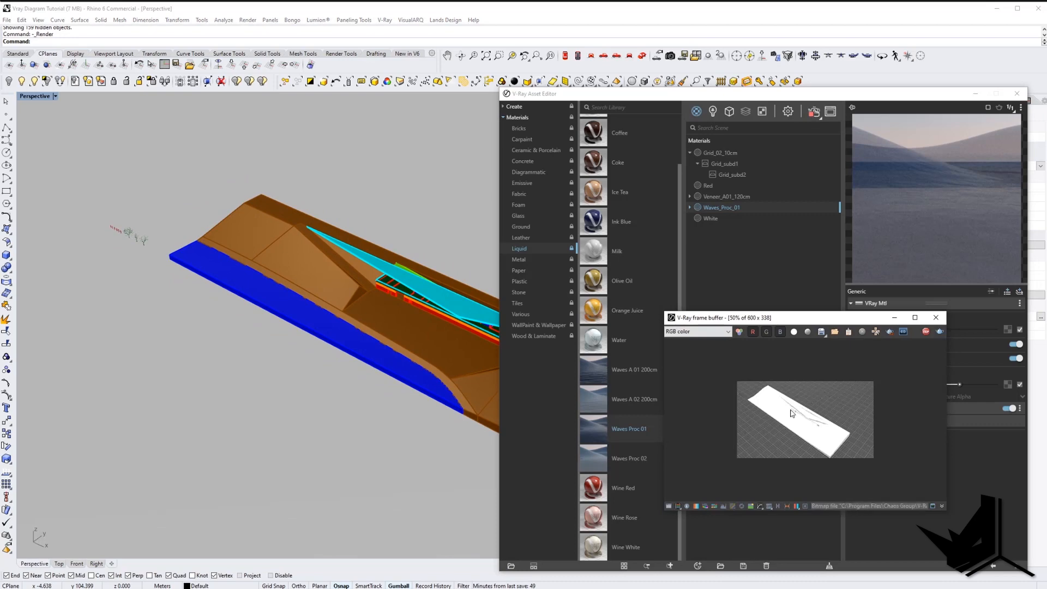
pyautogui.moveTo(808, 319); pyautogui.dragTo(374, 230)
# Examine the water, veneer terrain, white building and red people and trees up close in the rendered image.
pyautogui.scroll(1, 374, 345)
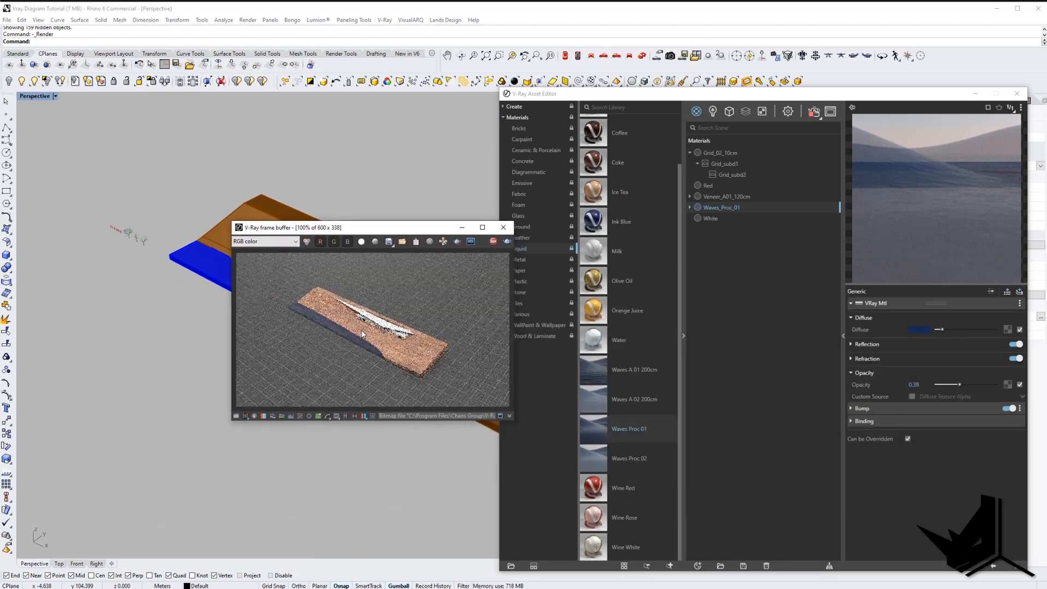
pyautogui.scroll(2, 375, 349)
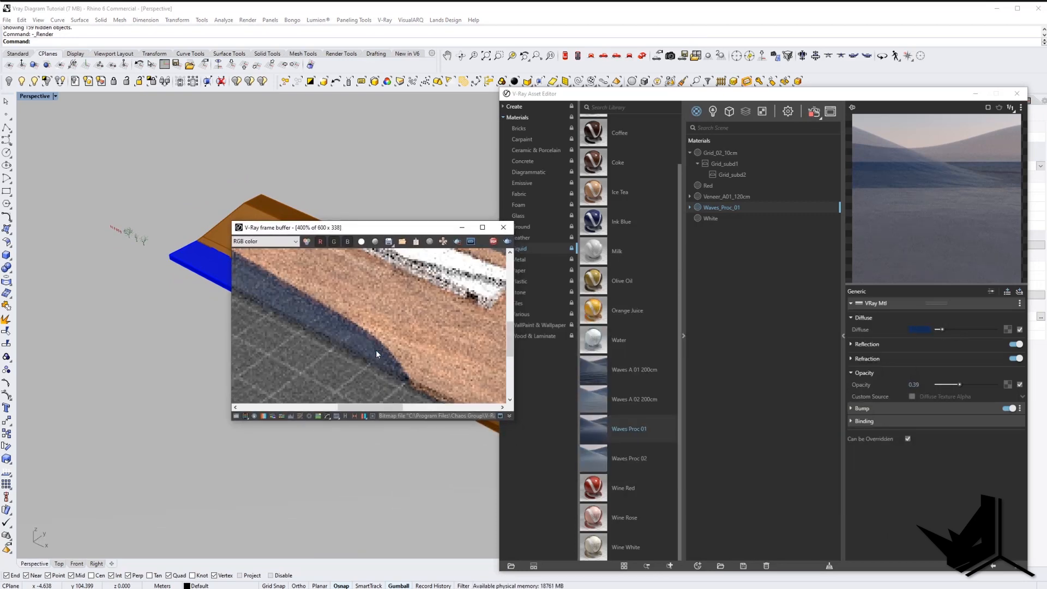
pyautogui.scroll(-1, 375, 349)
pyautogui.scroll(-1, 395, 336)
pyautogui.scroll(1, 395, 336)
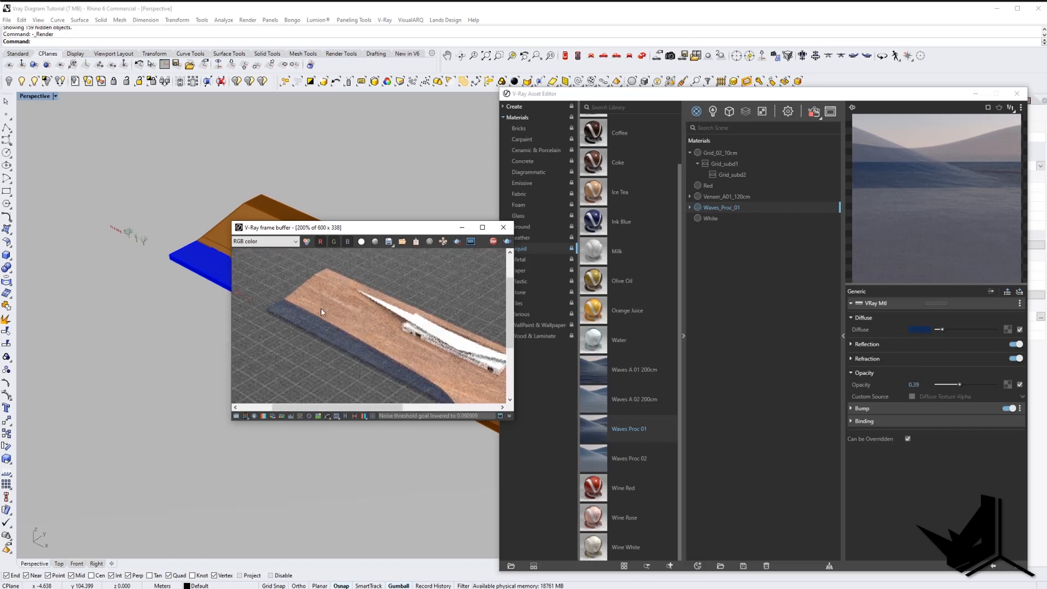
pyautogui.scroll(-1, 364, 327)
pyautogui.scroll(2, 283, 297)
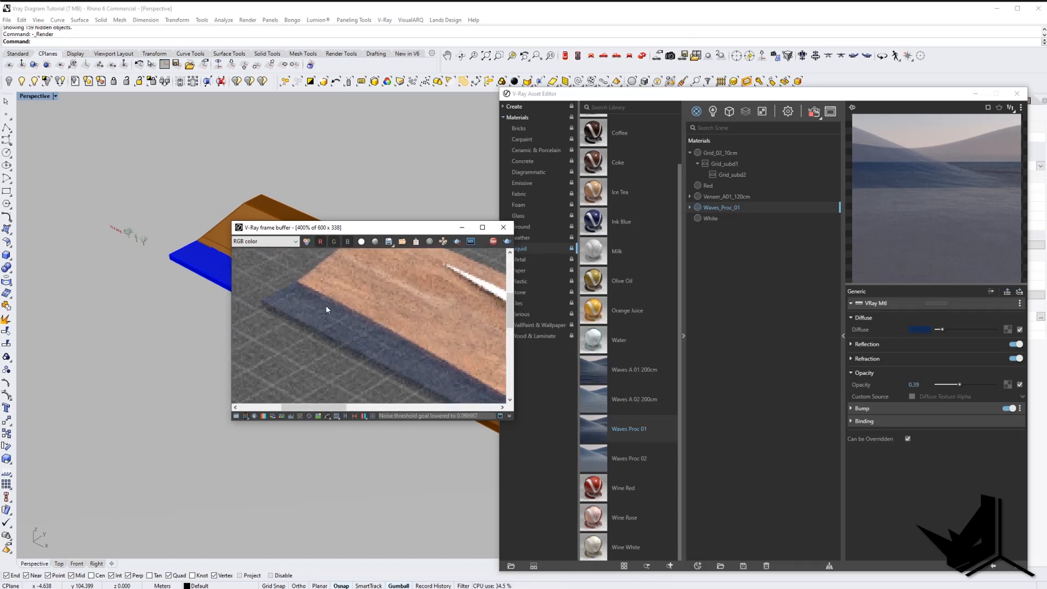
pyautogui.scroll(-2, 366, 339)
pyautogui.scroll(2, 297, 309)
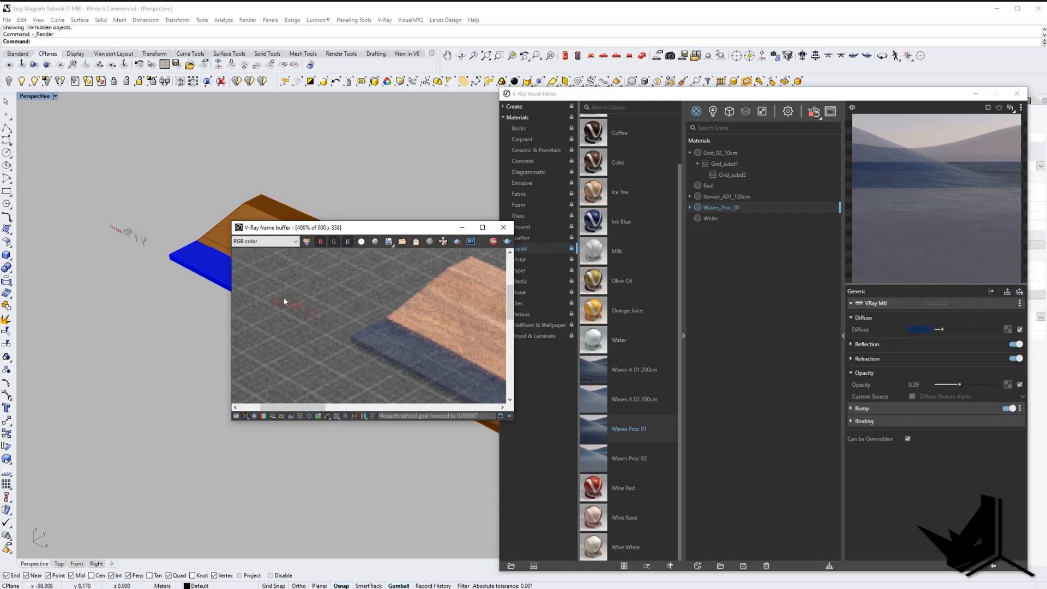
pyautogui.scroll(-2, 287, 300)
pyautogui.scroll(1, 374, 347)
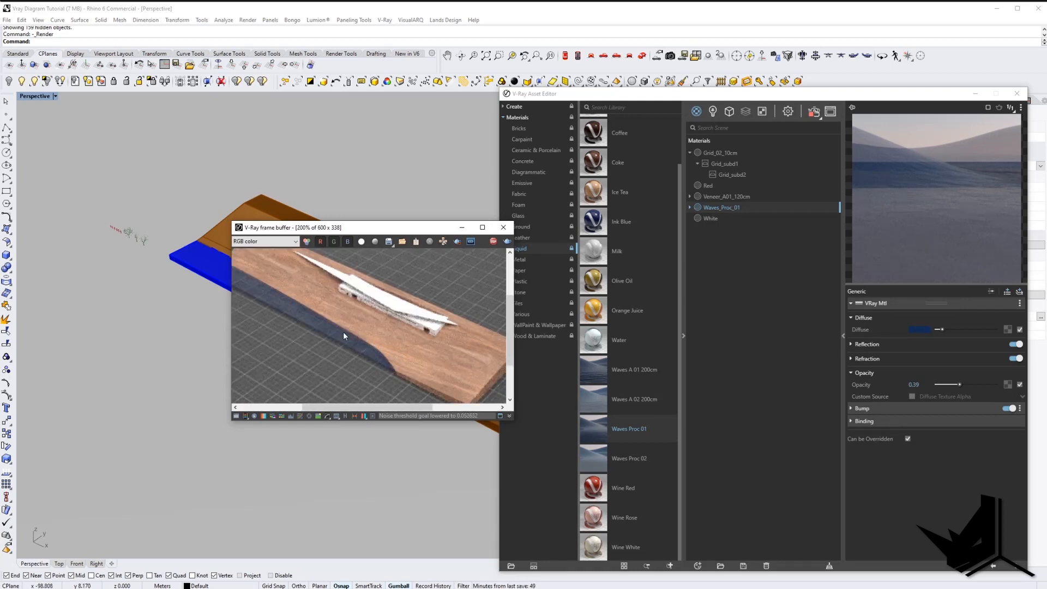
# Compare the render with the reference image vray diagram 1.jpg and lighten the Veneer_A01_120cm material's diffuse bitmap with a dark grey colour offset.
pyautogui.scroll(-1, 343, 336)
pyautogui.scroll(1, 375, 335)
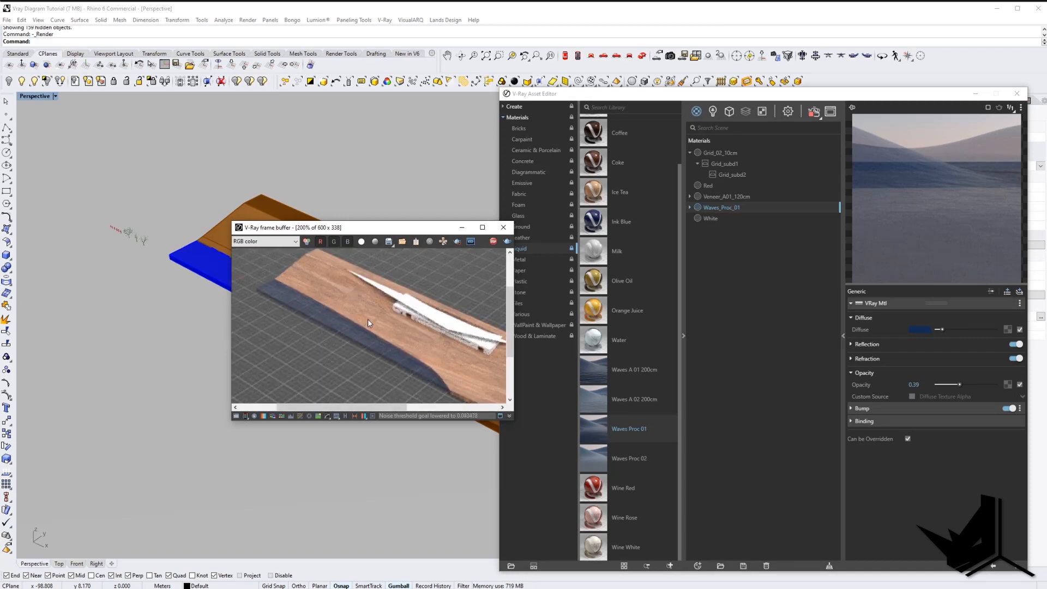
pyautogui.scroll(-1, 368, 318)
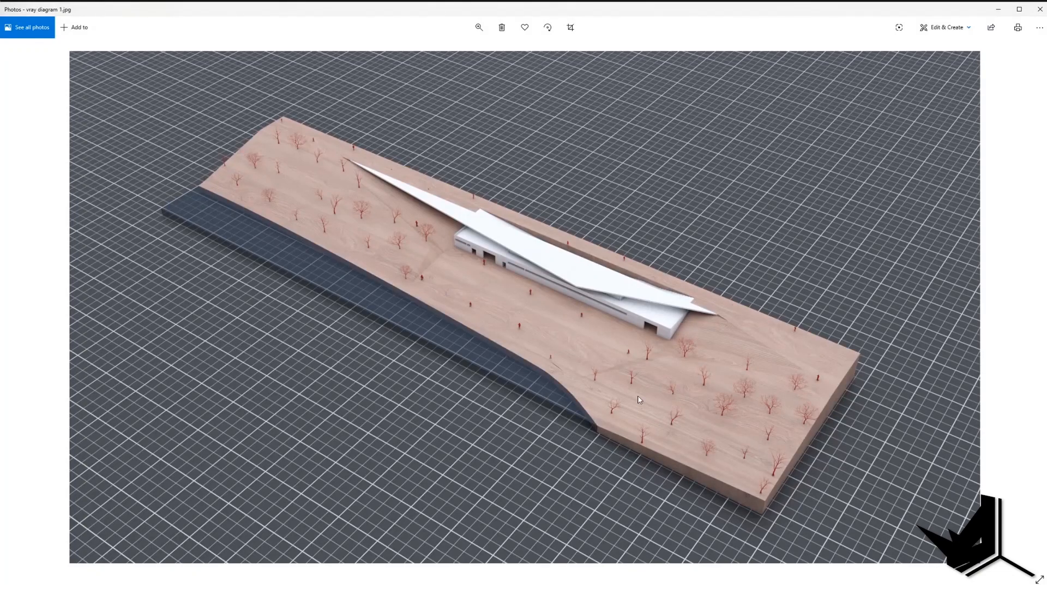
pyautogui.click(997, 9)
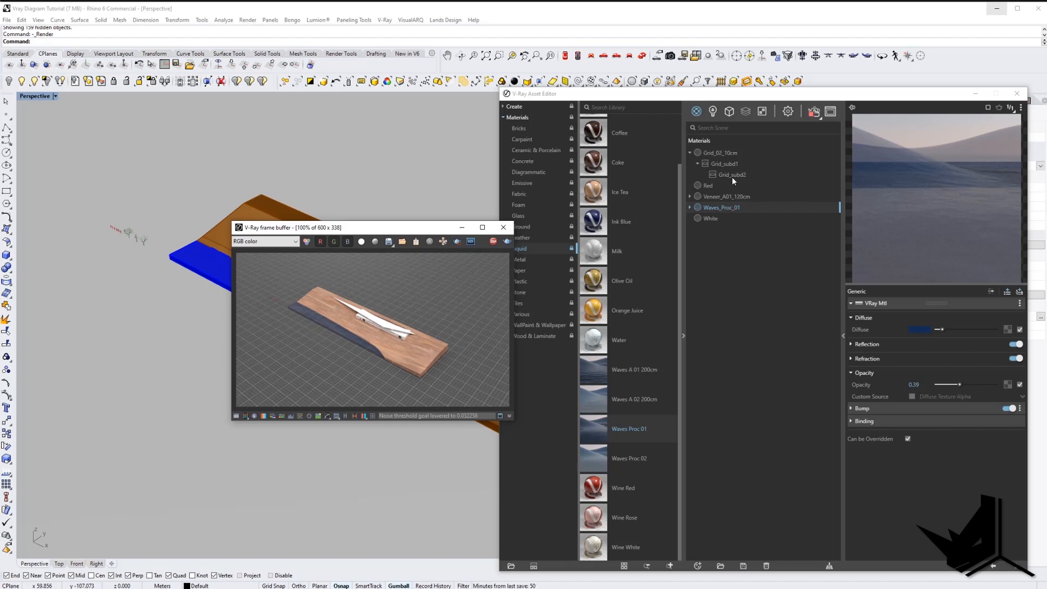
pyautogui.click(718, 196)
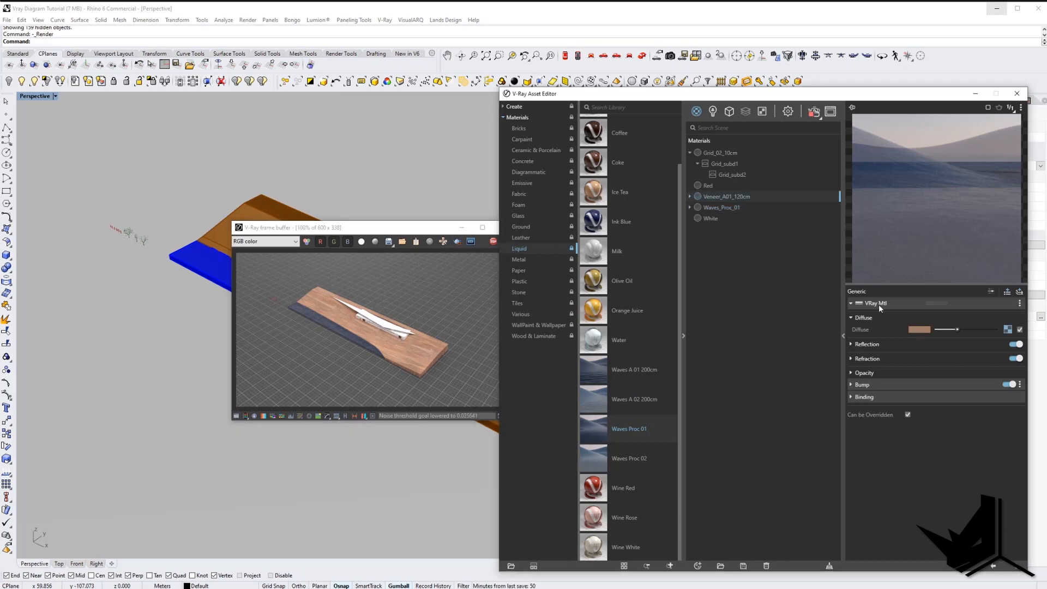
pyautogui.click(1007, 329)
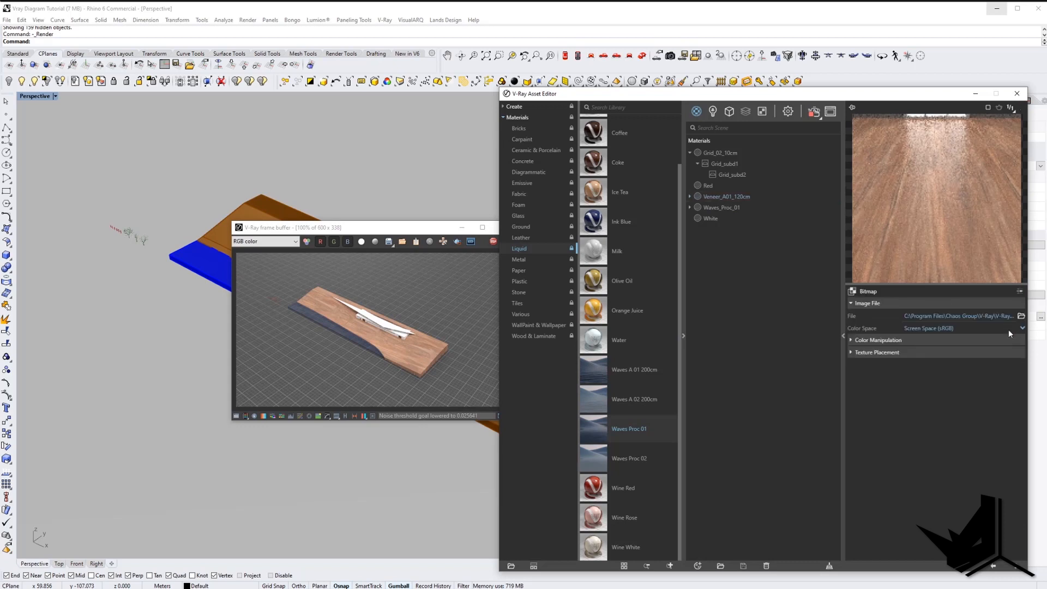
pyautogui.click(879, 340)
pyautogui.moveTo(933, 400); pyautogui.dragTo(941, 401)
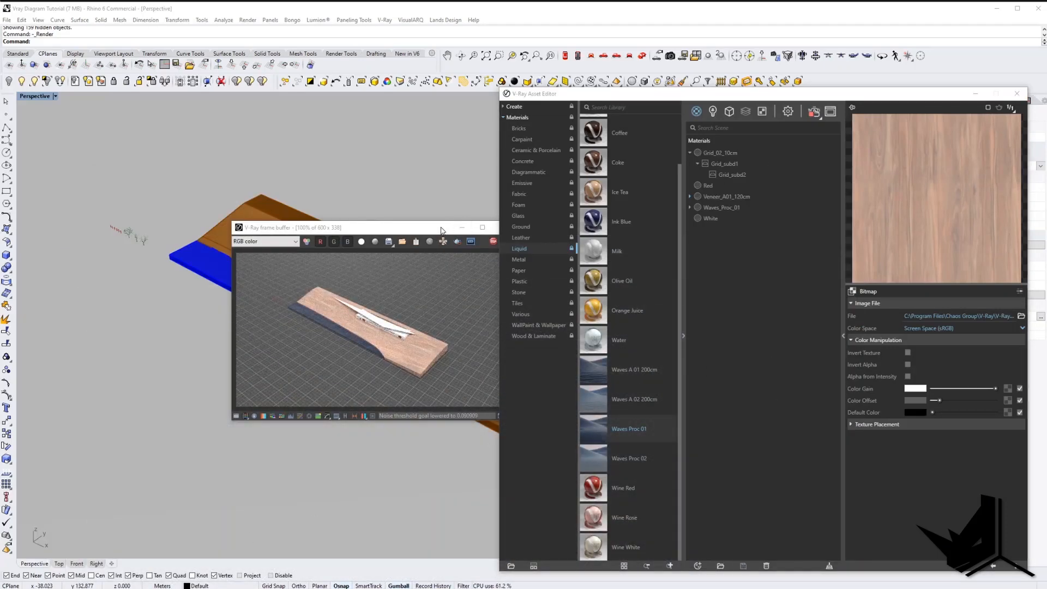
# Examine the lightened veneer terrain up close in the rendered image and close the frame buffer.
pyautogui.moveTo(442, 230); pyautogui.dragTo(357, 234)
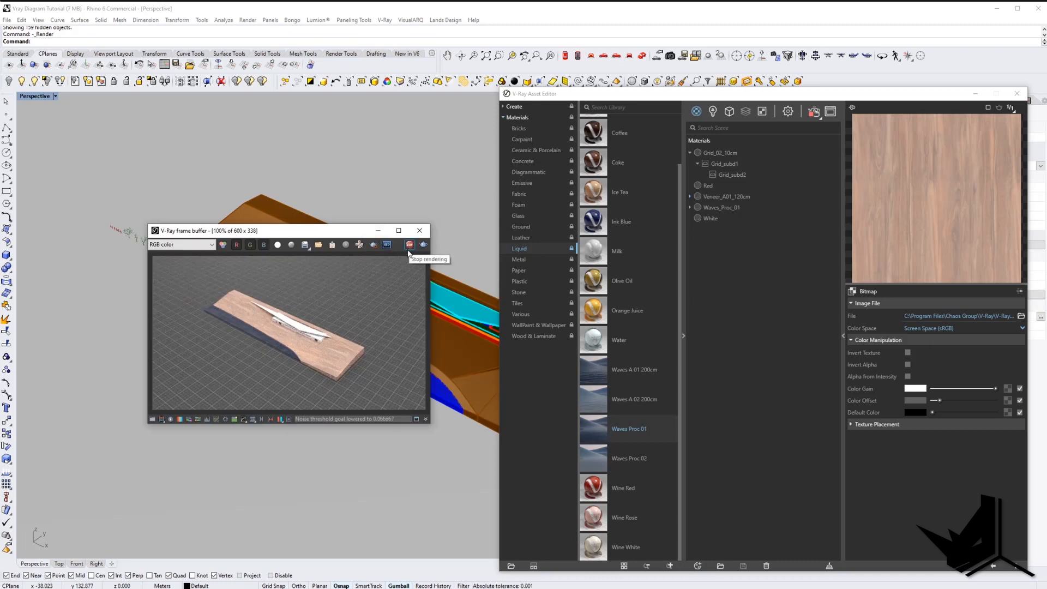
pyautogui.scroll(1, 342, 312)
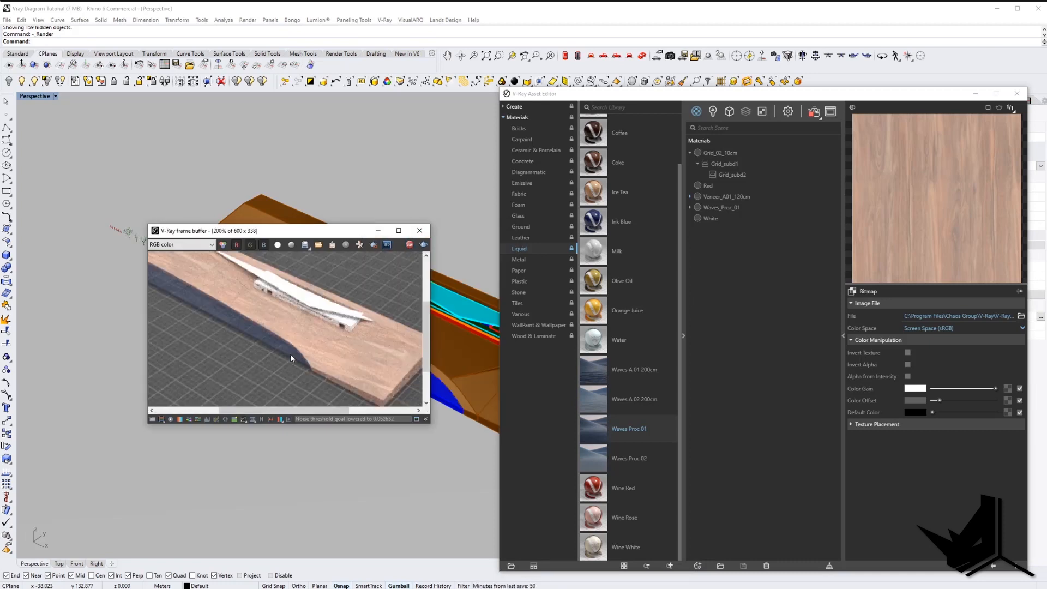
pyautogui.scroll(-1, 364, 332)
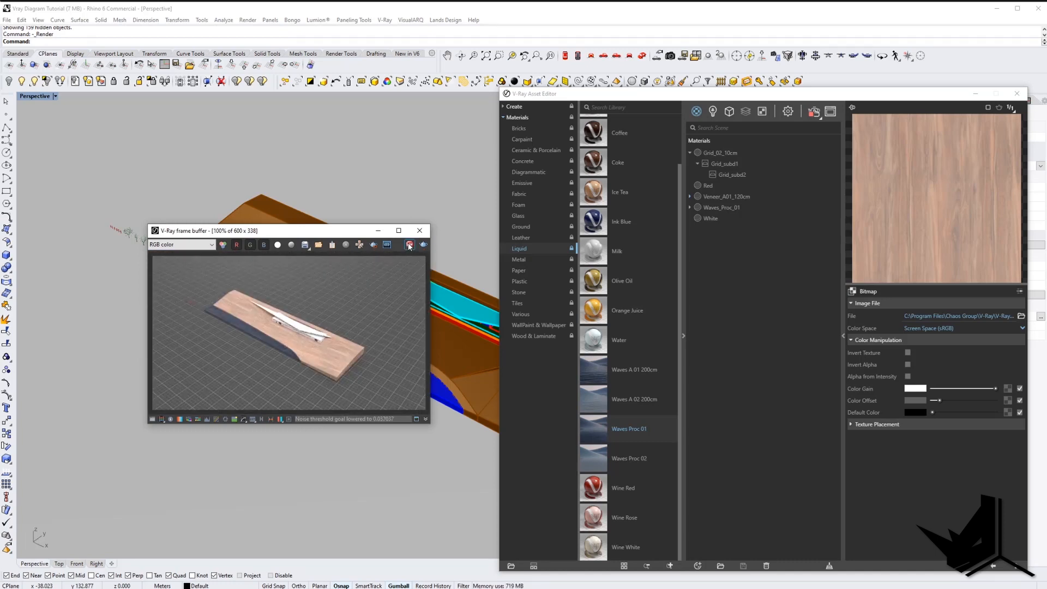
pyautogui.click(419, 230)
# Place a V-Ray dome light in the perspective view using the HDR image lythwood_field_4k.
pyautogui.moveTo(874, 98); pyautogui.dragTo(493, 66)
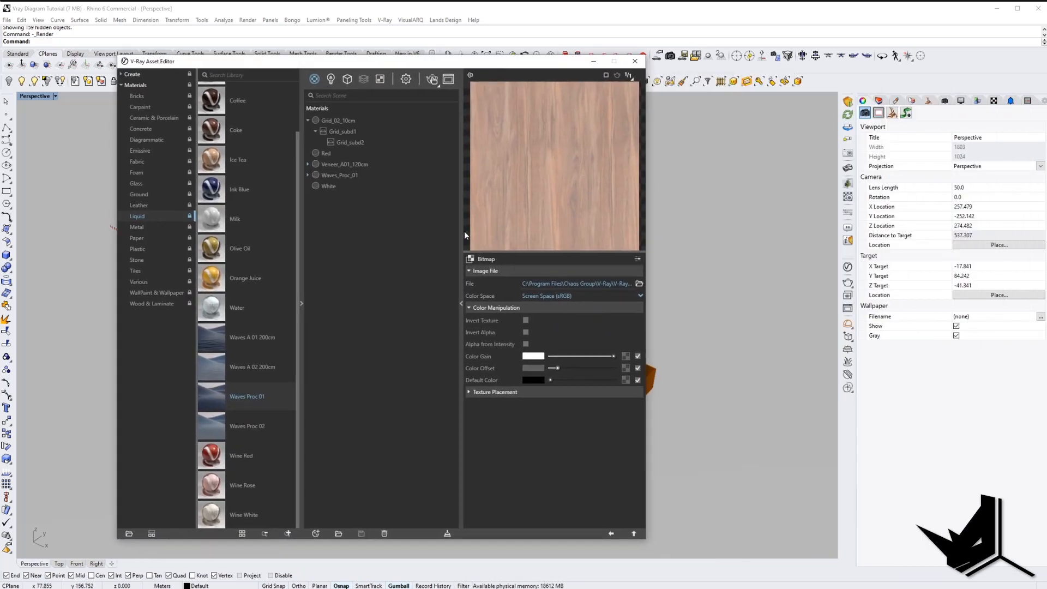
pyautogui.click(848, 324)
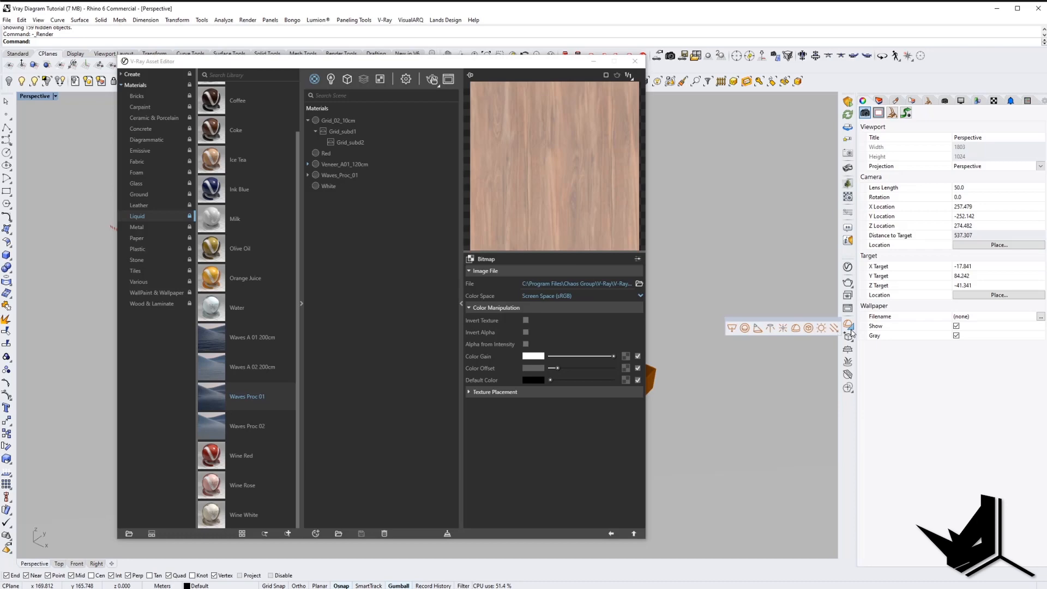
pyautogui.click(808, 329)
pyautogui.scroll(3, 785, 354)
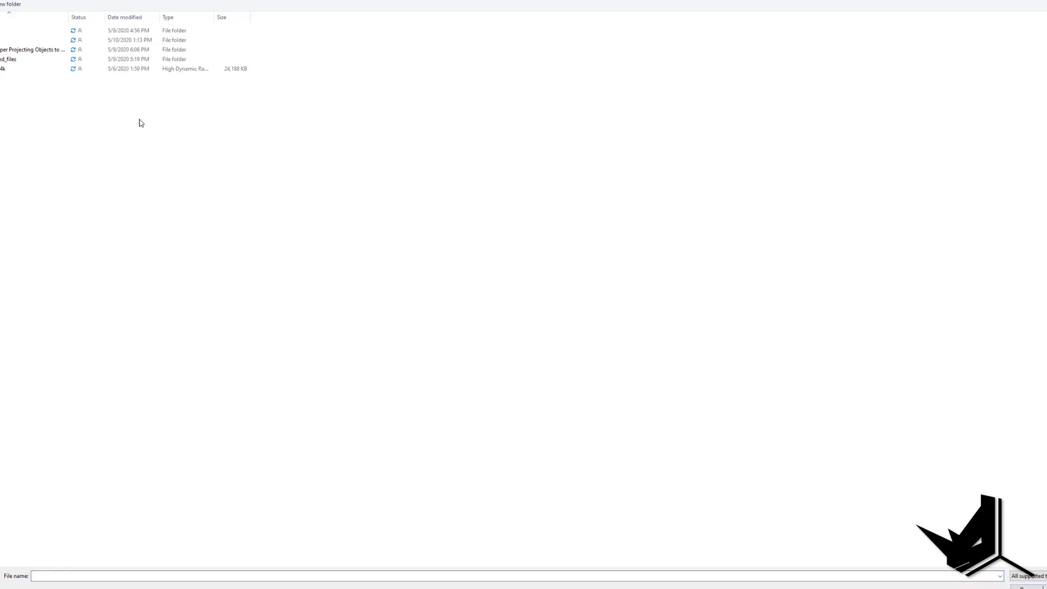
pyautogui.click(33, 69)
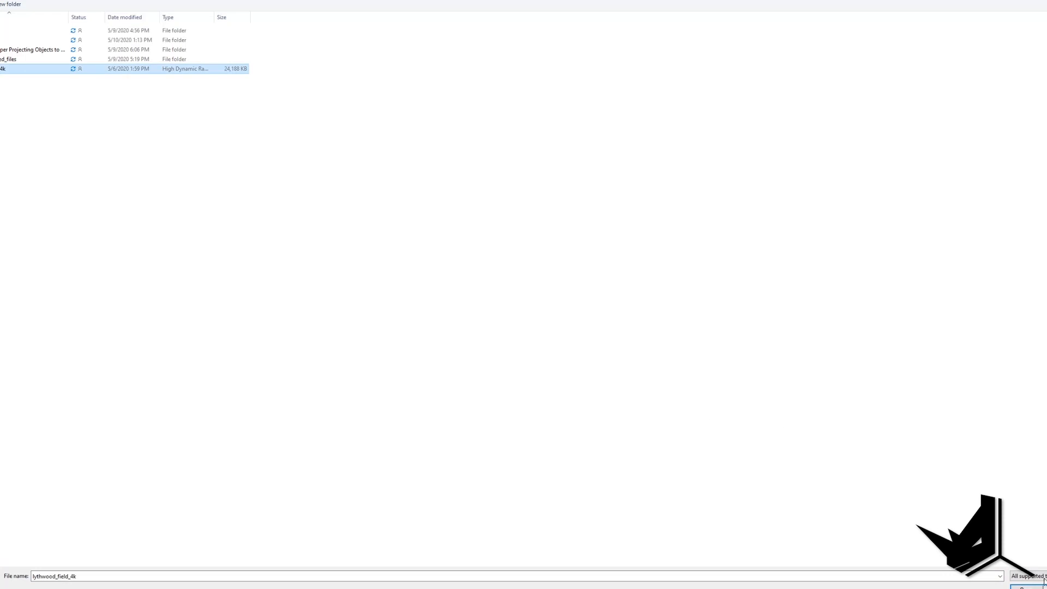
pyautogui.click(1038, 586)
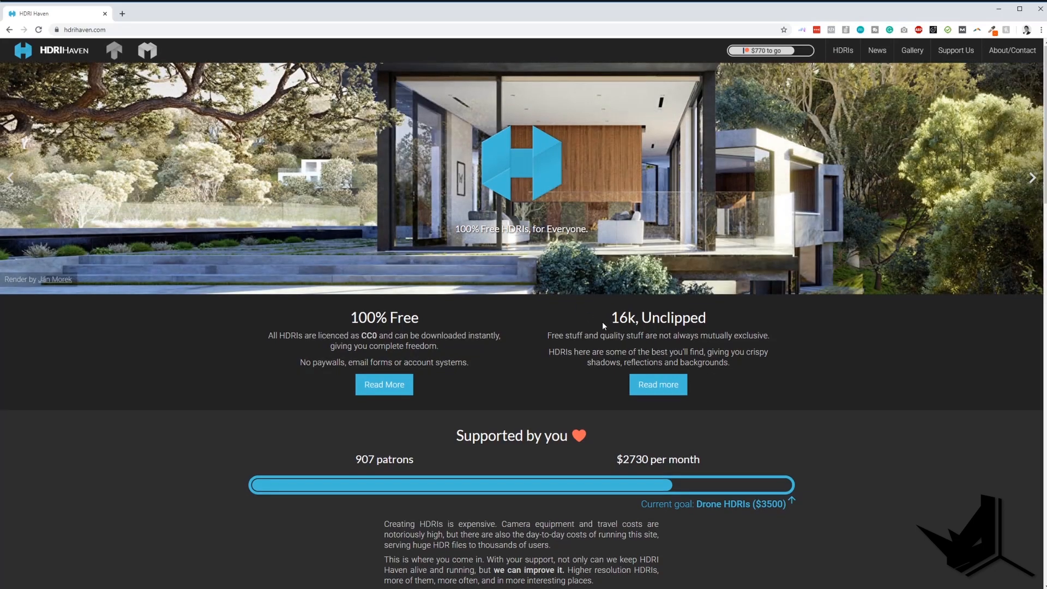
# Browse the free environment images on HDRI Haven, especially the Overcast category, and compare the lighting with the reference render.
pyautogui.scroll(-5, 602, 323)
pyautogui.scroll(-5, 600, 322)
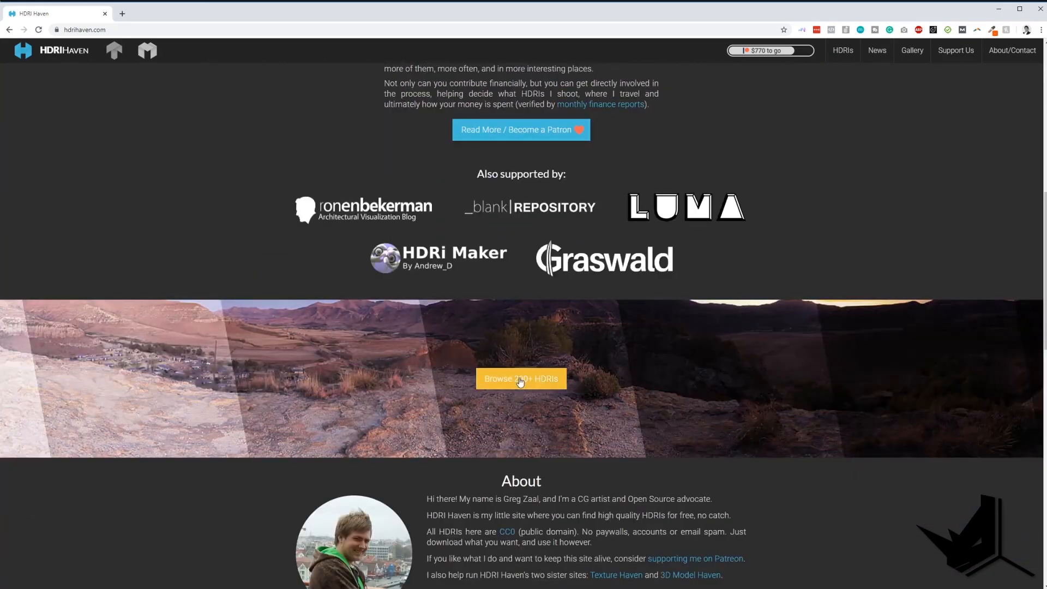
pyautogui.click(521, 380)
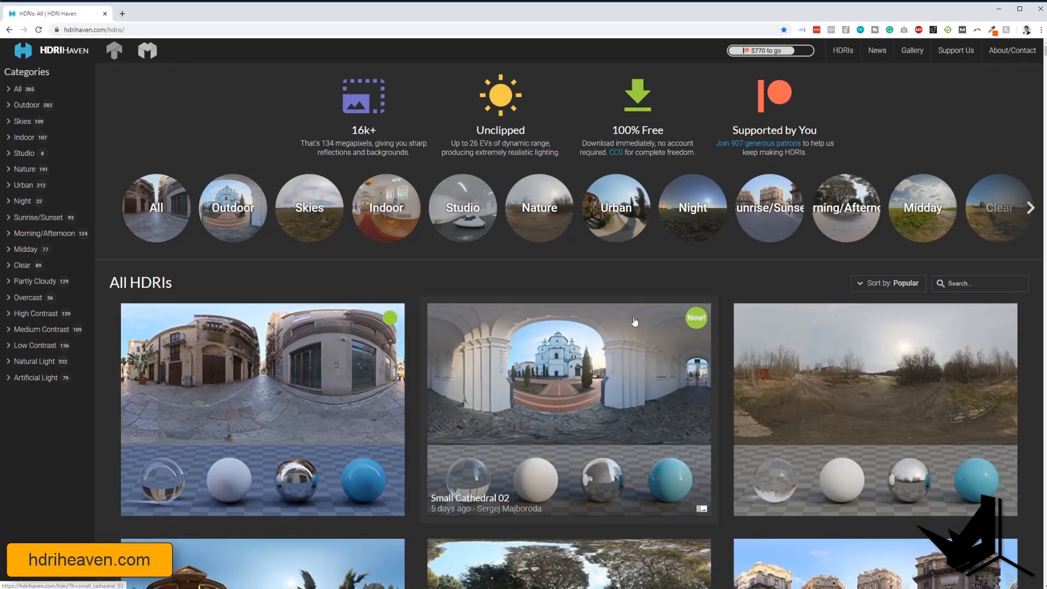
pyautogui.scroll(-1, 633, 324)
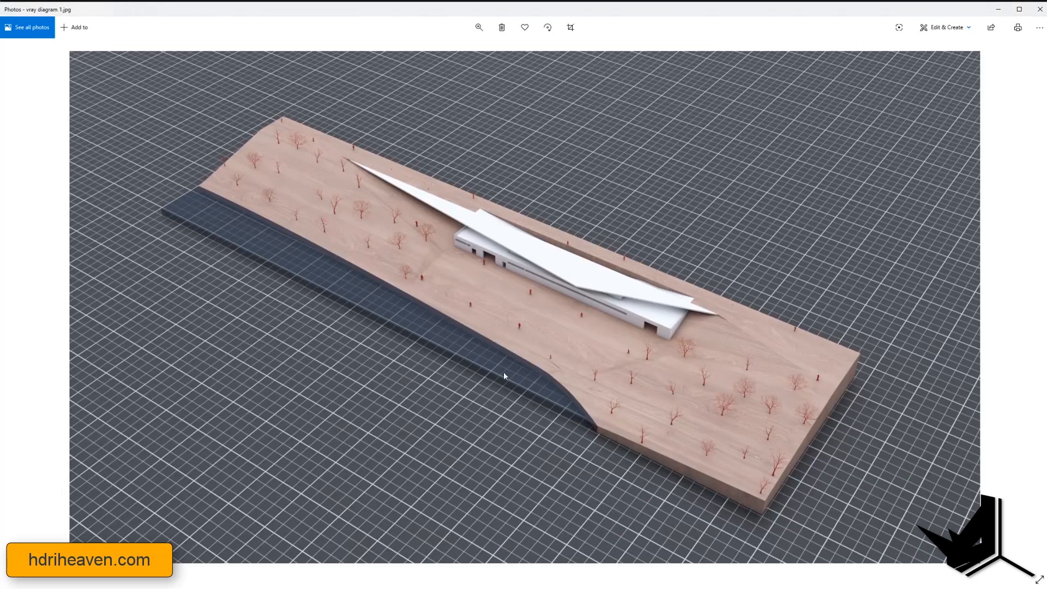
pyautogui.click(999, 9)
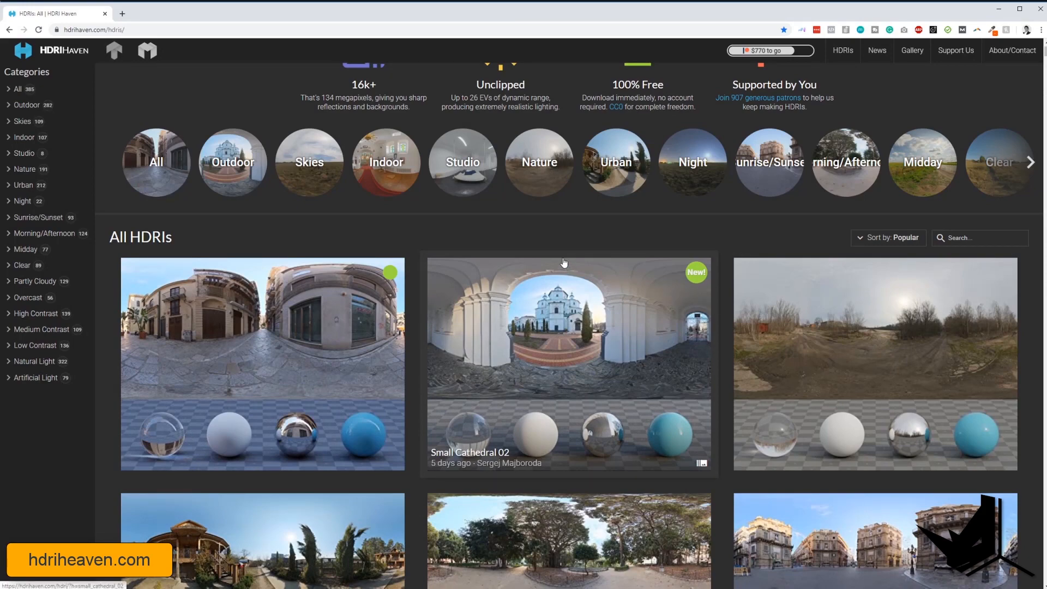
pyautogui.scroll(-1, 608, 237)
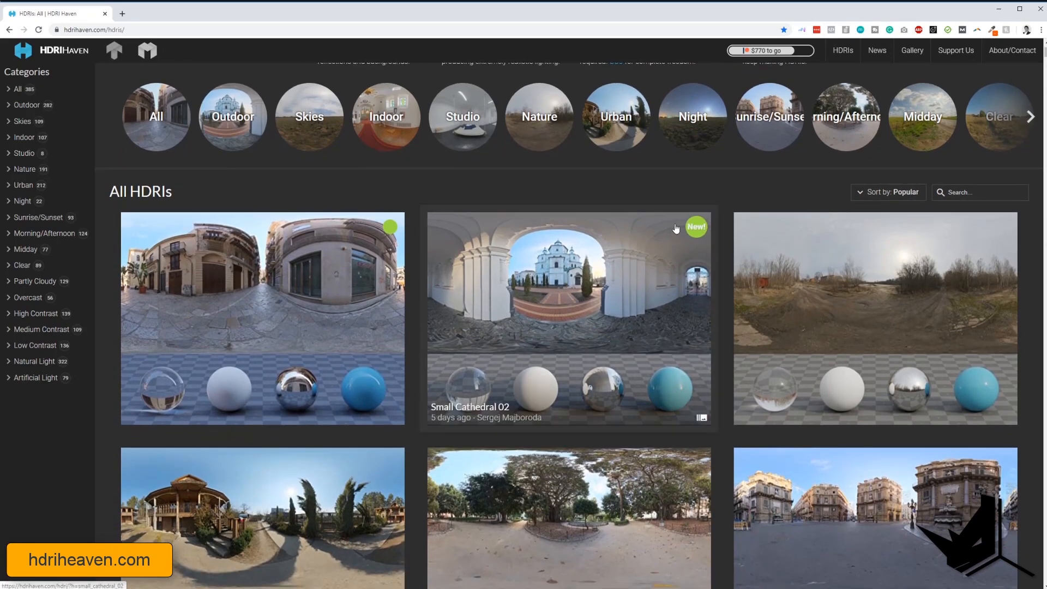
pyautogui.scroll(-5, 498, 346)
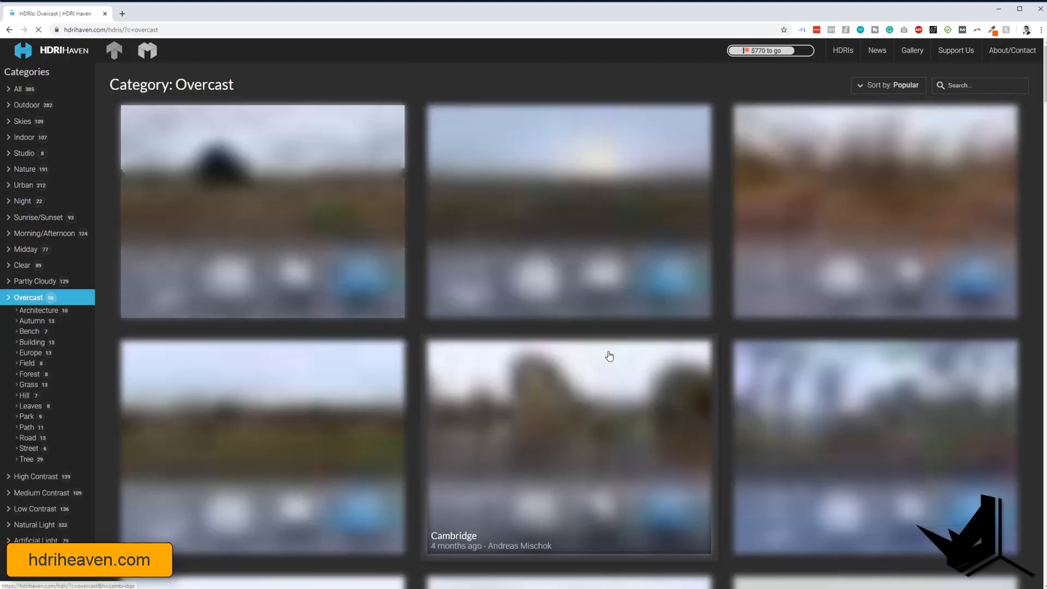
pyautogui.scroll(-6, 684, 344)
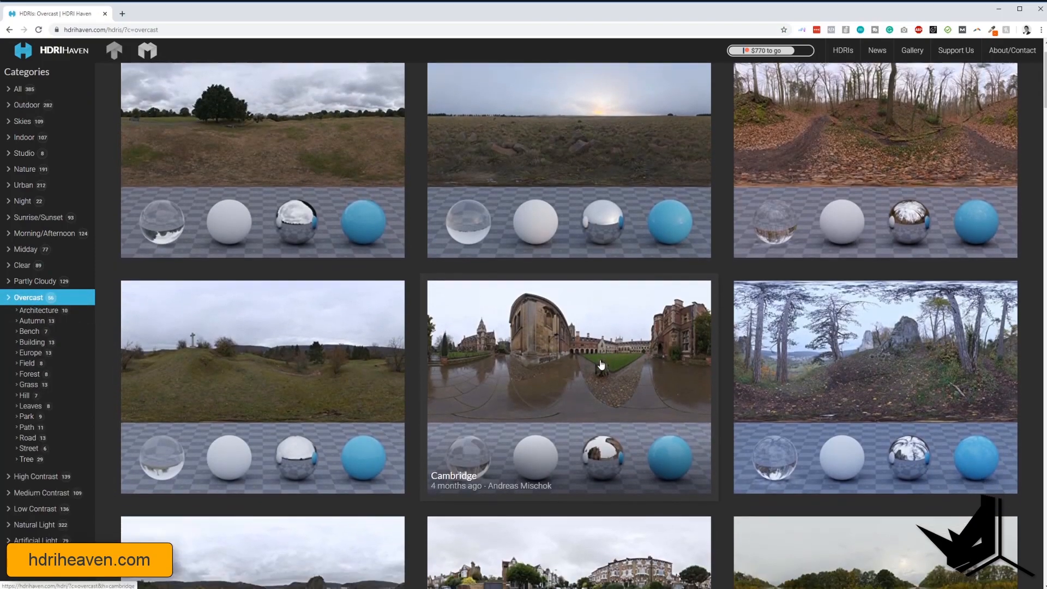
pyautogui.scroll(-4, 702, 361)
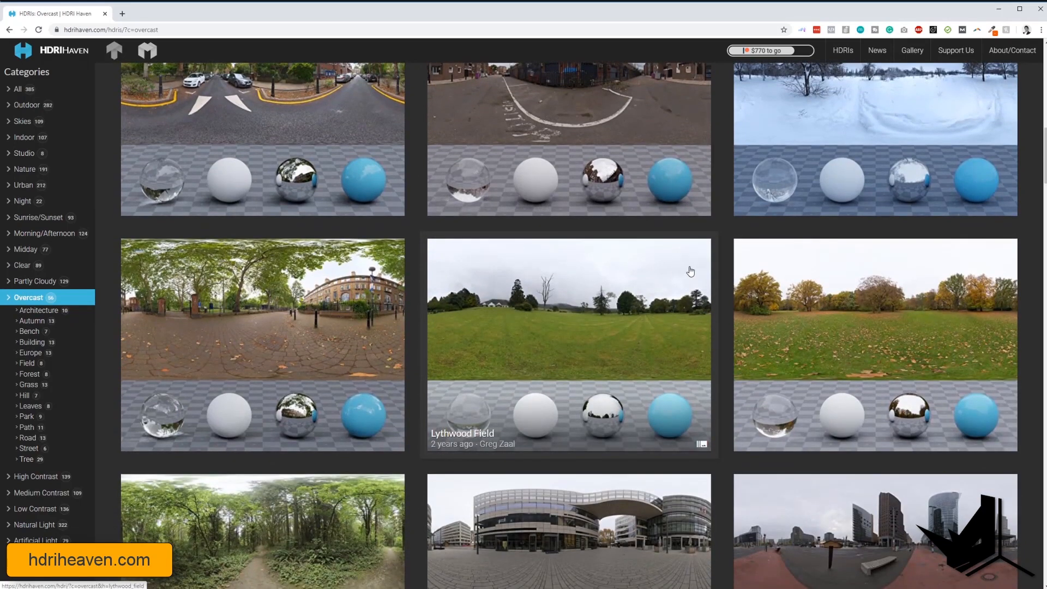
pyautogui.scroll(-8, 681, 323)
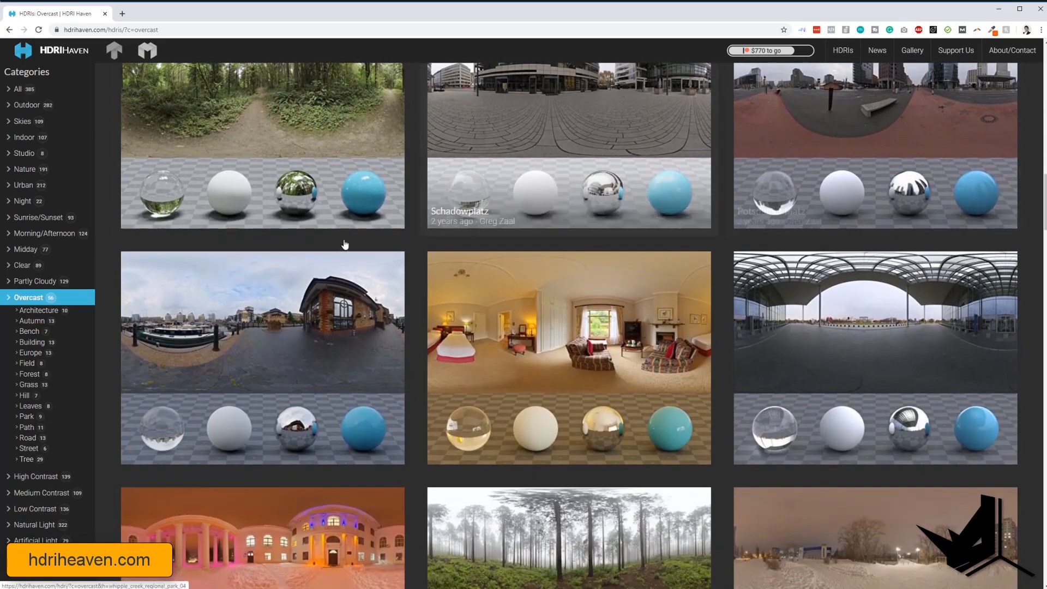
pyautogui.scroll(20, 582, 350)
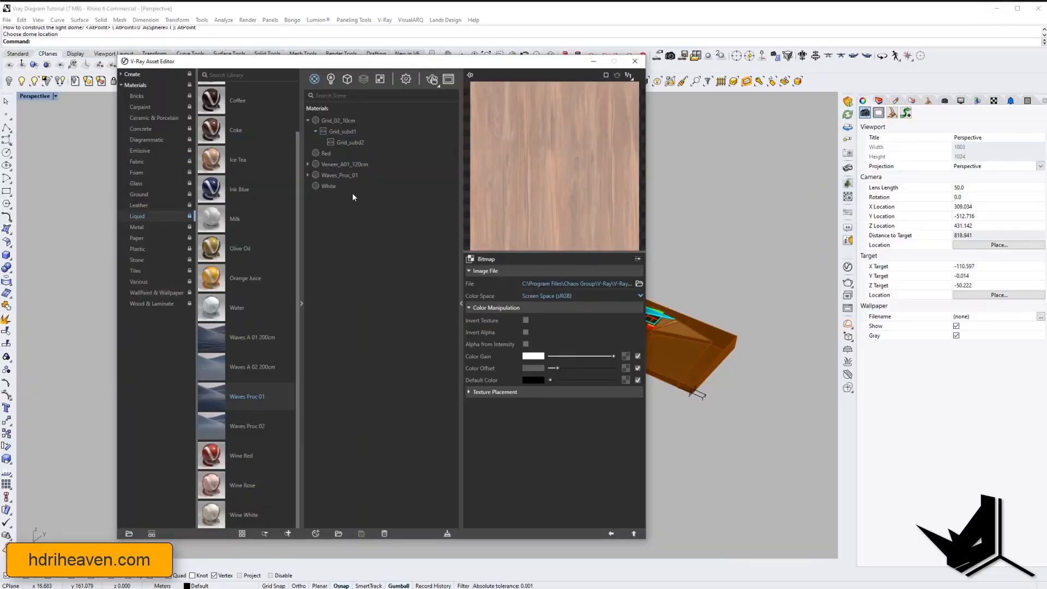
# Review the dome light's HDR bitmap and its parameters in the asset editor.
pyautogui.click(331, 81)
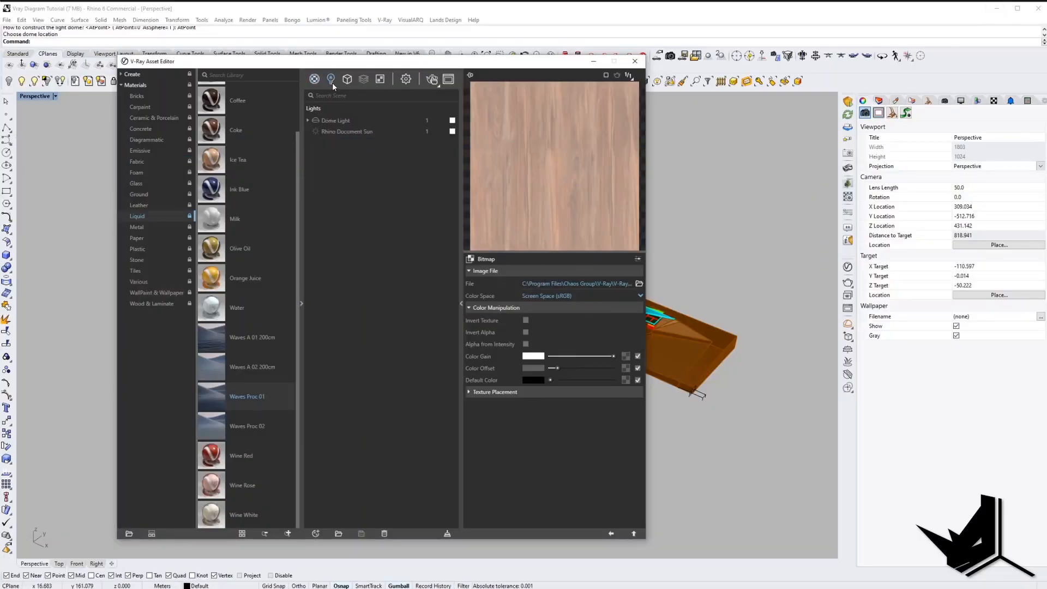
pyautogui.click(341, 120)
pyautogui.click(626, 284)
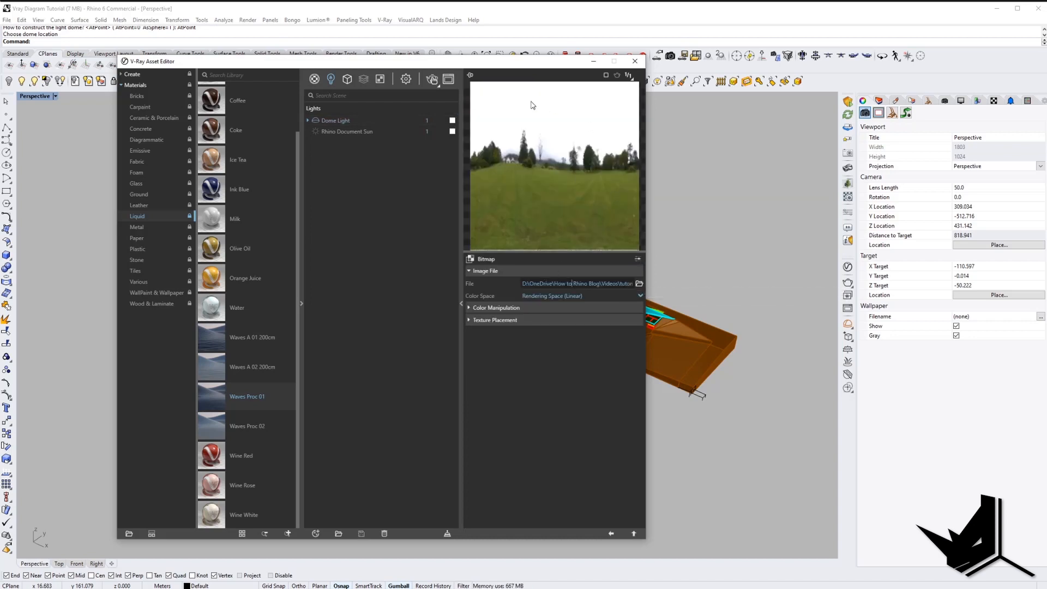
pyautogui.click(336, 122)
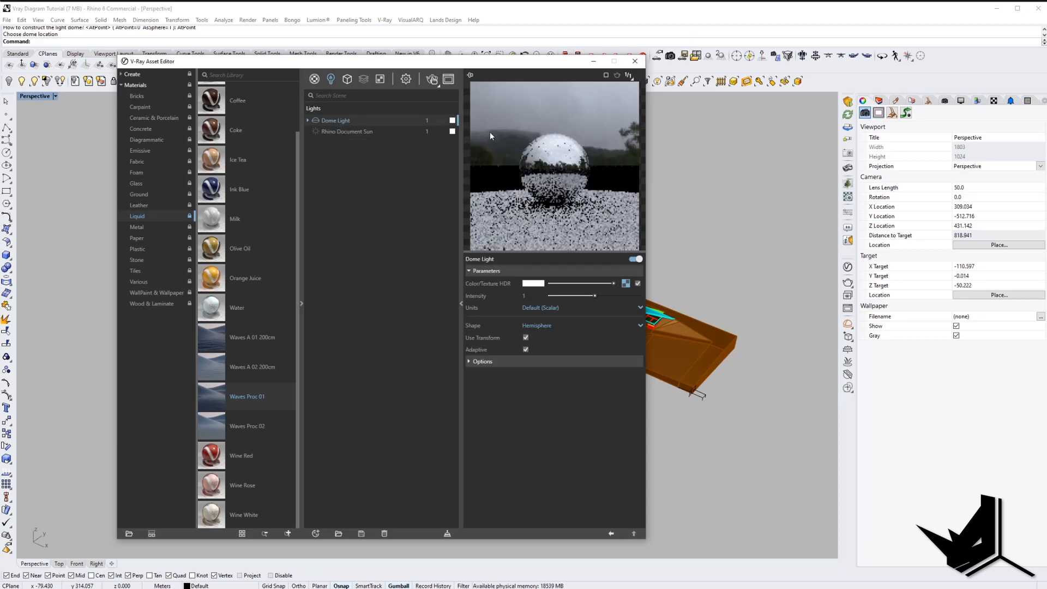
# Start a V-Ray render with the dome light and frame the perspective camera closer to the site model.
pyautogui.moveTo(517, 61); pyautogui.dragTo(425, 66)
pyautogui.click(339, 84)
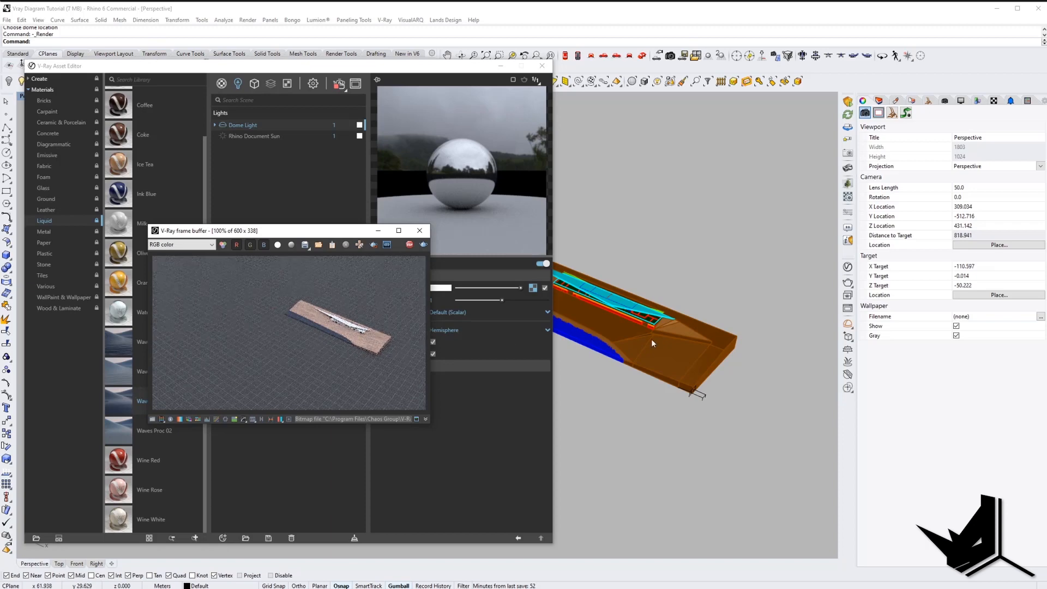
pyautogui.scroll(5, 652, 341)
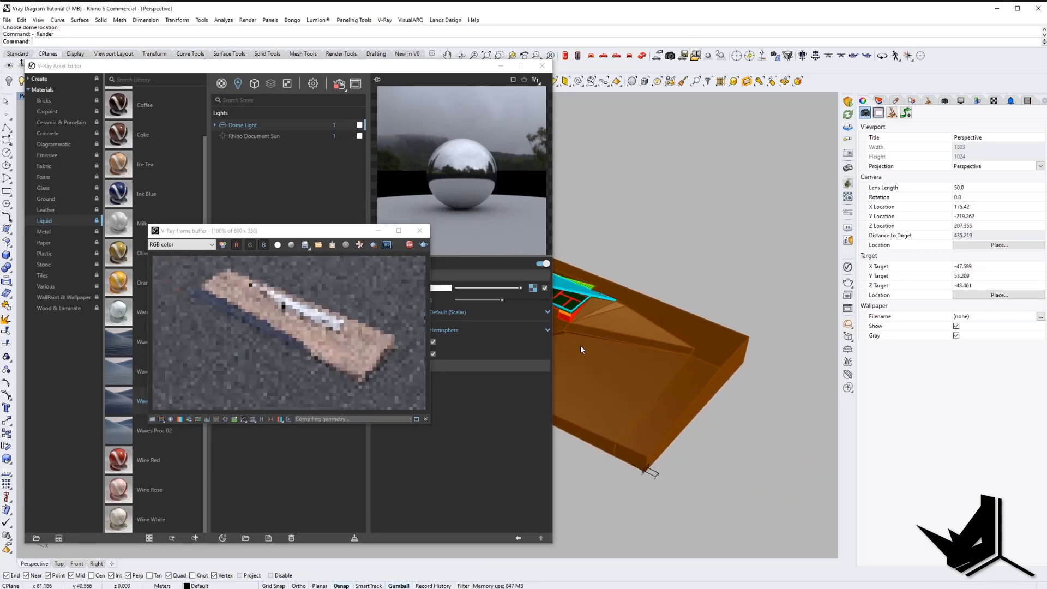
pyautogui.scroll(3, 612, 329)
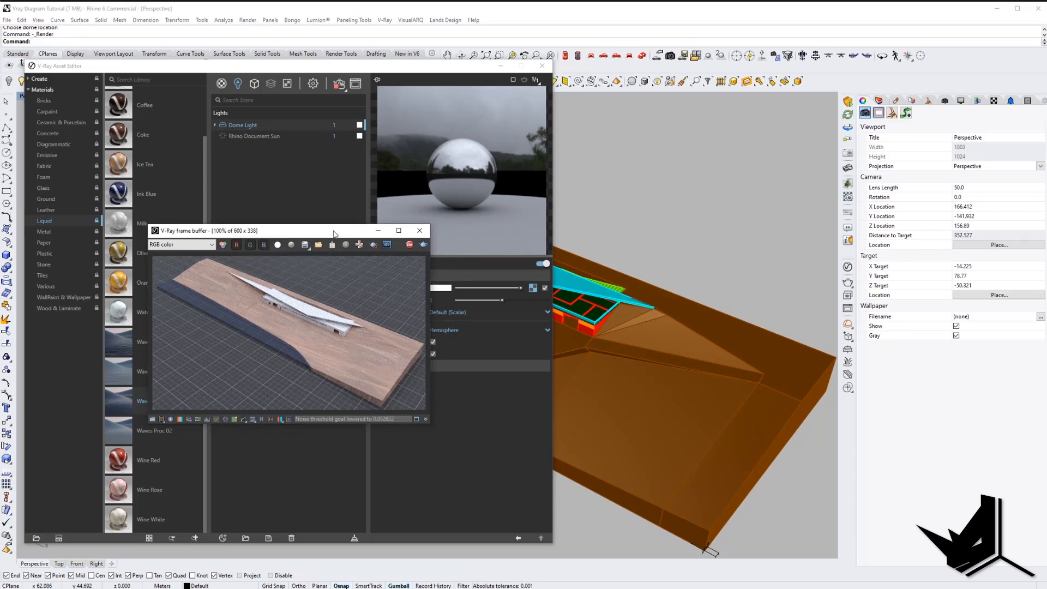
# Set the dome light's intensity to 1.2 and bring the frame buffer back to the front to check the brighter render.
pyautogui.moveTo(335, 233); pyautogui.dragTo(270, 318)
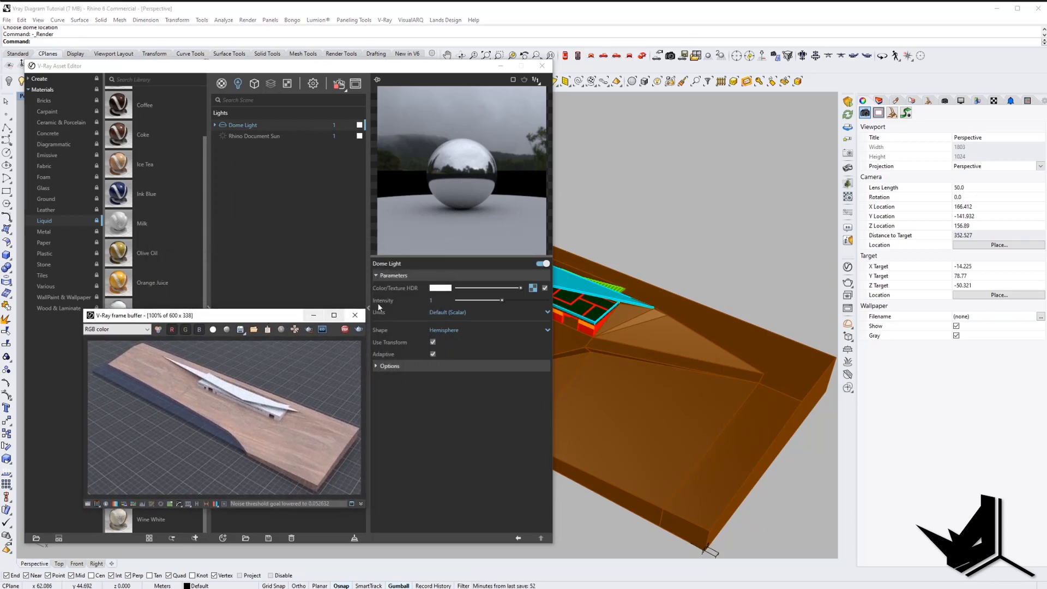
pyautogui.click(430, 300)
pyautogui.write('1.2')
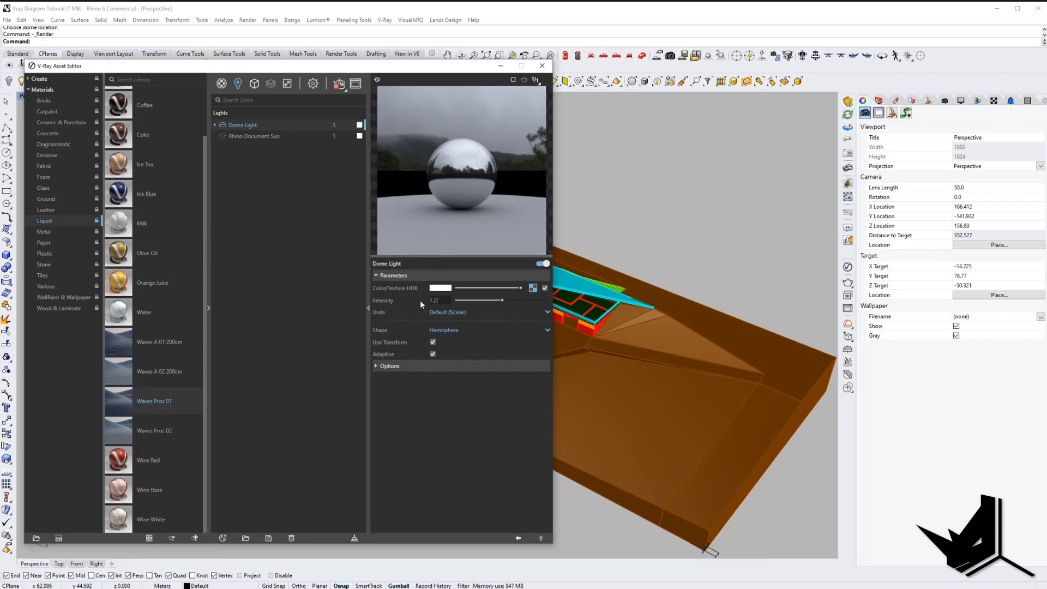
pyautogui.press('Return')
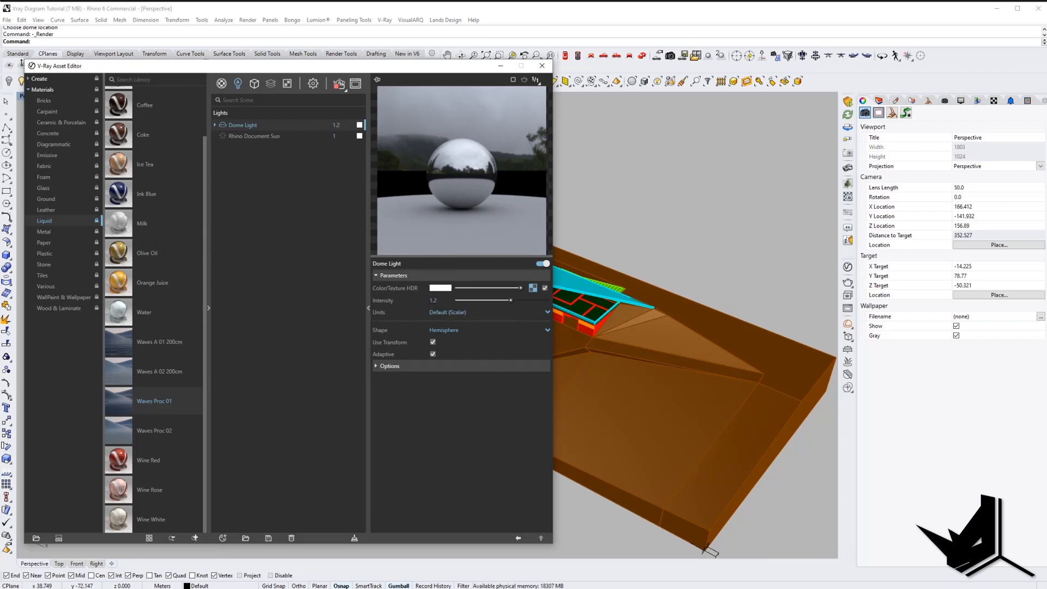
pyautogui.moveTo(153, 587)
pyautogui.click(213, 580)
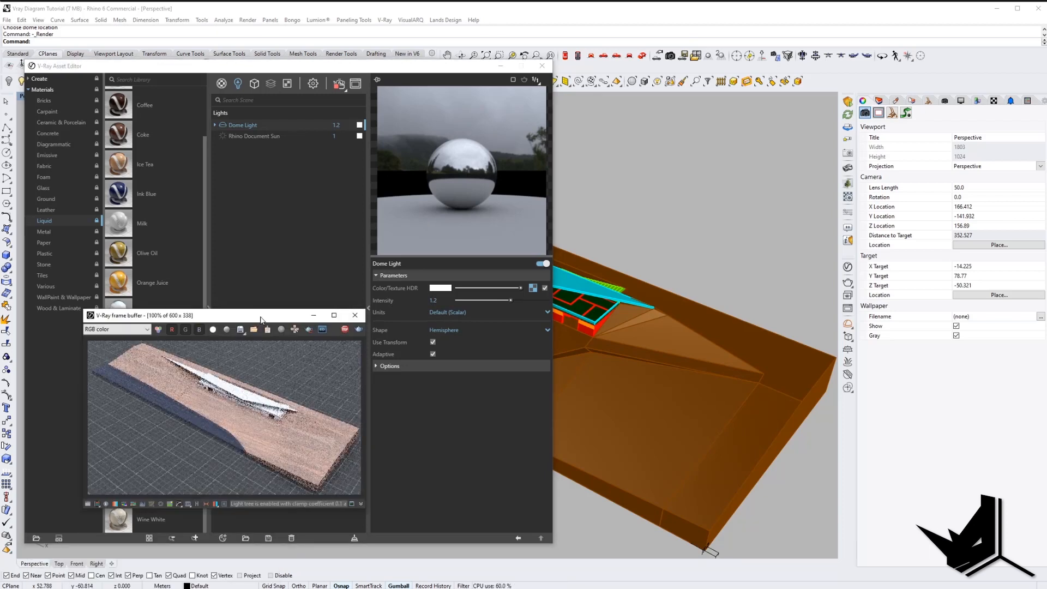
pyautogui.moveTo(261, 320); pyautogui.dragTo(426, 248)
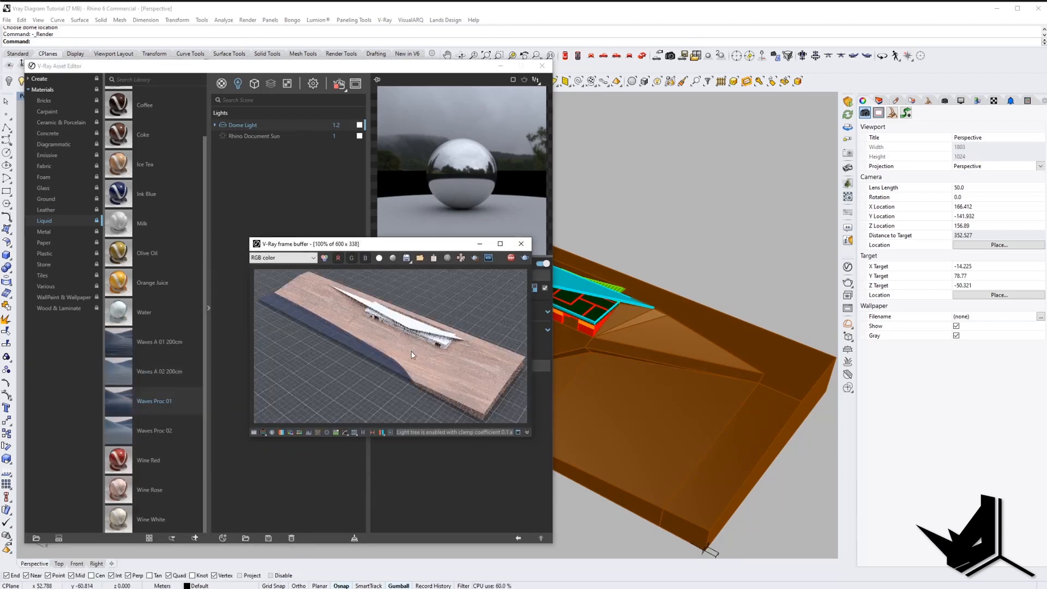
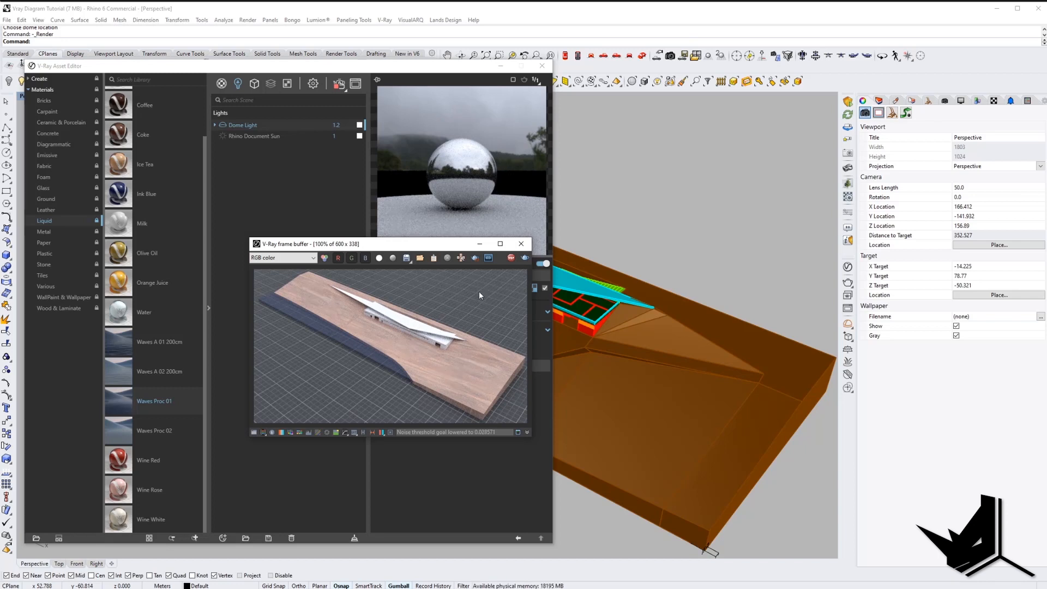
# Check the render with the 1.2 dome light intensity and move the frame buffer clear of the light's parameters.
pyautogui.click(480, 244)
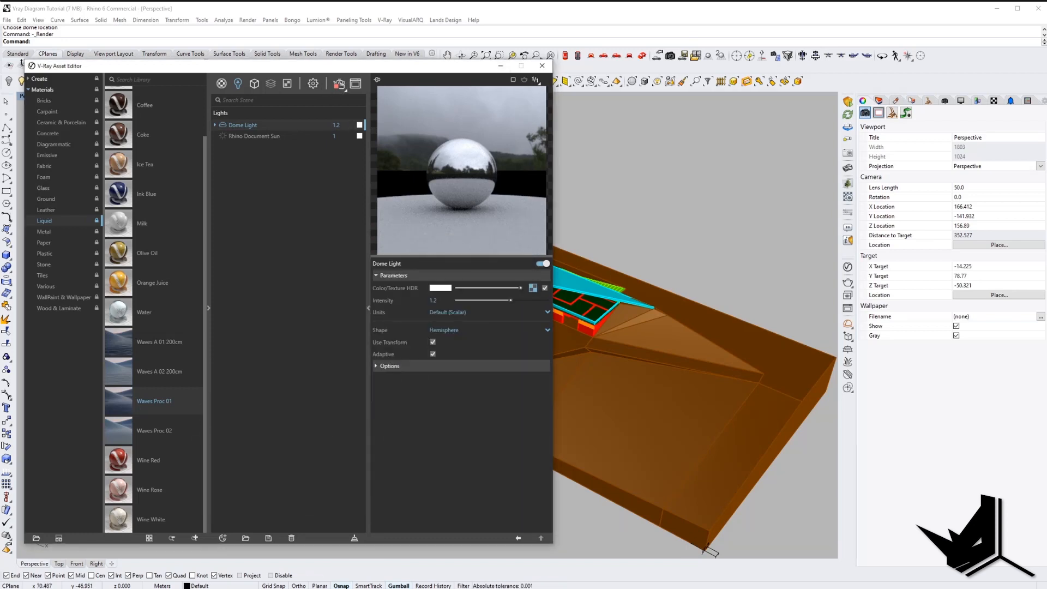
pyautogui.click(153, 588)
pyautogui.click(246, 573)
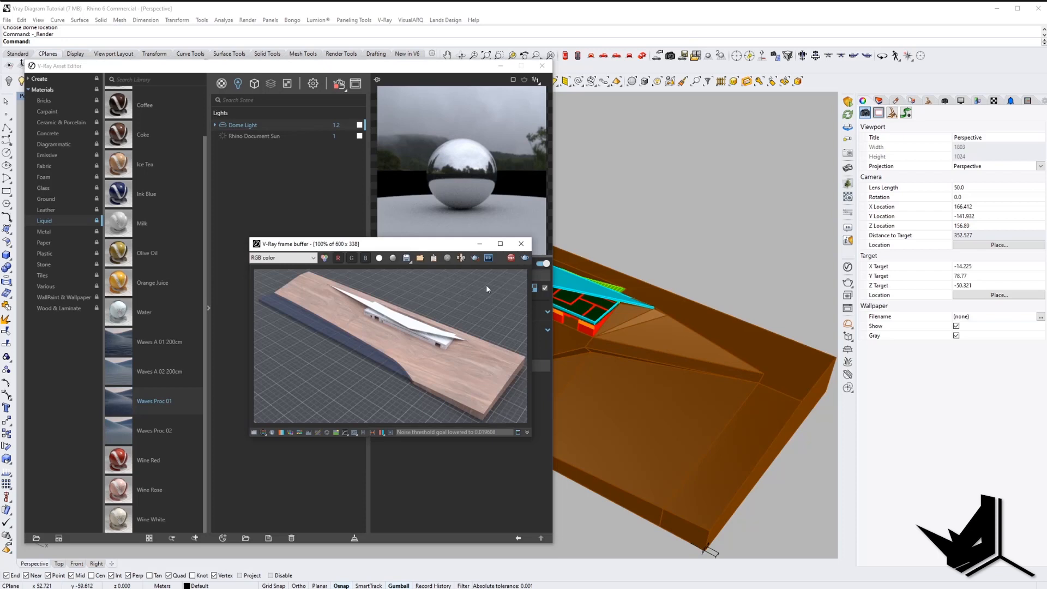
pyautogui.moveTo(460, 243); pyautogui.dragTo(345, 208)
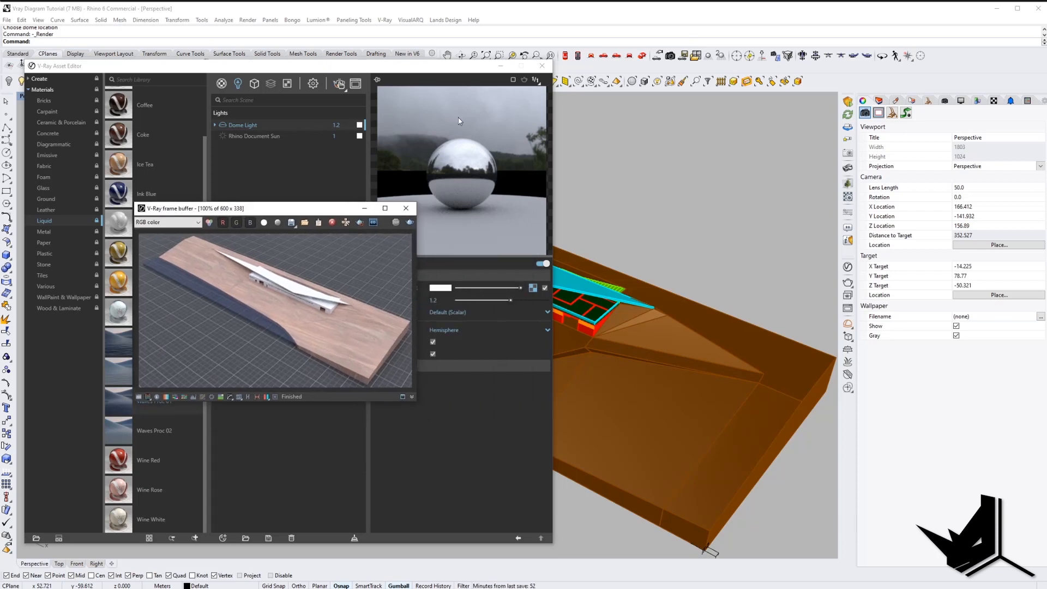
# Put away the frame buffer and asset editor, and hide the large ground plane surface around the site model.
pyautogui.click(603, 182)
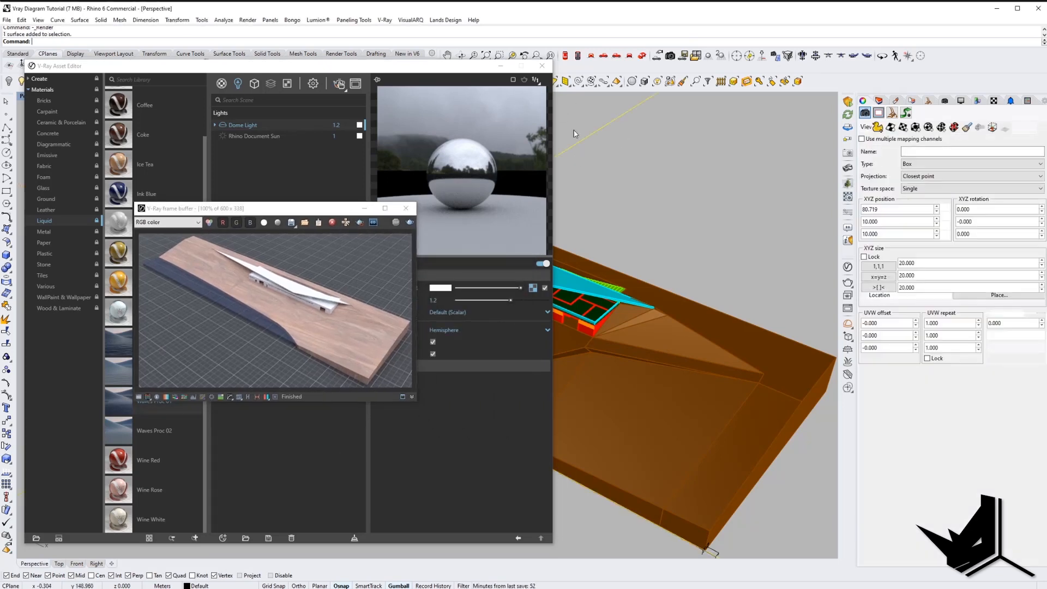
pyautogui.click(364, 208)
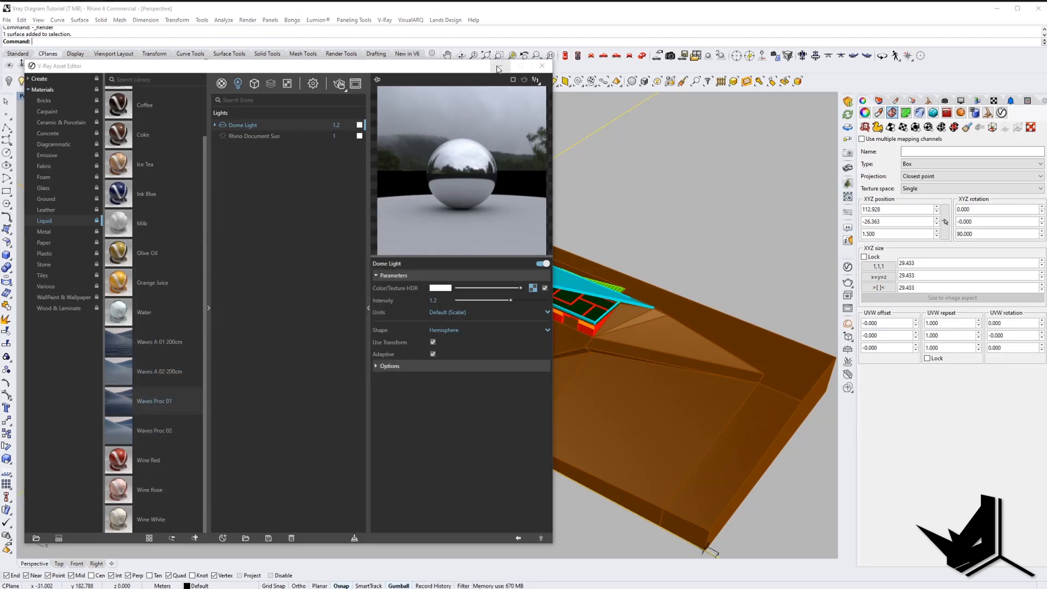
pyautogui.click(499, 66)
pyautogui.keyDown('shift'); pyautogui.moveTo(422, 289); pyautogui.dragTo(436, 295, button='right'); pyautogui.keyUp('shift')
pyautogui.scroll(-3, 436, 296)
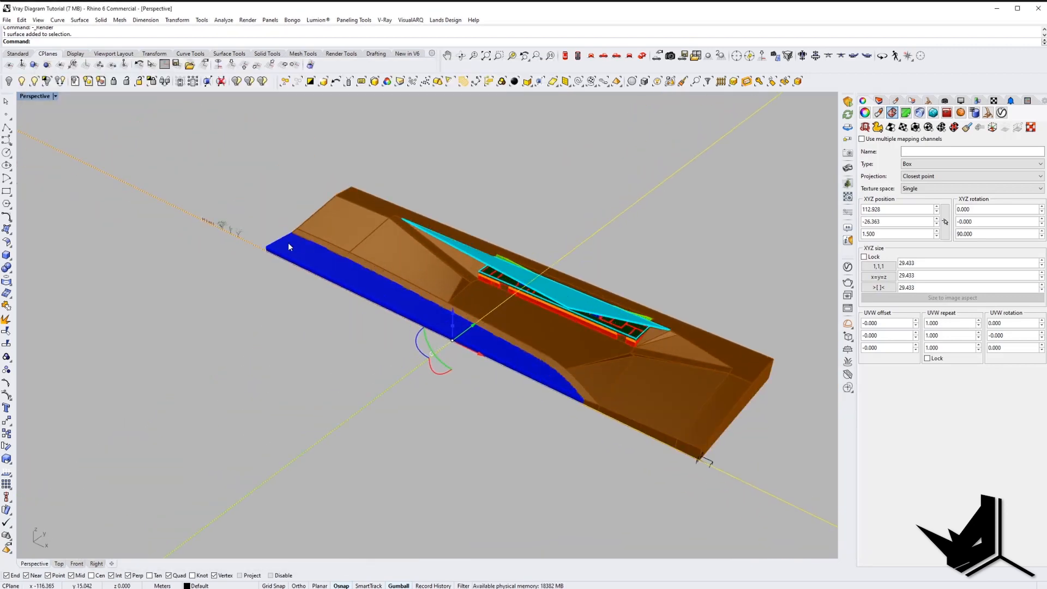
pyautogui.scroll(6, 208, 225)
pyautogui.click(18, 83)
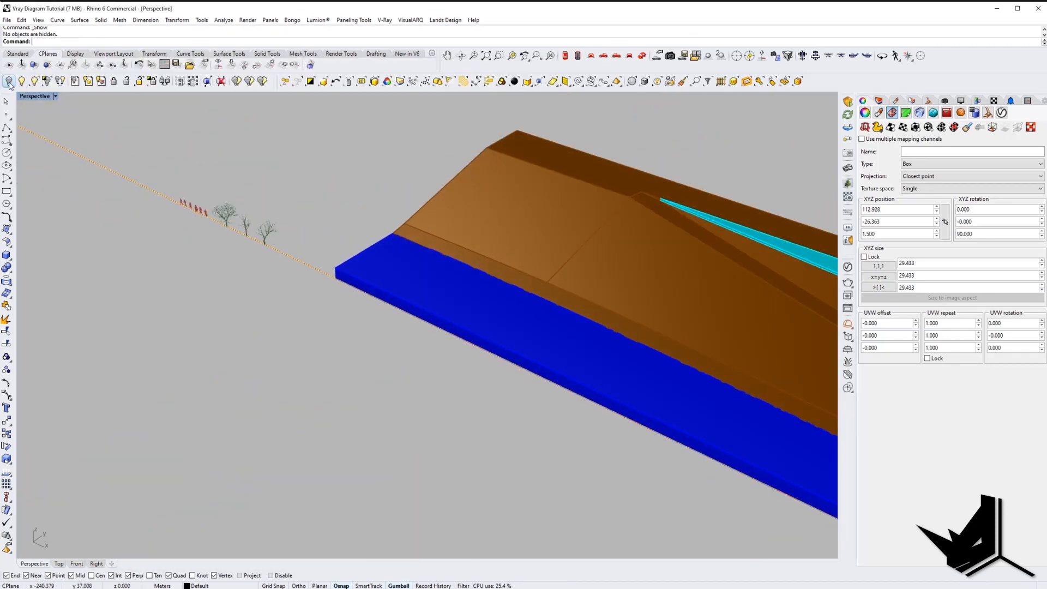
pyautogui.click(9, 81)
# Move the dome light object along its X axis, well away from the corner of the terrain.
pyautogui.keyDown('shift'); pyautogui.moveTo(450, 237); pyautogui.dragTo(261, 228, button='right'); pyautogui.keyUp('shift')
pyautogui.scroll(-6, 296, 239)
pyautogui.keyDown('shift'); pyautogui.moveTo(269, 189); pyautogui.dragTo(300, 217, button='right'); pyautogui.keyUp('shift')
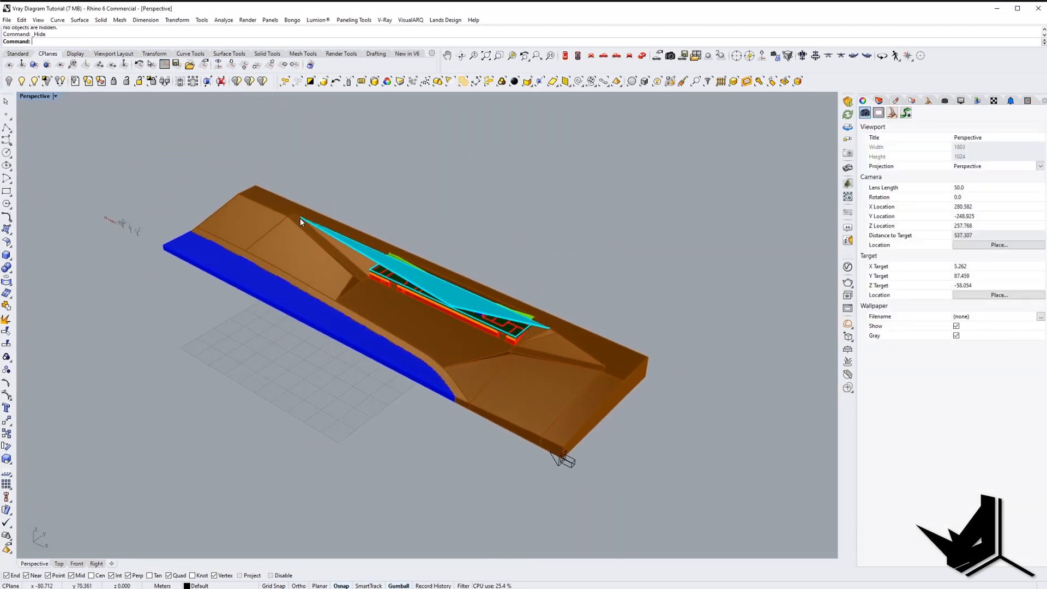
pyautogui.moveTo(399, 294); pyautogui.dragTo(547, 360, button='right')
pyautogui.scroll(-2, 547, 360)
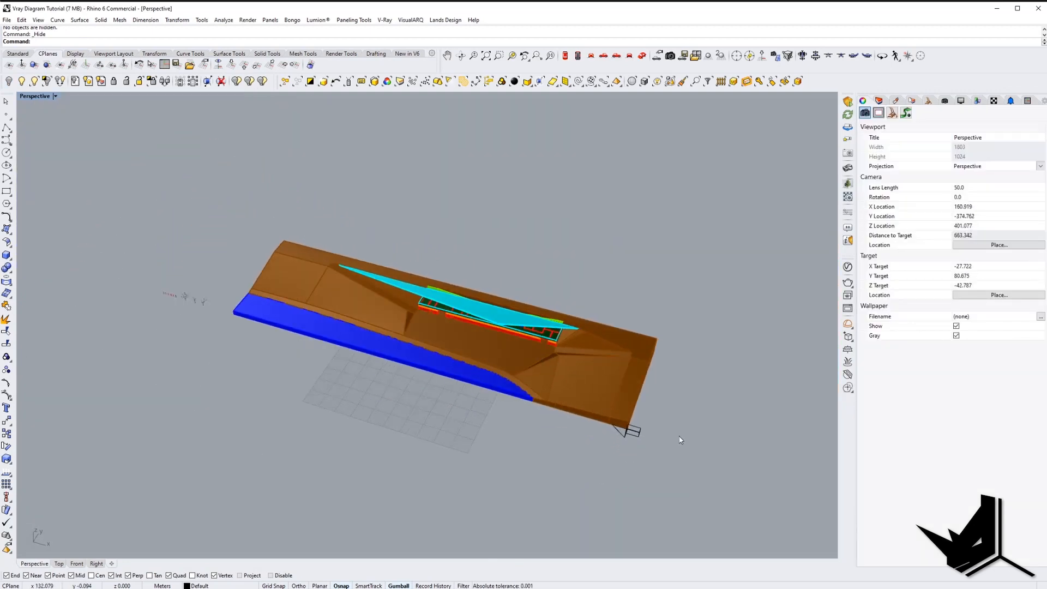
pyautogui.click(620, 423)
pyautogui.keyDown('shift'); pyautogui.moveTo(620, 416); pyautogui.dragTo(532, 372, button='right'); pyautogui.keyUp('shift')
pyautogui.click(506, 375)
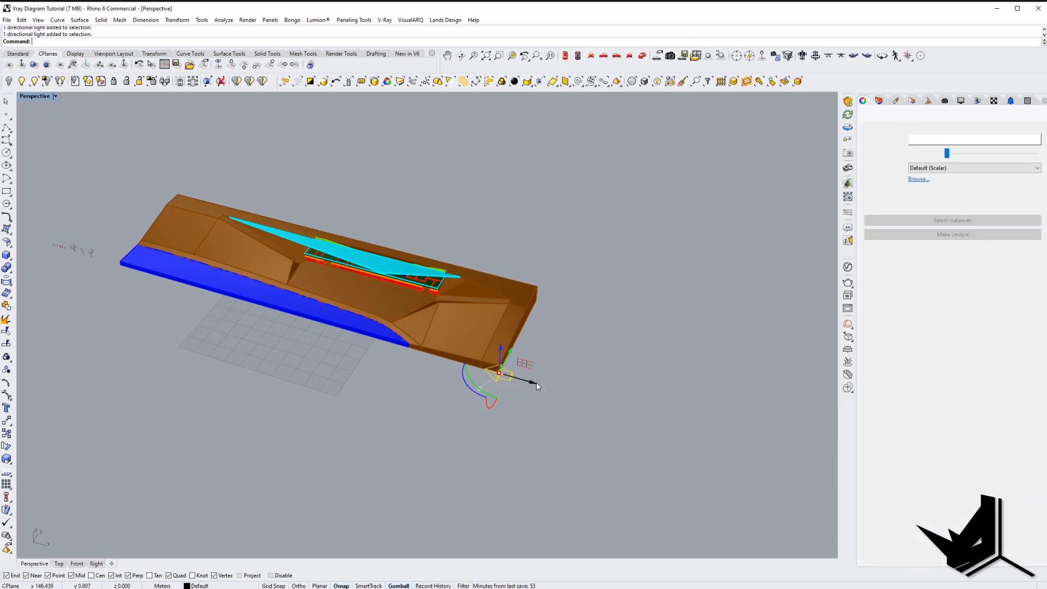
pyautogui.moveTo(537, 386); pyautogui.dragTo(795, 459)
pyautogui.press('Escape')
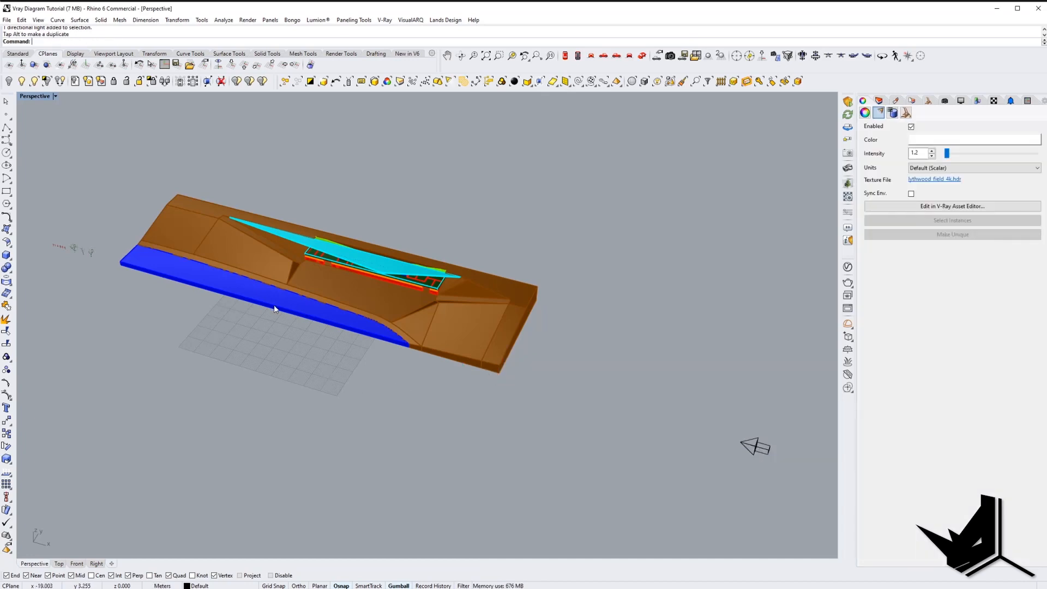
# Examine the separate Ground polysurfaces that make up the terrain, including both sloped end pieces and the central piece.
pyautogui.scroll(4, 275, 309)
pyautogui.click(354, 289)
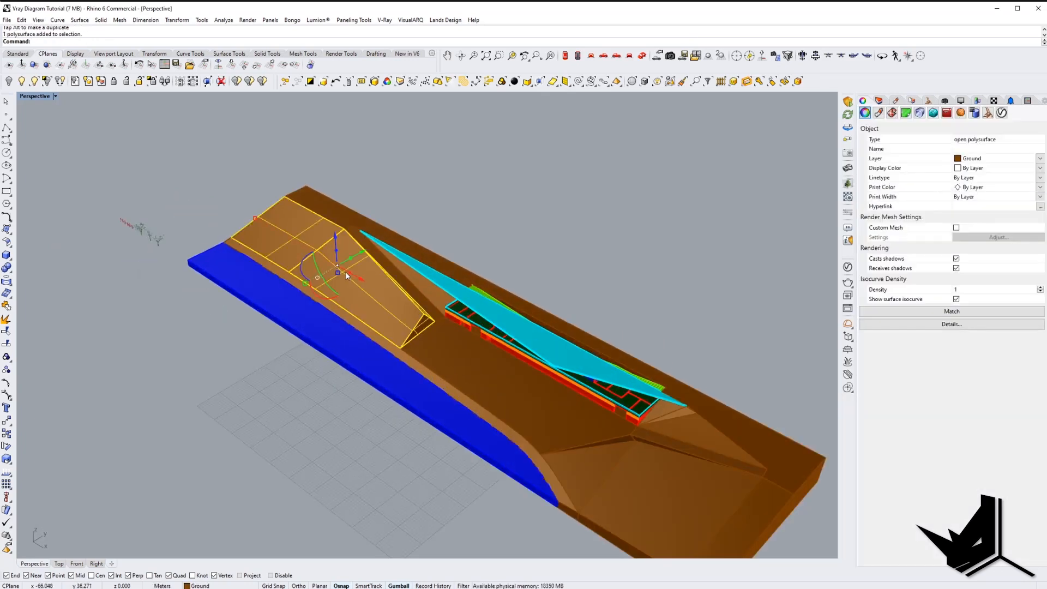
pyautogui.keyDown('shift'); pyautogui.moveTo(600, 444); pyautogui.dragTo(546, 396, button='right'); pyautogui.keyUp('shift')
pyautogui.click(604, 431)
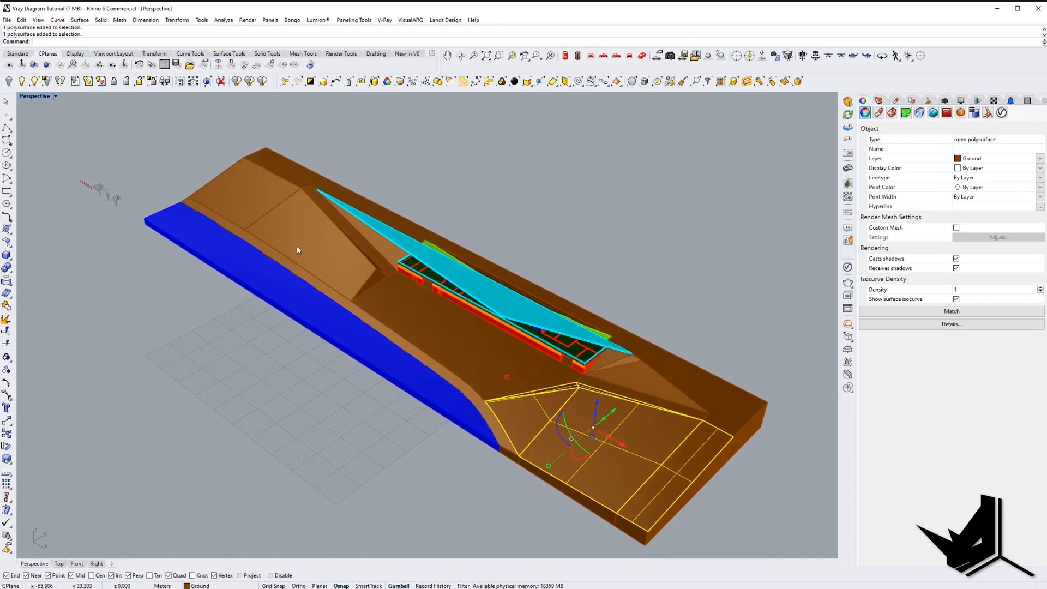
pyautogui.moveTo(297, 246); pyautogui.dragTo(406, 322, button='right')
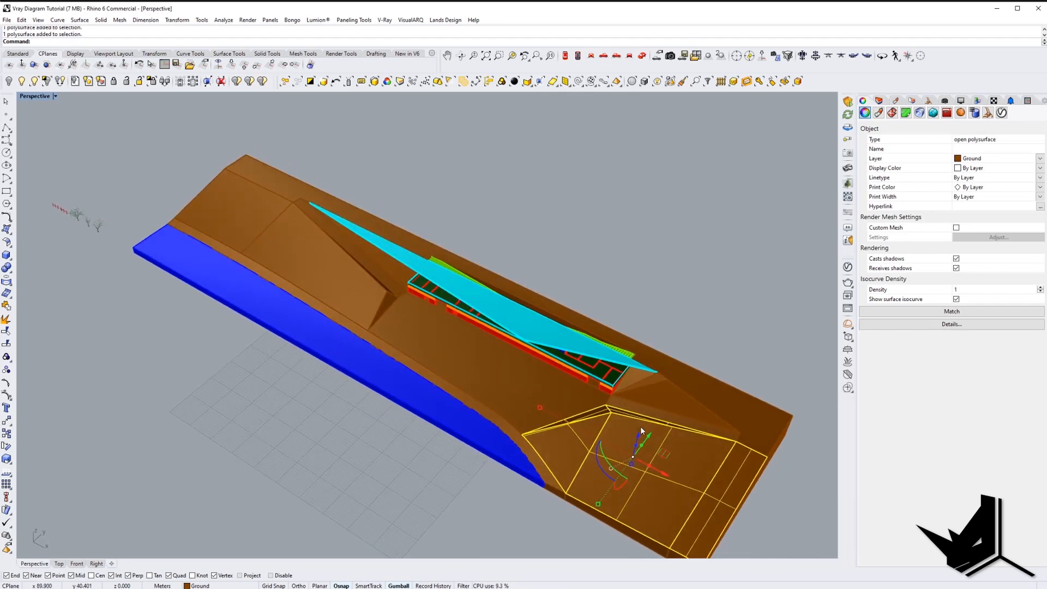
pyautogui.keyDown('shift'); pyautogui.moveTo(588, 451); pyautogui.dragTo(614, 436, button='right'); pyautogui.keyUp('shift')
pyautogui.click(325, 237)
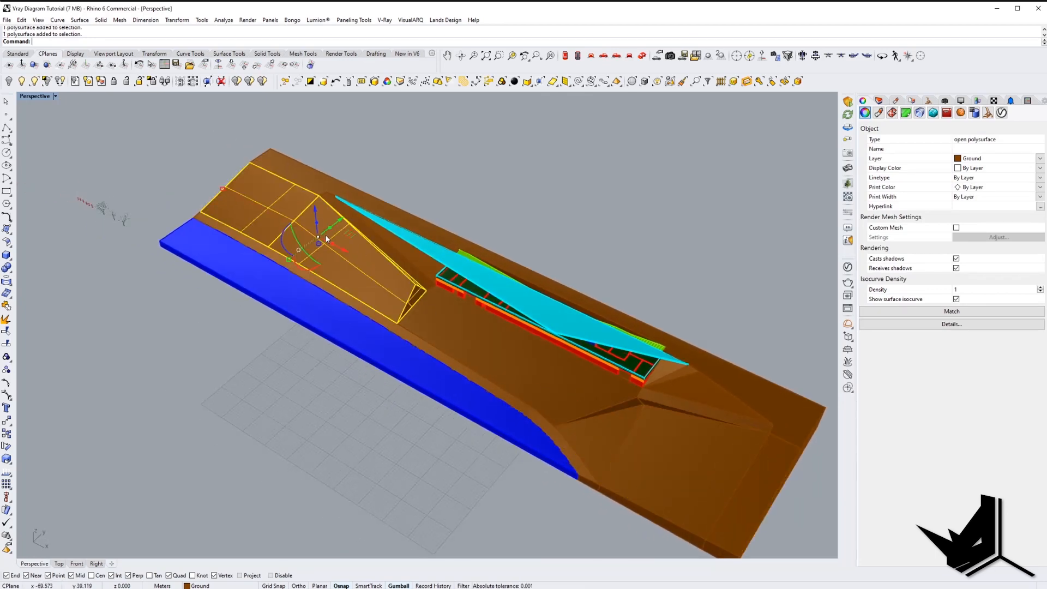
pyautogui.click(697, 456)
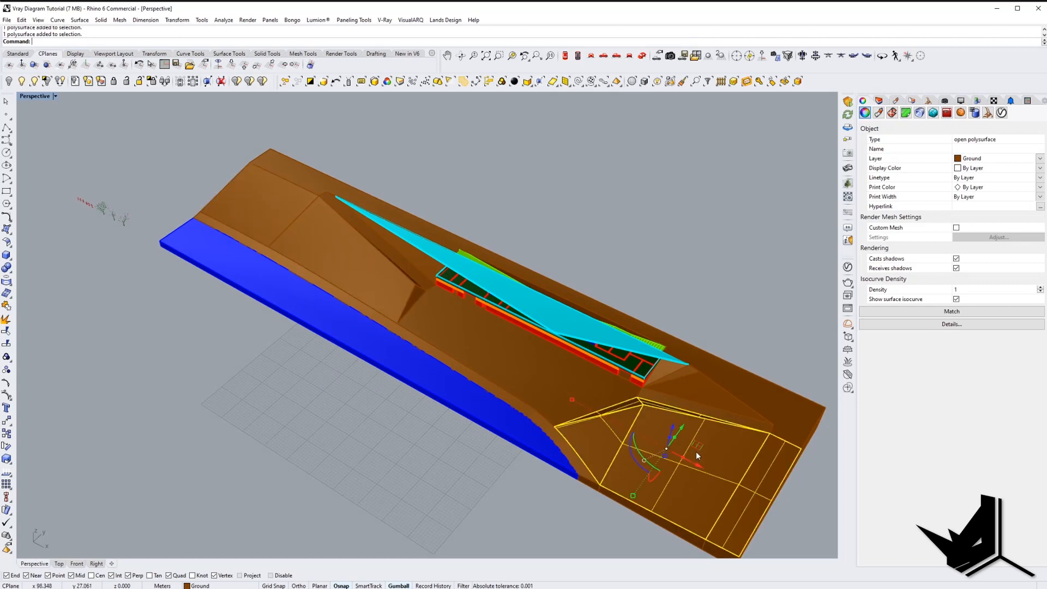
pyautogui.click(295, 174)
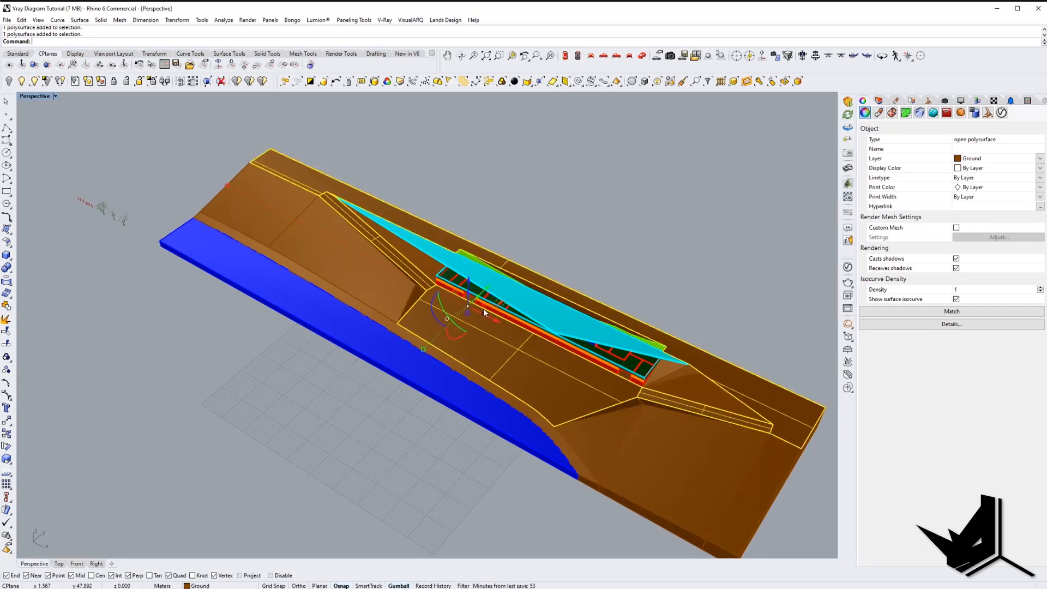
pyautogui.moveTo(483, 309); pyautogui.dragTo(507, 251, button='right')
pyautogui.keyDown('shift'); pyautogui.moveTo(627, 231); pyautogui.dragTo(592, 201, button='right'); pyautogui.keyUp('shift')
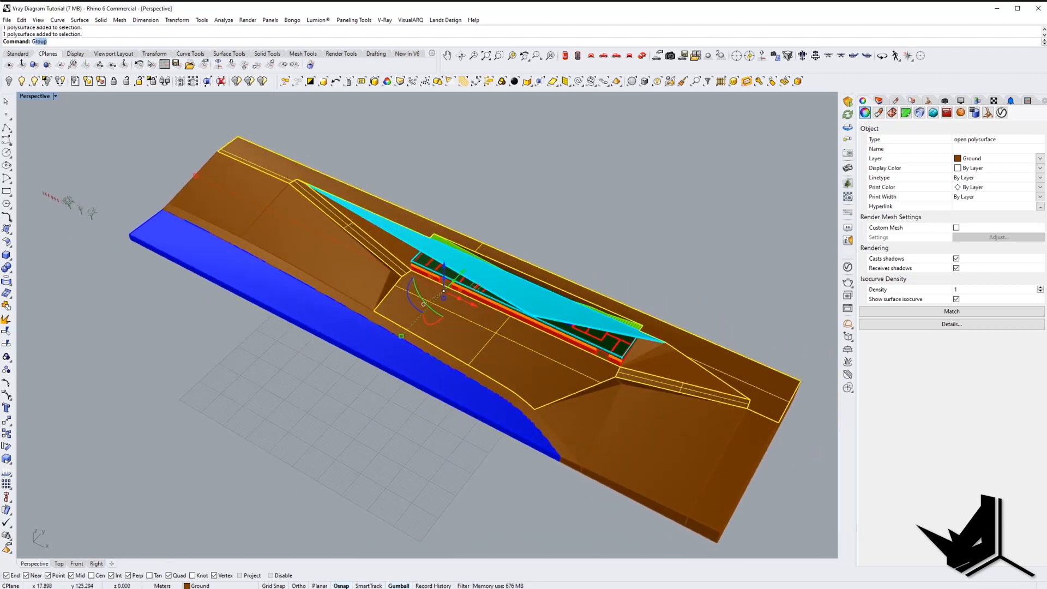
# Launch Grasshopper and bring the Geometry and Brep input parameters of the populating definition into view.
pyautogui.write('GH')
pyautogui.press('Return')
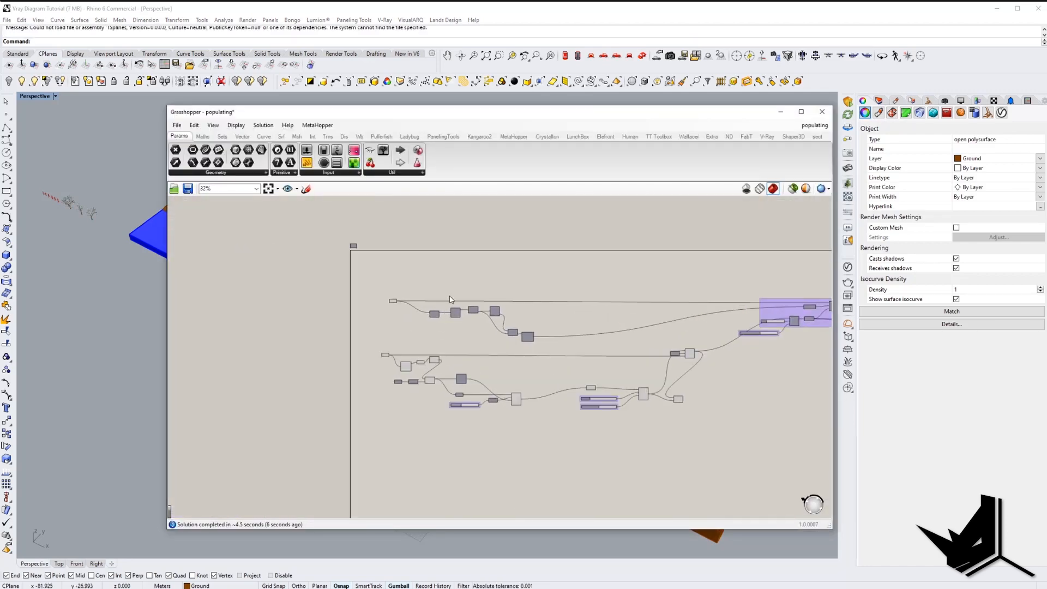
pyautogui.scroll(2, 448, 280)
pyautogui.scroll(4, 331, 341)
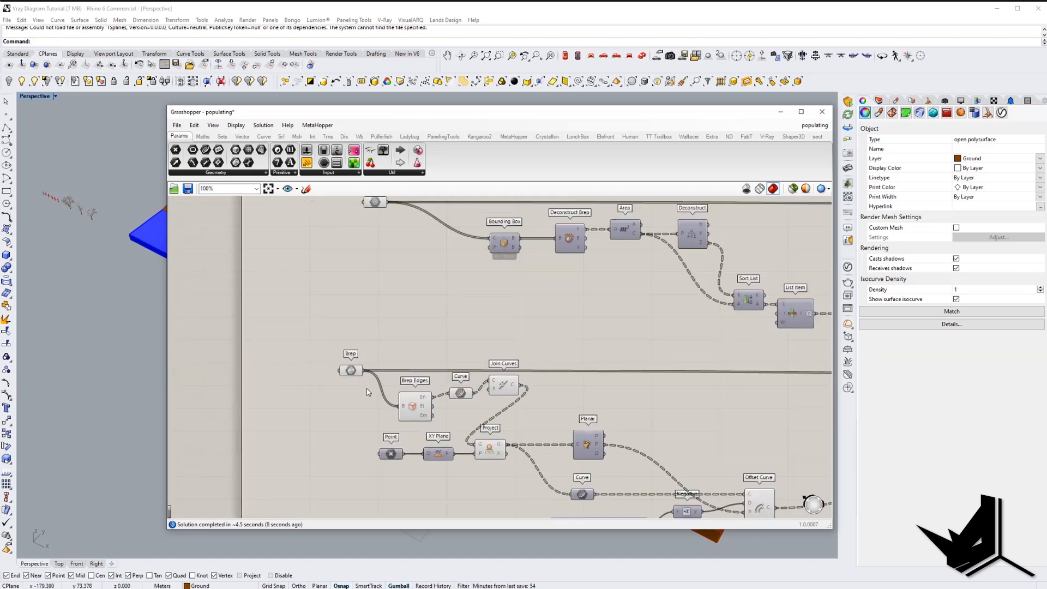
# Clear the stored values from the Brep and Geometry parameters of the populating definition.
pyautogui.moveTo(421, 270); pyautogui.dragTo(402, 269)
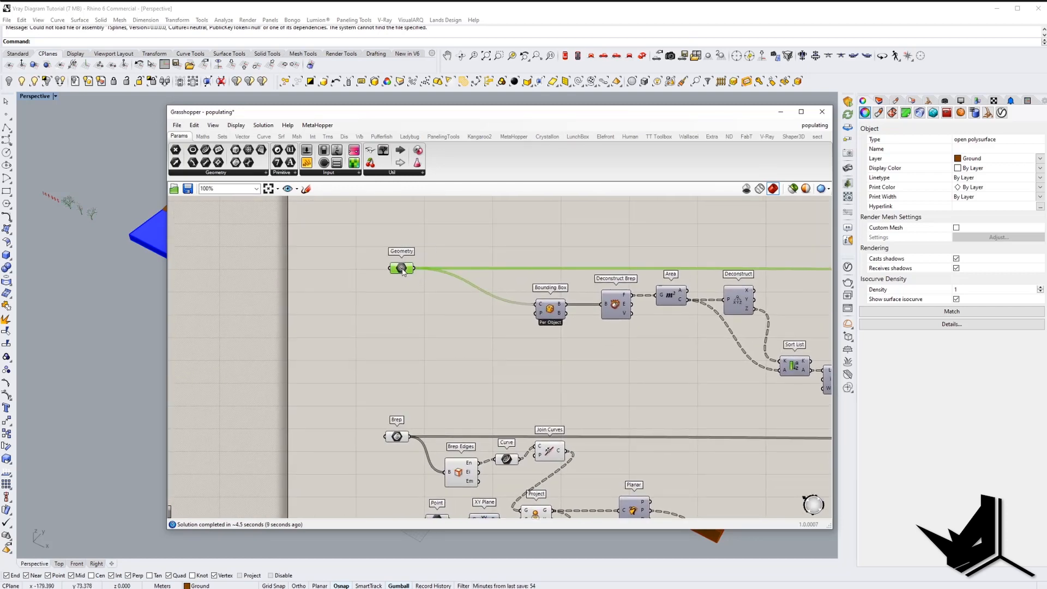
pyautogui.rightClick(397, 439)
pyautogui.click(423, 561)
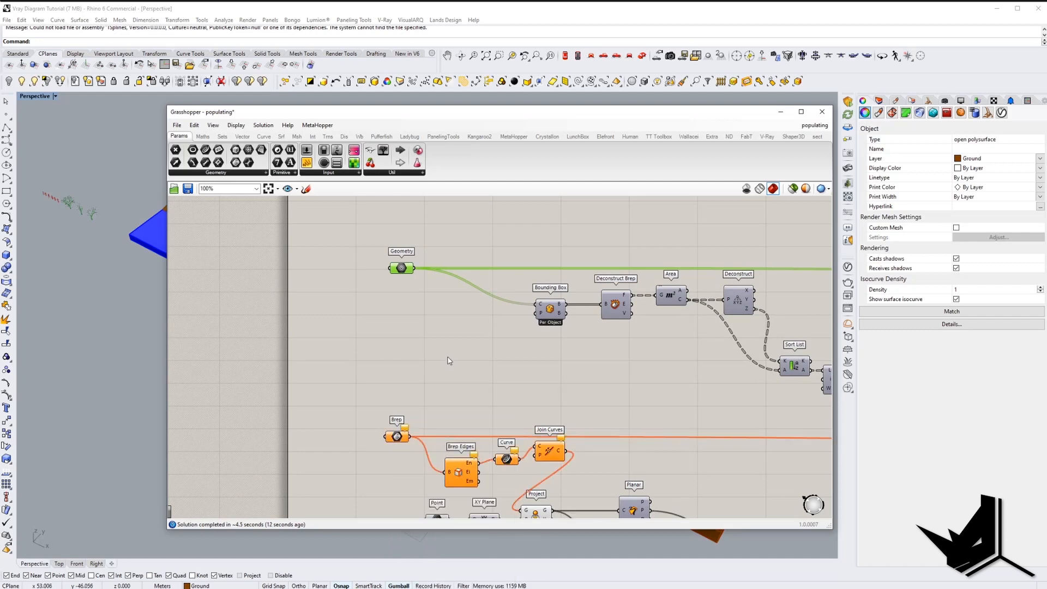
pyautogui.rightClick(400, 269)
pyautogui.click(428, 412)
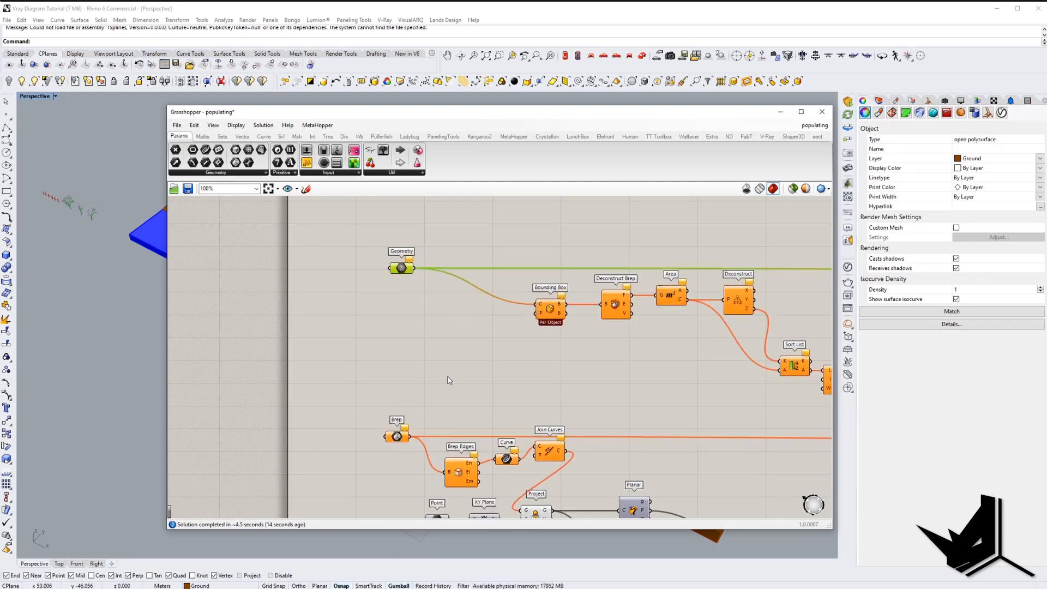
# Arrange the Grasshopper window beside the Perspective viewport and frame the site model in the remaining space.
pyautogui.moveTo(450, 118); pyautogui.dragTo(666, 17)
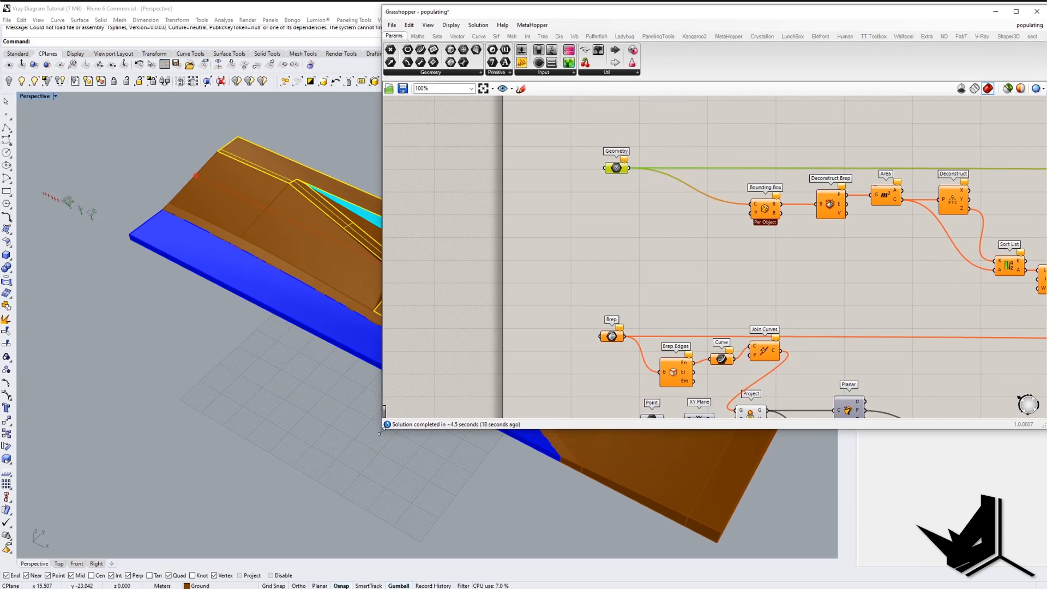
pyautogui.moveTo(382, 432); pyautogui.dragTo(539, 588)
pyautogui.keyDown('shift'); pyautogui.moveTo(477, 201); pyautogui.dragTo(382, 209, button='right'); pyautogui.keyUp('shift')
pyautogui.click(381, 208)
pyautogui.scroll(-8, 292, 345)
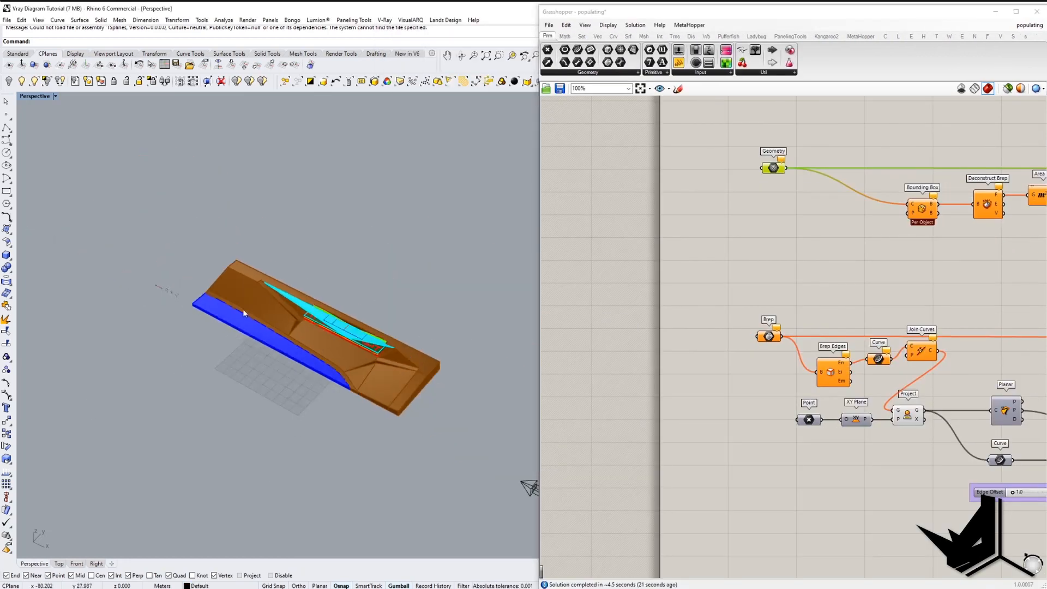
pyautogui.scroll(5, 244, 309)
pyautogui.scroll(-1, 183, 318)
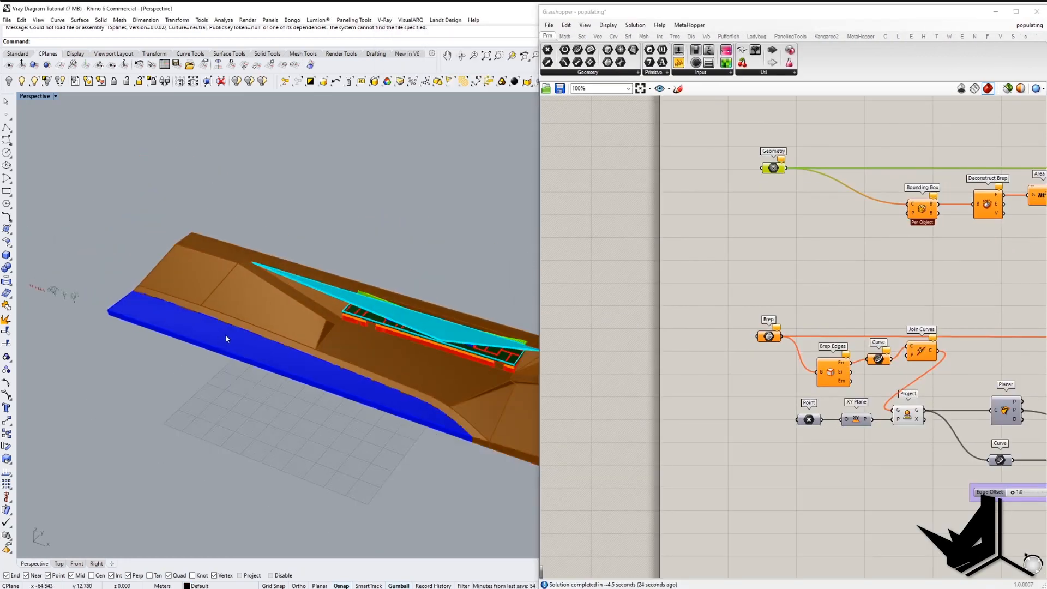
pyautogui.moveTo(226, 339); pyautogui.dragTo(231, 330, button='right')
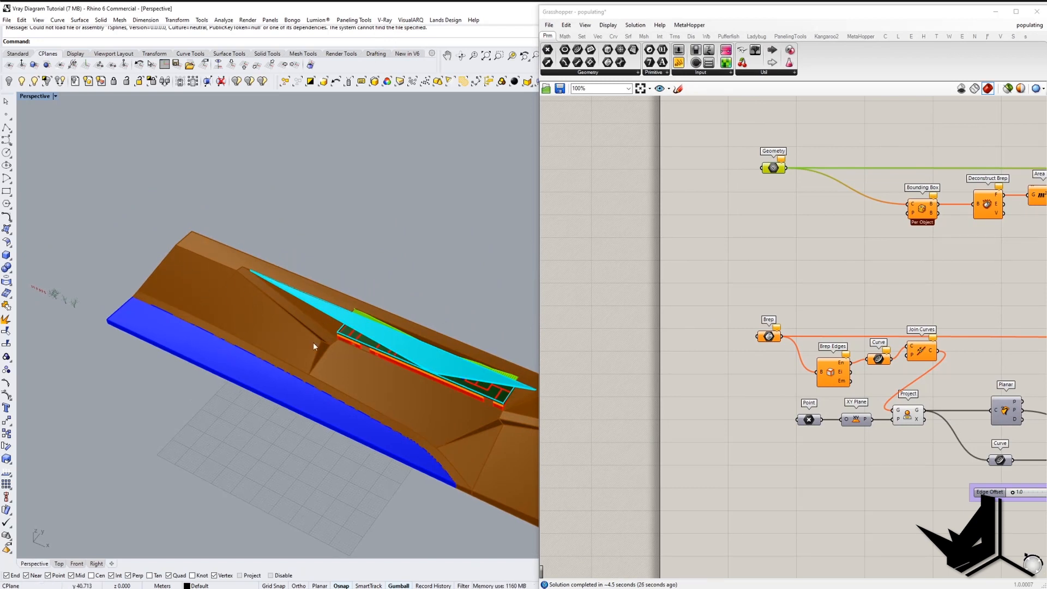
pyautogui.moveTo(313, 342)
pyautogui.mouseDown(button='right')
pyautogui.moveTo(371, 358)
pyautogui.moveTo(333, 348)
pyautogui.mouseUp(button='right')
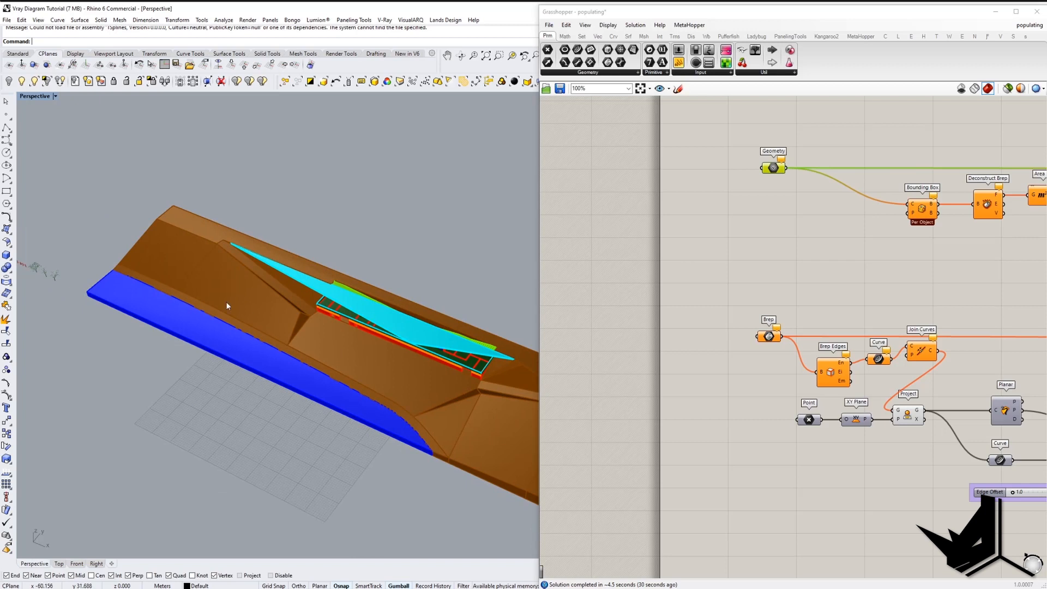
pyautogui.scroll(4, 334, 352)
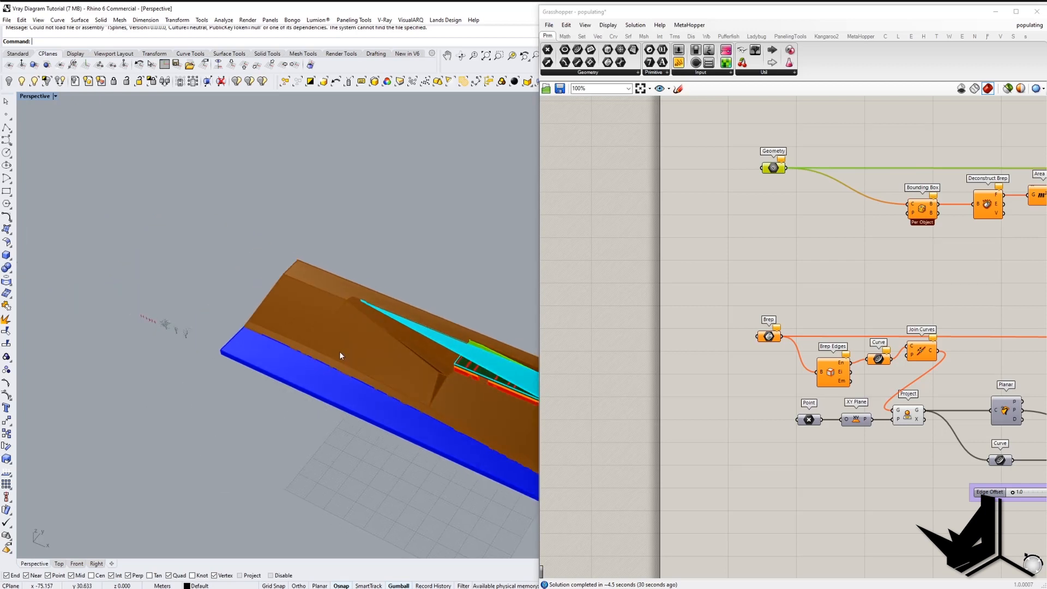
# Assign the sloped ground polysurface at the tree end of the terrain to the Brep parameter.
pyautogui.click(310, 342)
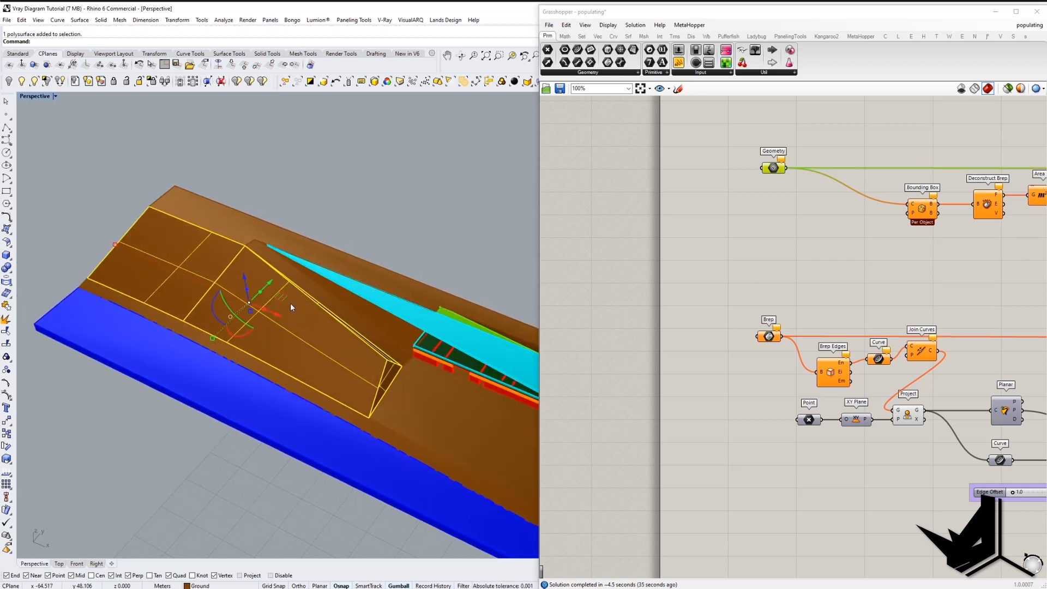
pyautogui.moveTo(291, 302); pyautogui.dragTo(133, 333, button='right')
pyautogui.keyDown('shift'); pyautogui.moveTo(502, 383); pyautogui.dragTo(419, 363, button='right'); pyautogui.keyUp('shift')
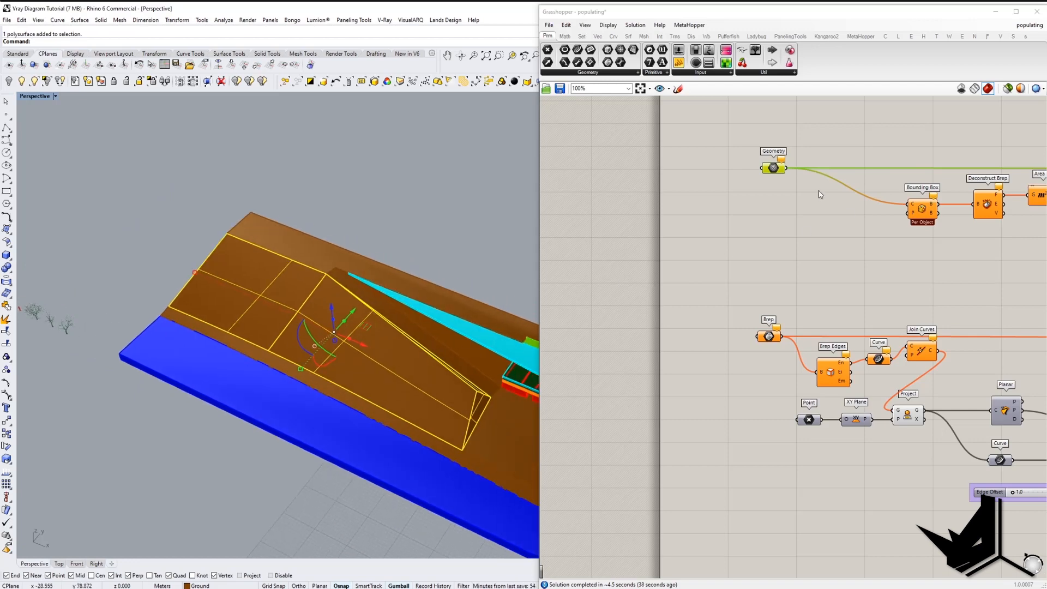
pyautogui.rightClick(769, 337)
pyautogui.click(810, 468)
pyautogui.press('Return')
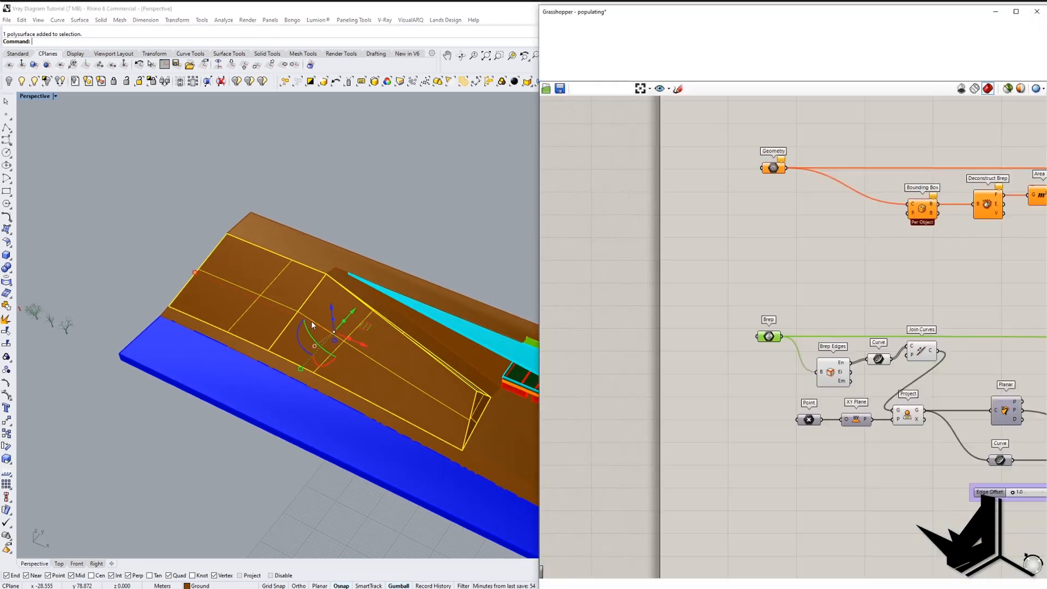
# Assign the three tree meshes beside the terrain to the Geometry parameter as multiple geometries.
pyautogui.moveTo(152, 322); pyautogui.dragTo(137, 309)
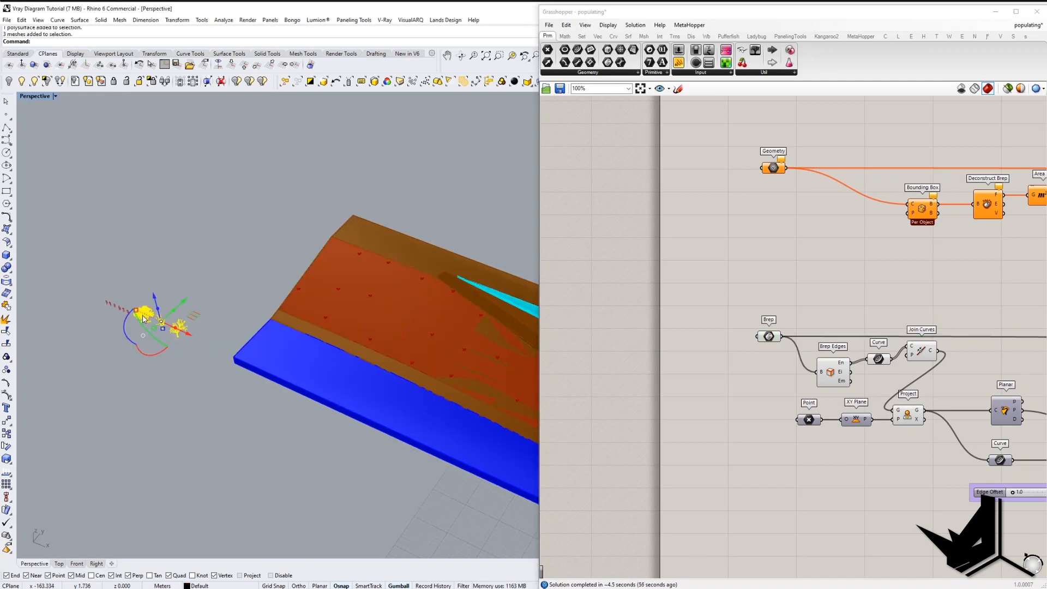
pyautogui.rightClick(773, 169)
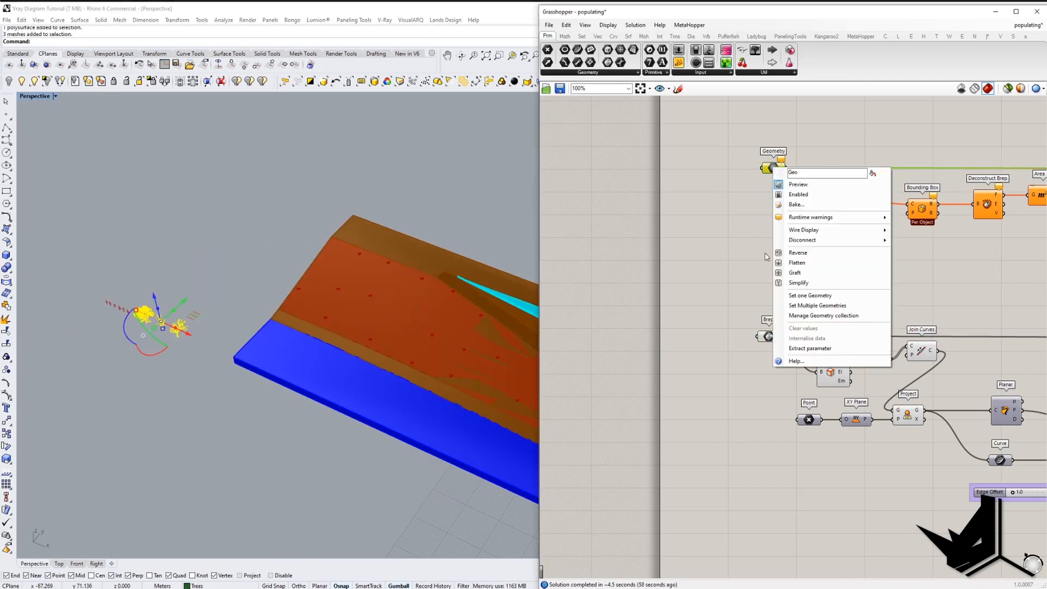
pyautogui.click(804, 304)
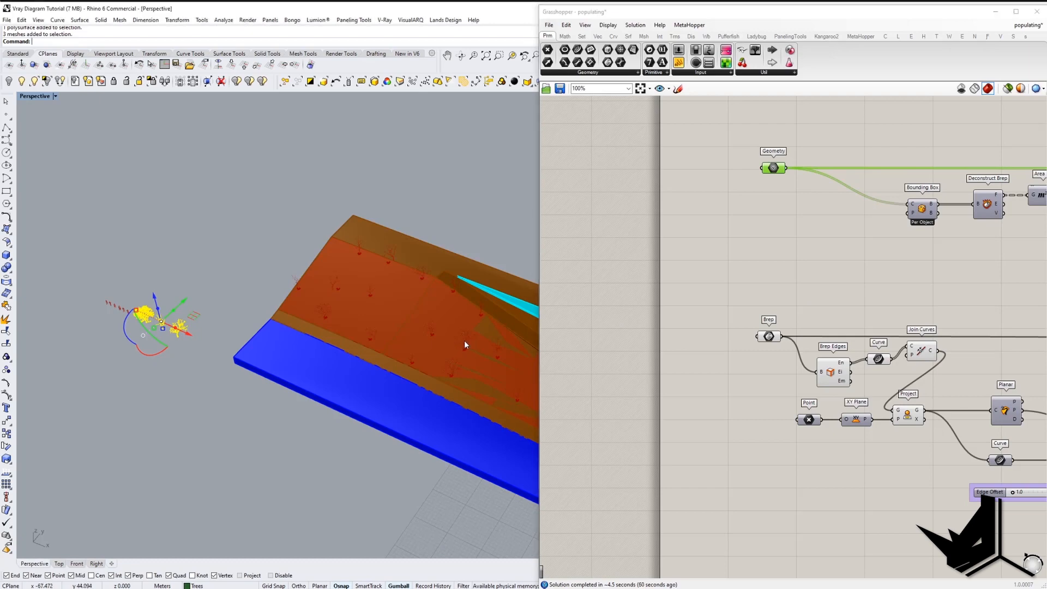
# Examine the previewed tree distribution on the sloped ground and the layout of the populating definition.
pyautogui.moveTo(464, 341); pyautogui.dragTo(306, 226, button='right')
pyautogui.scroll(8, 275, 202)
pyautogui.scroll(-4, 342, 248)
pyautogui.moveTo(331, 235); pyautogui.dragTo(334, 262, button='right')
pyautogui.scroll(-2, 326, 266)
pyautogui.moveTo(844, 297); pyautogui.dragTo(659, 294, button='right')
pyautogui.scroll(-2, 674, 300)
pyautogui.scroll(-1, 672, 300)
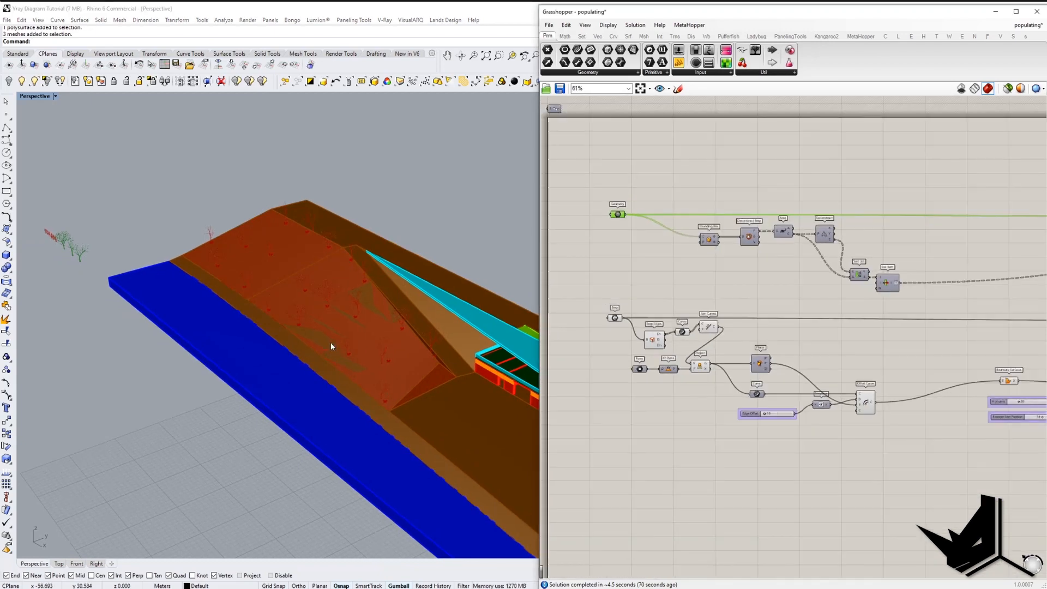
pyautogui.moveTo(330, 342); pyautogui.dragTo(366, 338, button='right')
# Set the Edge Offset slider of the populating definition to 2.0.
pyautogui.moveTo(790, 464); pyautogui.dragTo(753, 460, button='right')
pyautogui.scroll(5, 753, 459)
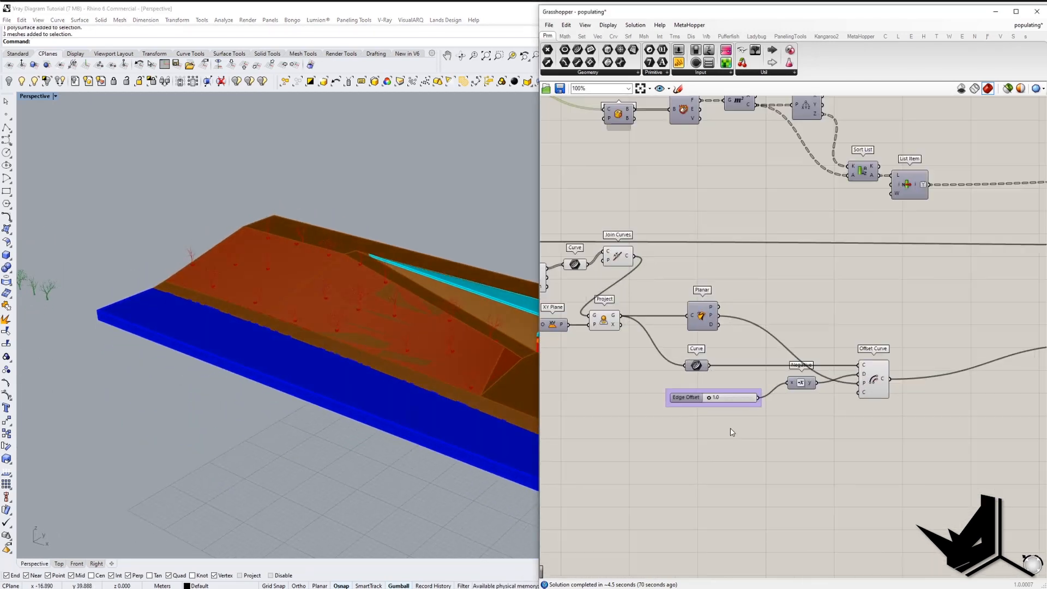
pyautogui.scroll(5, 431, 372)
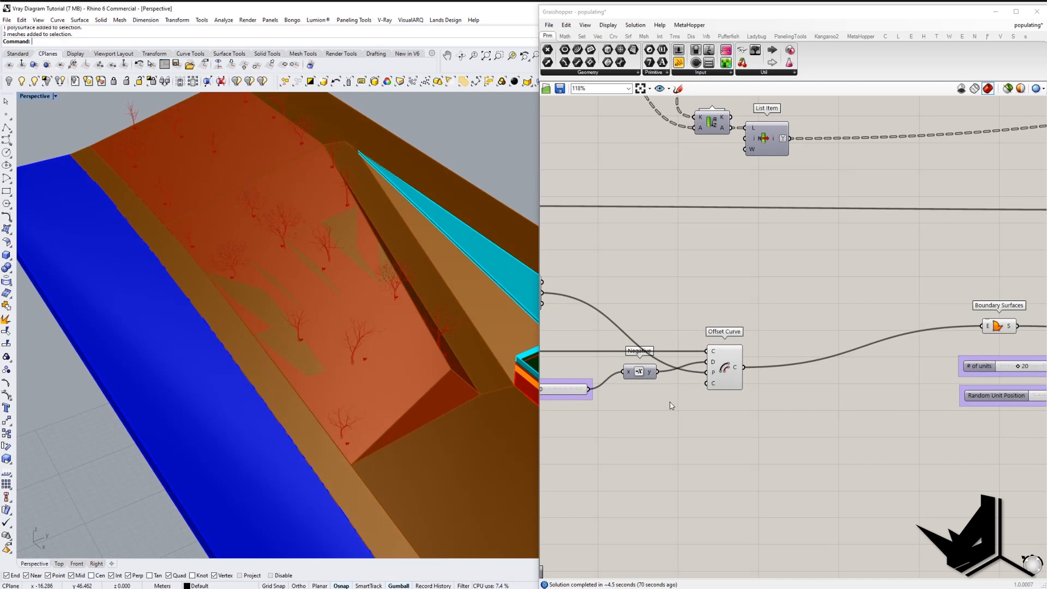
pyautogui.moveTo(650, 402); pyautogui.dragTo(797, 417, button='right')
pyautogui.moveTo(400, 353)
pyautogui.mouseDown(button='right')
pyautogui.moveTo(381, 346)
pyautogui.moveTo(396, 330)
pyautogui.moveTo(399, 339)
pyautogui.moveTo(304, 348)
pyautogui.mouseUp(button='right')
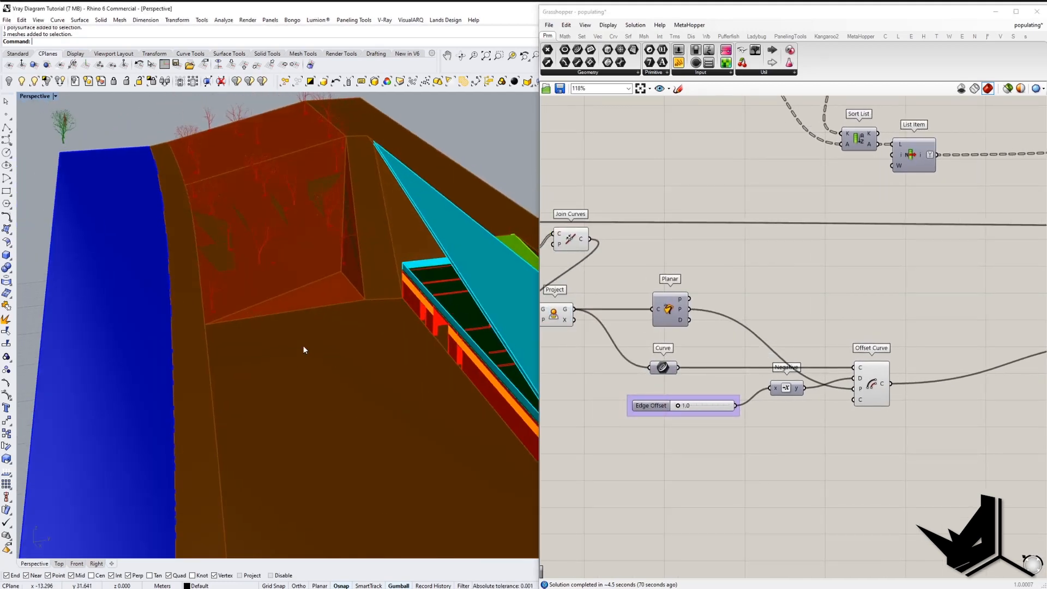
pyautogui.doubleClick(694, 406)
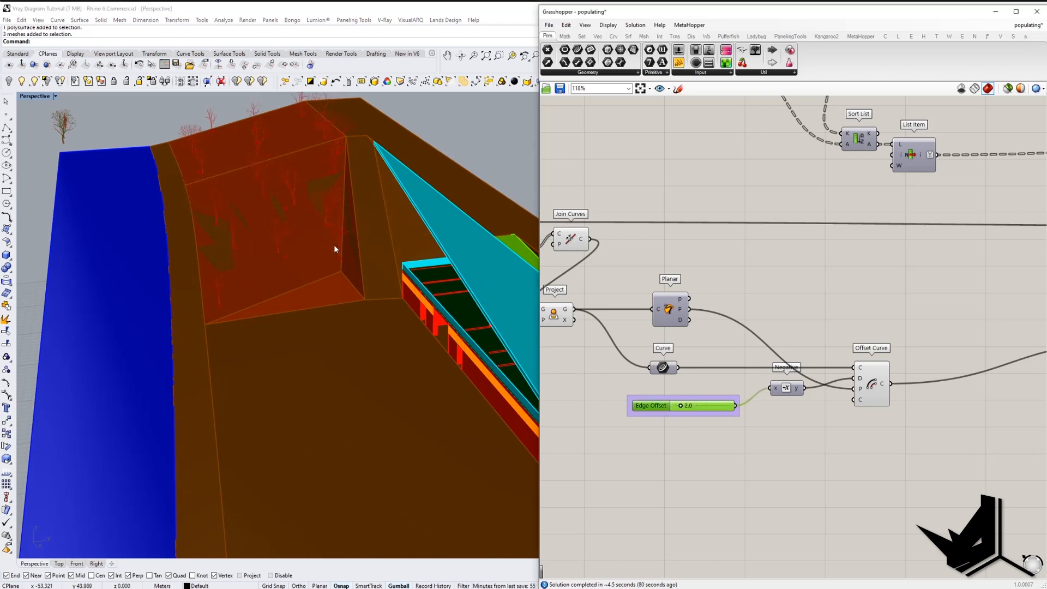
# Set Random Unit Position to 79 and the number of units to 24 for the Populate Geometry component.
pyautogui.moveTo(334, 249); pyautogui.dragTo(369, 254, button='right')
pyautogui.scroll(-6, 628, 418)
pyautogui.scroll(3, 838, 425)
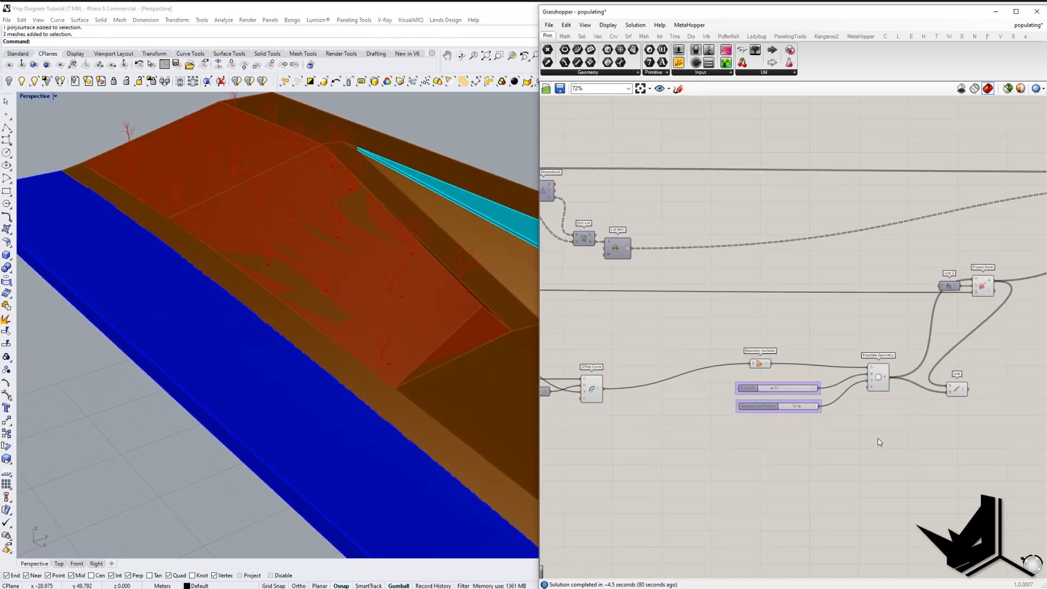
pyautogui.moveTo(879, 442); pyautogui.dragTo(778, 431, button='right')
pyautogui.moveTo(674, 442); pyautogui.dragTo(746, 442, button='right')
pyautogui.moveTo(349, 297); pyautogui.dragTo(363, 326, button='right')
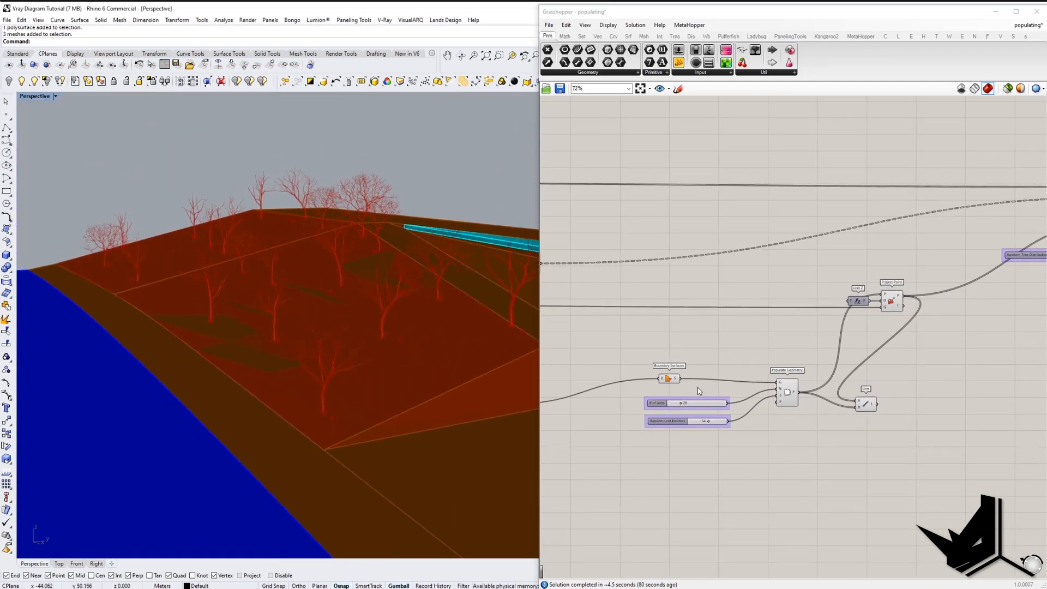
pyautogui.scroll(3, 655, 417)
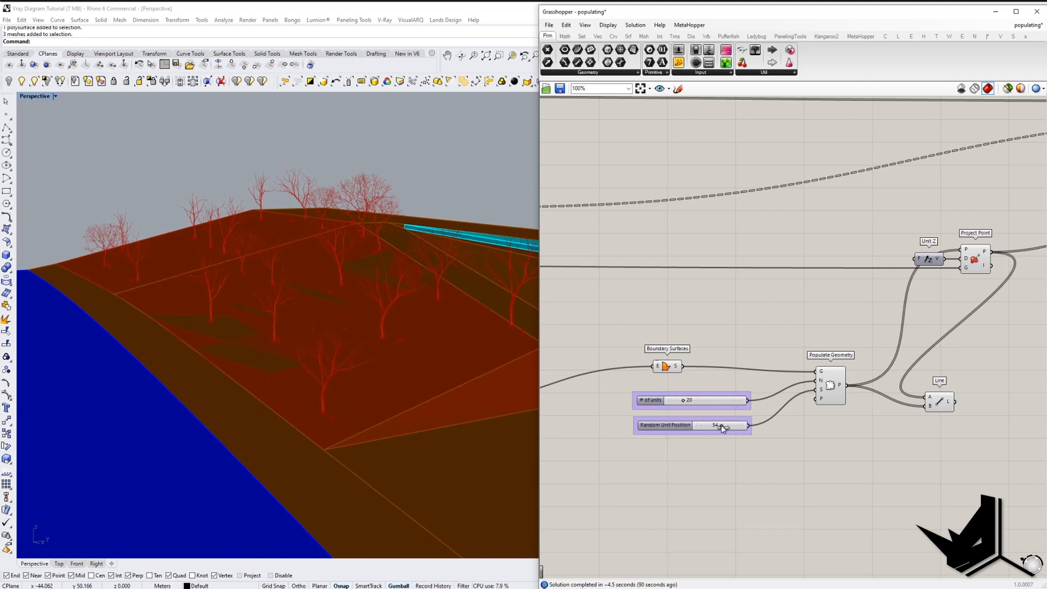
pyautogui.moveTo(722, 429); pyautogui.dragTo(734, 428)
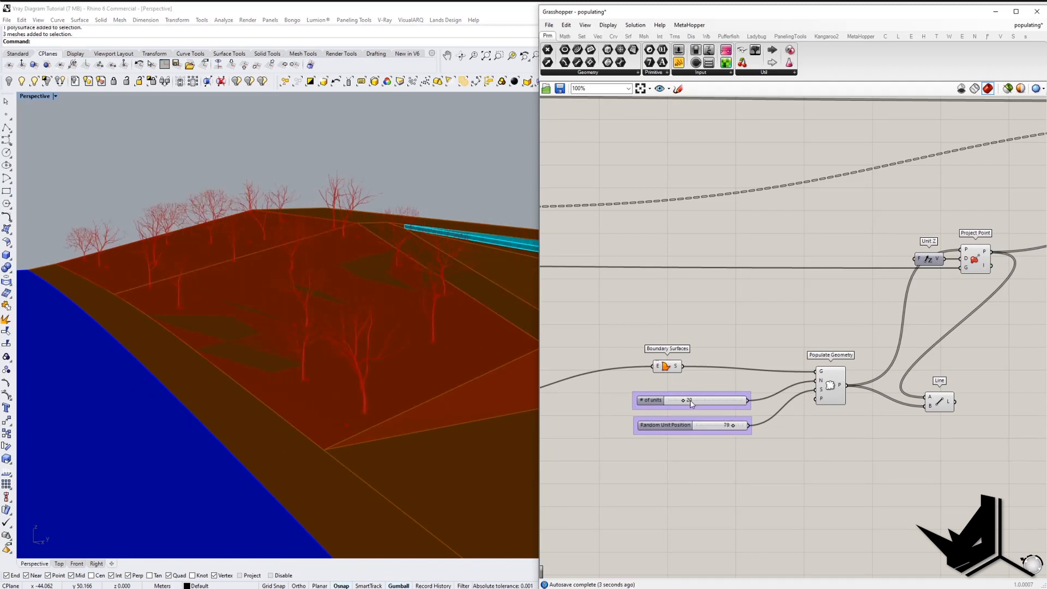
pyautogui.moveTo(690, 403)
pyautogui.mouseDown()
pyautogui.moveTo(707, 404)
pyautogui.moveTo(687, 405)
pyautogui.mouseUp()
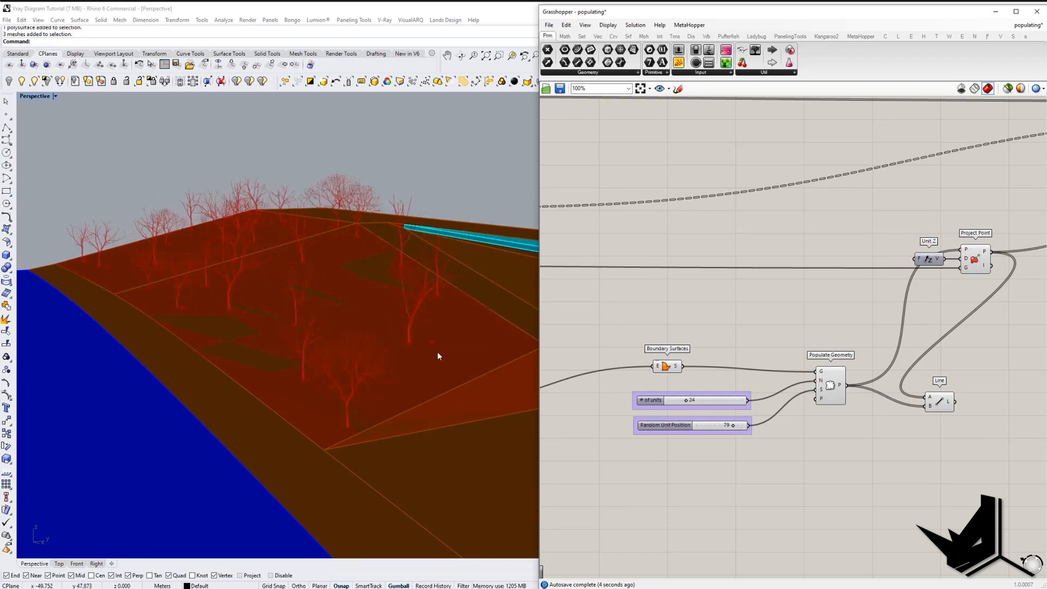
# Set the Random Tree Distribution slider feeding the Jitter component to 49.
pyautogui.moveTo(437, 352); pyautogui.dragTo(321, 336, button='right')
pyautogui.scroll(-4, 385, 348)
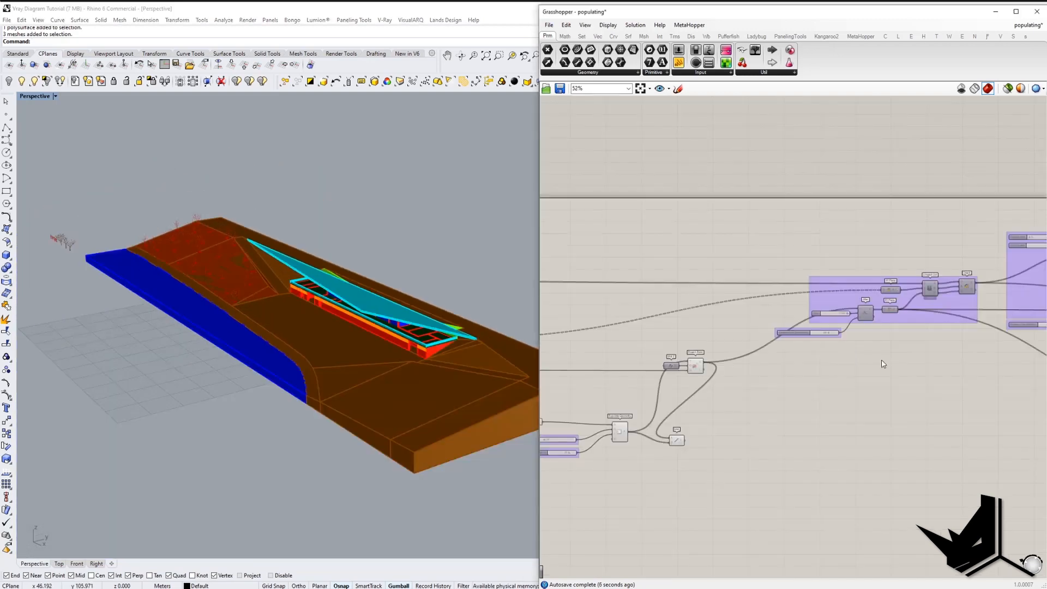
pyautogui.scroll(6, 883, 363)
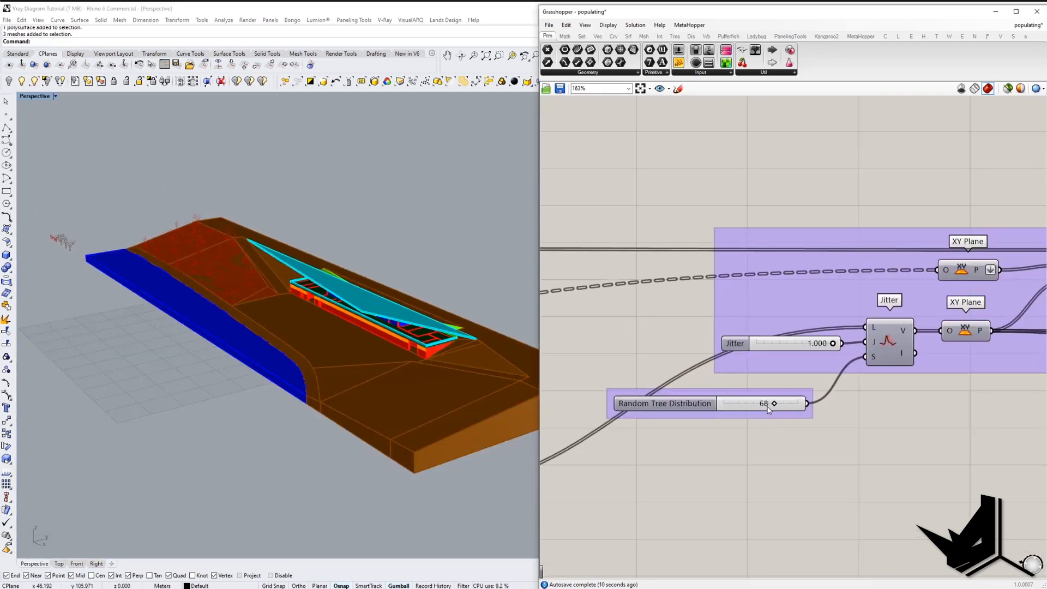
pyautogui.scroll(8, 359, 322)
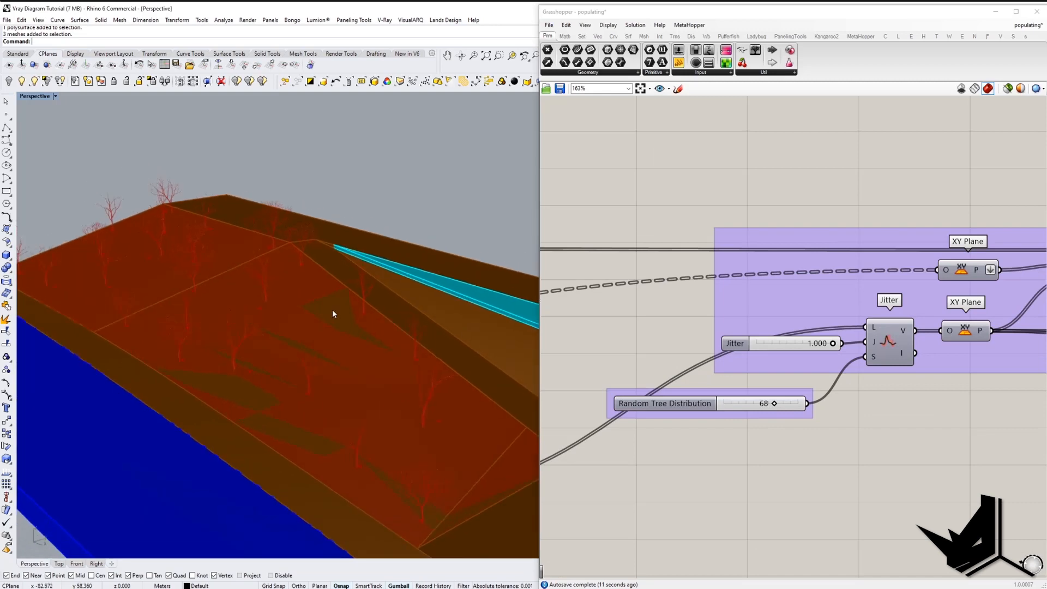
pyautogui.scroll(2, 301, 295)
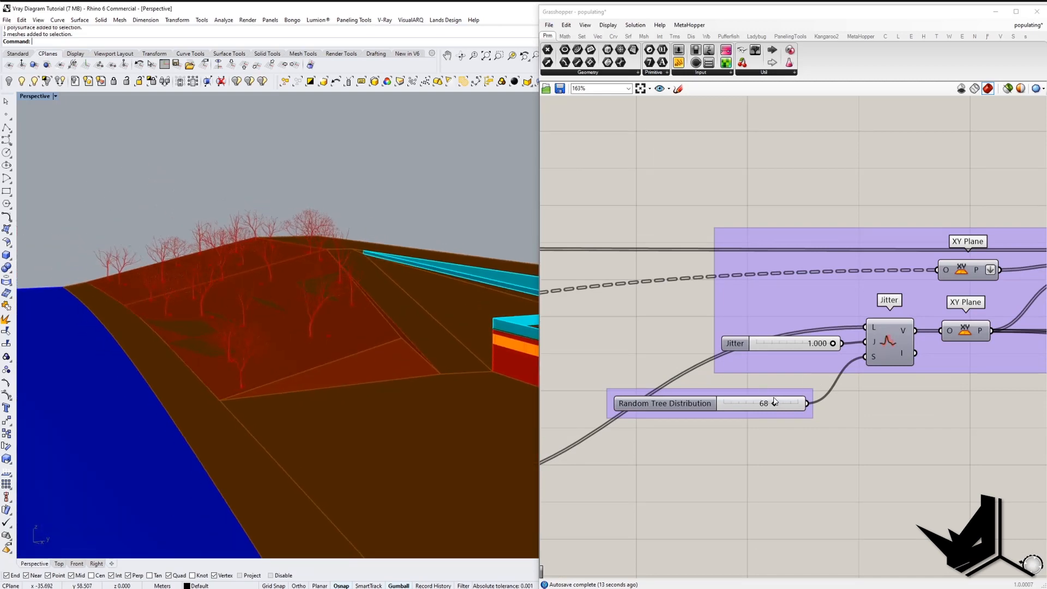
pyautogui.moveTo(774, 405)
pyautogui.mouseDown()
pyautogui.moveTo(753, 405)
pyautogui.moveTo(765, 405)
pyautogui.mouseUp()
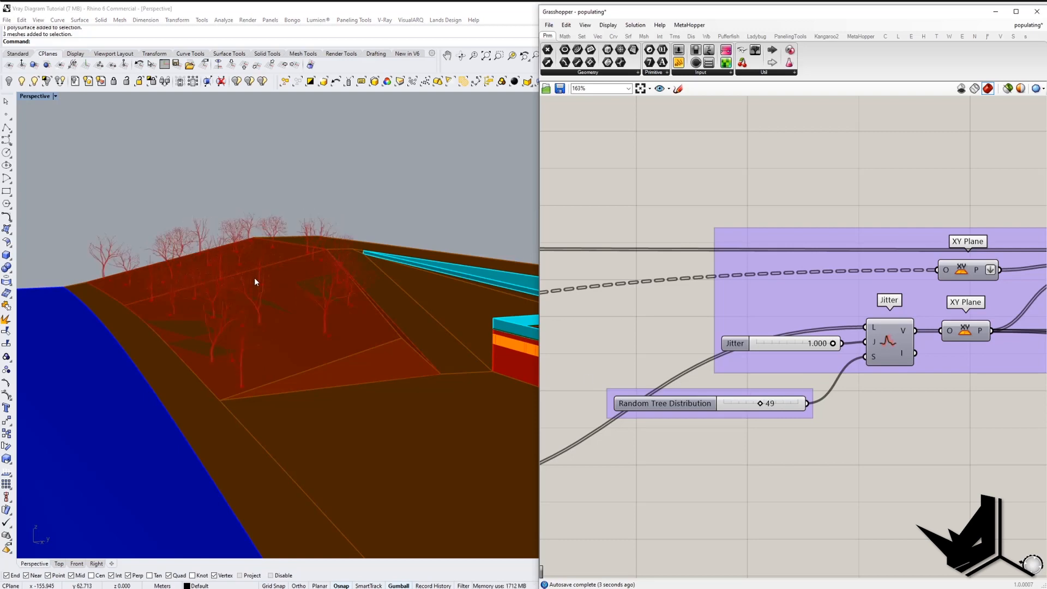
# Set the Random Tree Rotation slider to 27 to vary the orientation of the trees.
pyautogui.scroll(-4, 255, 282)
pyautogui.moveTo(271, 299); pyautogui.dragTo(346, 320, button='right')
pyautogui.moveTo(905, 454); pyautogui.dragTo(744, 461, button='right')
pyautogui.scroll(-5, 745, 462)
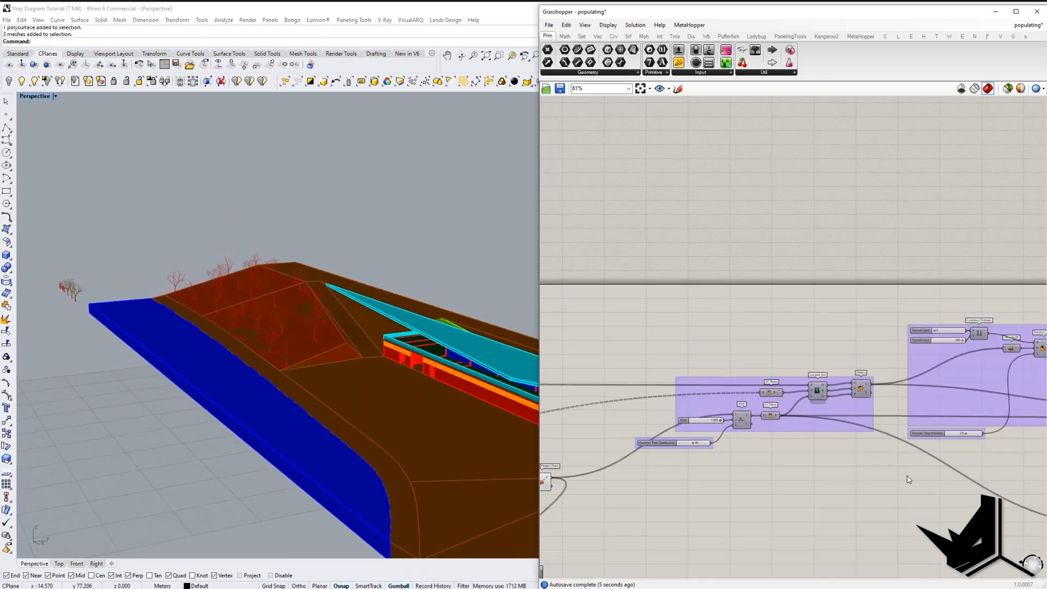
pyautogui.moveTo(907, 479); pyautogui.dragTo(717, 400, button='right')
pyautogui.scroll(4, 725, 392)
pyautogui.scroll(5, 274, 307)
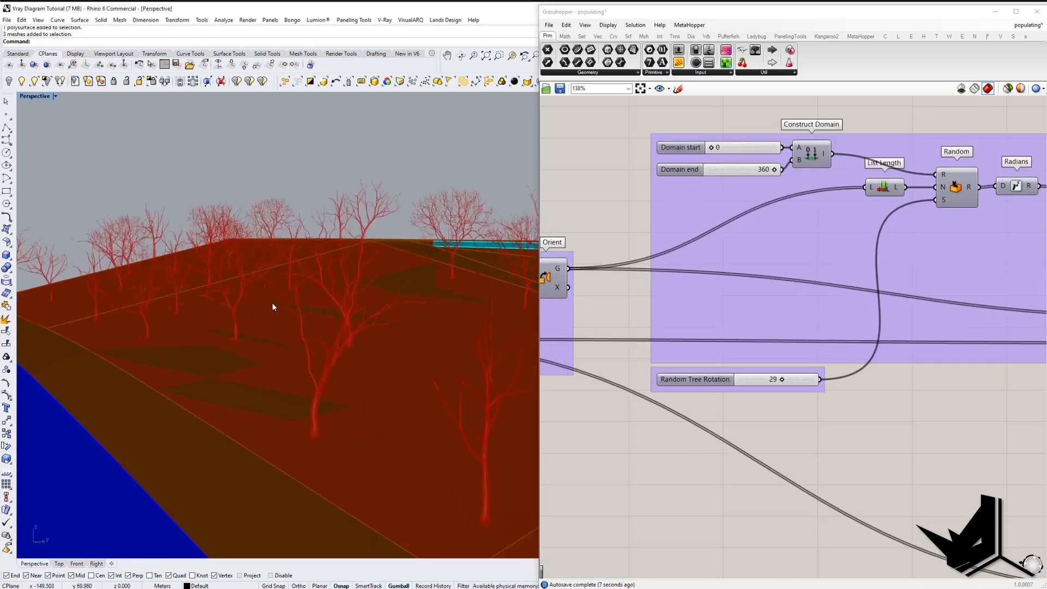
pyautogui.moveTo(274, 307); pyautogui.dragTo(284, 318, button='right')
pyautogui.moveTo(783, 381); pyautogui.dragTo(783, 382)
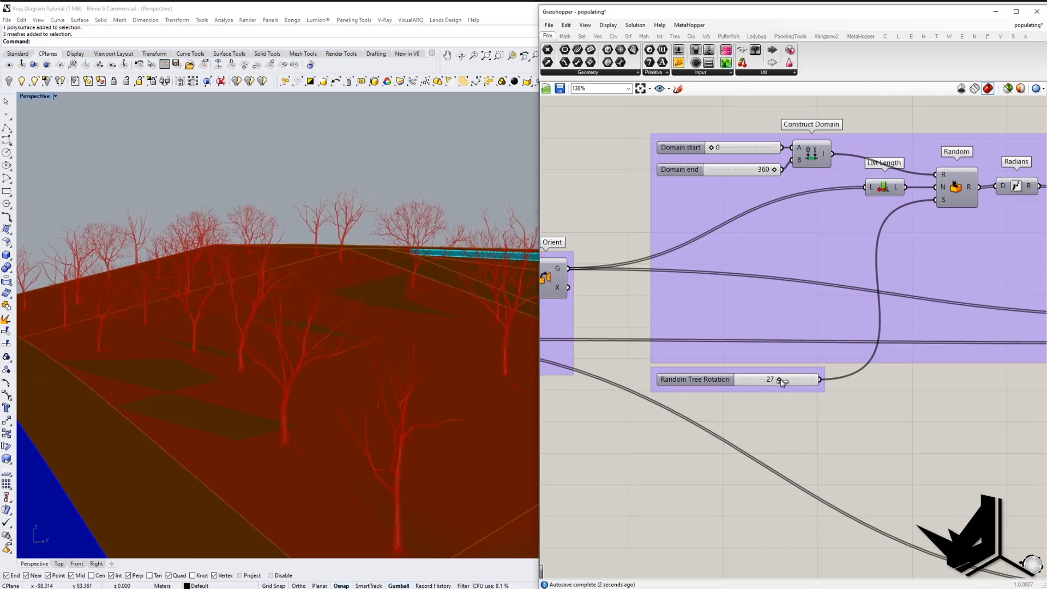
# Set the Random Tree Scaling slider to 26 to vary the sizes of the trees.
pyautogui.scroll(-5, 305, 388)
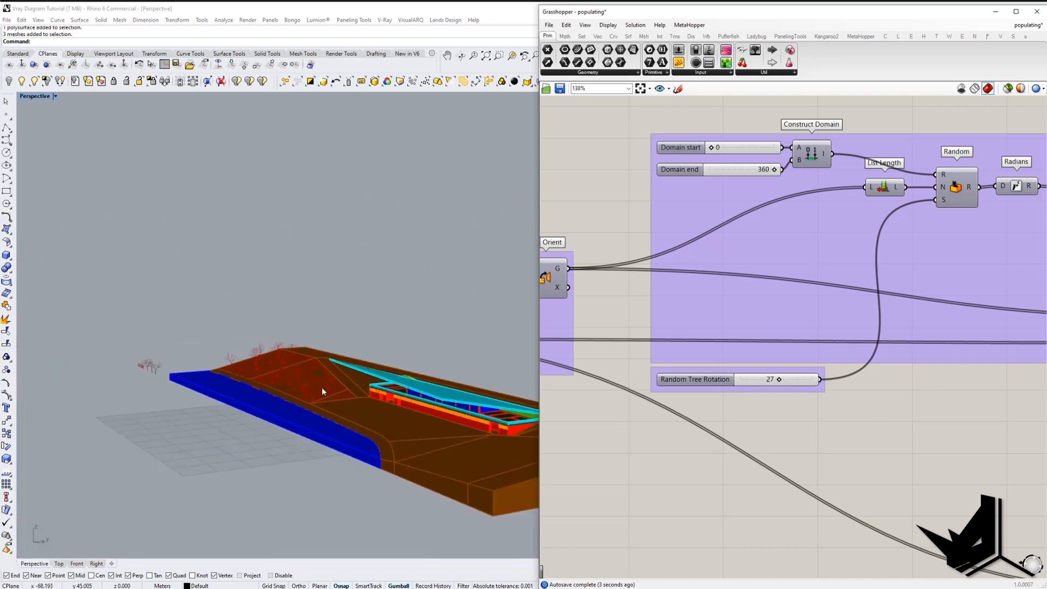
pyautogui.scroll(-5, 912, 418)
pyautogui.scroll(6, 845, 437)
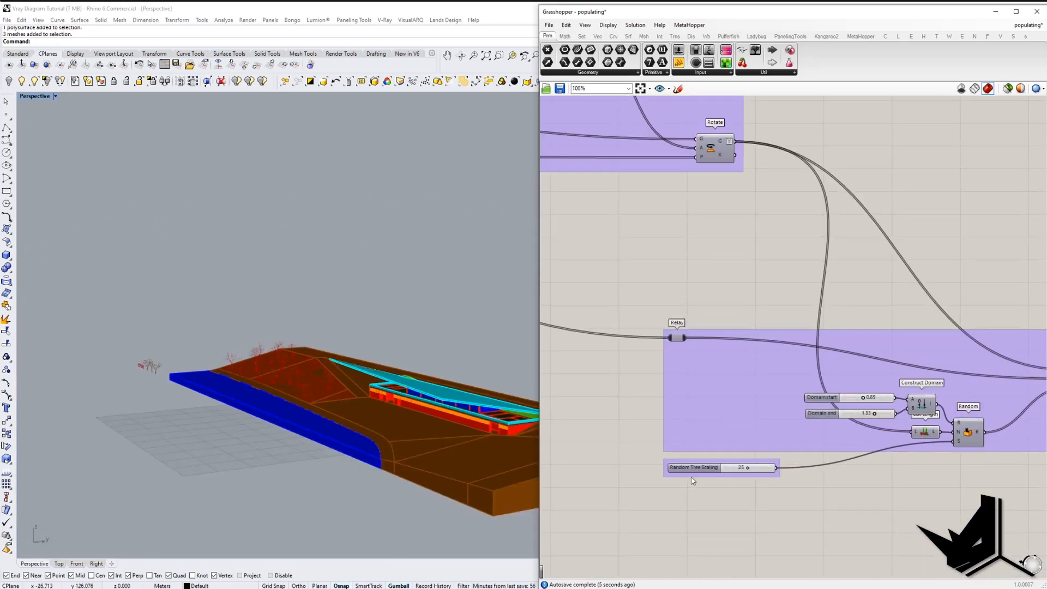
pyautogui.scroll(3, 293, 380)
pyautogui.scroll(5, 295, 379)
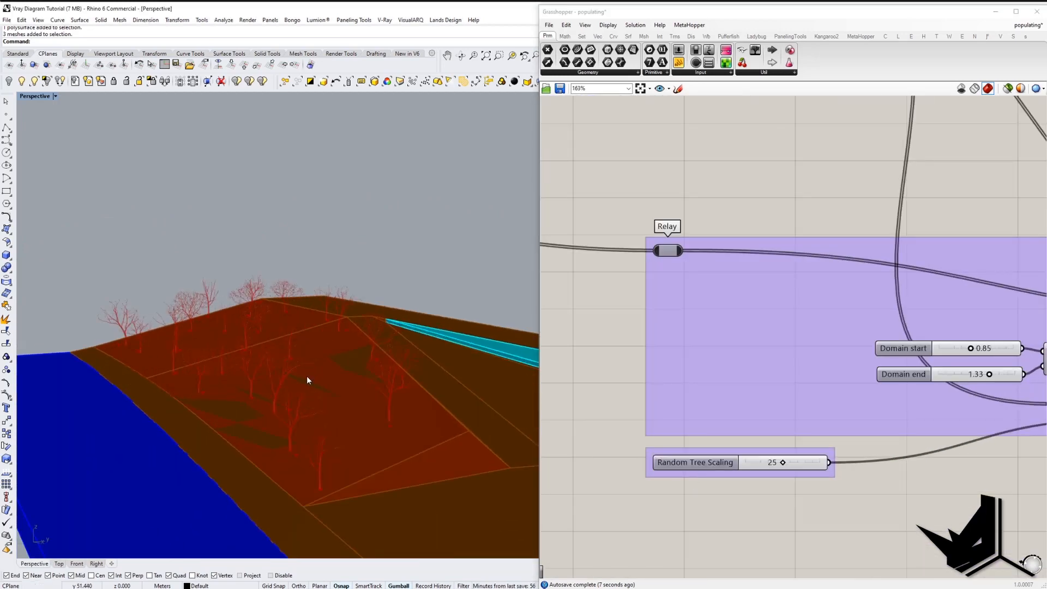
pyautogui.moveTo(783, 464); pyautogui.dragTo(786, 464)
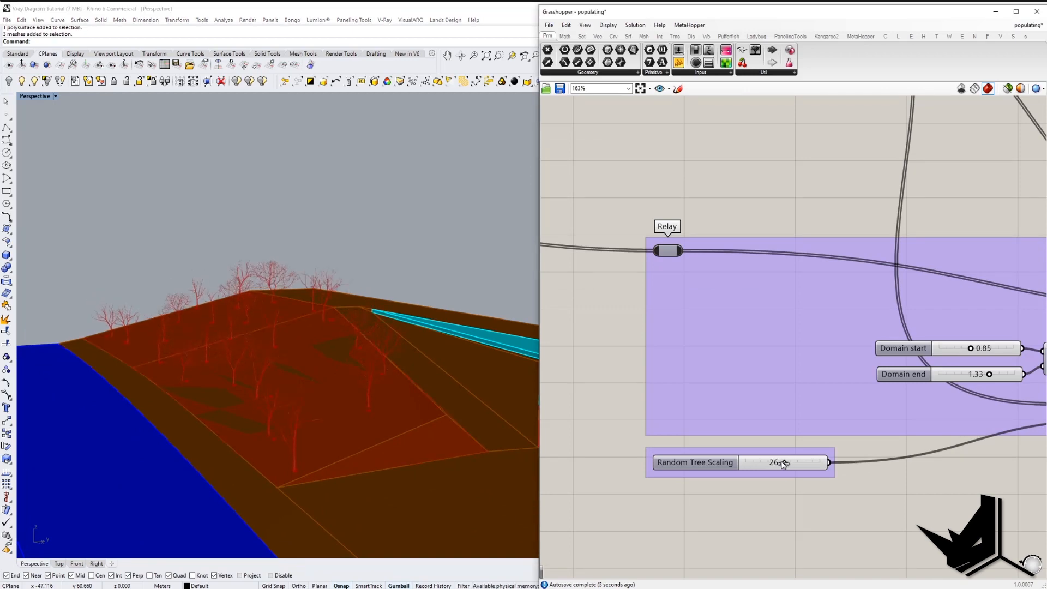
# Bake the trees from the final Scale component into the model on the Trees layer.
pyautogui.scroll(-5, 266, 290)
pyautogui.moveTo(266, 289); pyautogui.dragTo(344, 321, button='right')
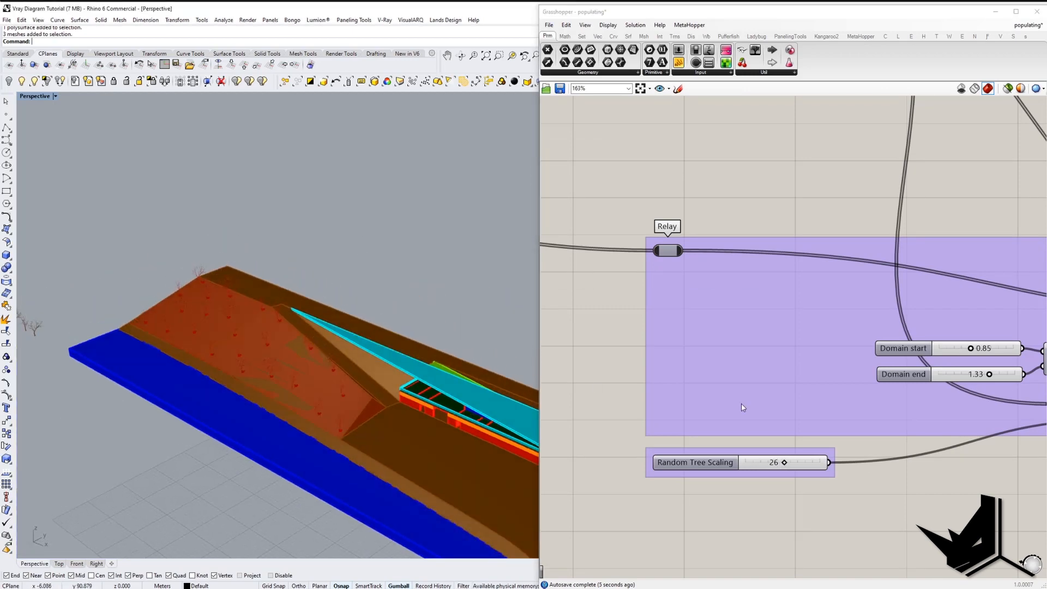
pyautogui.scroll(-5, 742, 407)
pyautogui.rightClick(900, 377)
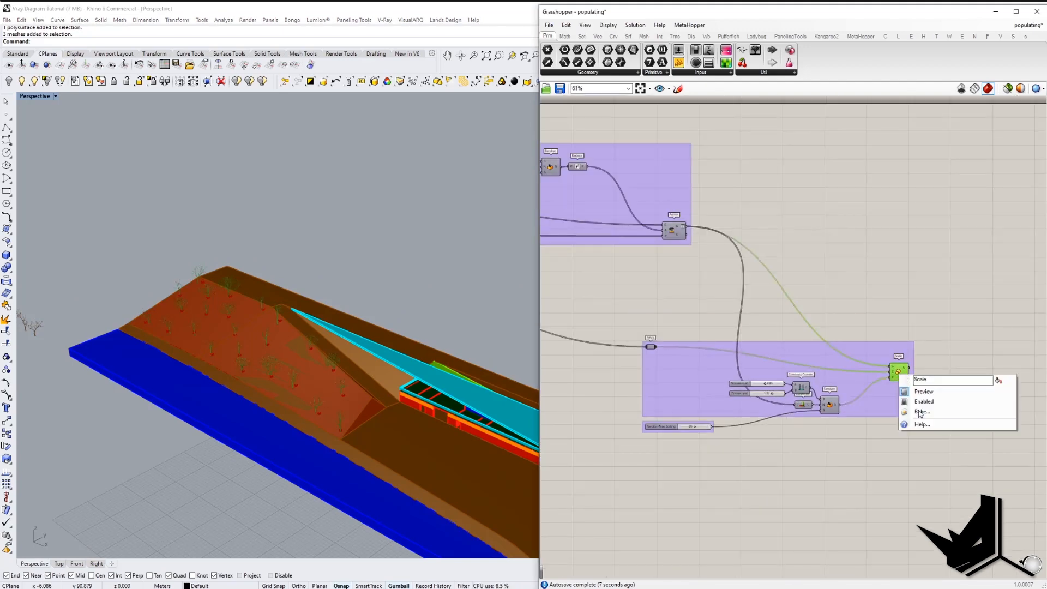
pyautogui.click(925, 416)
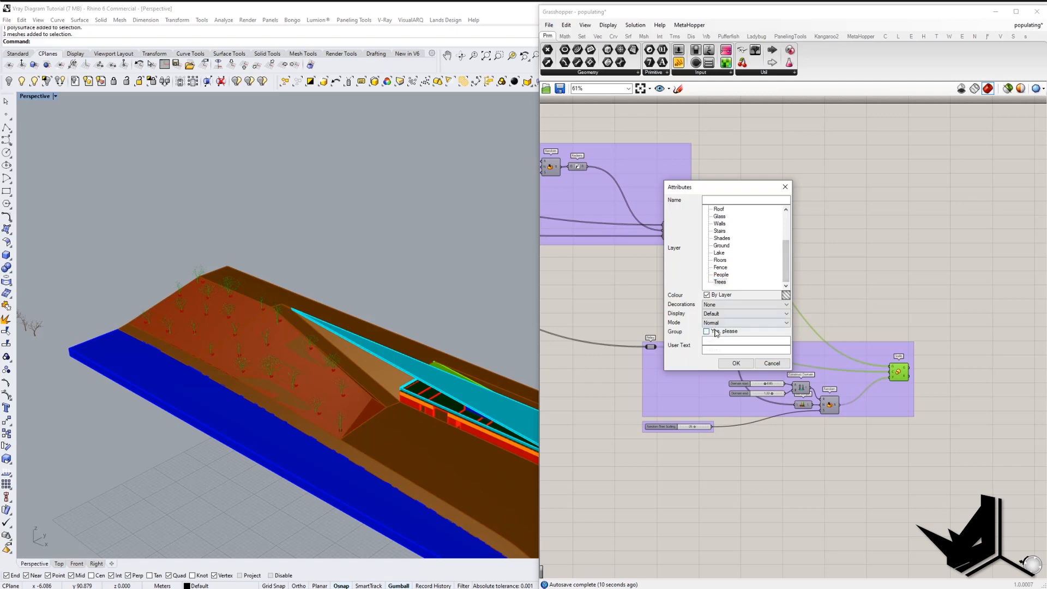
pyautogui.click(742, 365)
# Clear the assigned values from the Geometry and Brep input parameters at the start of the definition.
pyautogui.scroll(-6, 293, 319)
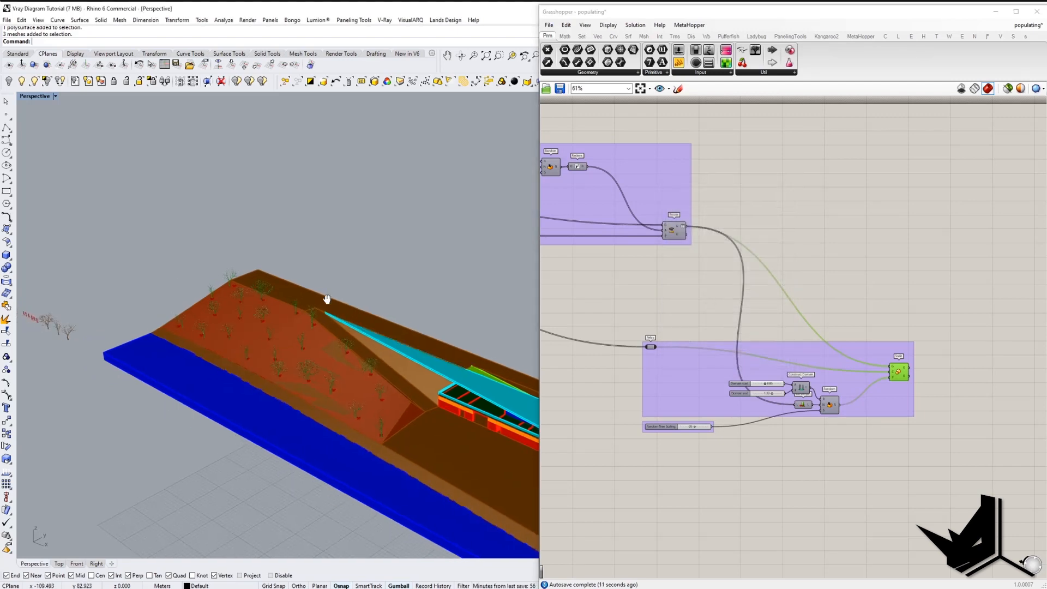
pyautogui.moveTo(718, 294); pyautogui.dragTo(1036, 314, button='right')
pyautogui.scroll(-4, 821, 303)
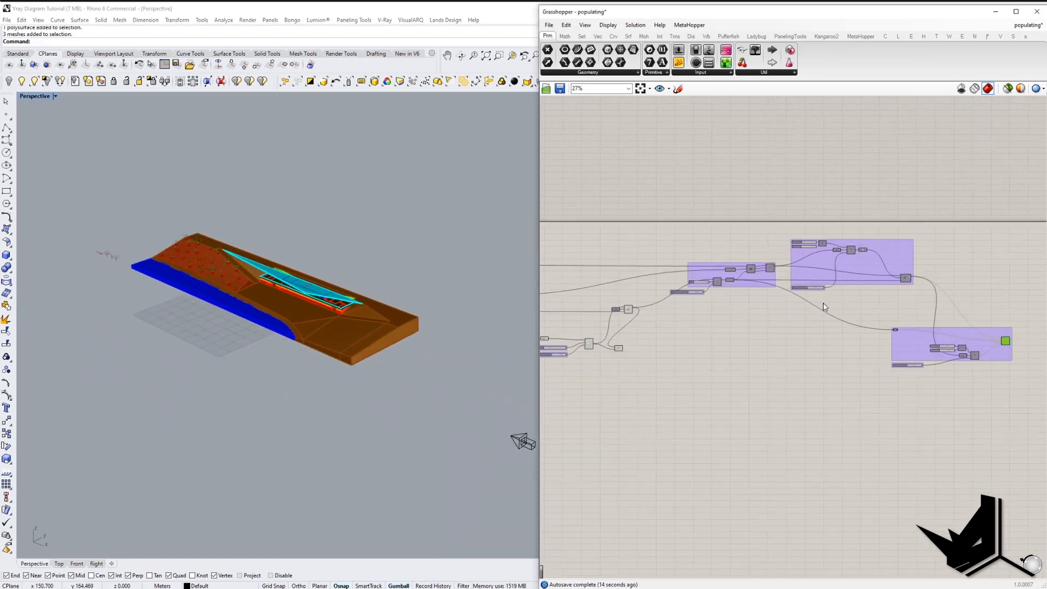
pyautogui.moveTo(823, 305); pyautogui.dragTo(1033, 350, button='right')
pyautogui.scroll(3, 604, 319)
pyautogui.moveTo(605, 322); pyautogui.dragTo(759, 320, button='right')
pyautogui.scroll(3, 731, 302)
pyautogui.rightClick(719, 298)
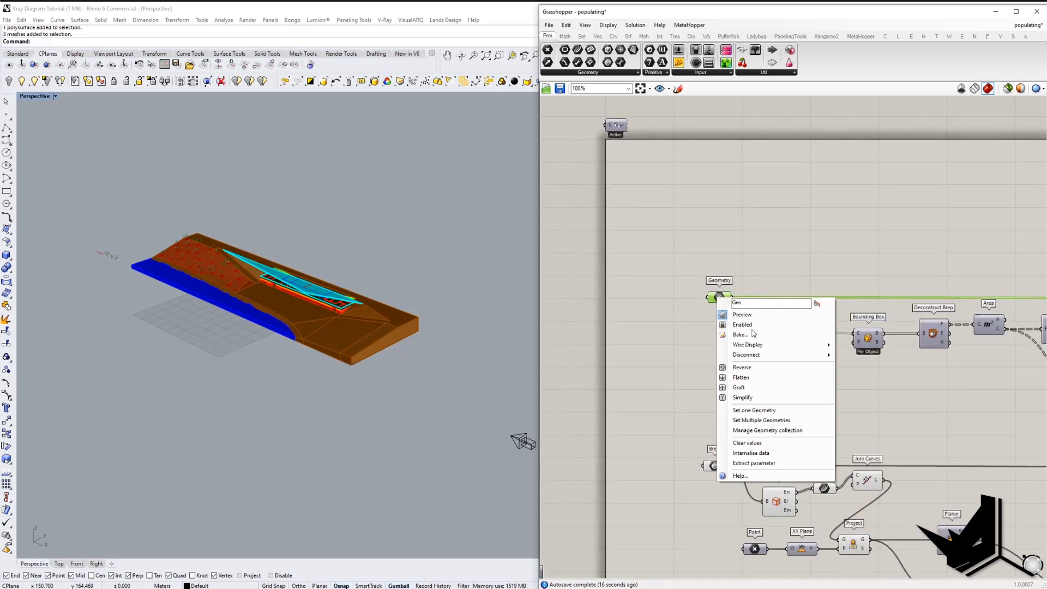
pyautogui.click(757, 444)
pyautogui.rightClick(713, 466)
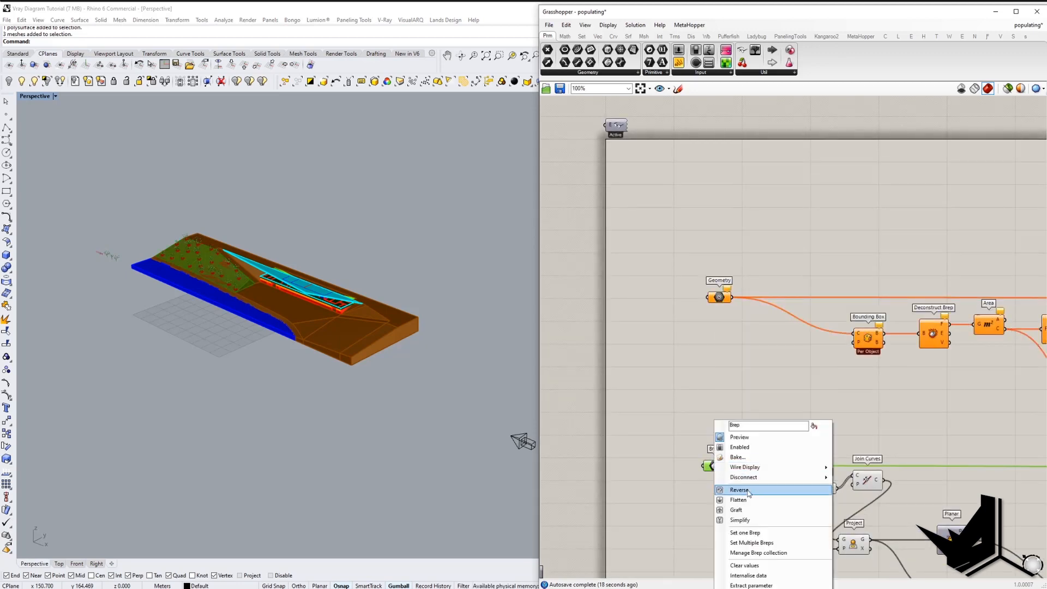
pyautogui.click(746, 553)
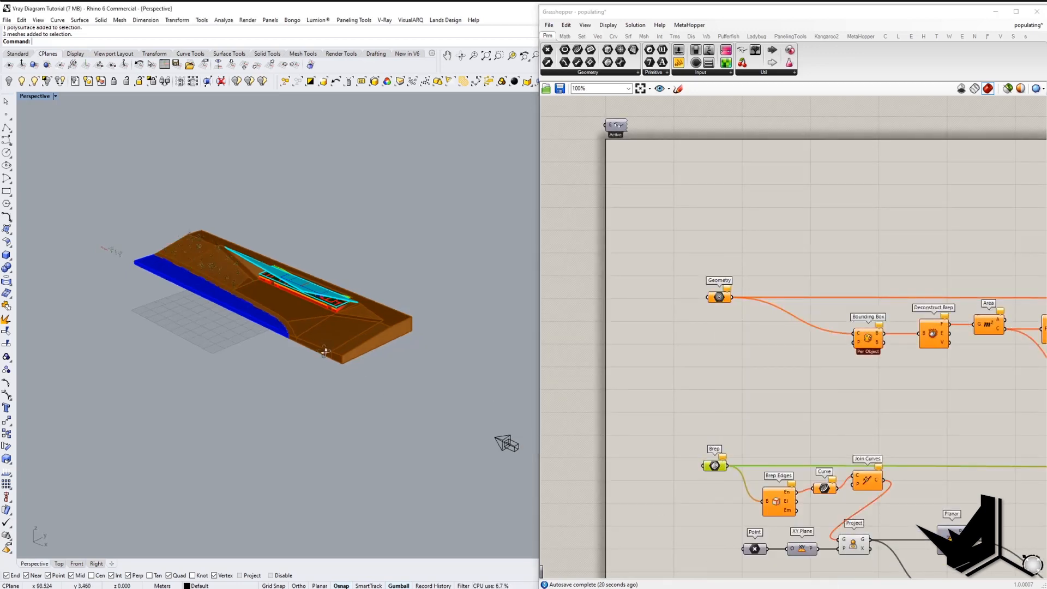
# Assign the ground polysurface at the terrain's opposite end, beyond the building, to the Brep parameter.
pyautogui.scroll(3, 336, 342)
pyautogui.click(362, 334)
pyautogui.keyDown('shift'); pyautogui.moveTo(247, 285); pyautogui.dragTo(333, 291, button='right'); pyautogui.keyUp('shift')
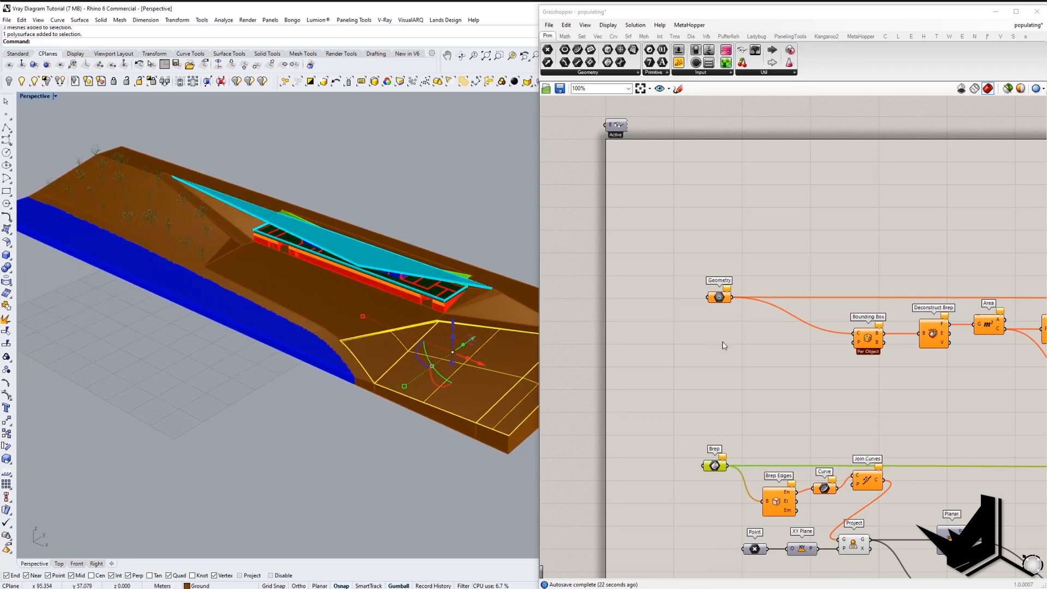
pyautogui.rightClick(715, 466)
pyautogui.click(774, 532)
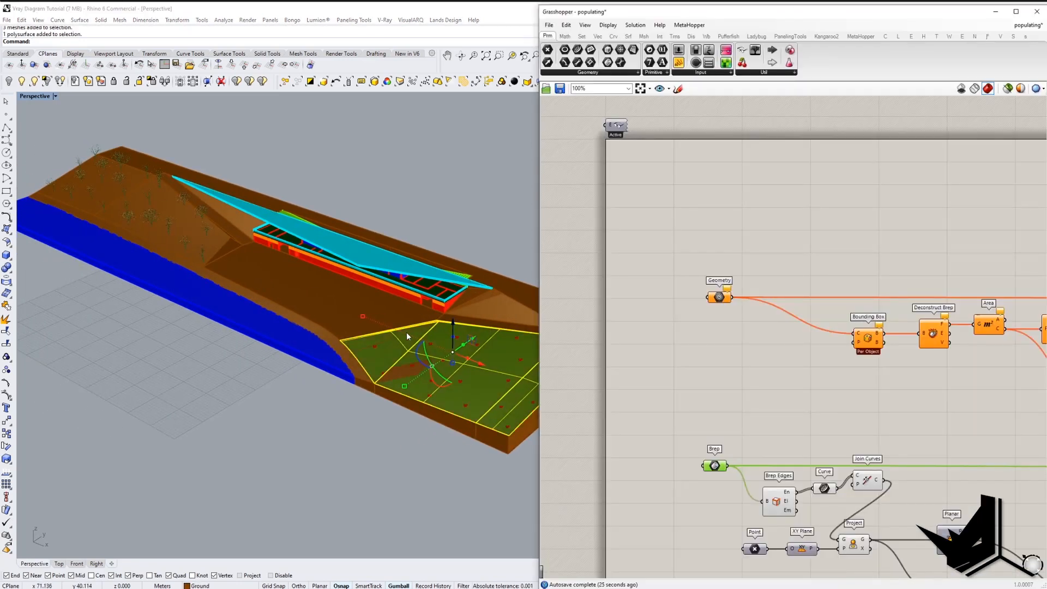
# Assign the three source tree meshes beside the site model to the Geometry parameter of the definition.
pyautogui.keyDown('shift'); pyautogui.moveTo(218, 279); pyautogui.dragTo(459, 346, button='right'); pyautogui.keyUp('shift')
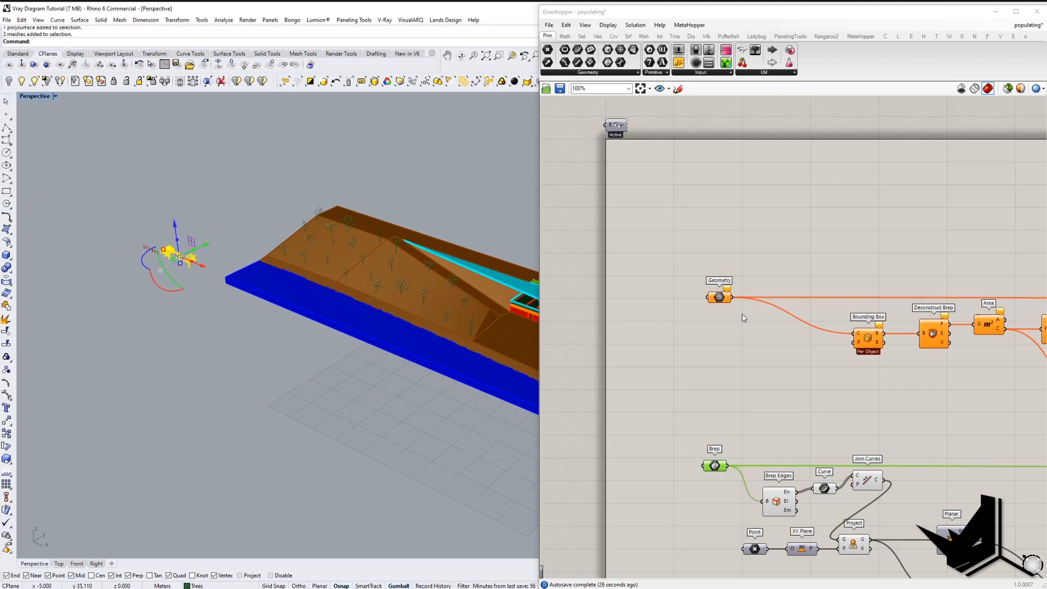
pyautogui.rightClick(719, 298)
pyautogui.click(785, 435)
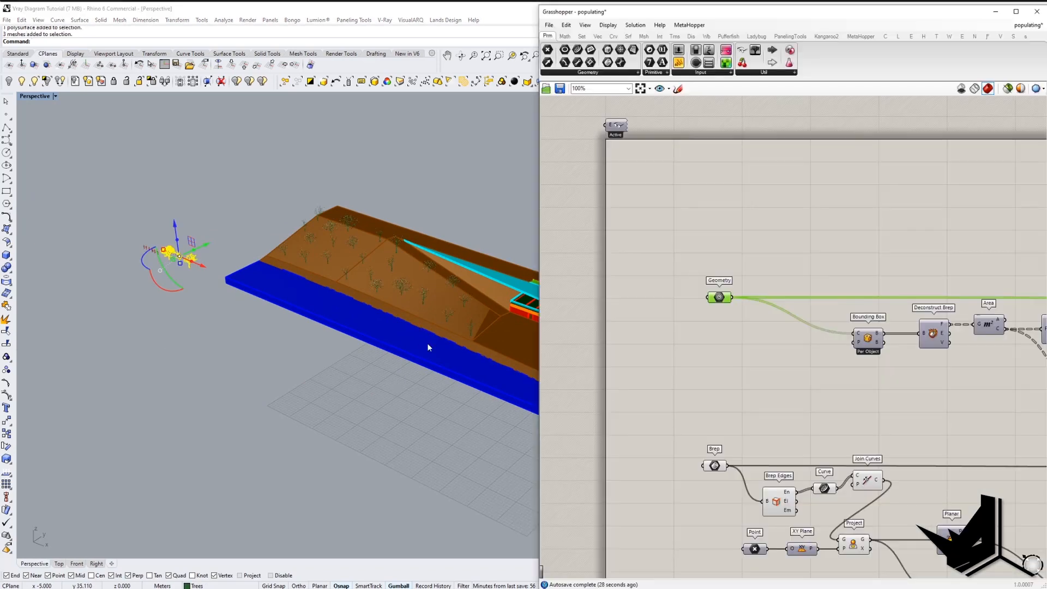
# Set the # of units slider to 18 to control how many trees populate the far ground surface.
pyautogui.moveTo(428, 348); pyautogui.dragTo(142, 300, button='right')
pyautogui.scroll(10, 387, 290)
pyautogui.scroll(-7, 387, 290)
pyautogui.moveTo(783, 403); pyautogui.dragTo(630, 376, button='right')
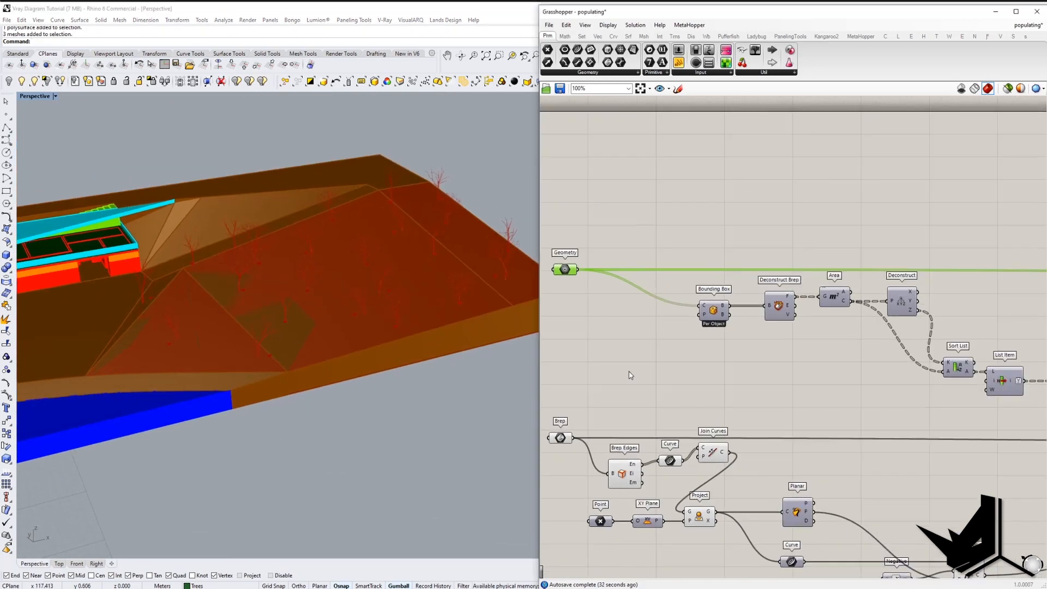
pyautogui.scroll(-3, 925, 408)
pyautogui.scroll(6, 927, 385)
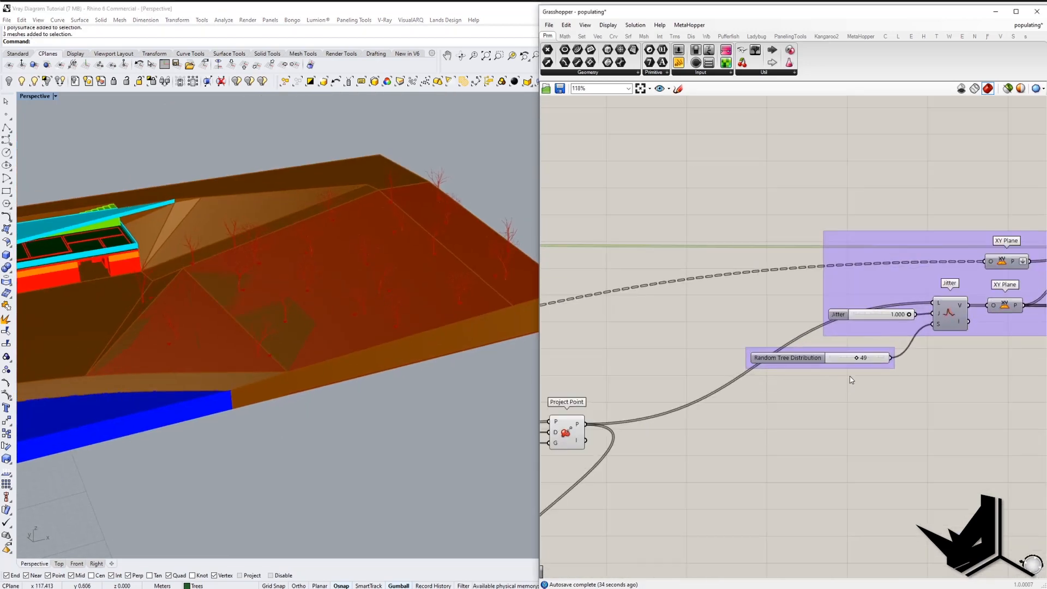
pyautogui.moveTo(639, 450); pyautogui.dragTo(858, 340, button='right')
pyautogui.scroll(-3, 858, 343)
pyautogui.scroll(4, 630, 409)
pyautogui.moveTo(677, 434); pyautogui.dragTo(783, 422, button='right')
pyautogui.scroll(2, 783, 422)
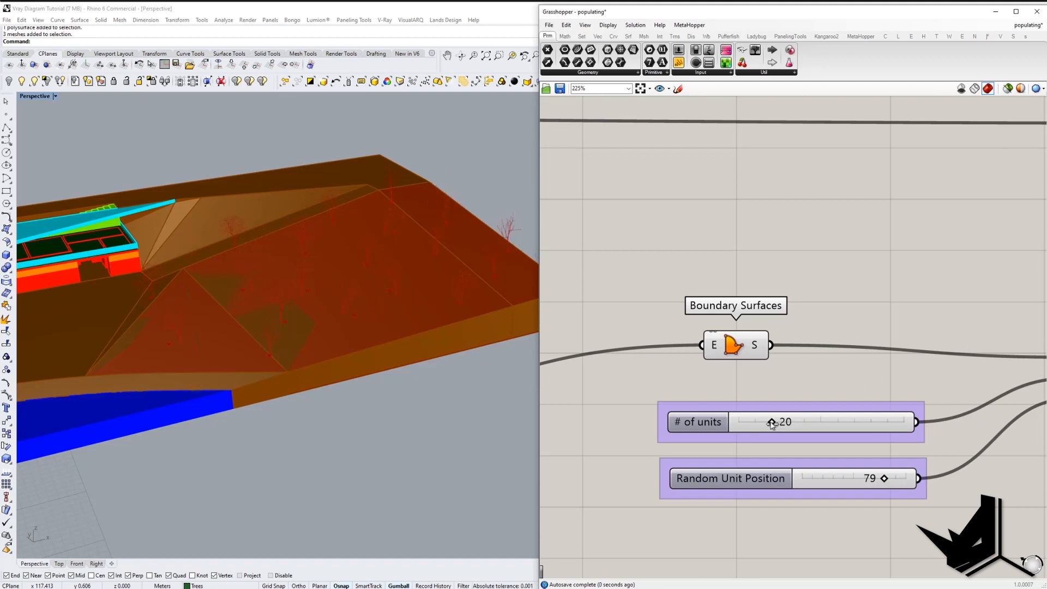
pyautogui.scroll(2, 361, 303)
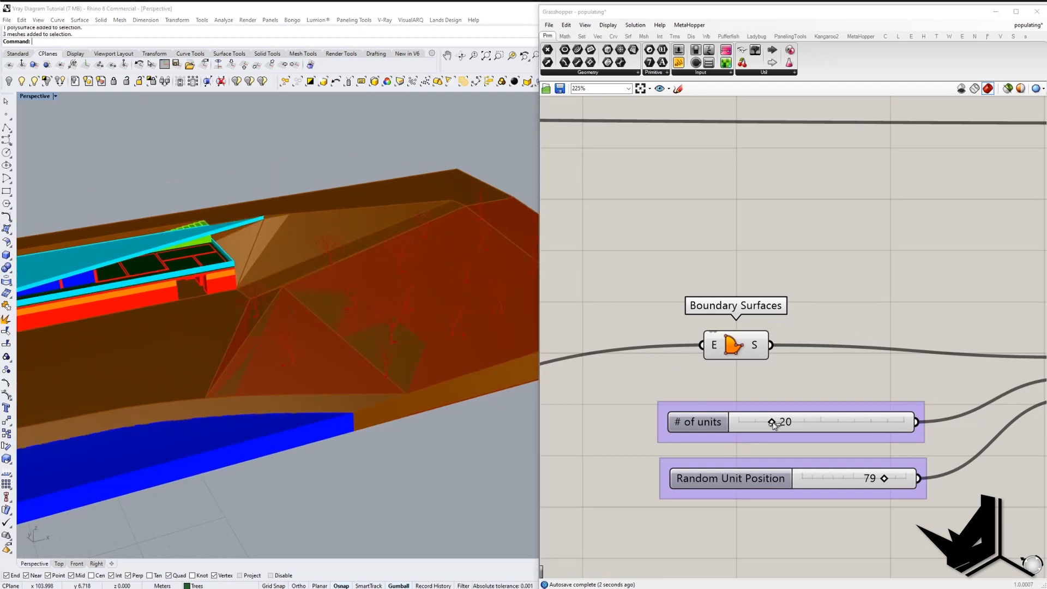
pyautogui.scroll(-5, 307, 328)
pyautogui.moveTo(307, 328); pyautogui.dragTo(345, 393, button='right')
pyautogui.scroll(3, 389, 414)
pyautogui.moveTo(766, 425); pyautogui.dragTo(772, 427)
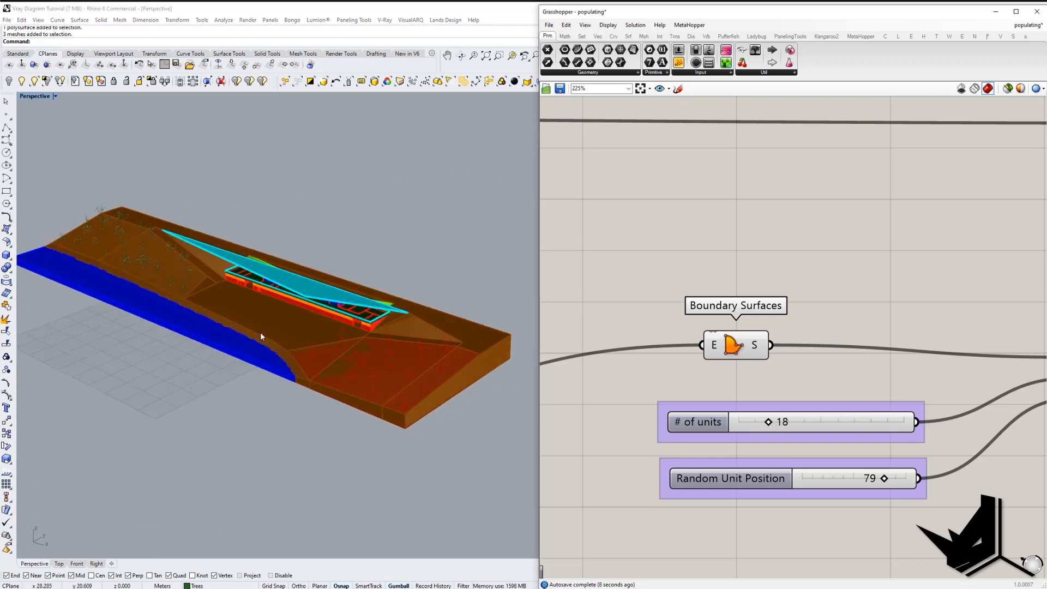
# Bake the trees from the final Scale component as a group on the Trees layer.
pyautogui.moveTo(260, 336); pyautogui.dragTo(277, 365, button='right')
pyautogui.moveTo(871, 354); pyautogui.dragTo(715, 358, button='right')
pyautogui.scroll(-8, 713, 357)
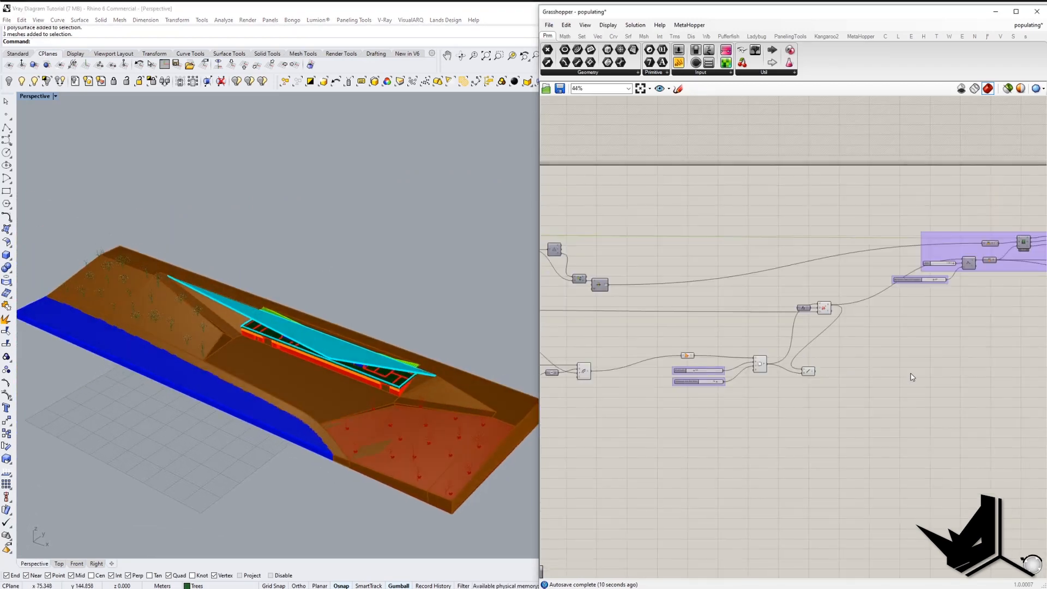
pyautogui.scroll(4, 796, 327)
pyautogui.rightClick(796, 451)
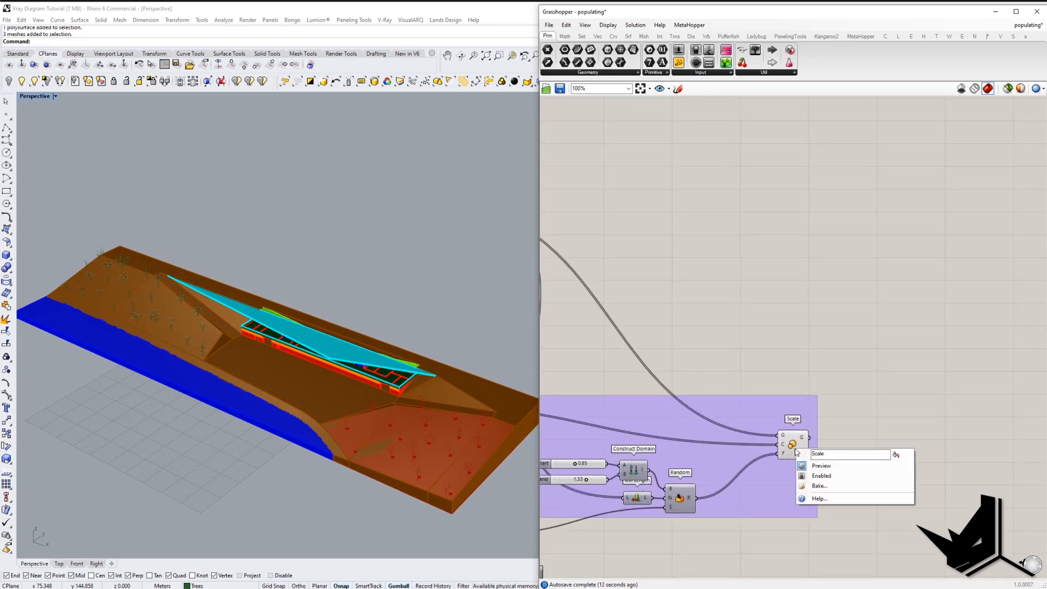
pyautogui.rightClick(795, 452)
pyautogui.click(819, 485)
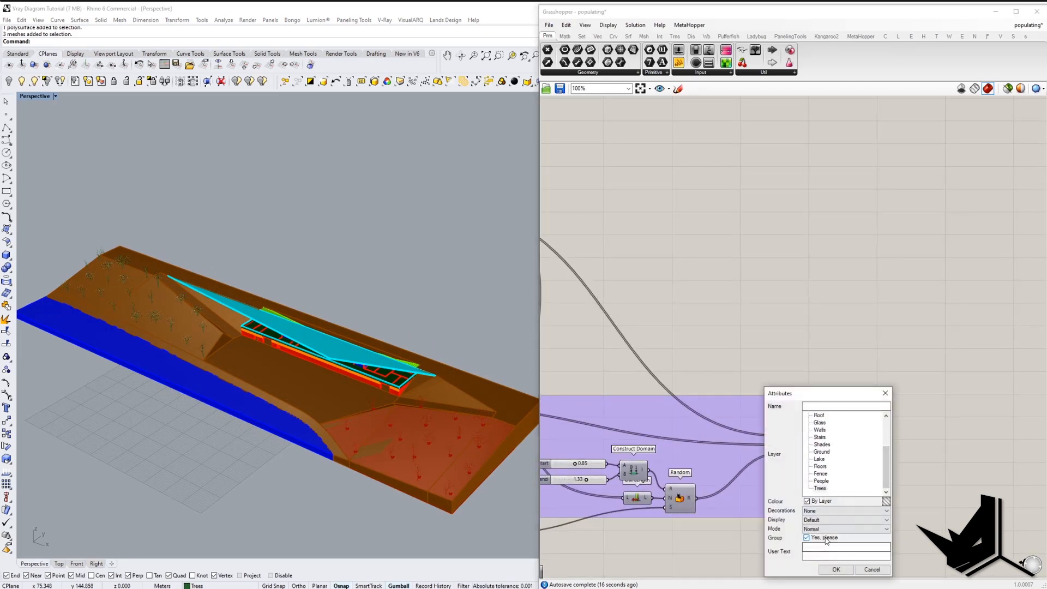
pyautogui.click(836, 570)
# Clear the assigned values from both the Geometry and Brep input parameters after baking the second set of trees.
pyautogui.moveTo(232, 282); pyautogui.dragTo(266, 298, button='right')
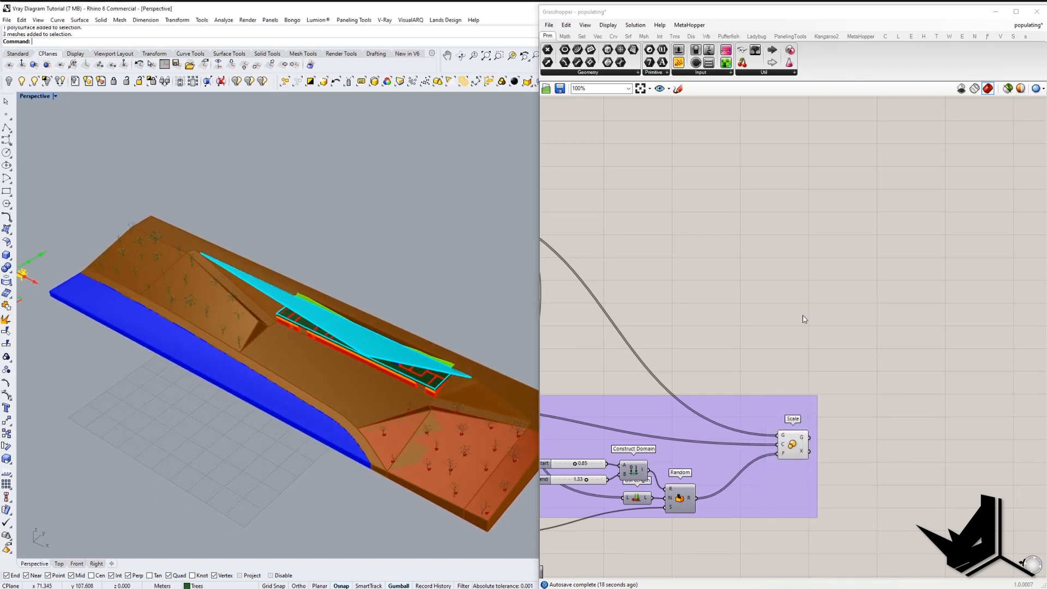
pyautogui.scroll(-4, 804, 319)
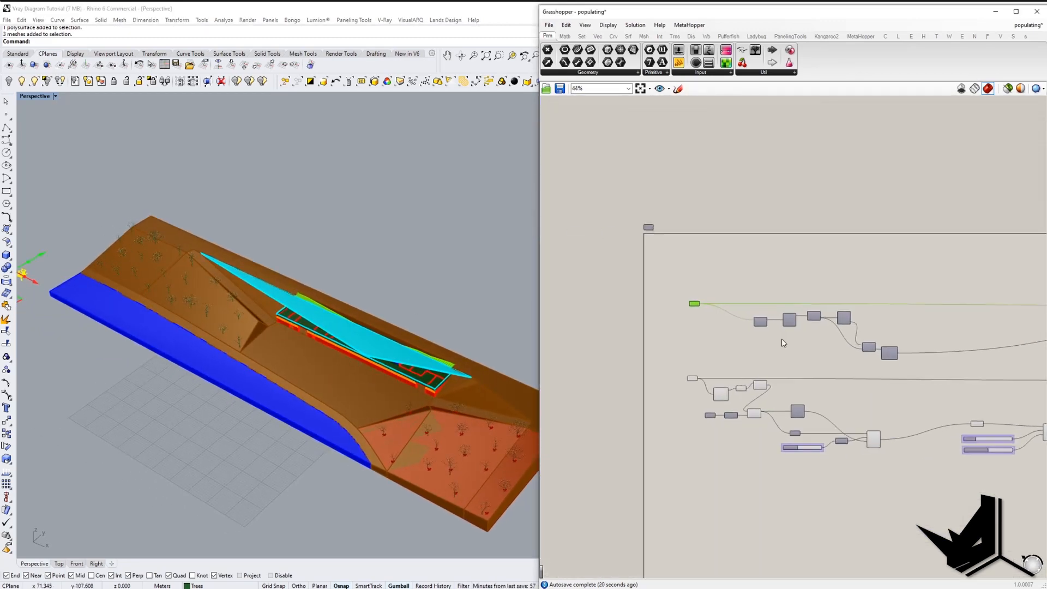
pyautogui.scroll(4, 703, 344)
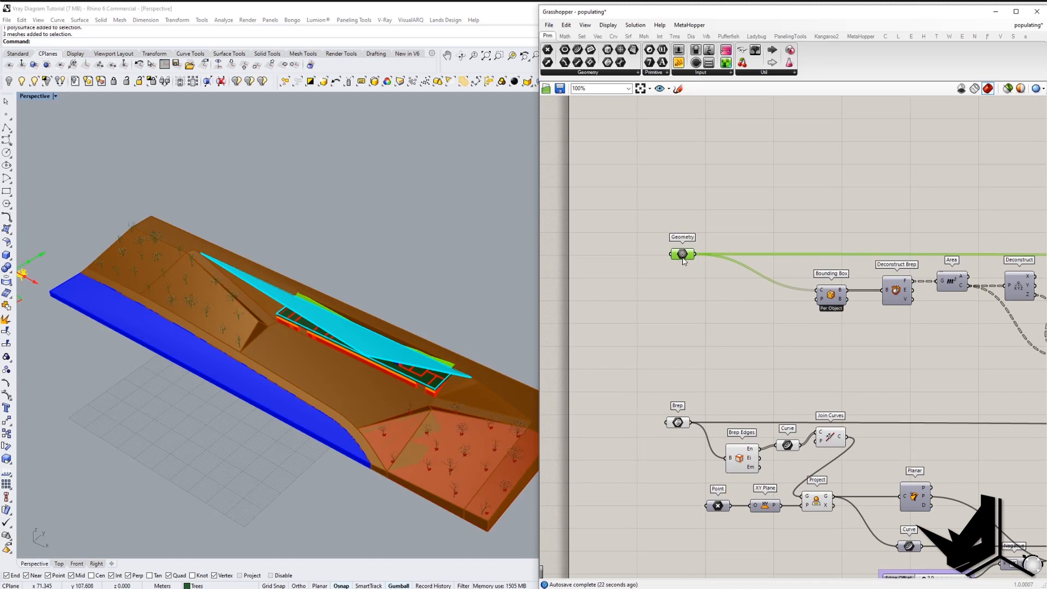
pyautogui.rightClick(683, 261)
pyautogui.click(711, 403)
pyautogui.rightClick(677, 423)
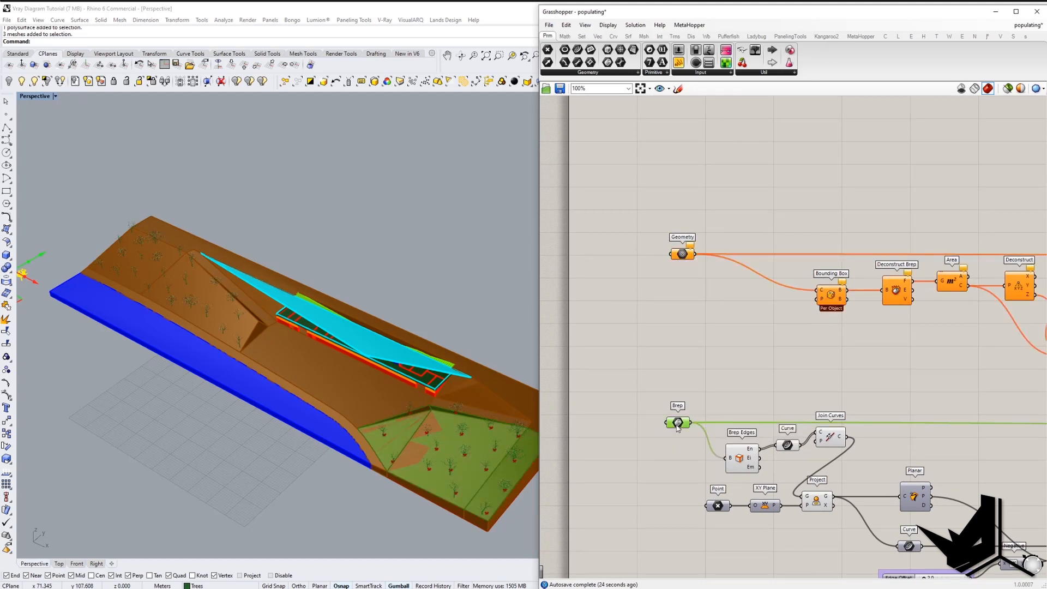
pyautogui.click(719, 564)
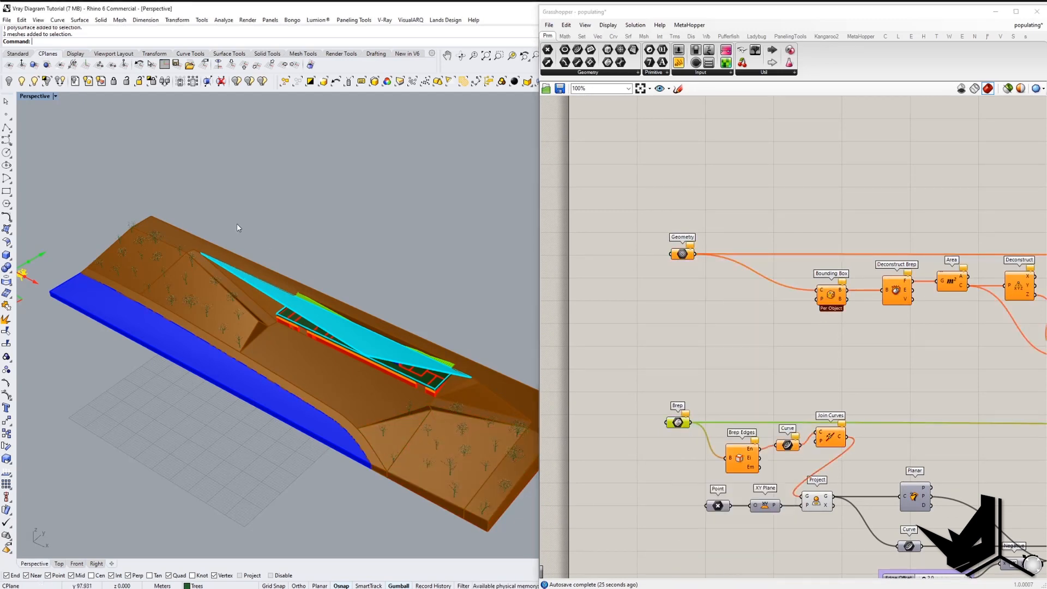
# Select the source people meshes beside the trees and assign them to the Geometry parameter.
pyautogui.scroll(2, 348, 232)
pyautogui.scroll(5, 108, 273)
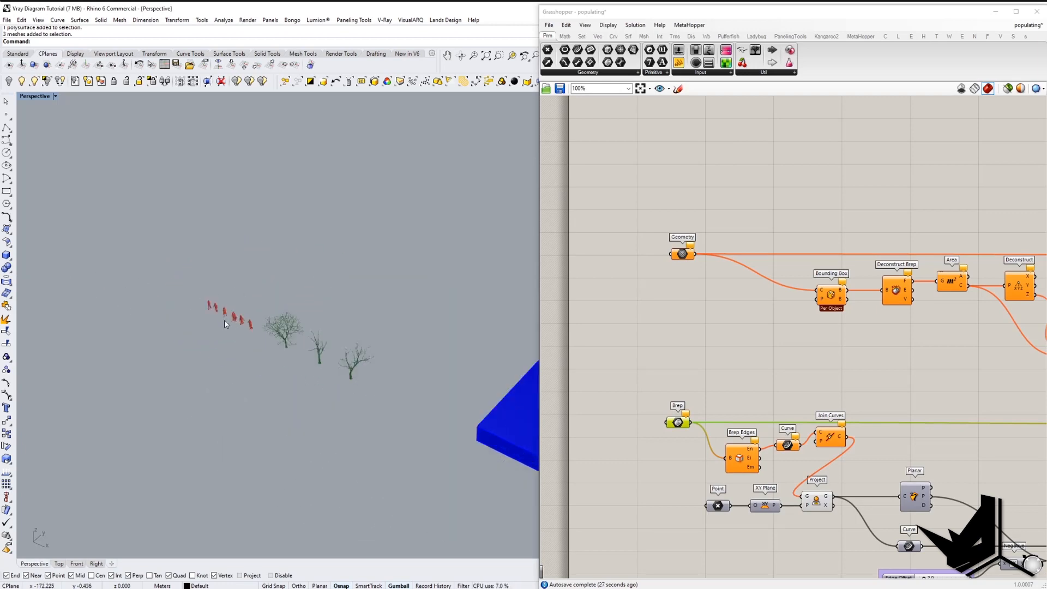
pyautogui.moveTo(224, 325); pyautogui.dragTo(186, 300)
pyautogui.scroll(-3, 187, 298)
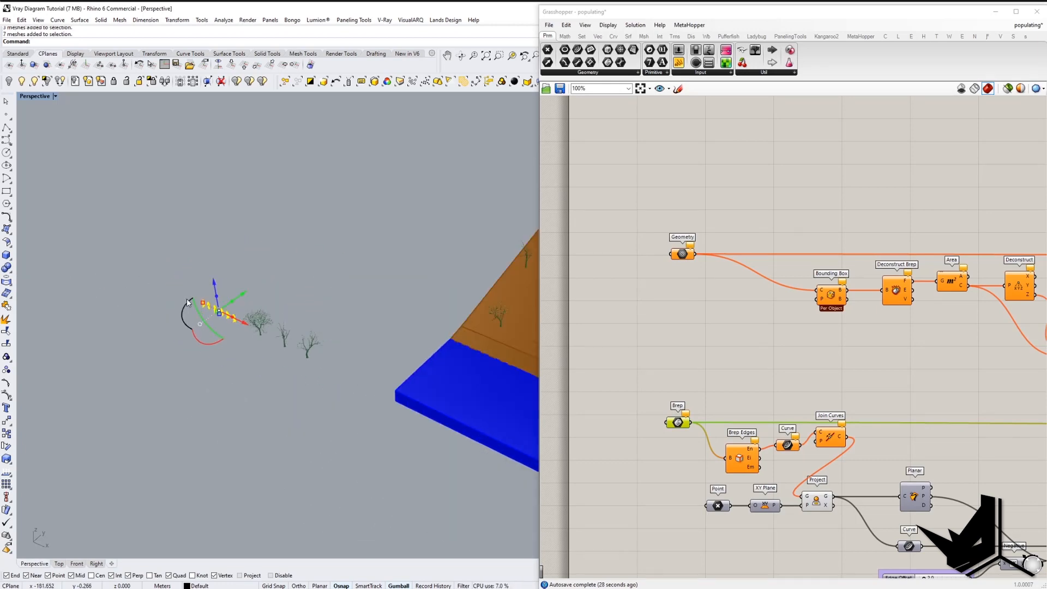
pyautogui.rightClick(684, 257)
pyautogui.click(728, 394)
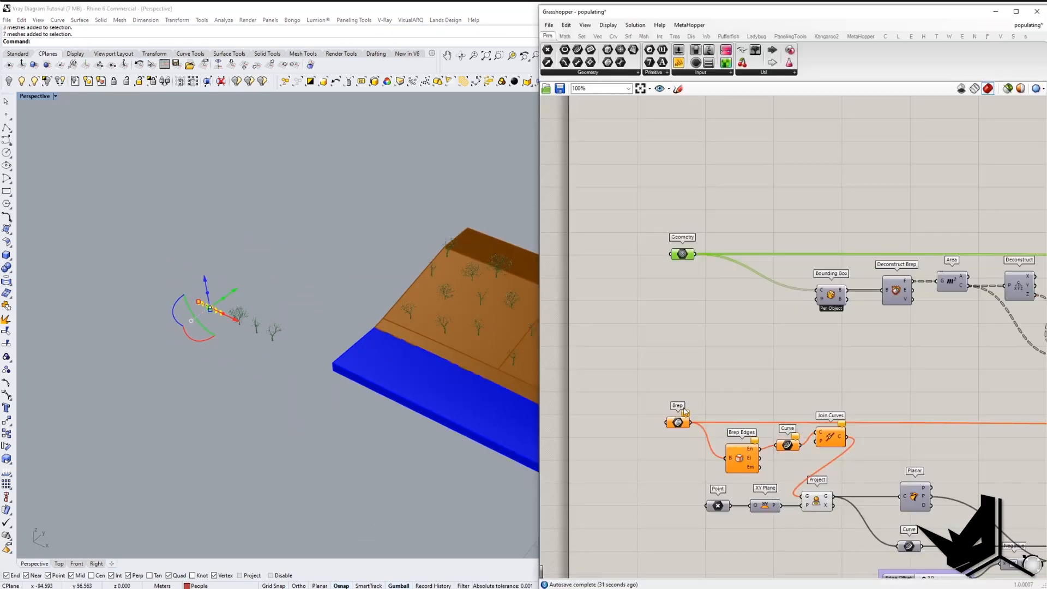
# Assign the central ground polysurface surrounding the building to the Brep parameter.
pyautogui.scroll(-2, 267, 247)
pyautogui.click(384, 247)
pyautogui.keyDown('shift'); pyautogui.moveTo(452, 286); pyautogui.dragTo(346, 253, button='right'); pyautogui.keyUp('shift')
pyautogui.scroll(-2, 346, 253)
pyautogui.scroll(3, 330, 308)
pyautogui.keyDown('shift'); pyautogui.moveTo(329, 308); pyautogui.dragTo(340, 317, button='right'); pyautogui.keyUp('shift')
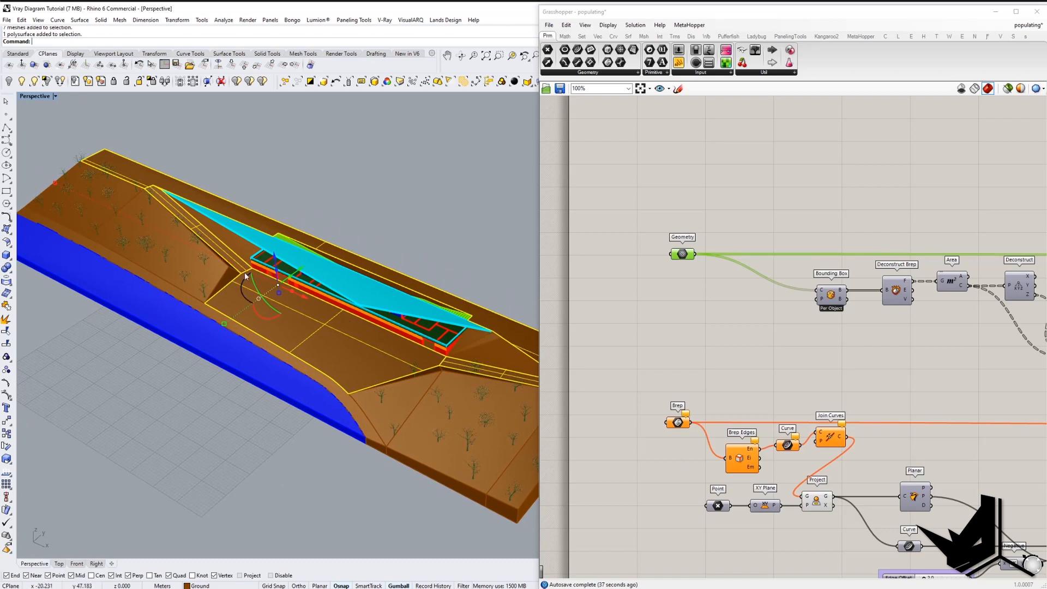
pyautogui.rightClick(677, 423)
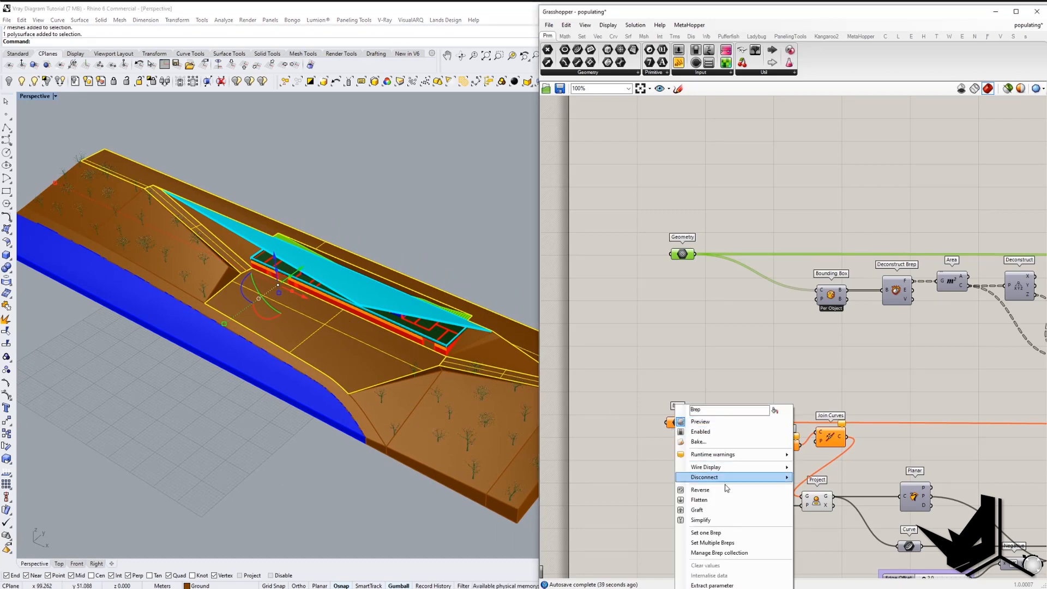
pyautogui.click(728, 537)
# Raise the # of units slider to 61 to scatter more people around the building.
pyautogui.scroll(-4, 371, 338)
pyautogui.moveTo(371, 338); pyautogui.dragTo(334, 306, button='right')
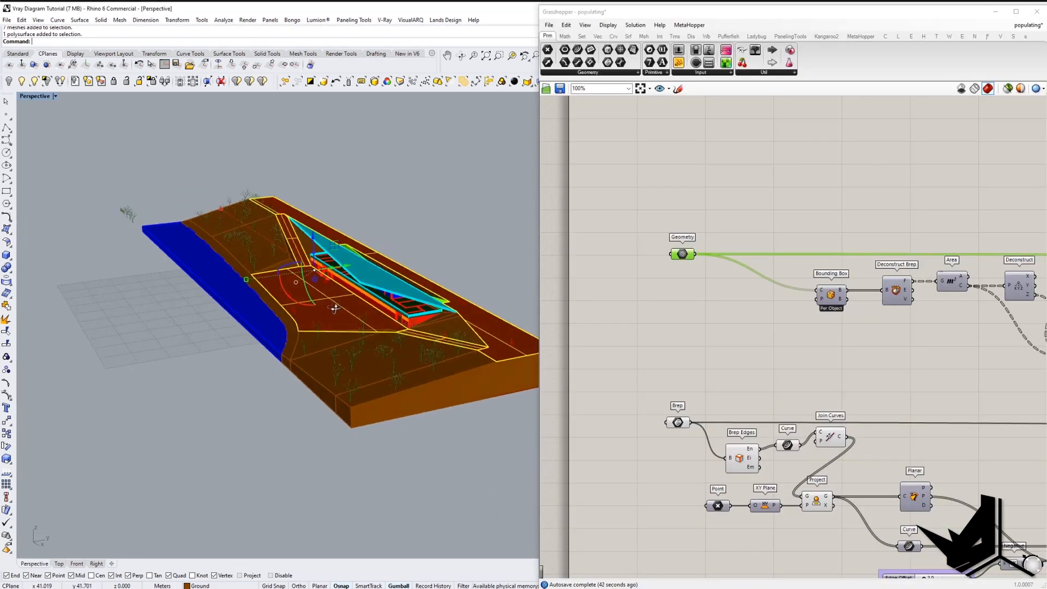
pyautogui.scroll(2, 386, 221)
pyautogui.click(386, 222)
pyautogui.moveTo(386, 221); pyautogui.dragTo(340, 271, button='right')
pyautogui.scroll(6, 347, 260)
pyautogui.scroll(-5, 689, 320)
pyautogui.moveTo(813, 375); pyautogui.dragTo(601, 354, button='right')
pyautogui.scroll(4, 709, 367)
pyautogui.moveTo(708, 367); pyautogui.dragTo(808, 370, button='right')
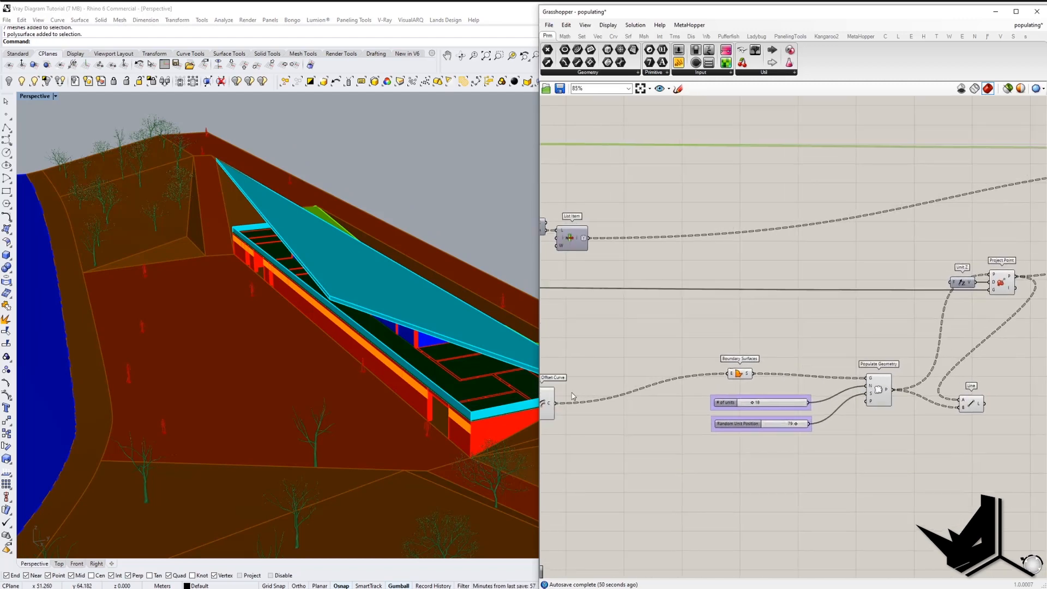
pyautogui.scroll(5, 751, 425)
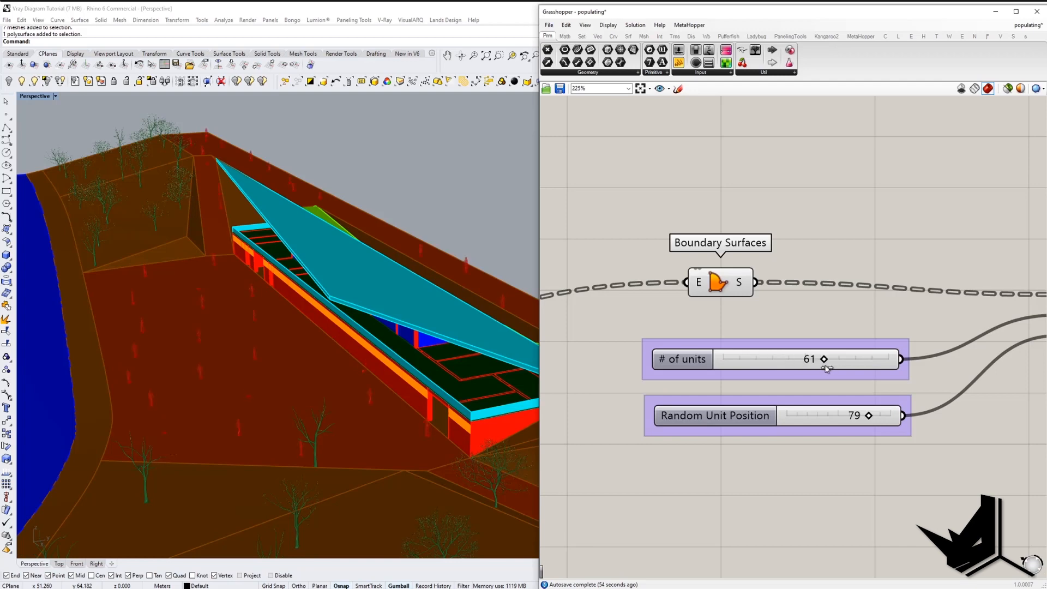
# Set the Random Unit Position slider to 69 to shuffle where the people stand.
pyautogui.moveTo(338, 349); pyautogui.dragTo(409, 354, button='right')
pyautogui.moveTo(869, 416); pyautogui.dragTo(854, 420)
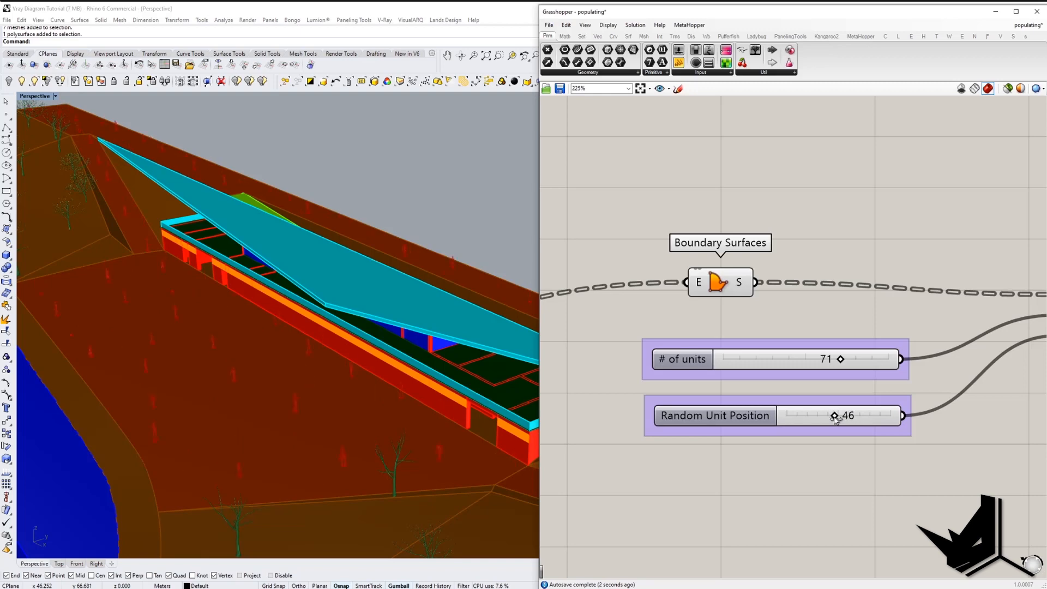
pyautogui.scroll(-3, 216, 347)
pyautogui.moveTo(216, 347); pyautogui.dragTo(261, 355, button='right')
pyautogui.click(845, 420)
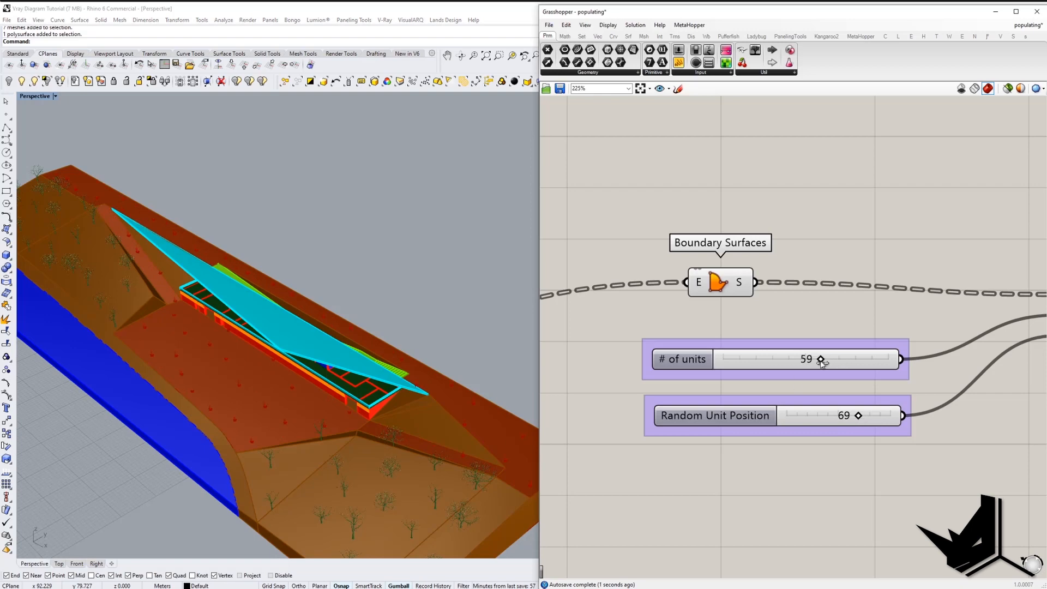
# Reduce the # of units slider to 50 for the people distribution.
pyautogui.scroll(-5, 266, 367)
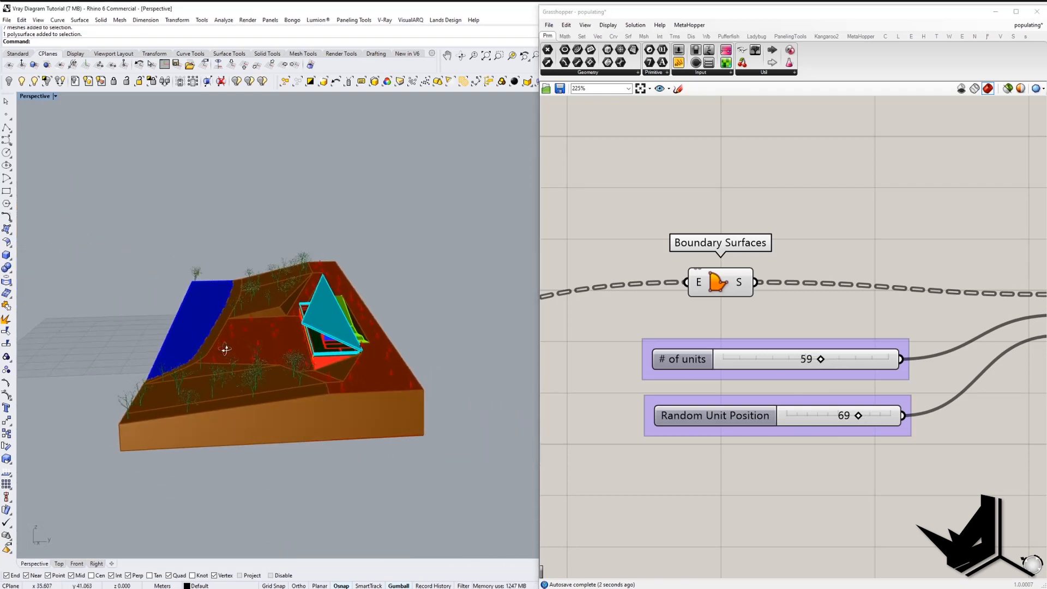
pyautogui.scroll(5, 272, 364)
pyautogui.moveTo(272, 364); pyautogui.dragTo(275, 375, button='right')
pyautogui.moveTo(822, 359); pyautogui.dragTo(813, 361)
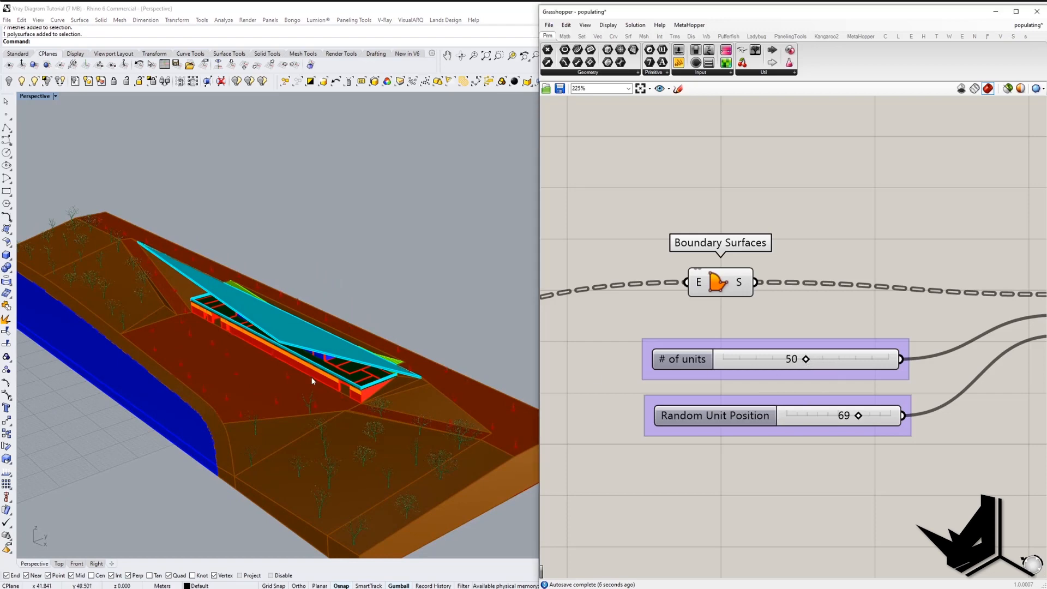
# Bake the scattered people from the final Scale component into the model on the People layer.
pyautogui.scroll(-3, 312, 377)
pyautogui.scroll(-6, 728, 470)
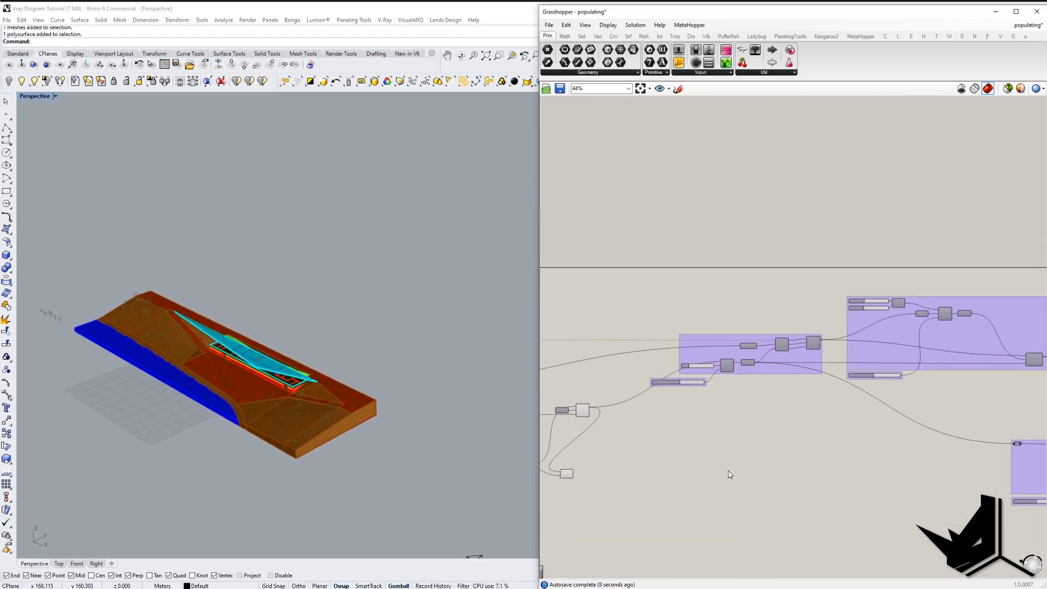
pyautogui.moveTo(728, 470); pyautogui.dragTo(428, 458, button='right')
pyautogui.moveTo(883, 395); pyautogui.dragTo(834, 407, button='right')
pyautogui.scroll(4, 840, 474)
pyautogui.click(859, 447)
pyautogui.rightClick(859, 446)
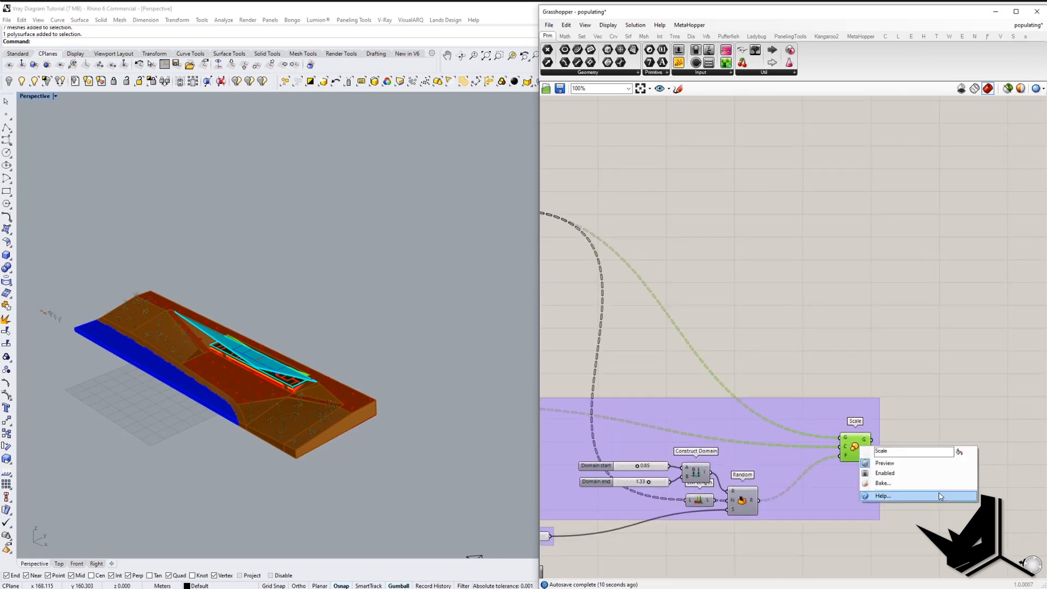
pyautogui.click(927, 484)
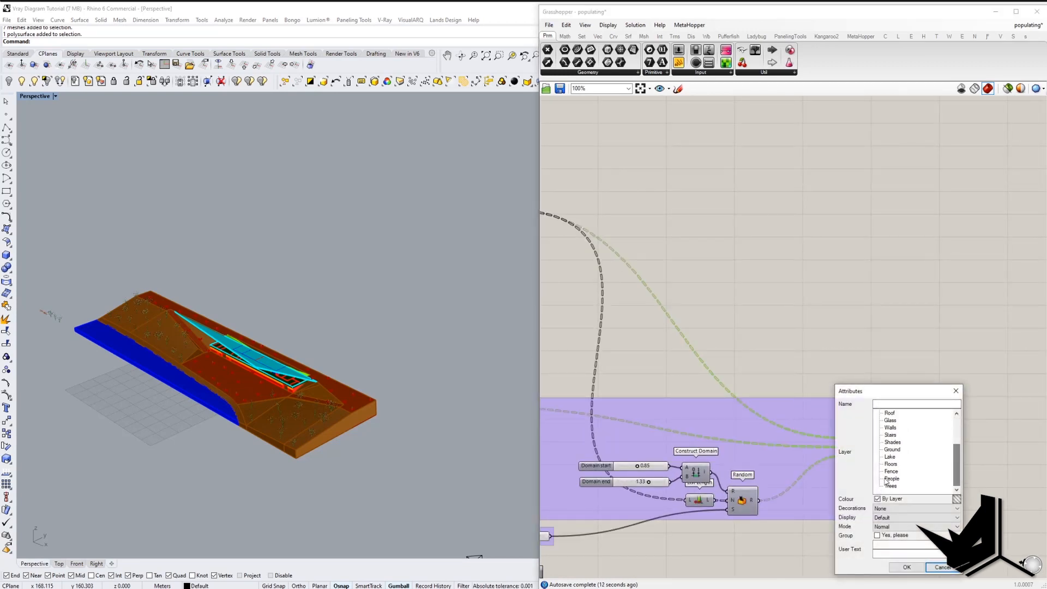
pyautogui.click(907, 568)
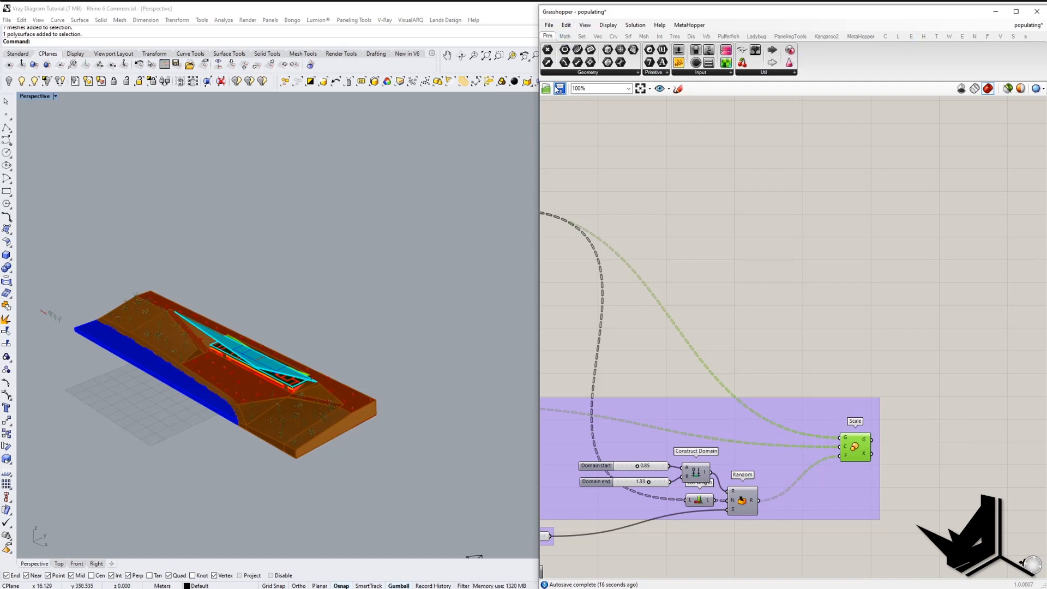
# Close the Grasshopper window and hide the original people and tree meshes standing beside the site model.
pyautogui.click(1037, 13)
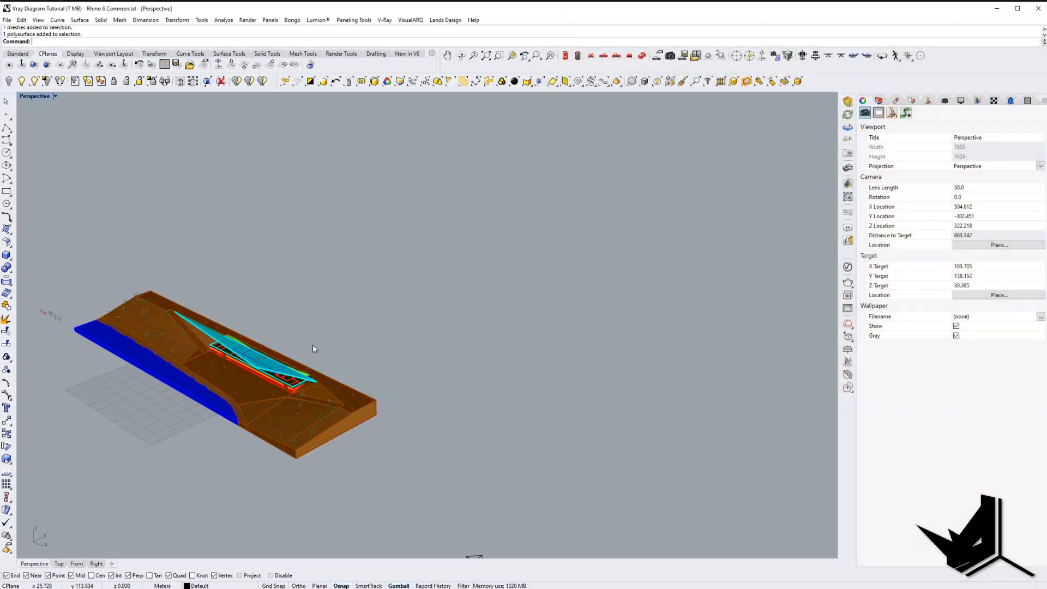
pyautogui.keyDown('shift'); pyautogui.moveTo(312, 345); pyautogui.dragTo(551, 273, button='right'); pyautogui.keyUp('shift')
pyautogui.scroll(6, 250, 305)
pyautogui.moveTo(250, 305); pyautogui.dragTo(334, 354)
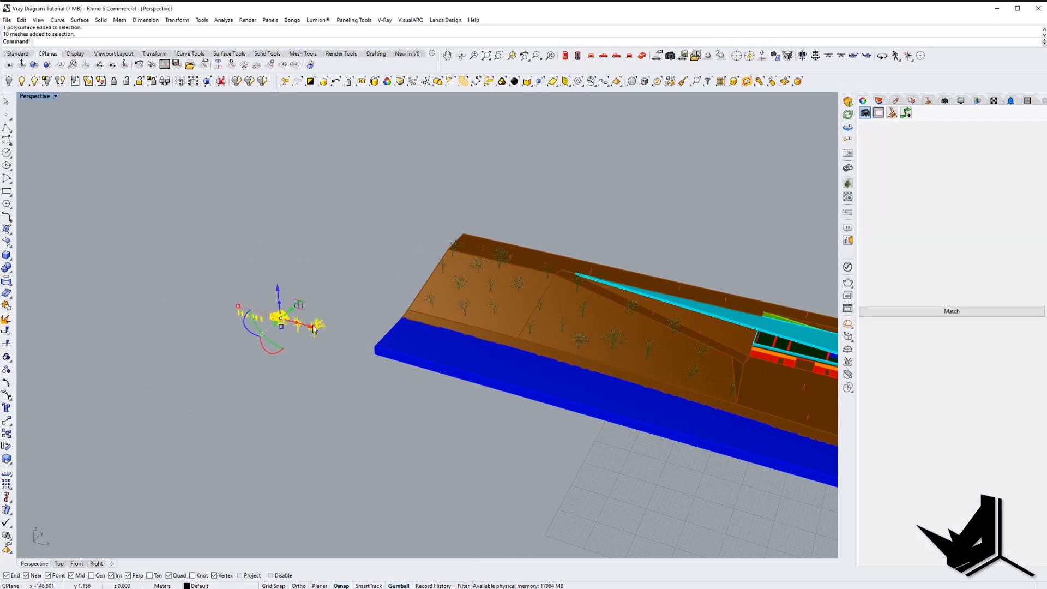
pyautogui.hotkey('ctrl', 'h')
# Select all objects on the People and Trees layers in the site model.
pyautogui.keyDown('shift'); pyautogui.moveTo(752, 391); pyautogui.dragTo(578, 399, button='right'); pyautogui.keyUp('shift')
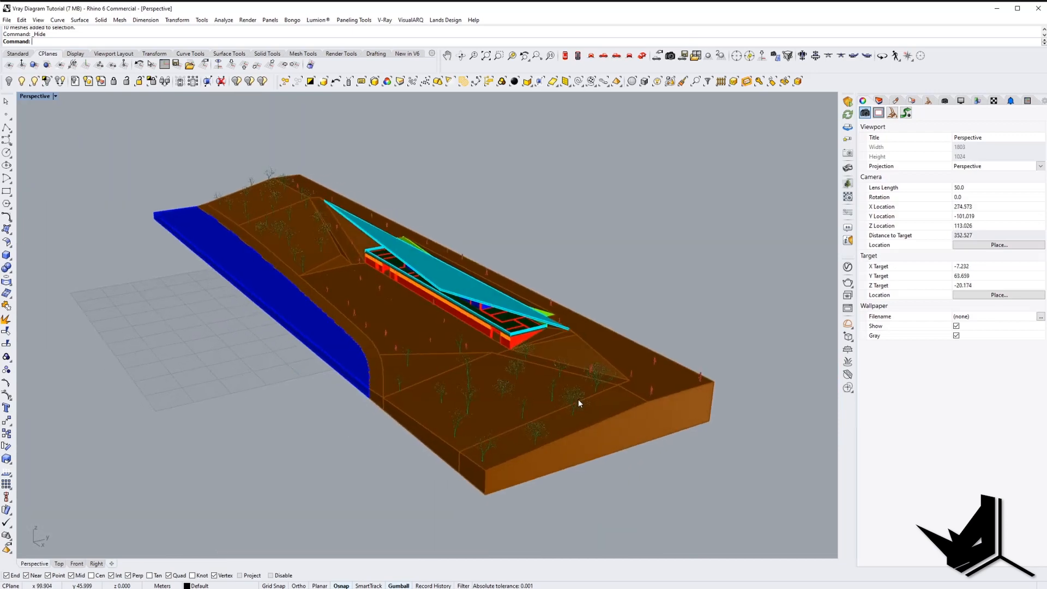
pyautogui.click(578, 399)
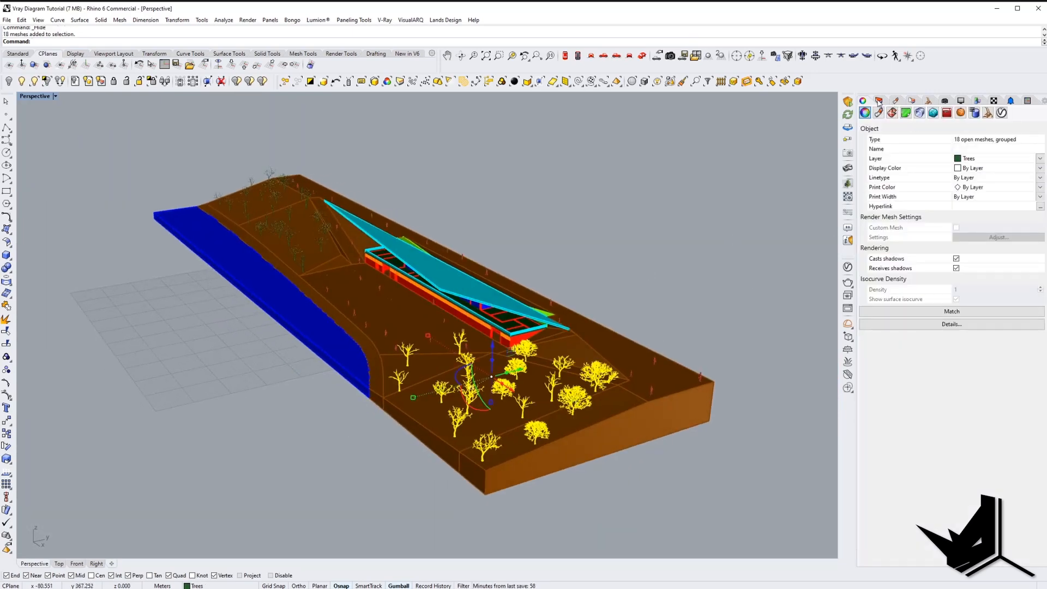
pyautogui.click(879, 101)
pyautogui.rightClick(871, 281)
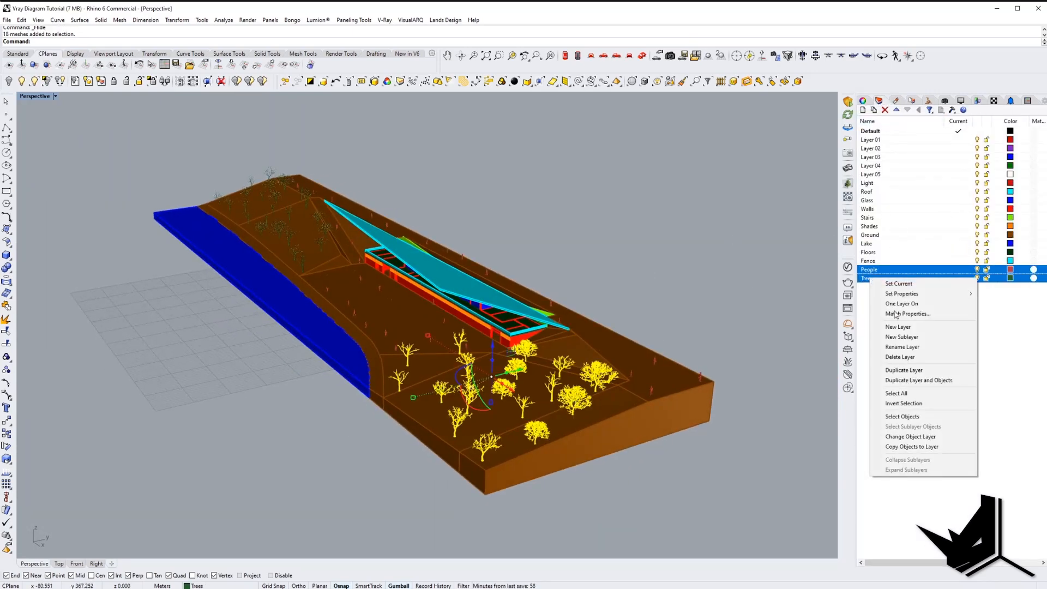
pyautogui.click(902, 416)
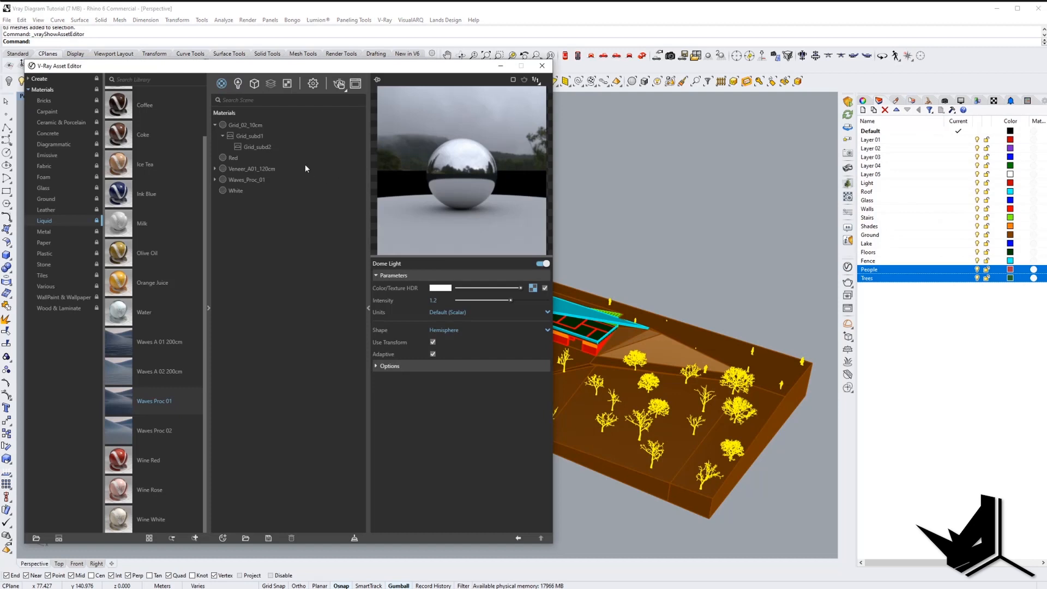
# Apply the Red V-Ray material to the selected trees and people.
pyautogui.click(235, 158)
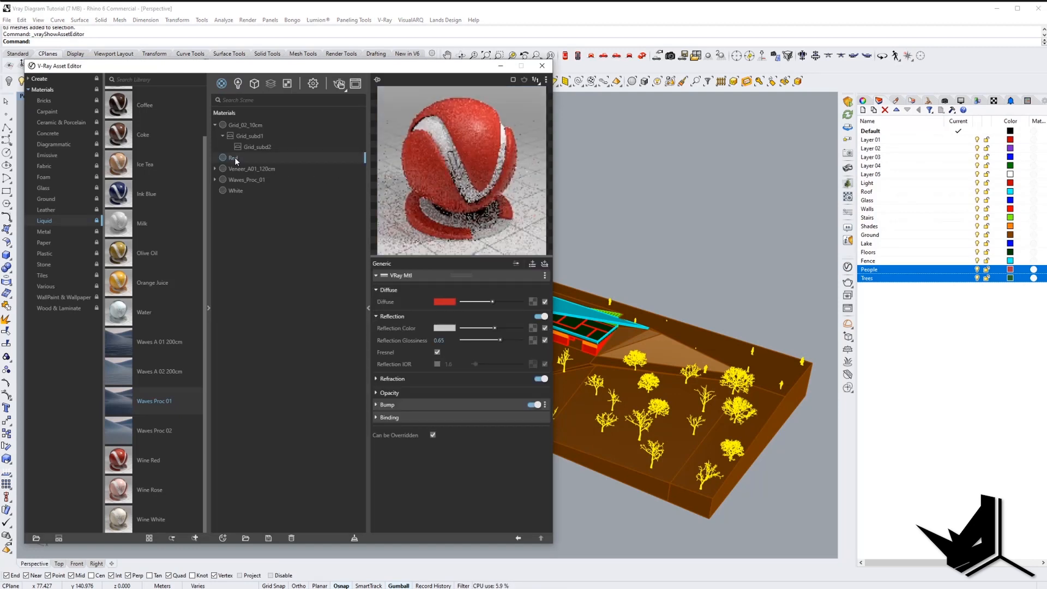
pyautogui.rightClick(234, 157)
pyautogui.click(265, 179)
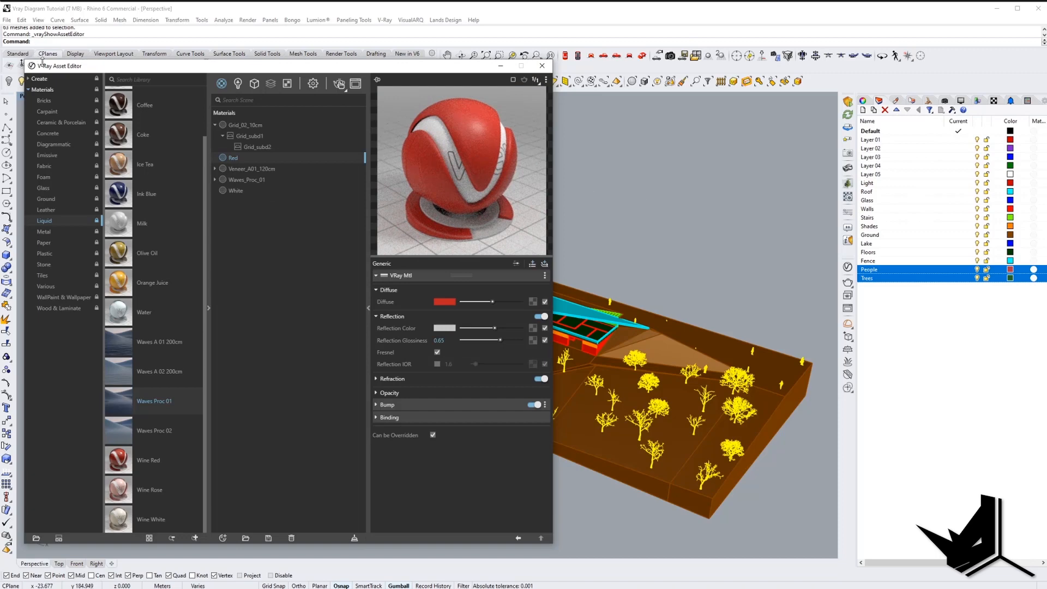
# Minimise the V-Ray Asset Editor and unhide the ground plane around the site model.
pyautogui.moveTo(42, 62); pyautogui.dragTo(55, 75)
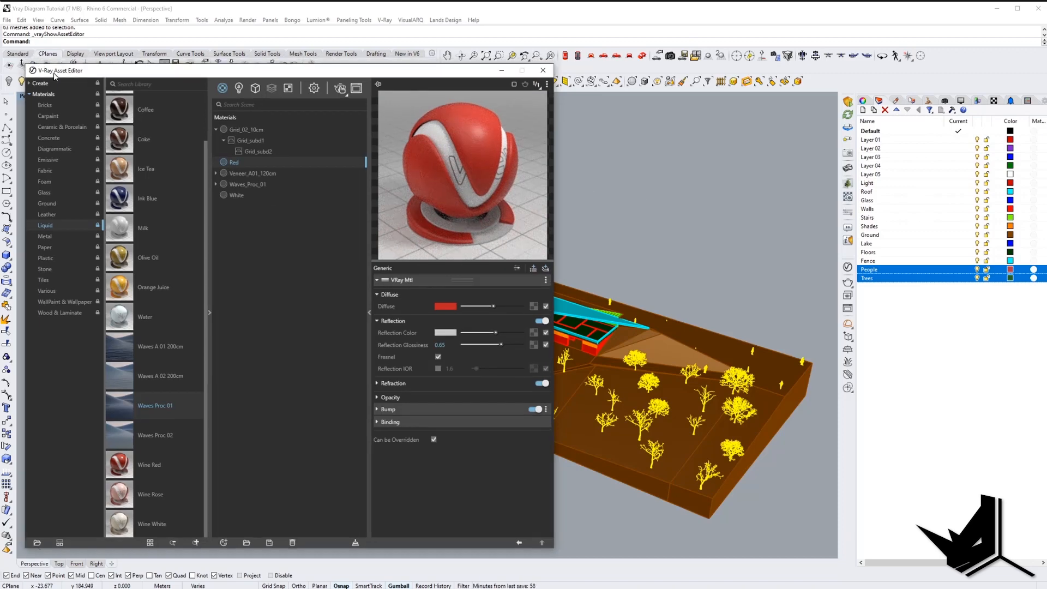
pyautogui.click(501, 71)
pyautogui.click(440, 138)
pyautogui.click(34, 82)
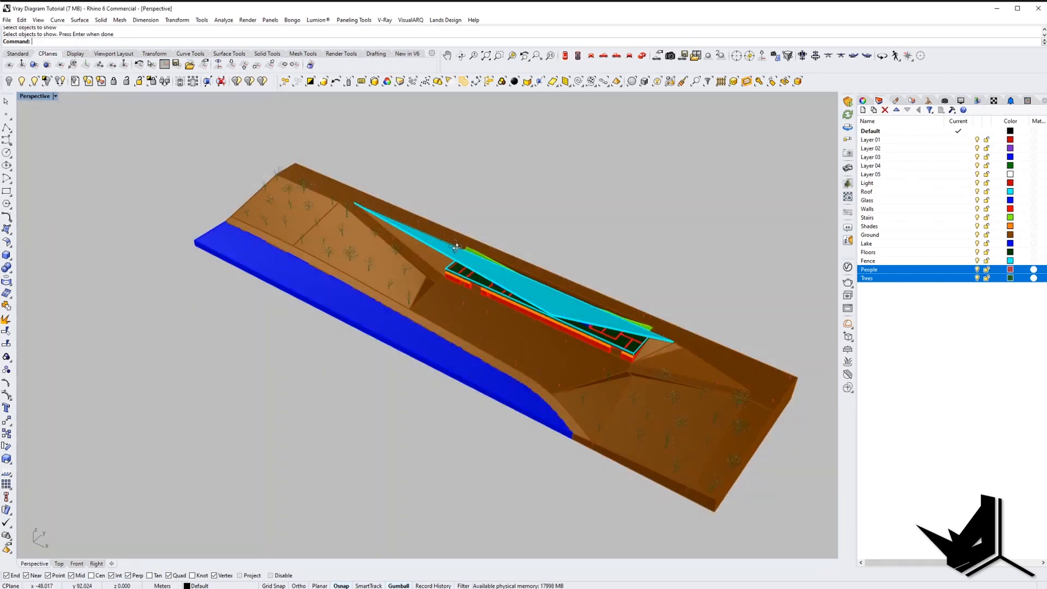
# Frame the whole site model in the perspective view, render it with V-Ray and inspect the trees and people in the frame buffer.
pyautogui.moveTo(456, 247)
pyautogui.mouseDown(button='right')
pyautogui.moveTo(446, 264)
pyautogui.moveTo(458, 271)
pyautogui.moveTo(461, 256)
pyautogui.mouseUp(button='right')
pyautogui.scroll(2, 455, 258)
pyautogui.click(154, 588)
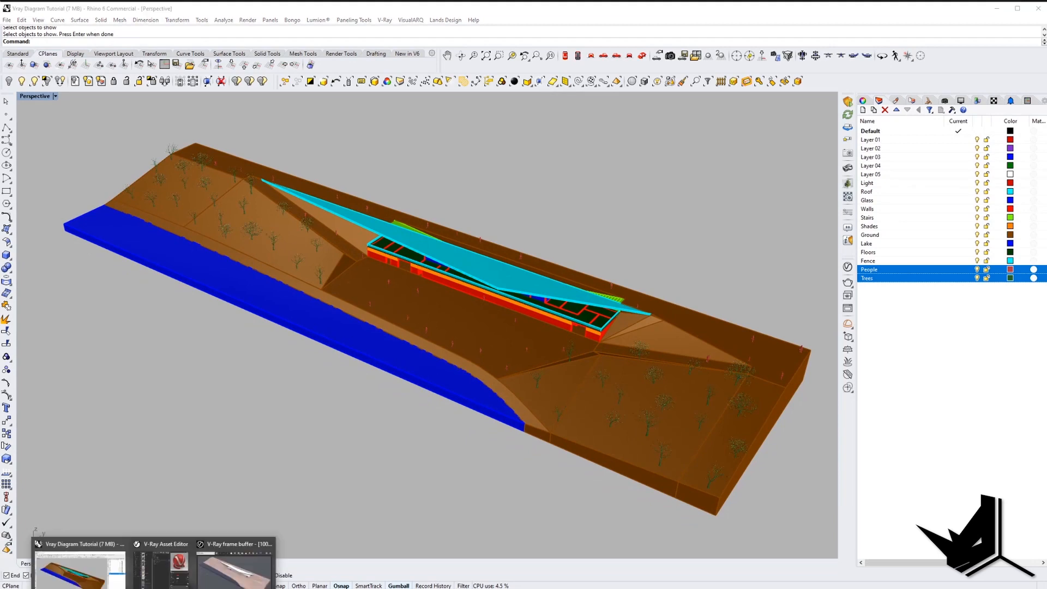
pyautogui.click(234, 562)
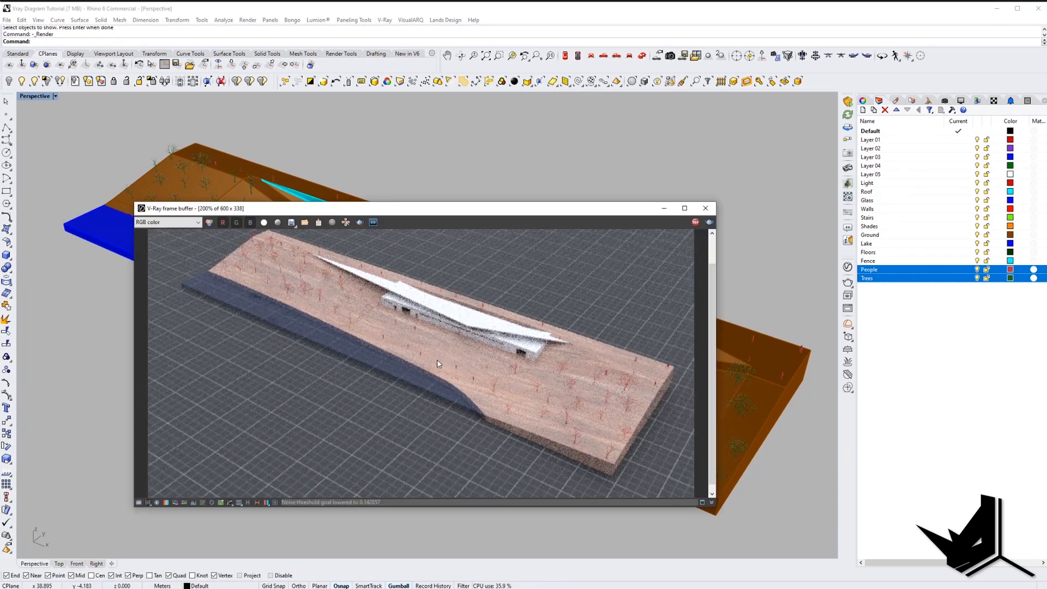
pyautogui.scroll(-1, 437, 360)
pyautogui.scroll(1, 436, 310)
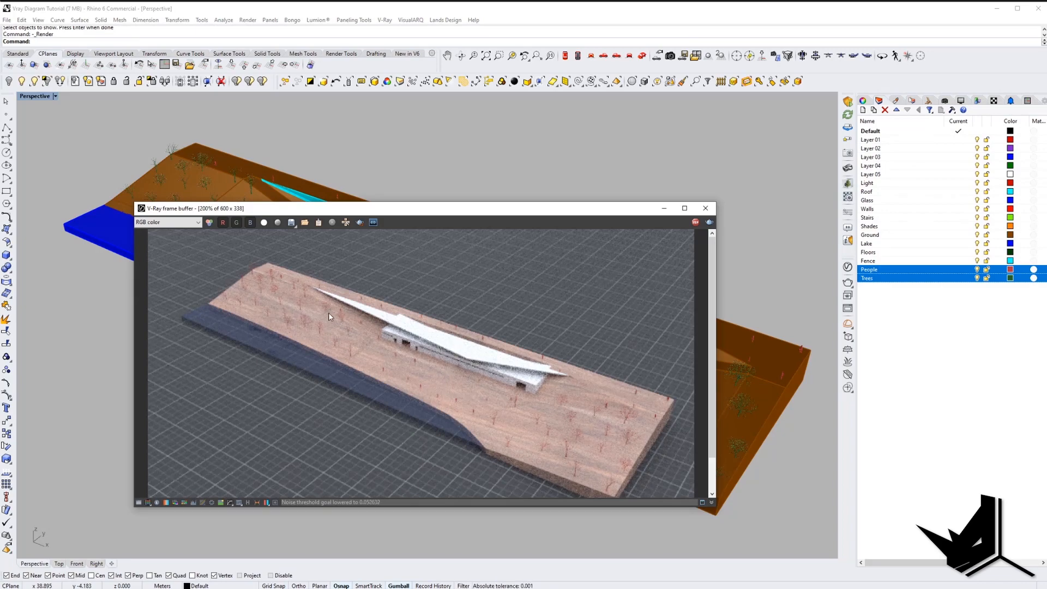
pyautogui.scroll(-1, 431, 364)
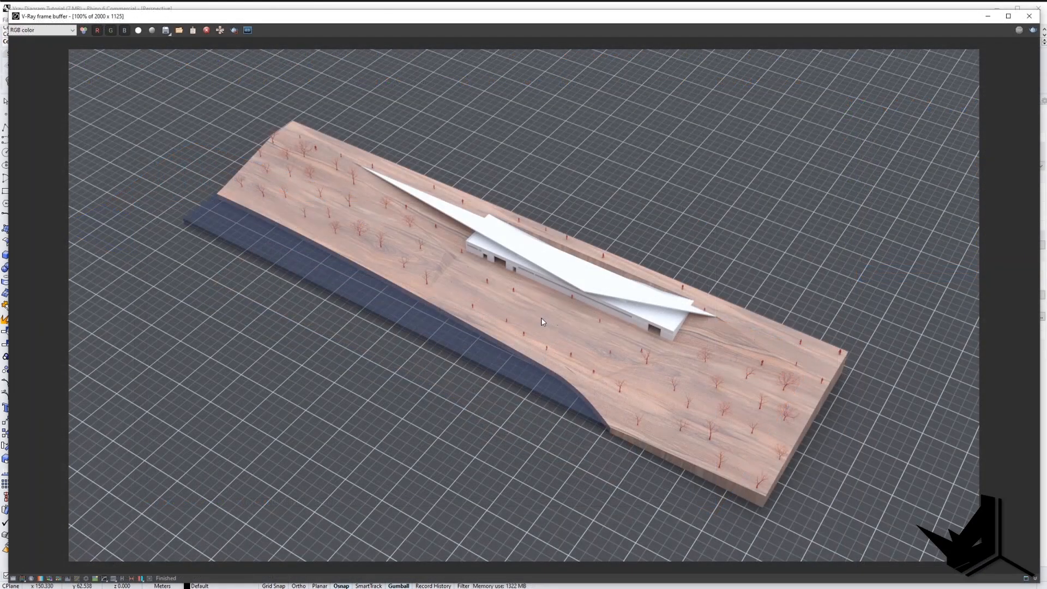